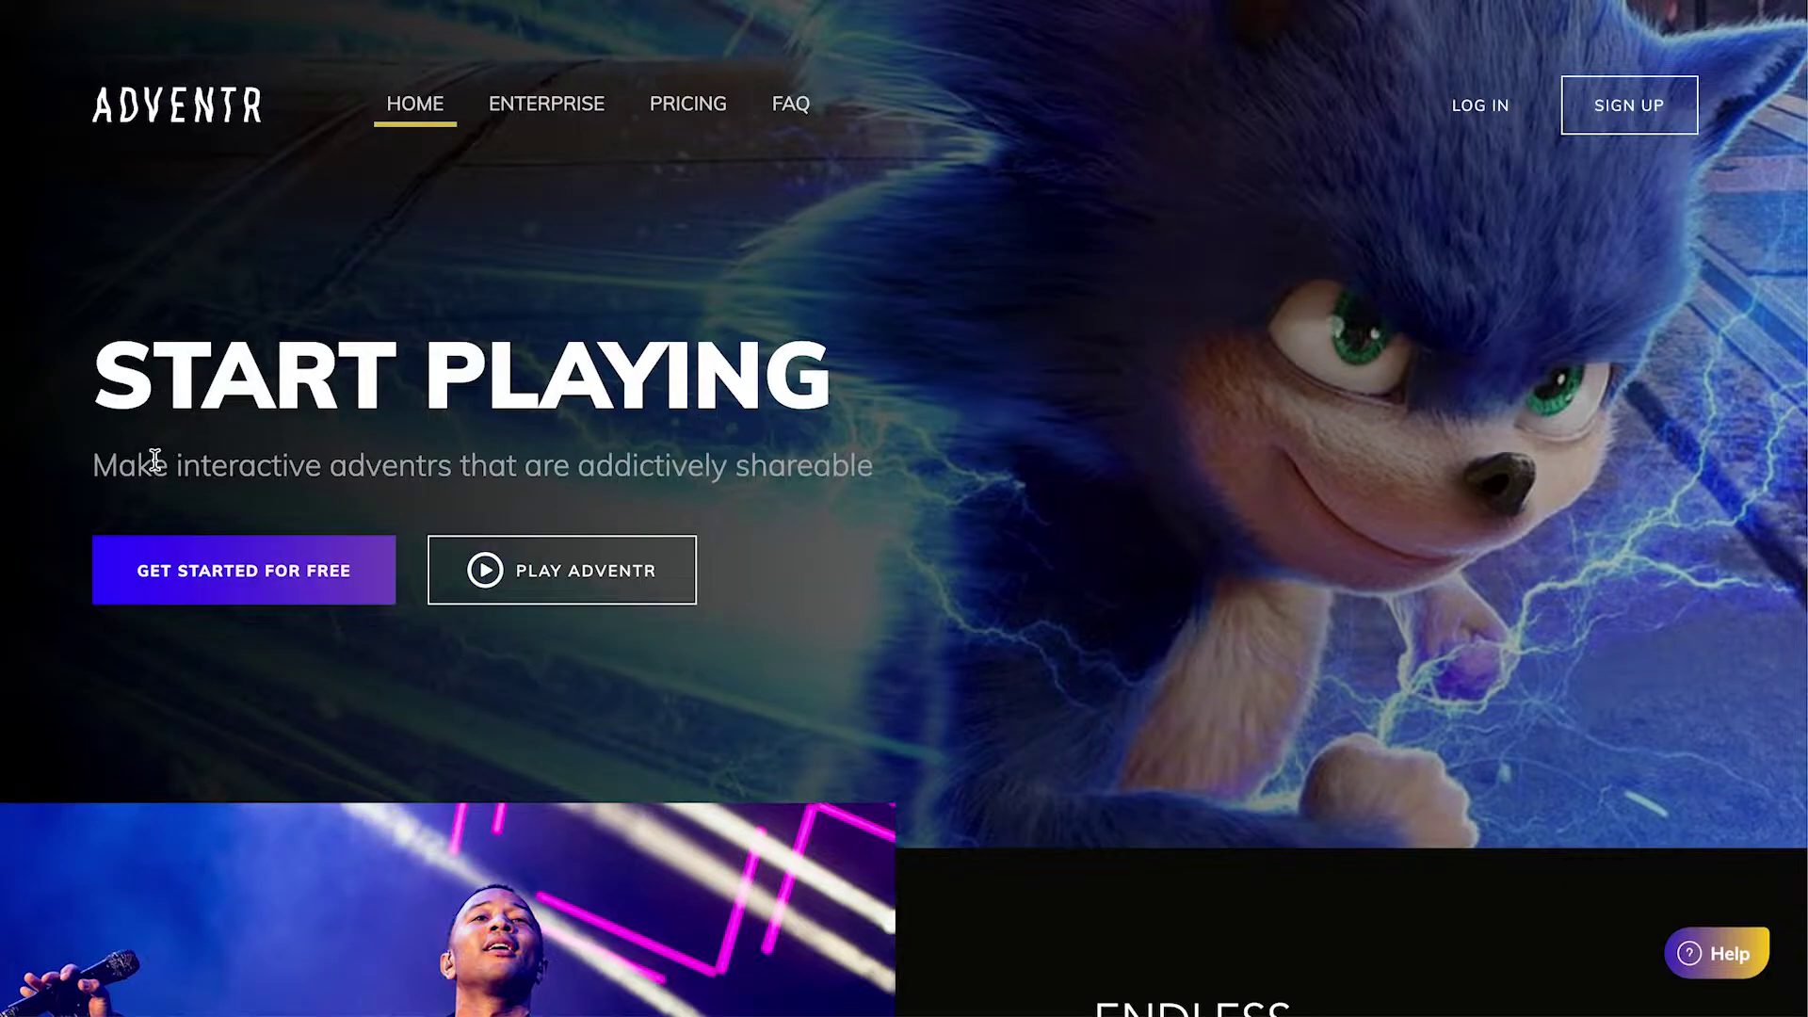
Log in to the existing Adventr account from the Get Started page
click(269, 582)
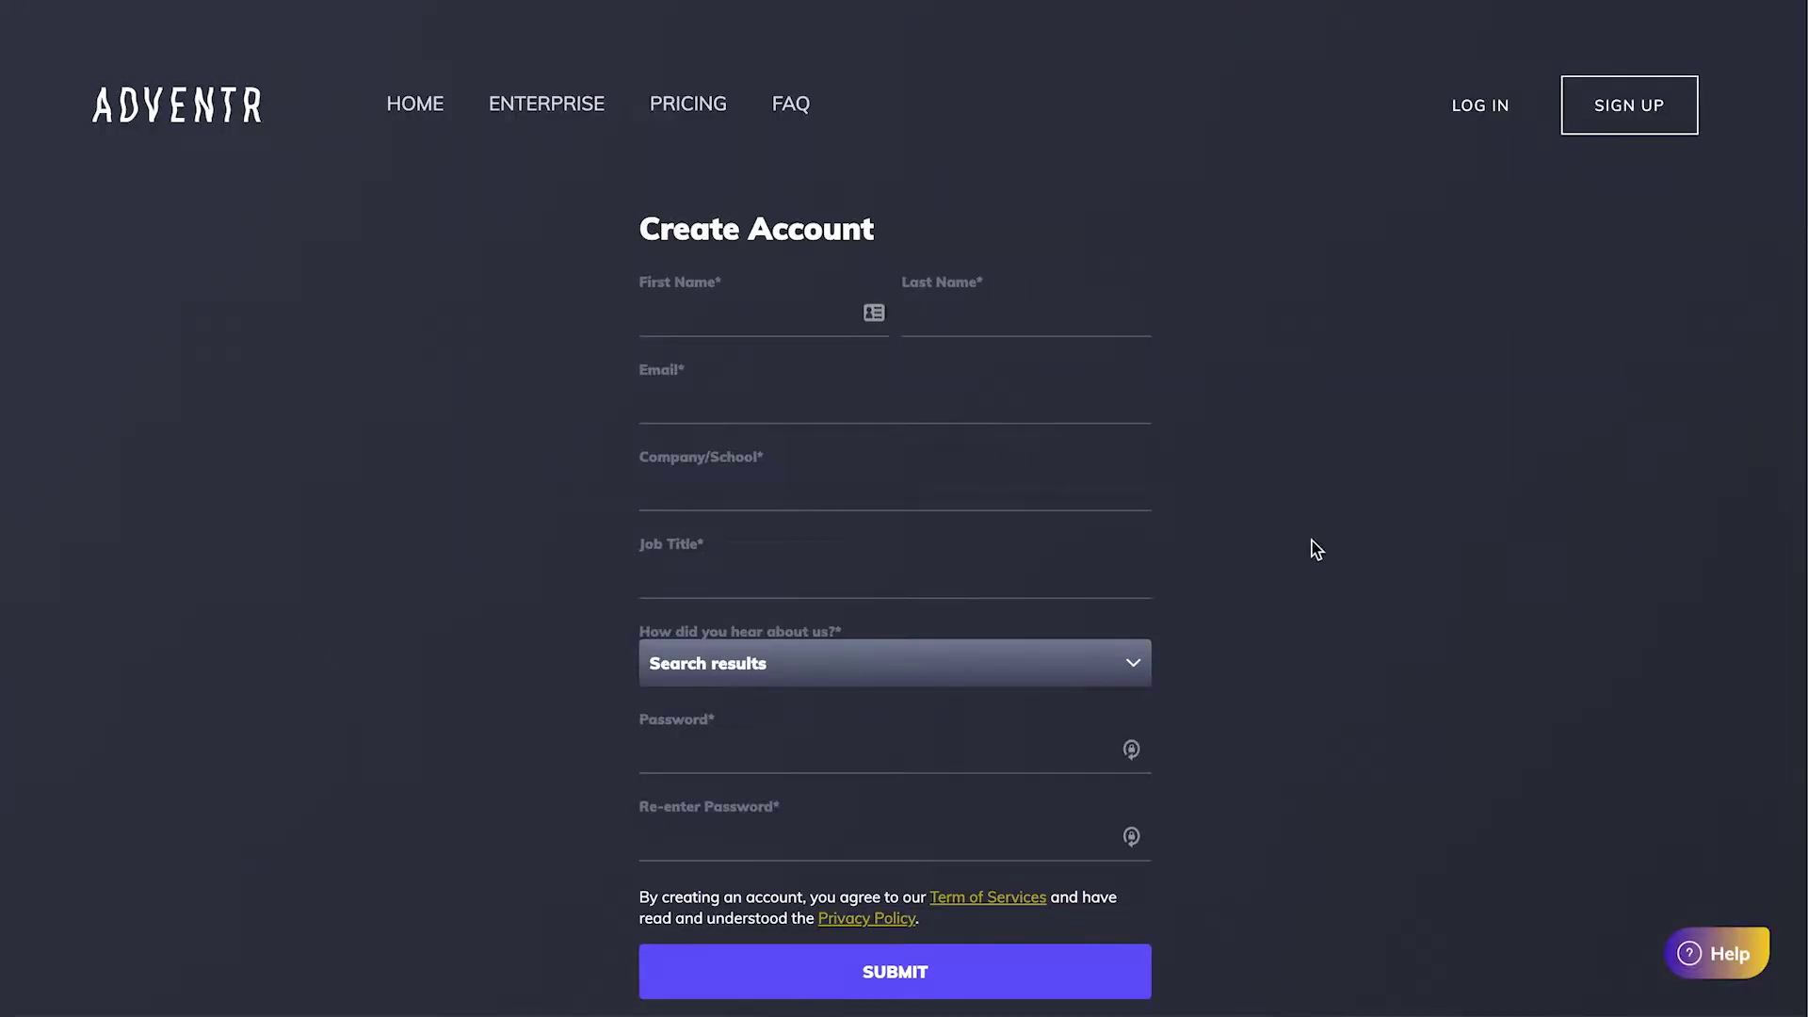
scroll(1316, 549, down, 2)
scroll(1312, 525, up, 2)
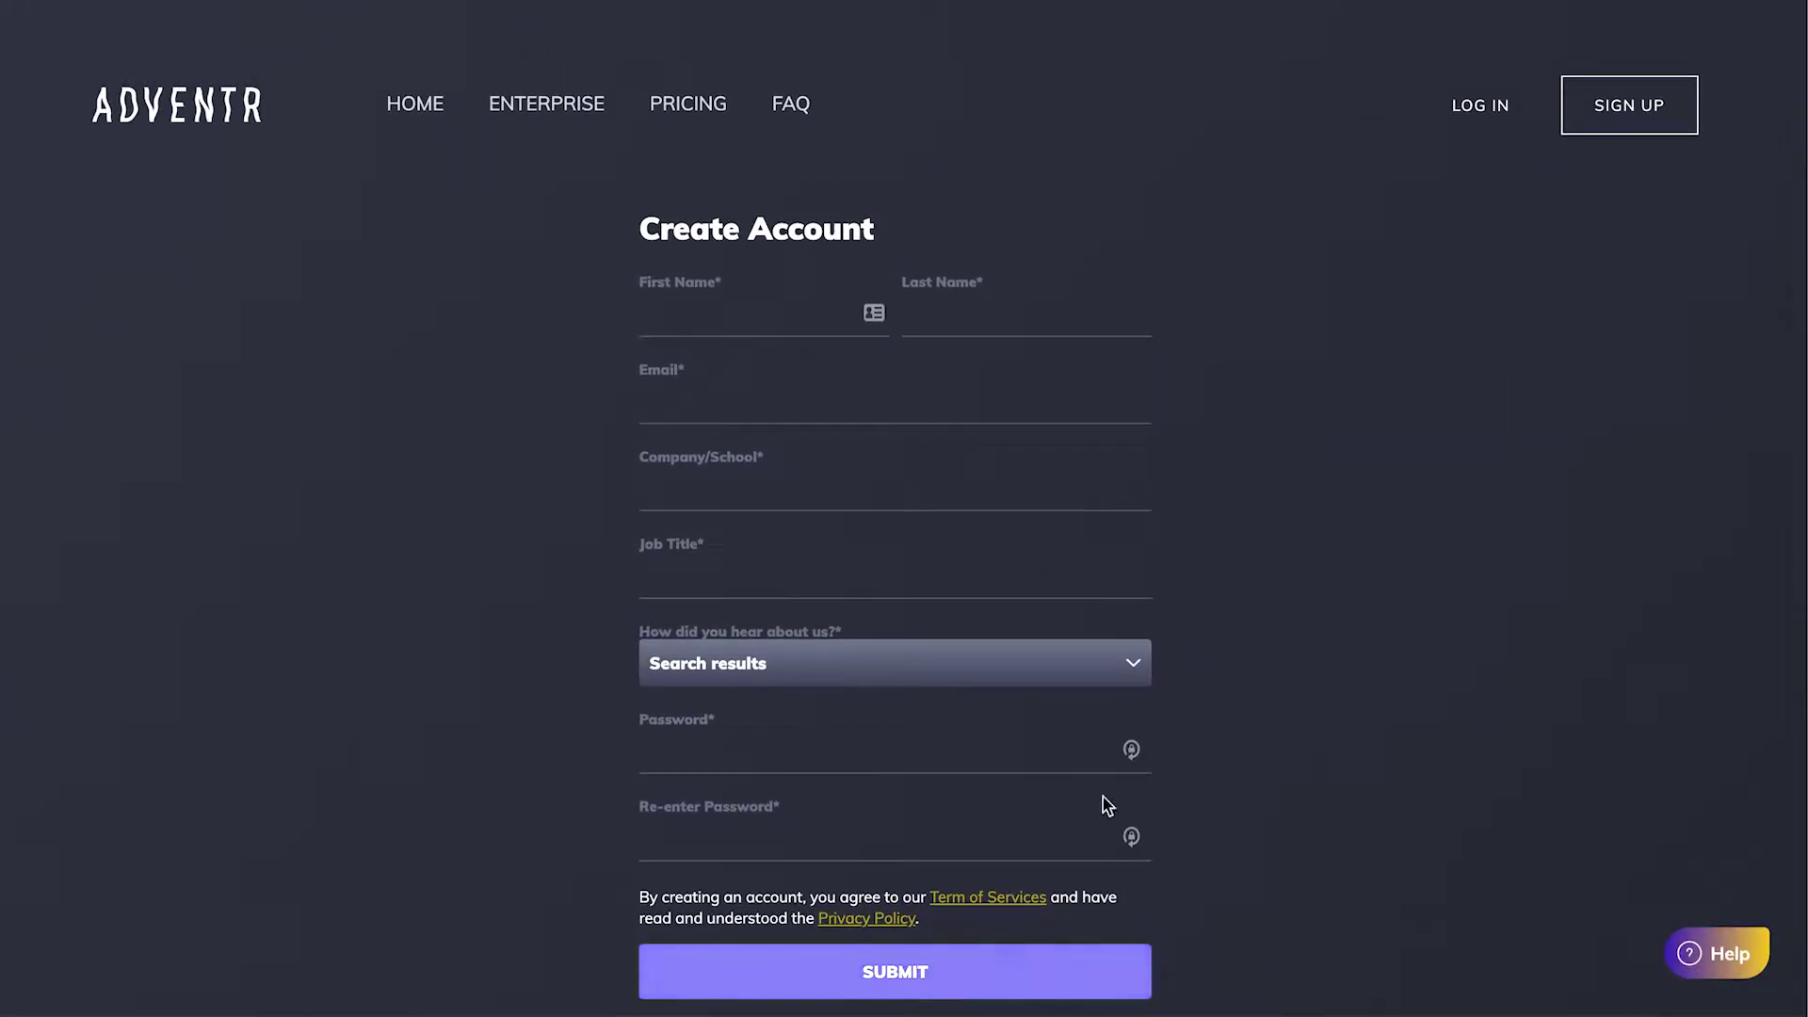
click(1475, 113)
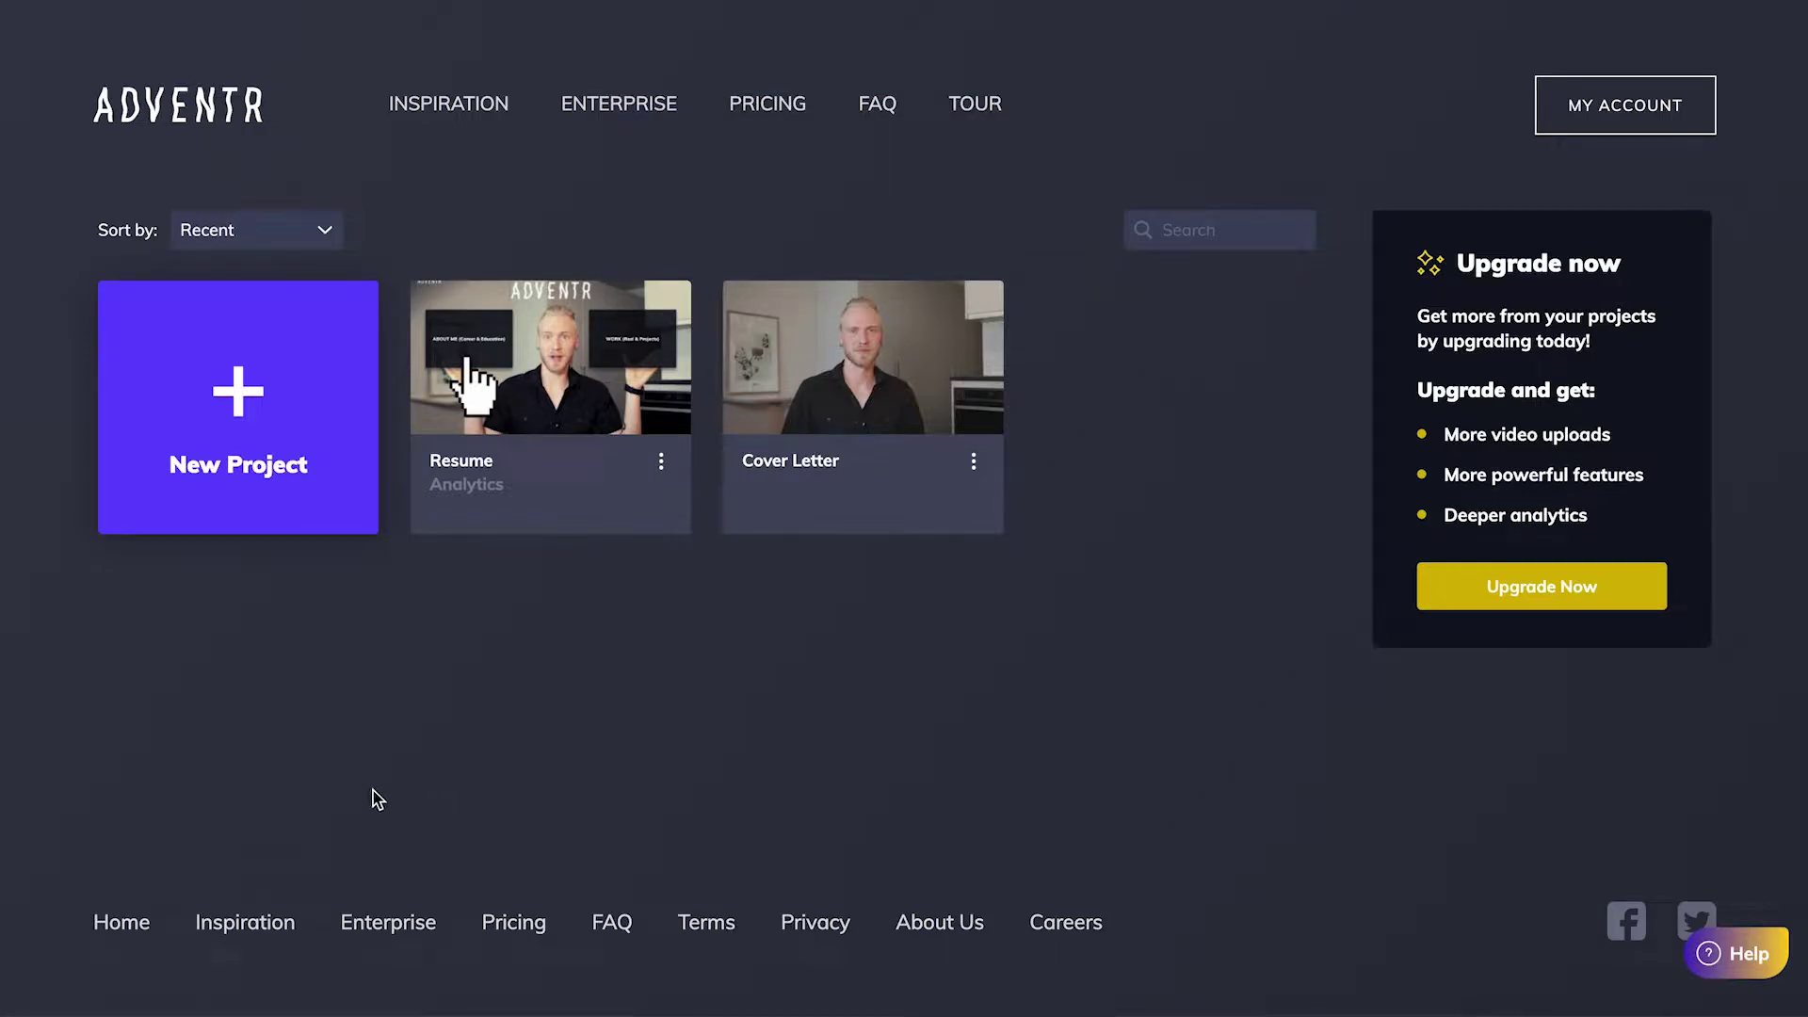
Create a new project named Tutorial
click(254, 414)
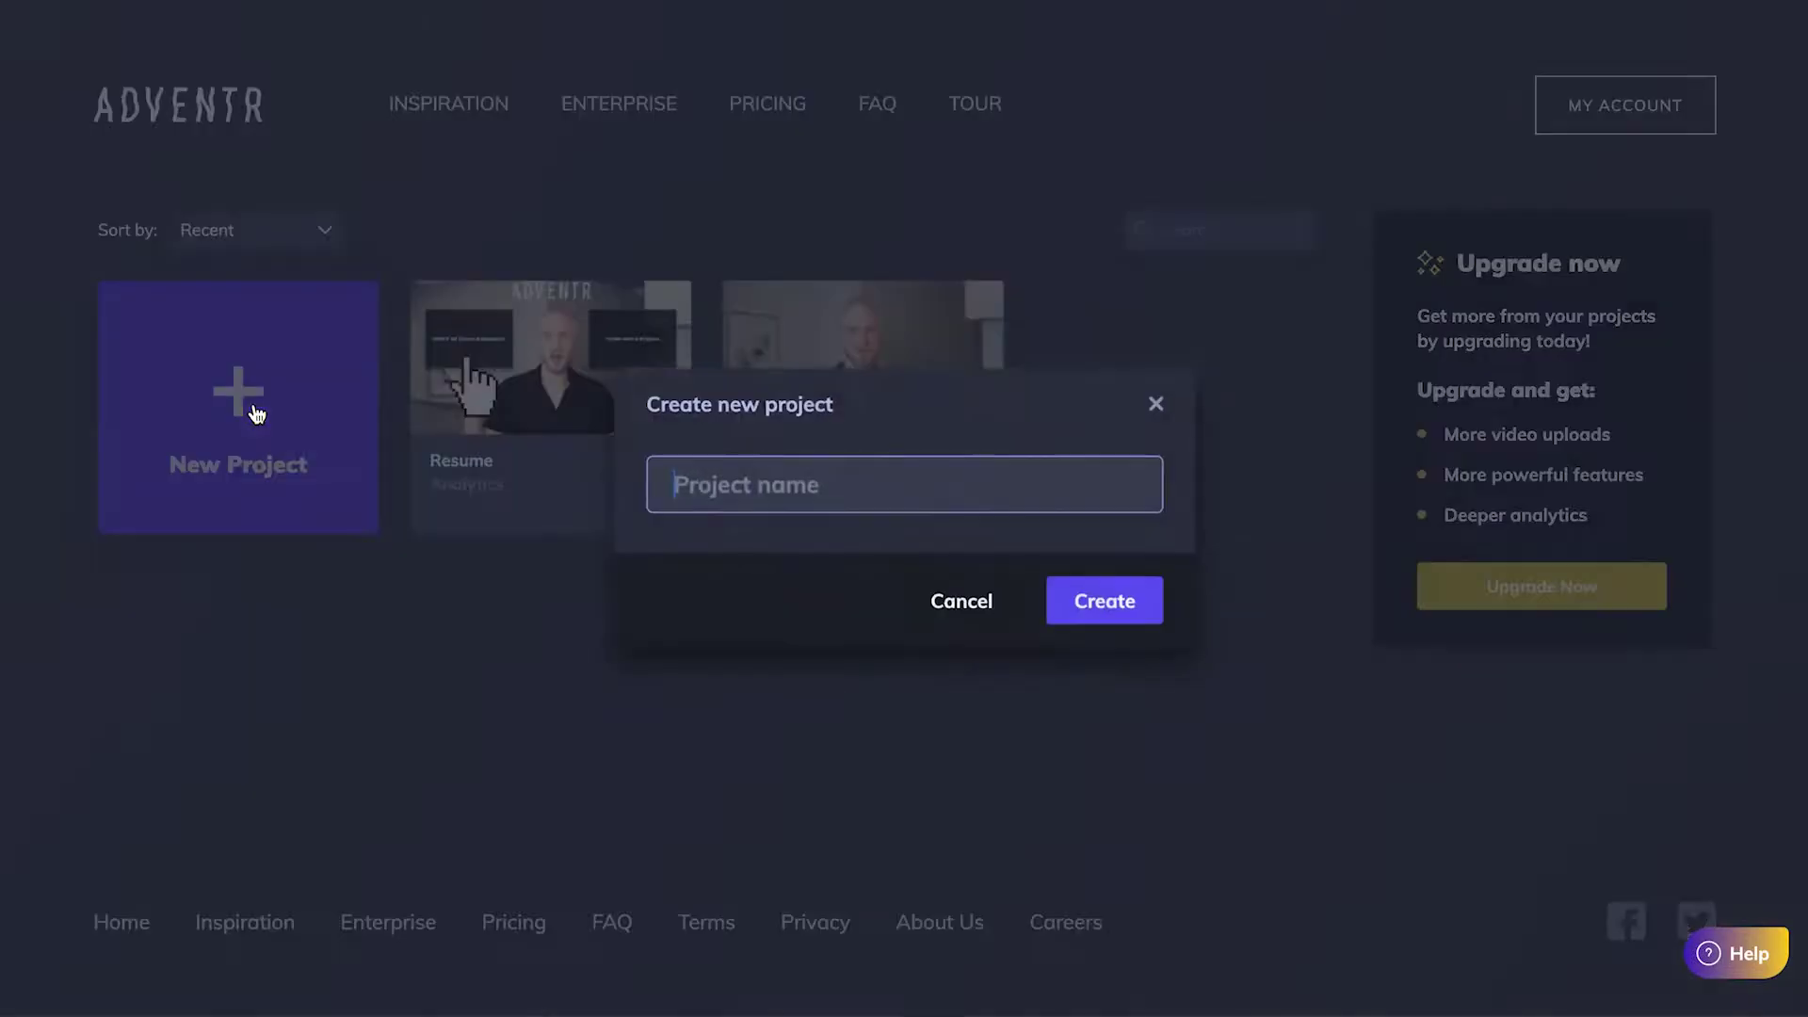
text(Tutorial)
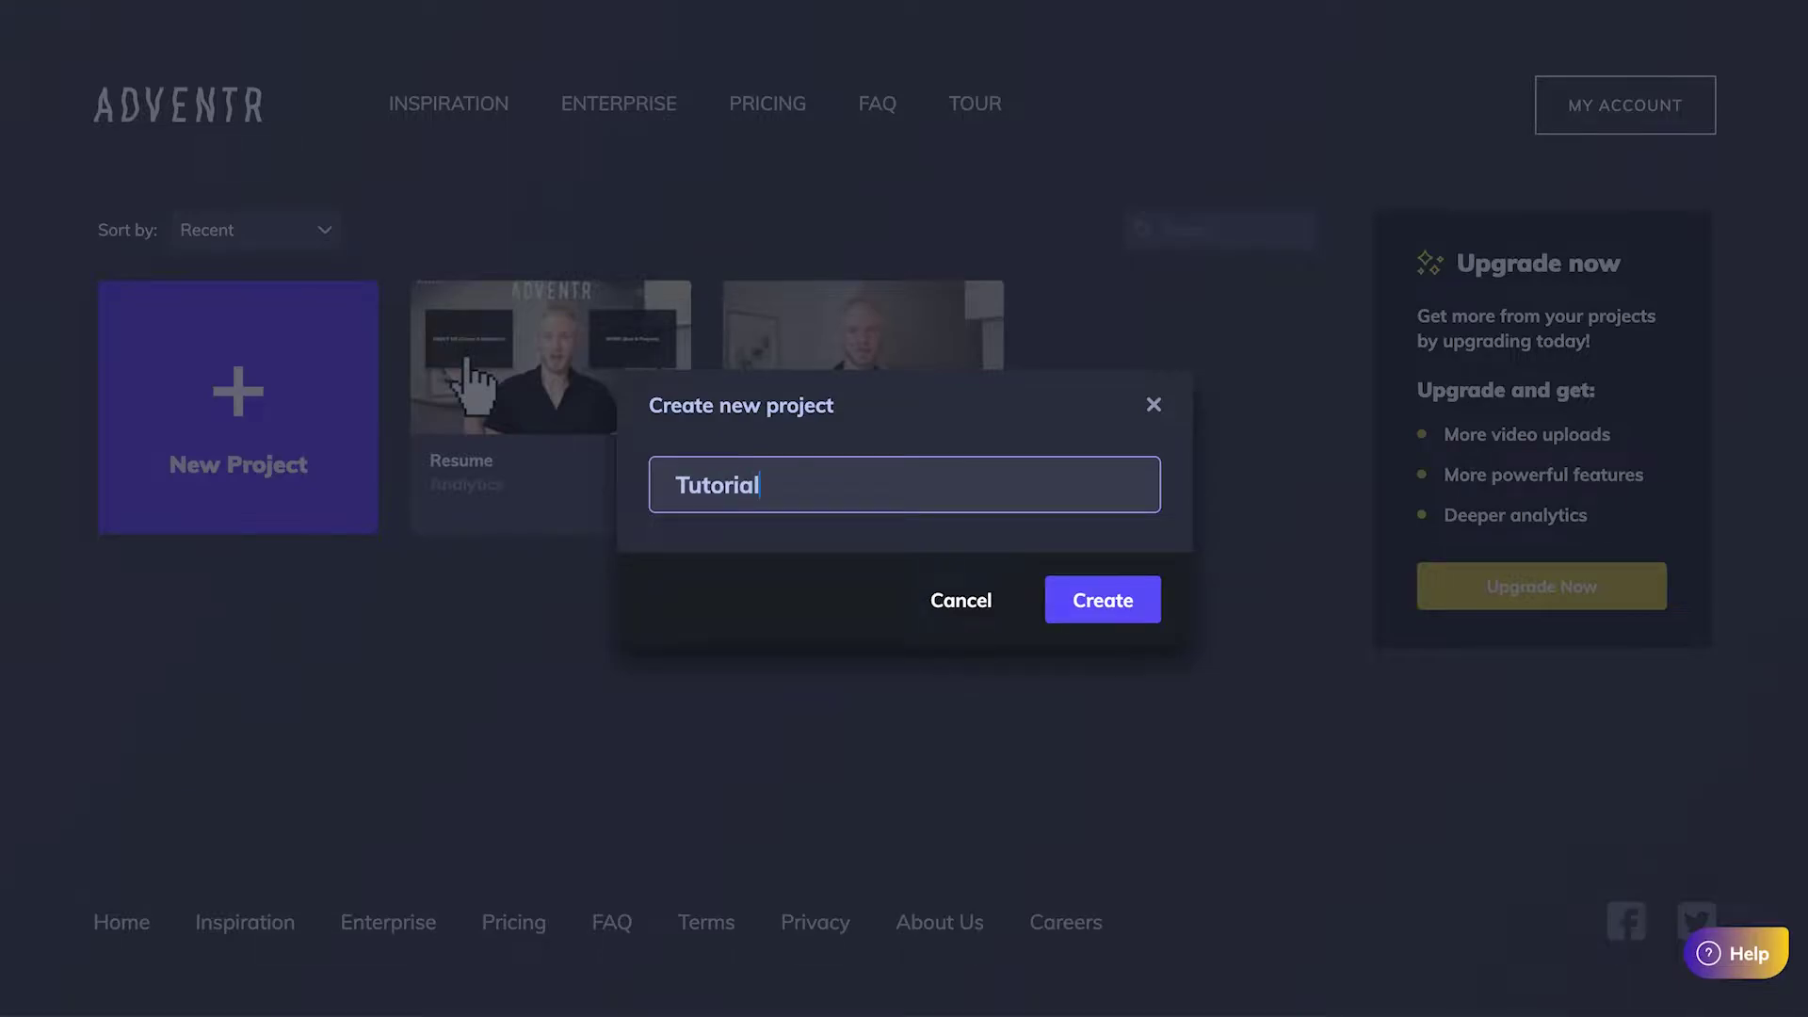
key(Return)
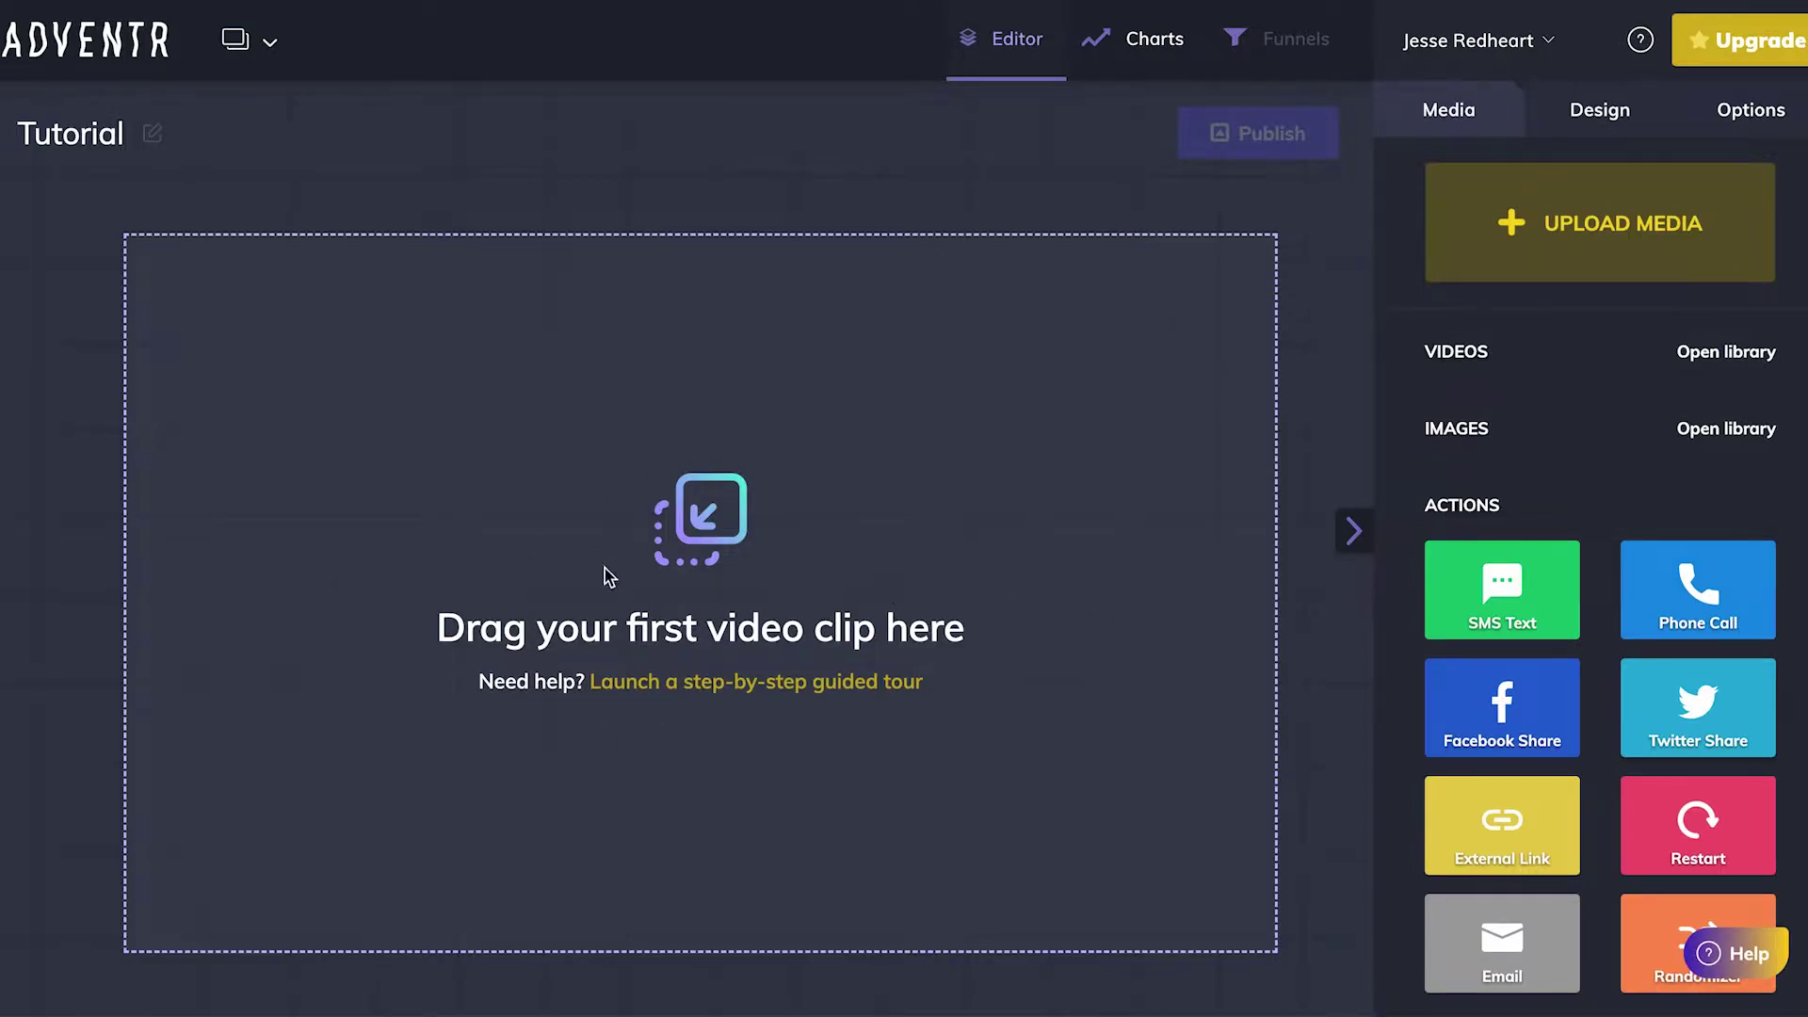
Upload the resume clips from the Adventr > Resume_ready folder into the project
click(1569, 237)
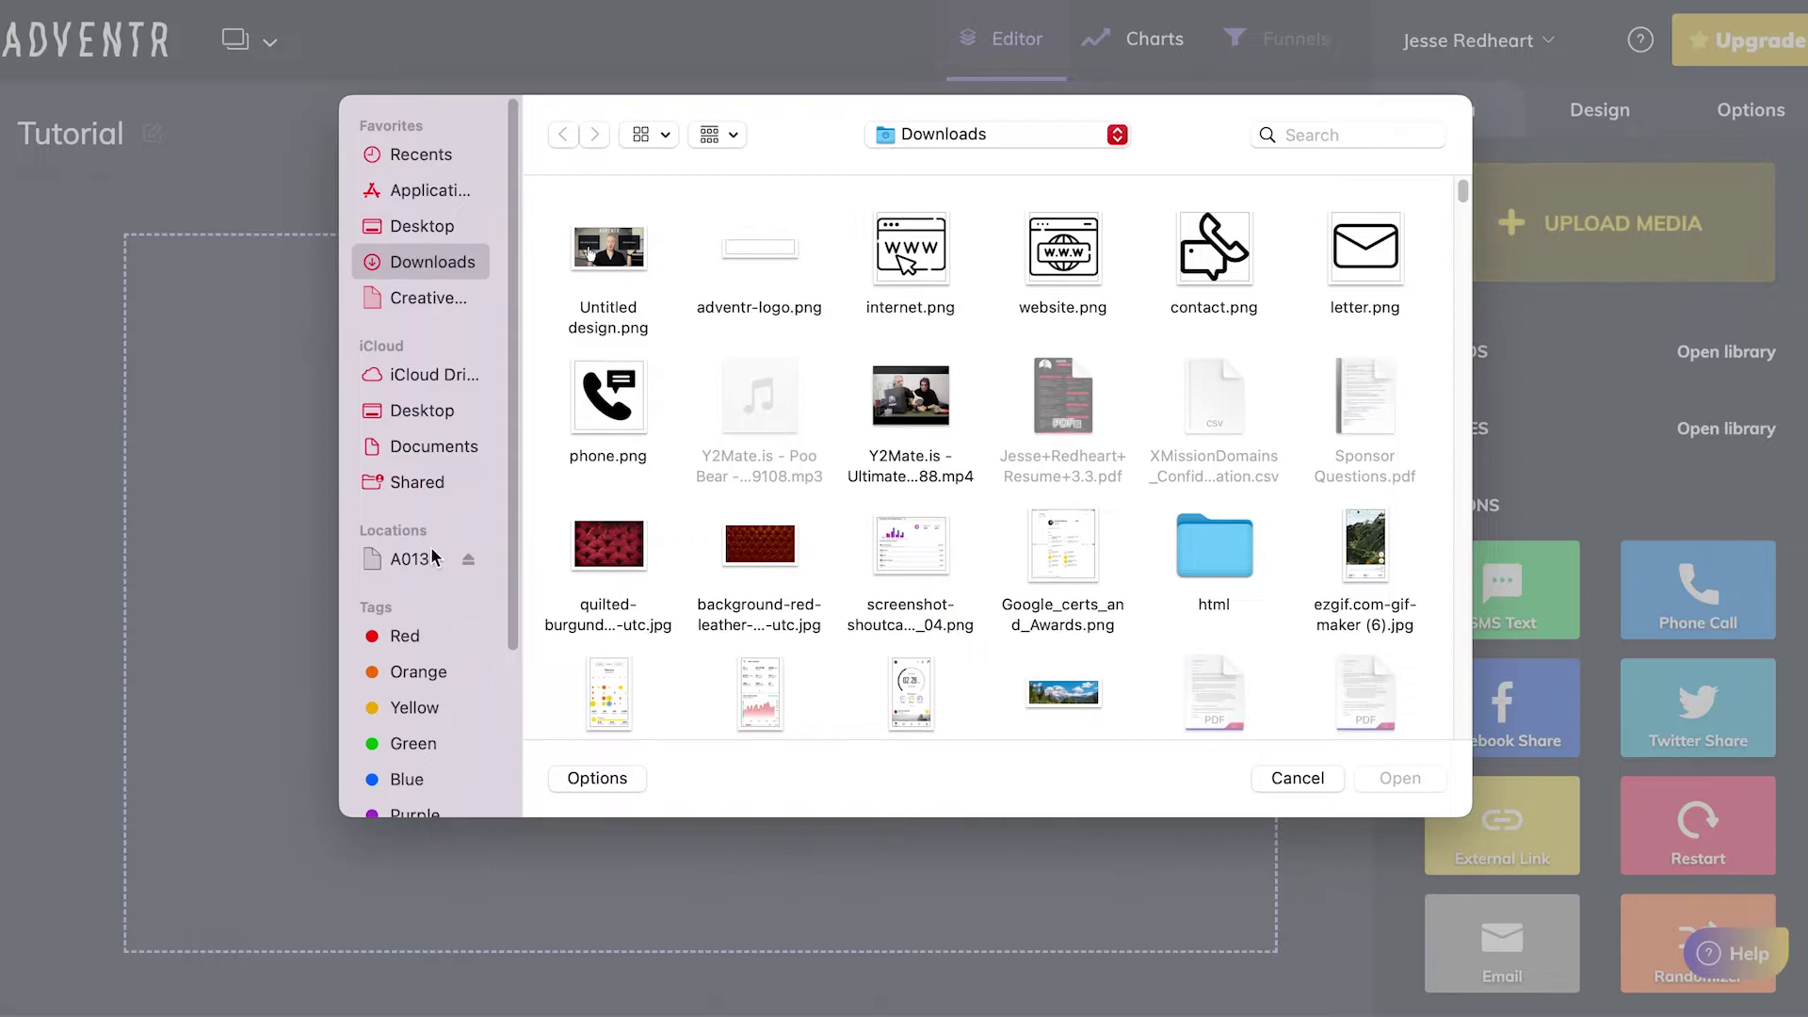
click(415, 558)
double_click(638, 269)
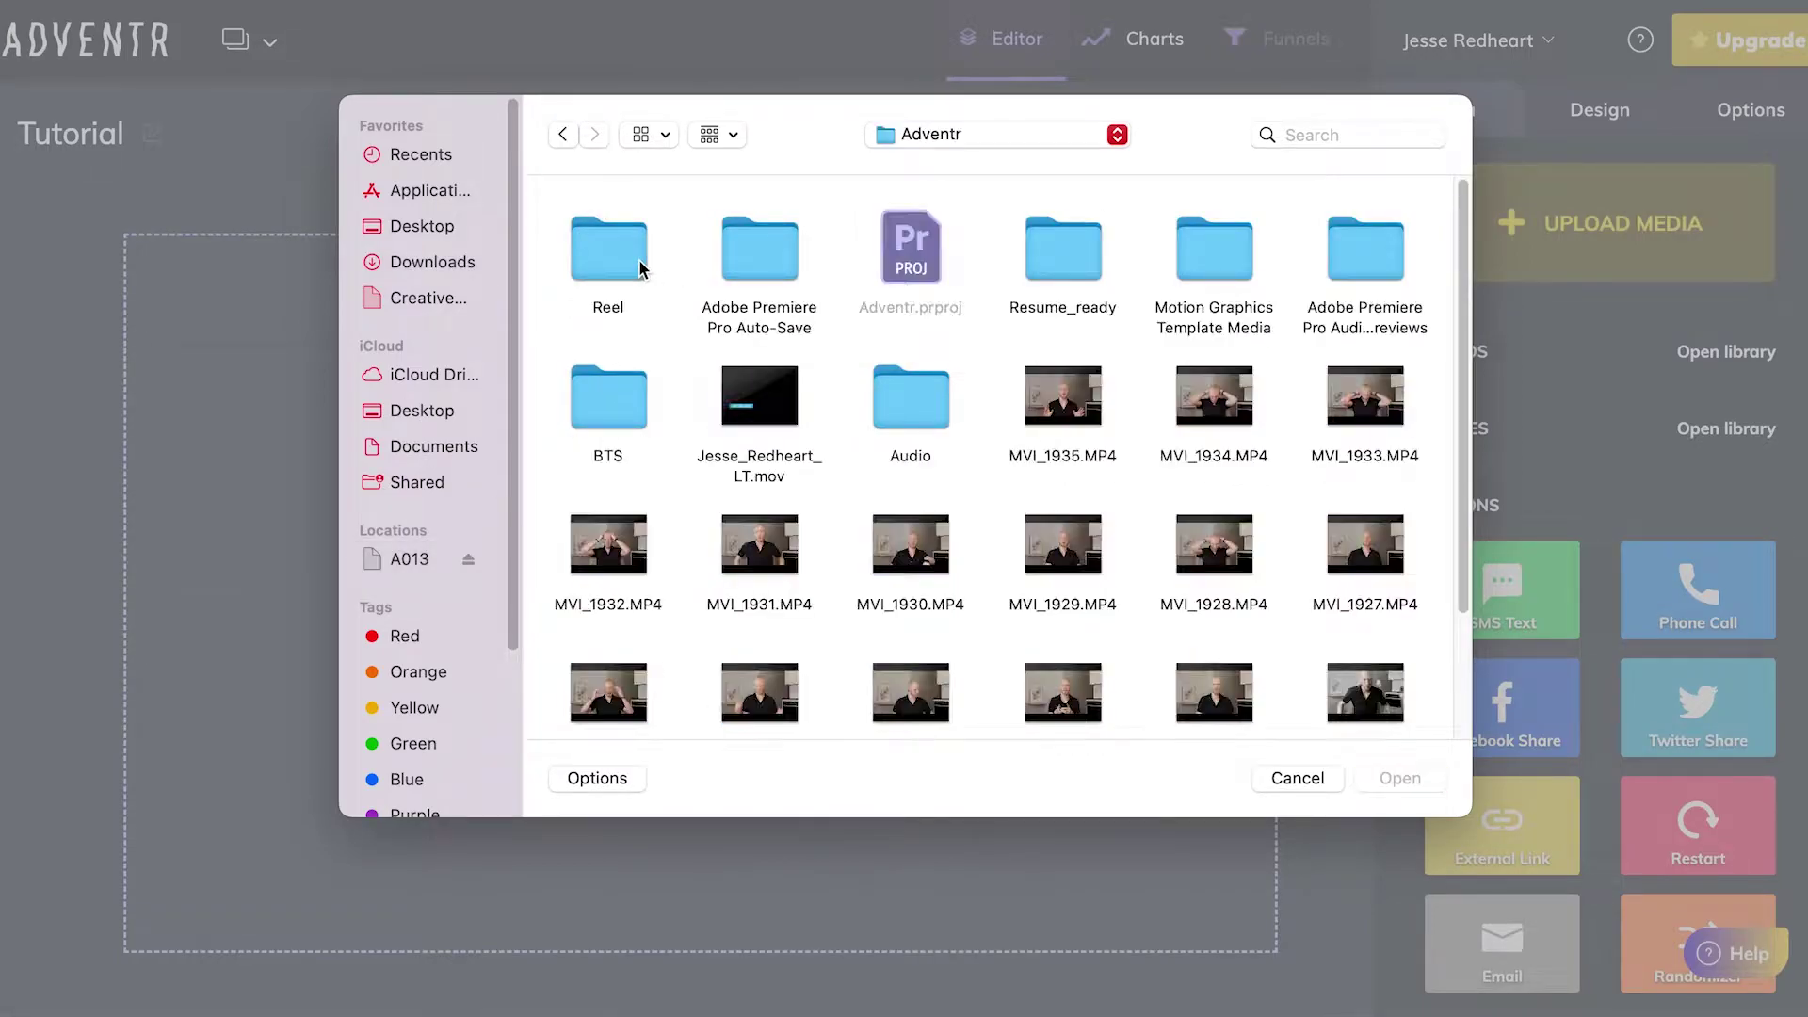
double_click(1063, 246)
drag(534, 206, 1368, 396)
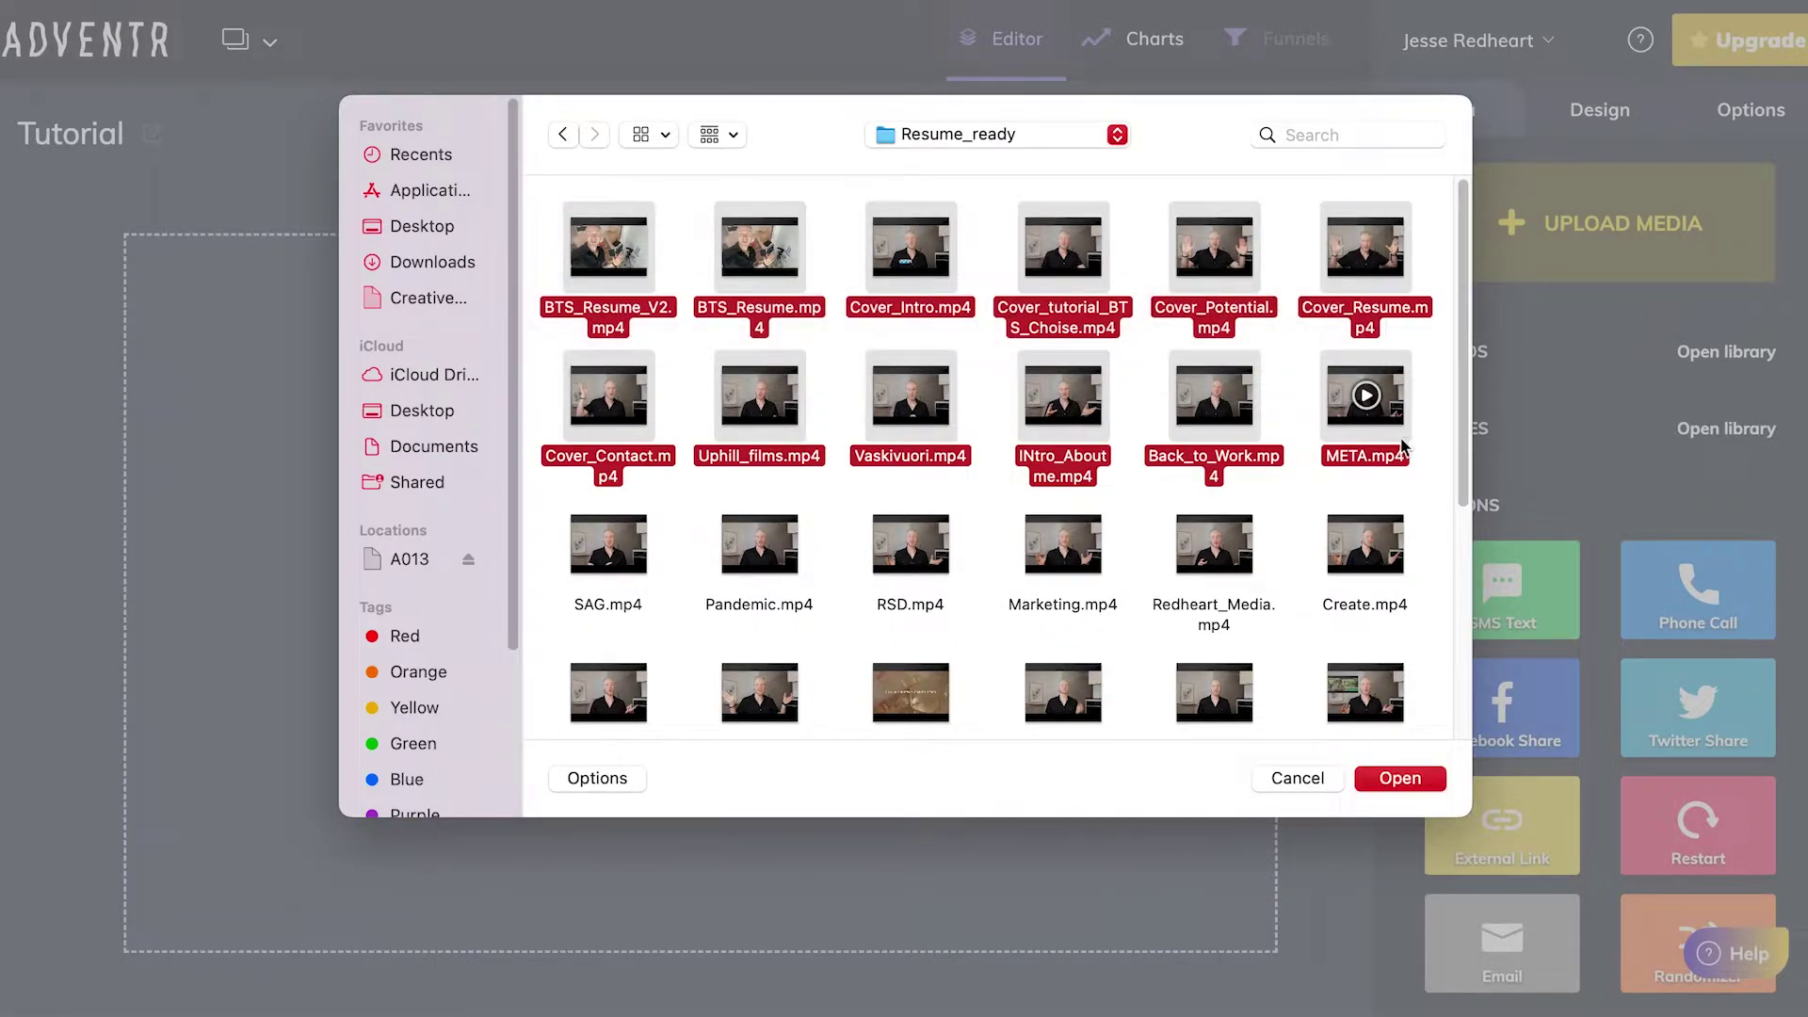
click(1403, 779)
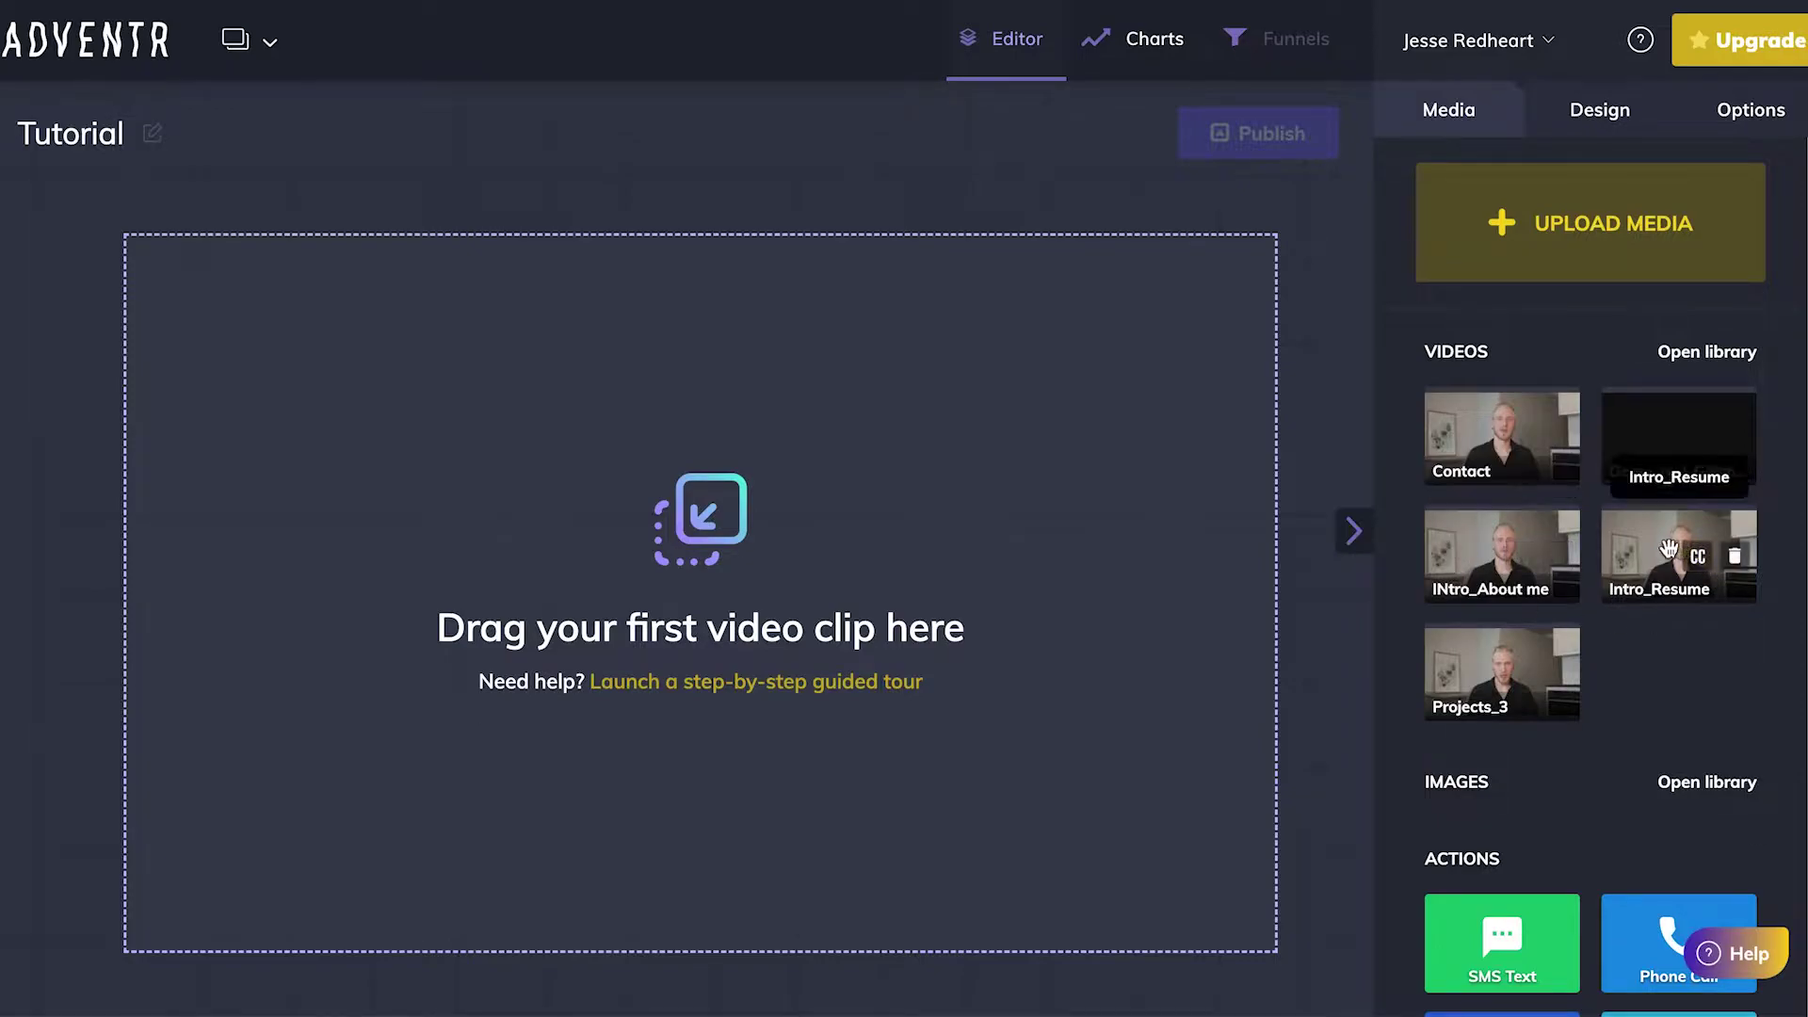
Place Intro_Resume as the starting clip and Demo_reel_Glitch below it on the canvas
drag(1641, 537, 369, 548)
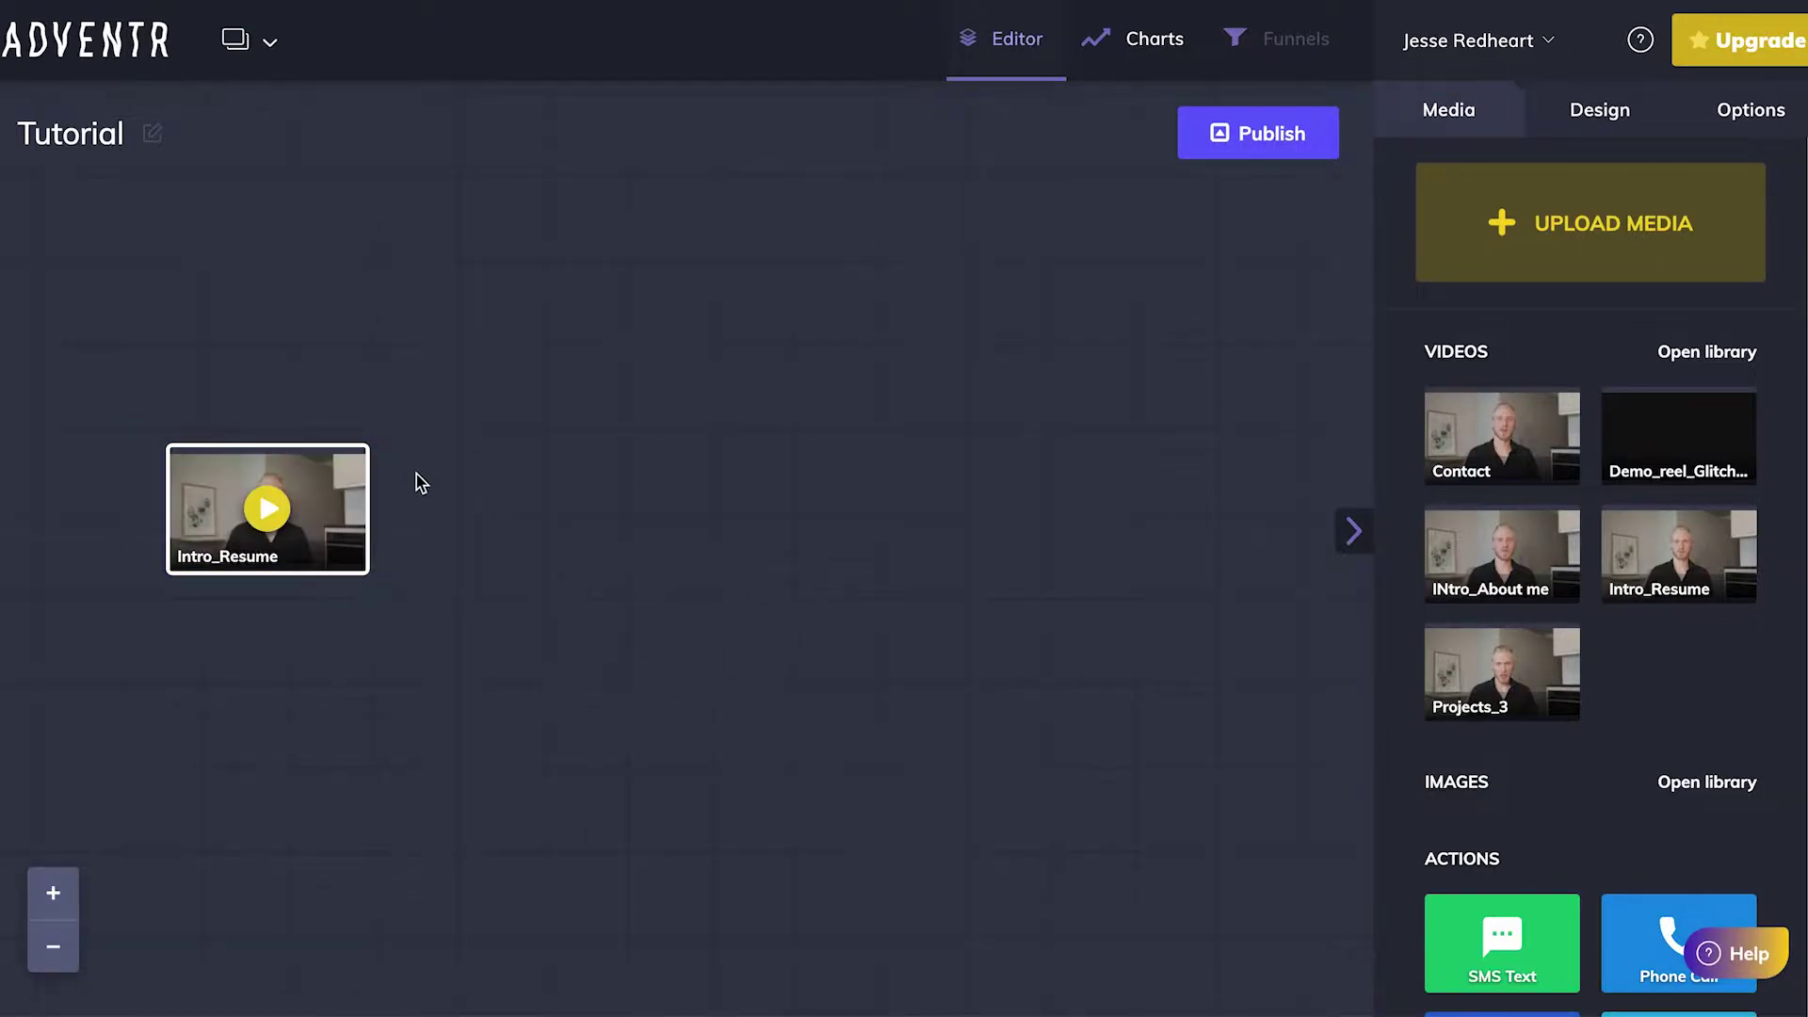
mouse_move(336, 458)
mouse_move(336, 457)
mouse_down()
mouse_move(290, 397)
mouse_move(336, 460)
mouse_up()
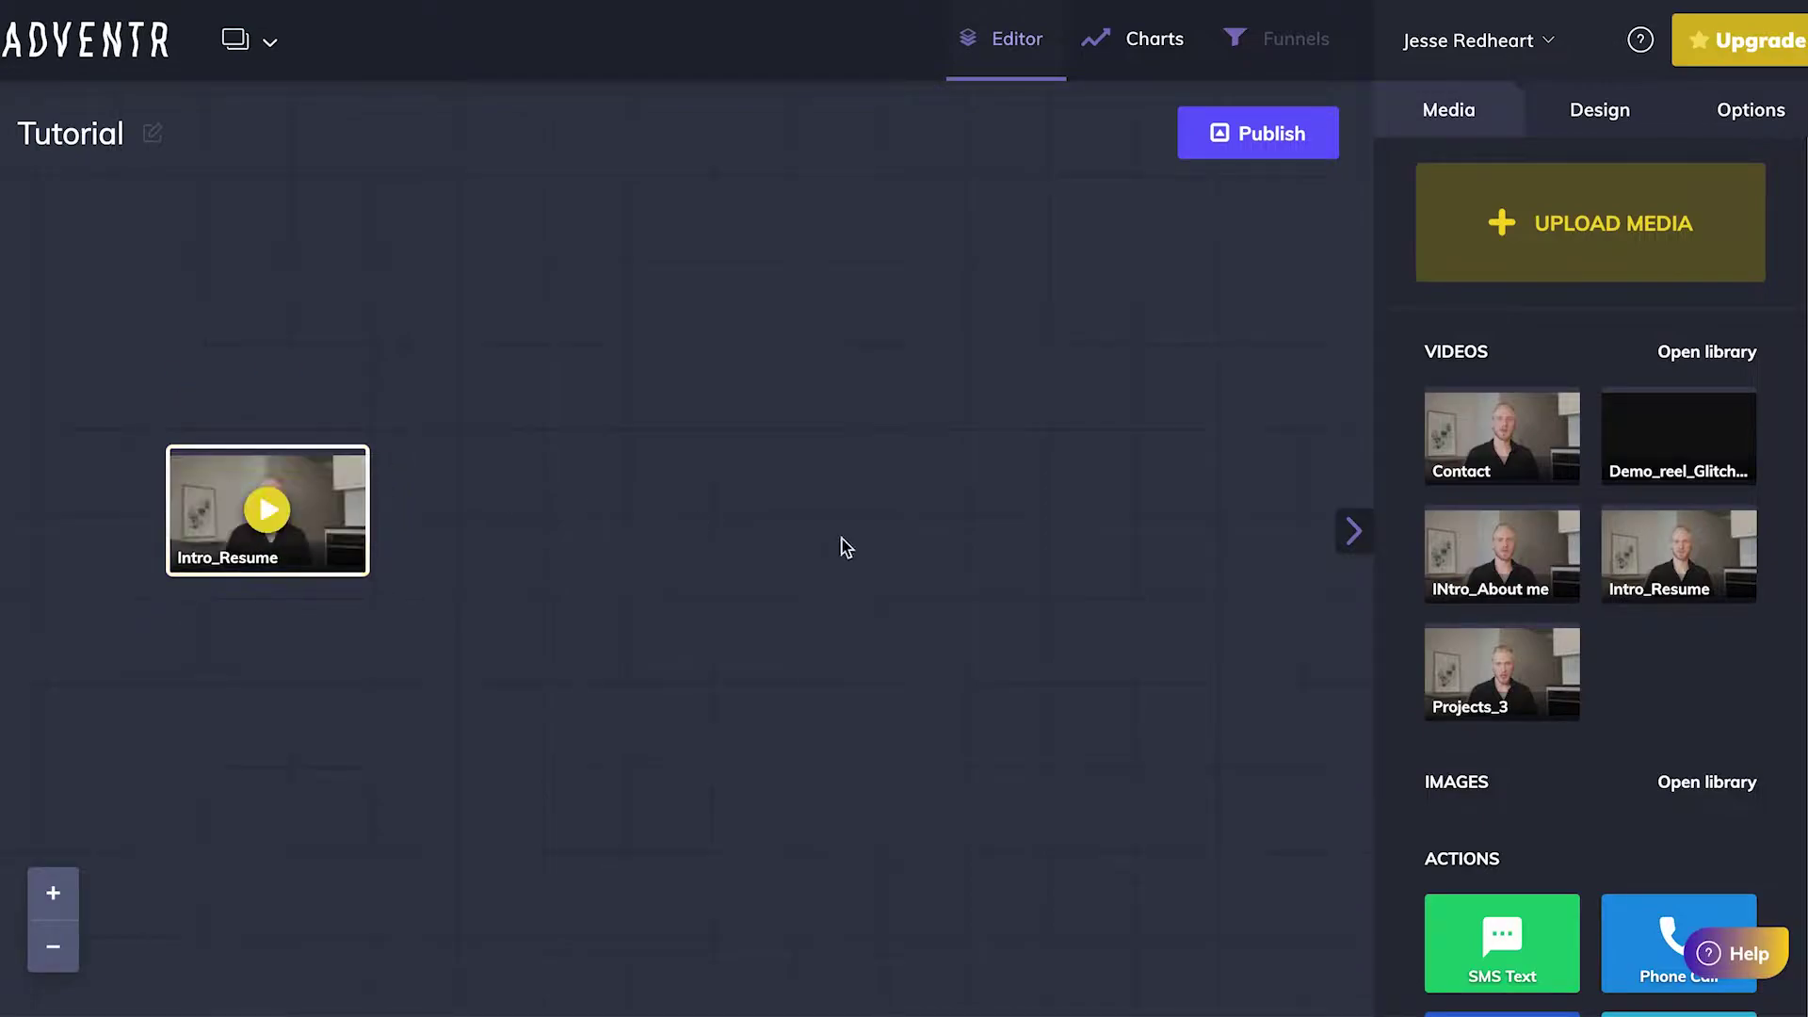
mouse_move(1473, 646)
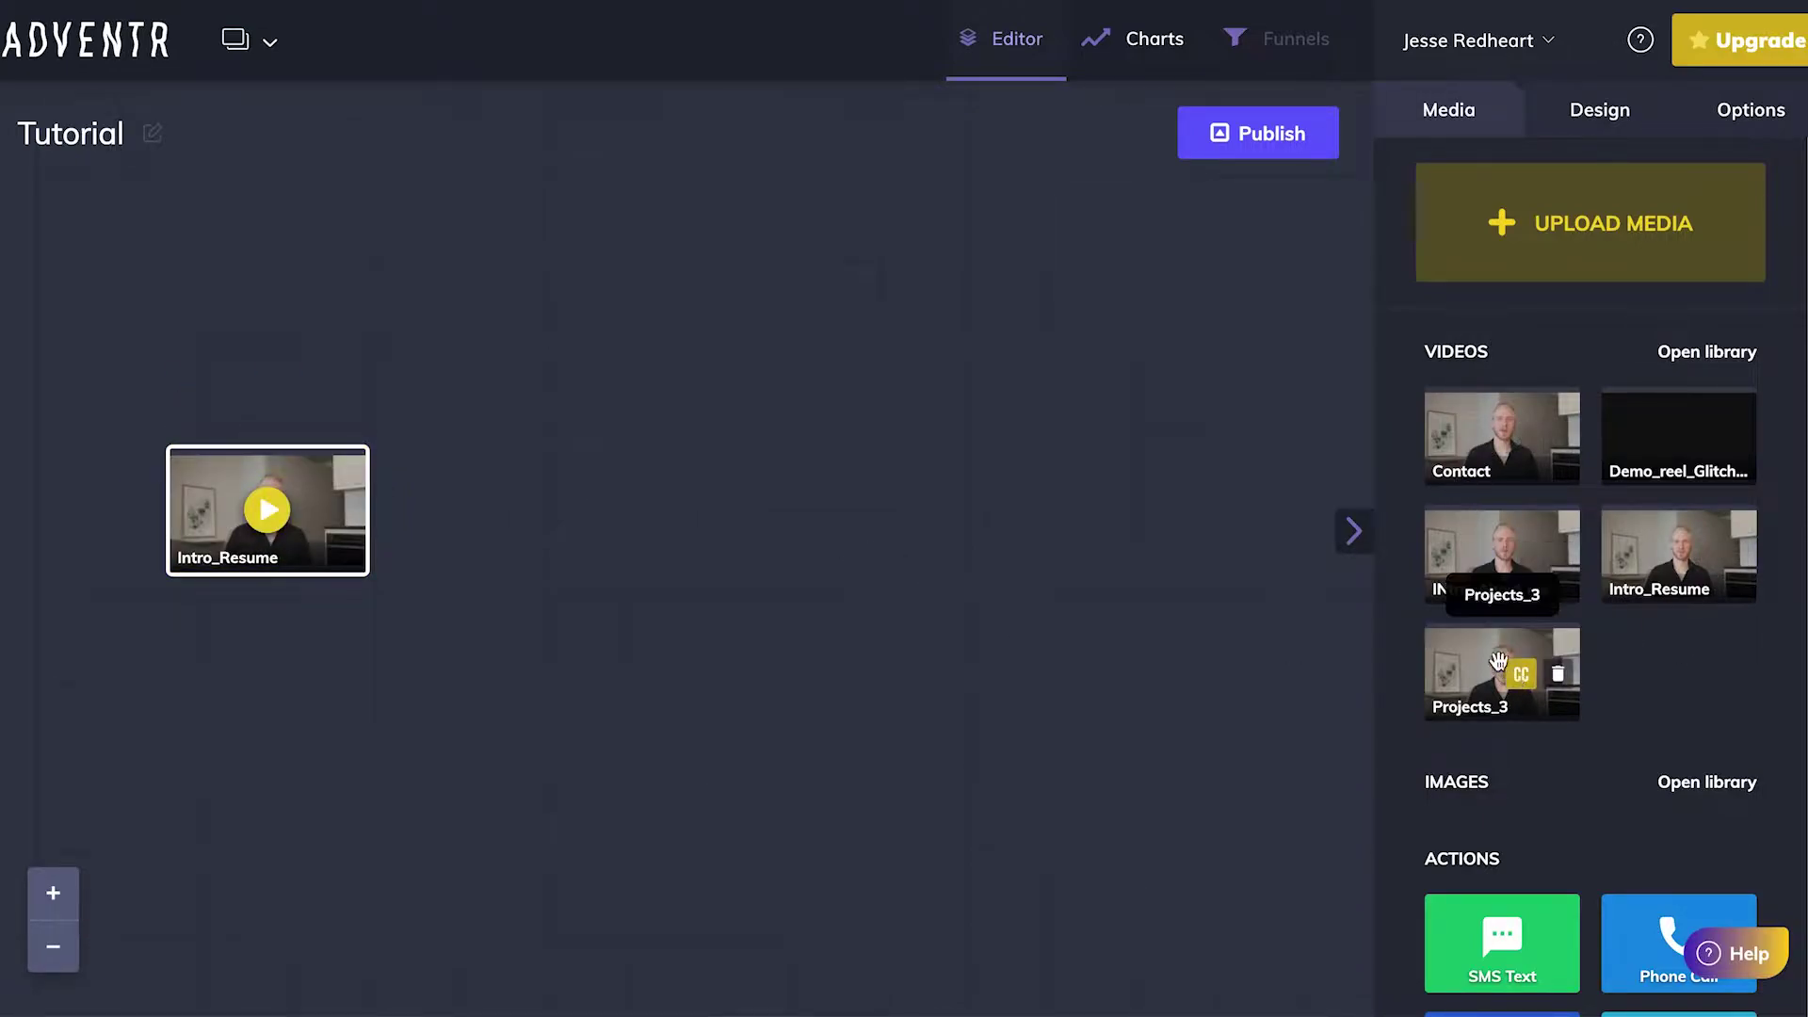
drag(1623, 416, 523, 654)
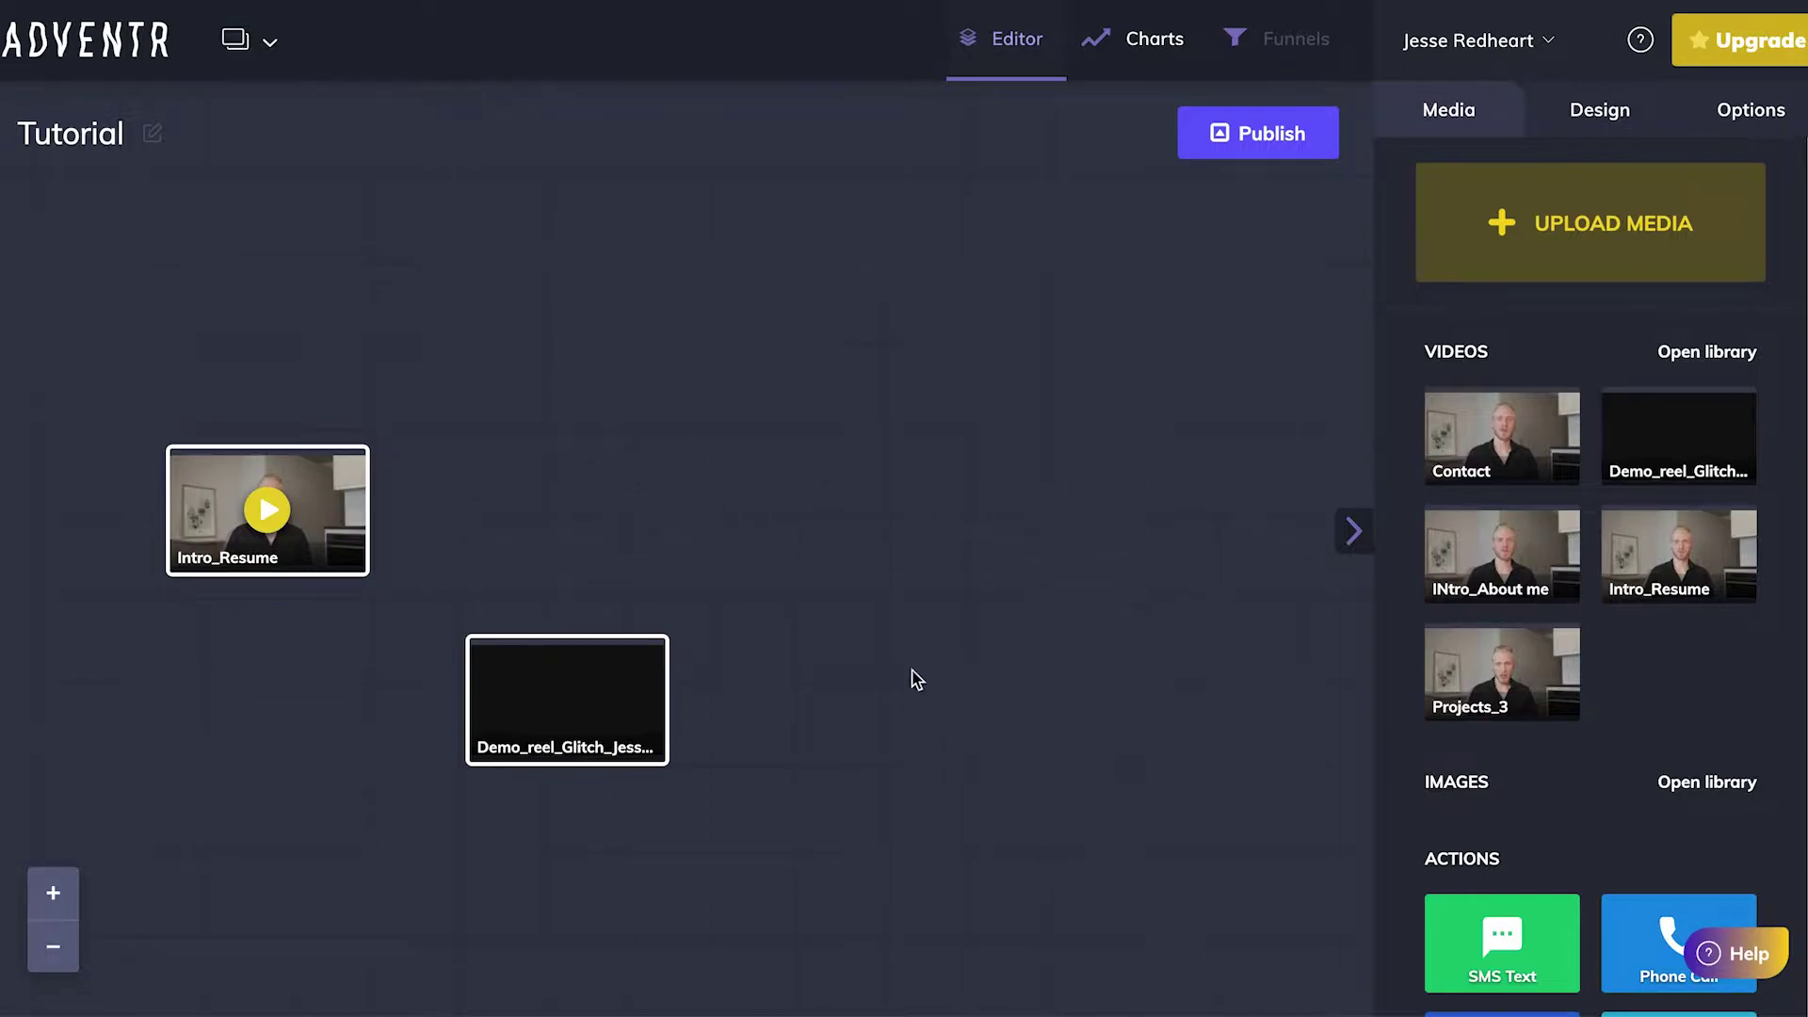
drag(222, 456, 207, 458)
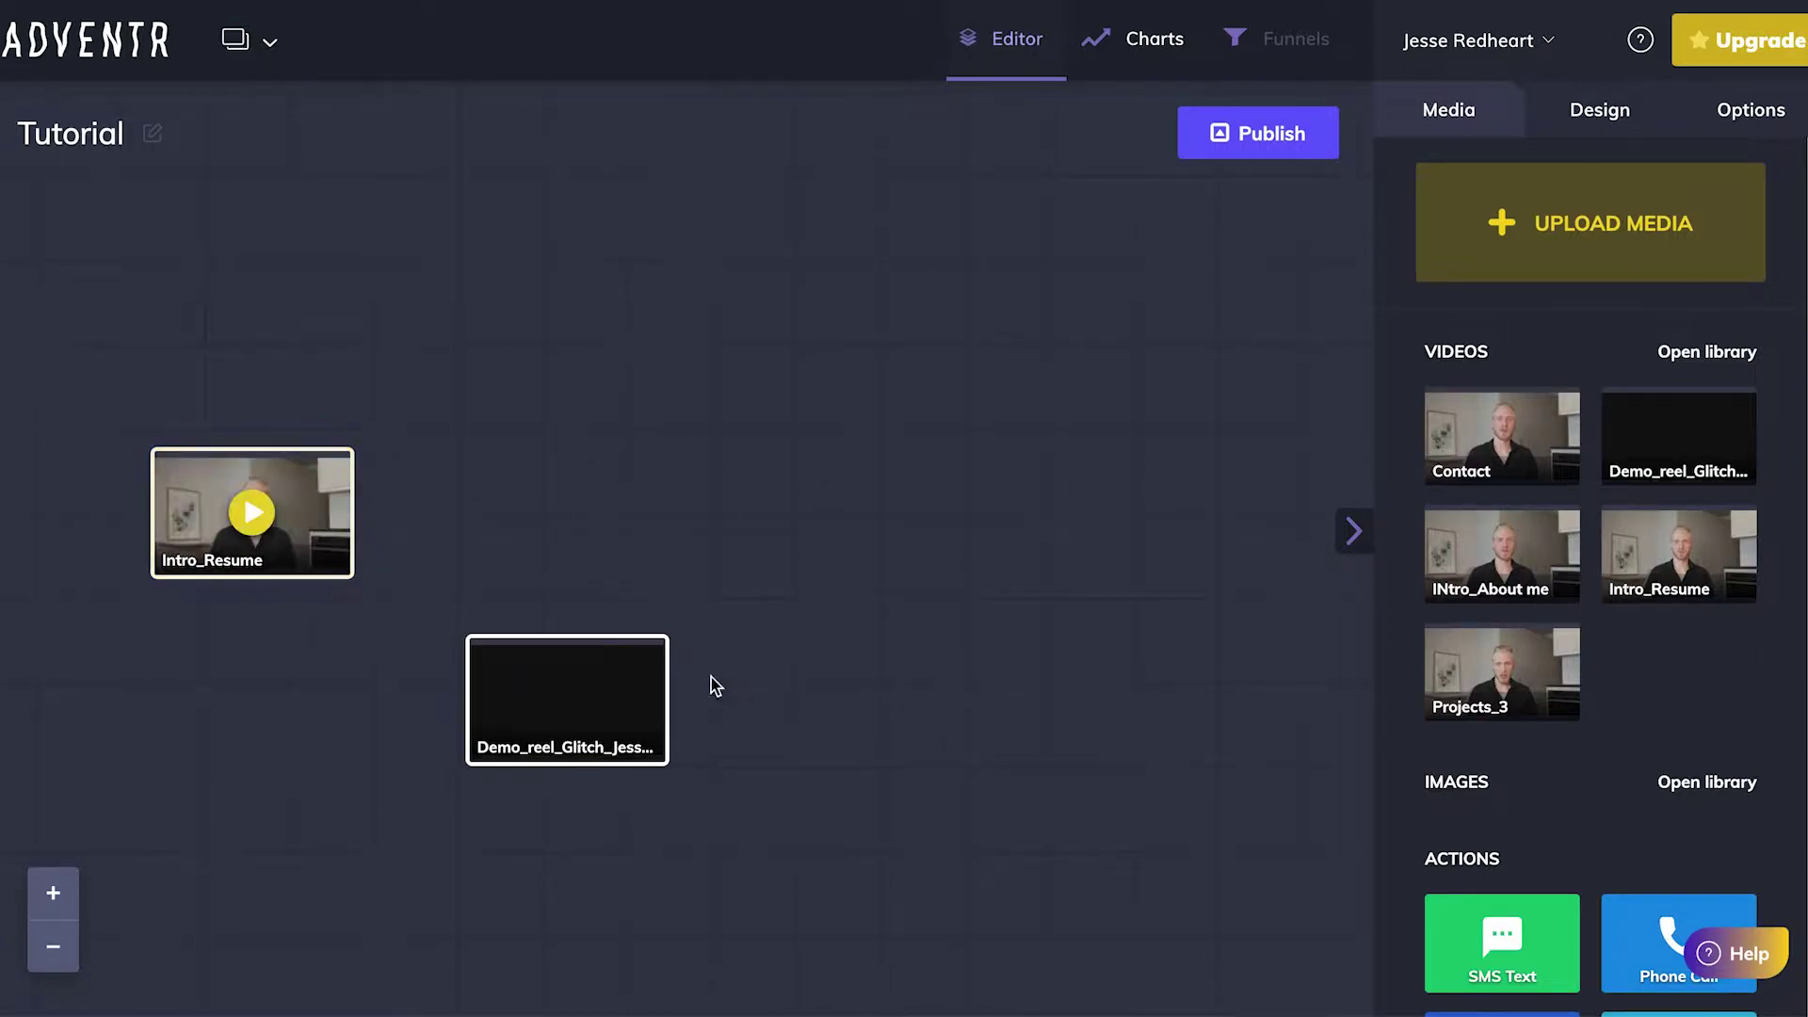
mouse_move(653, 649)
mouse_down()
mouse_move(605, 678)
mouse_move(641, 669)
mouse_up()
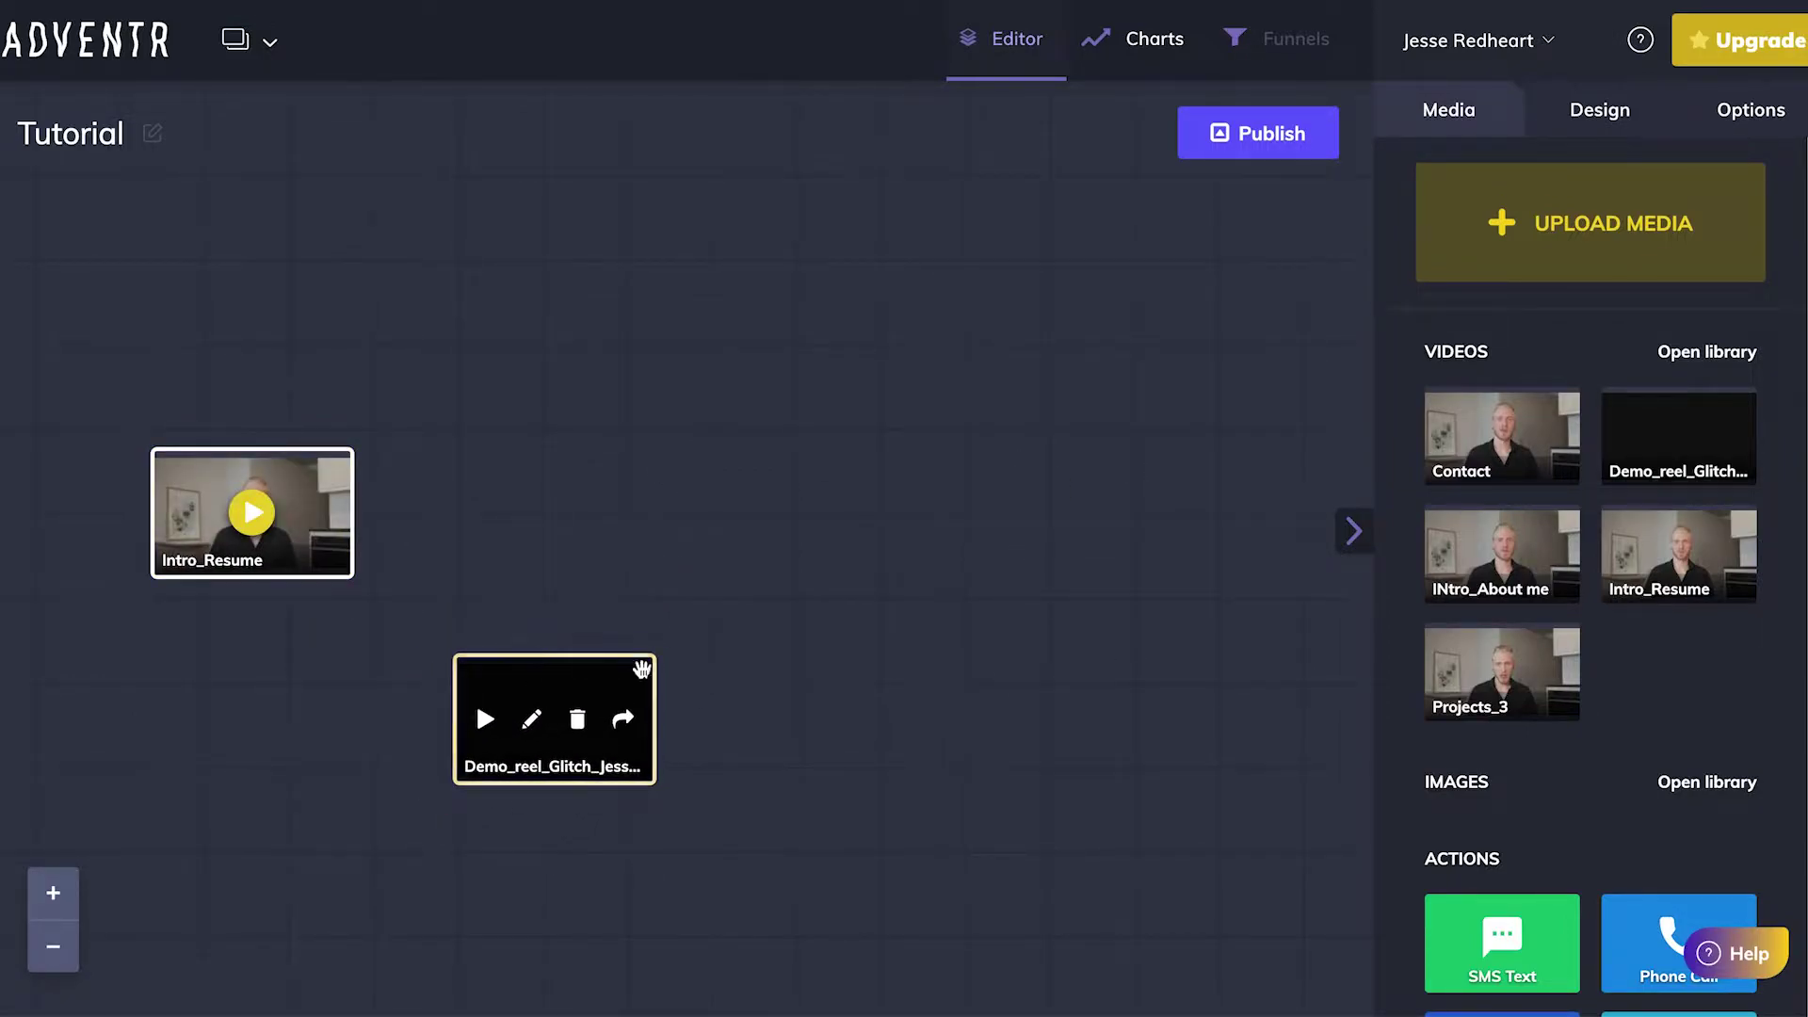
Add INtro_About me and Contact to the canvas and align the clips
drag(1503, 546, 533, 313)
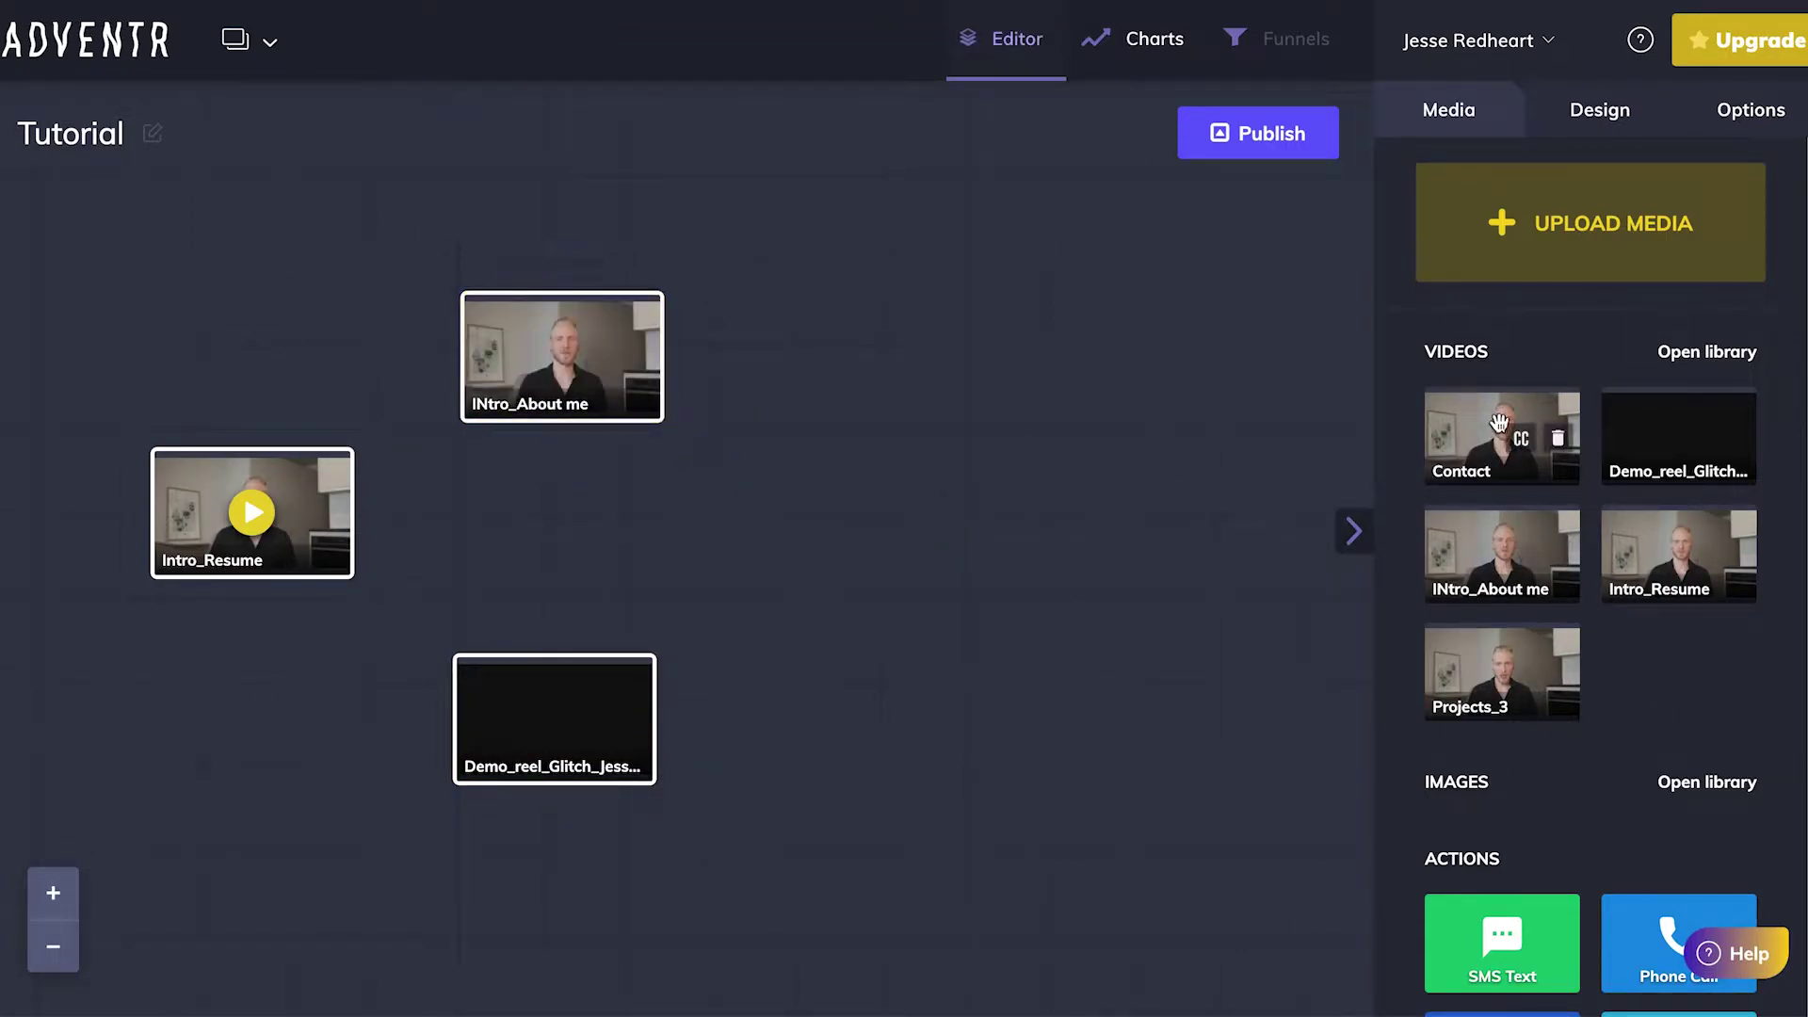
drag(1468, 415, 914, 473)
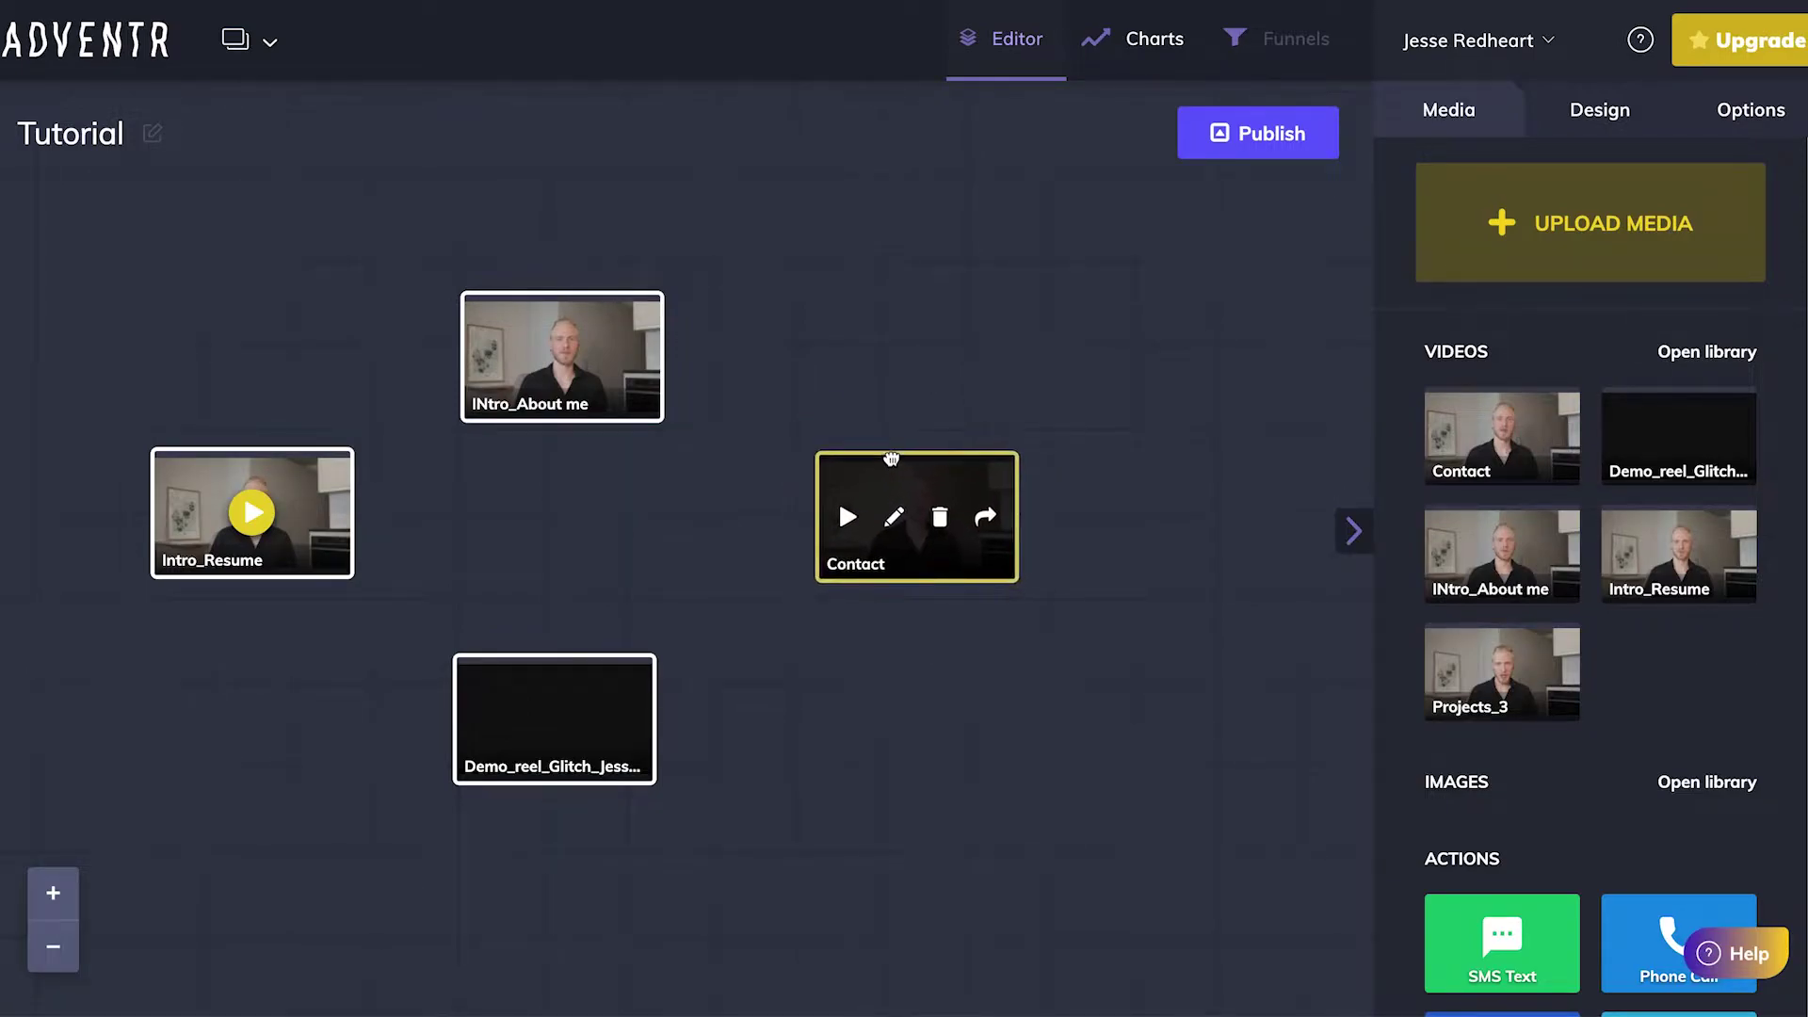
drag(565, 358, 582, 354)
drag(556, 721, 581, 723)
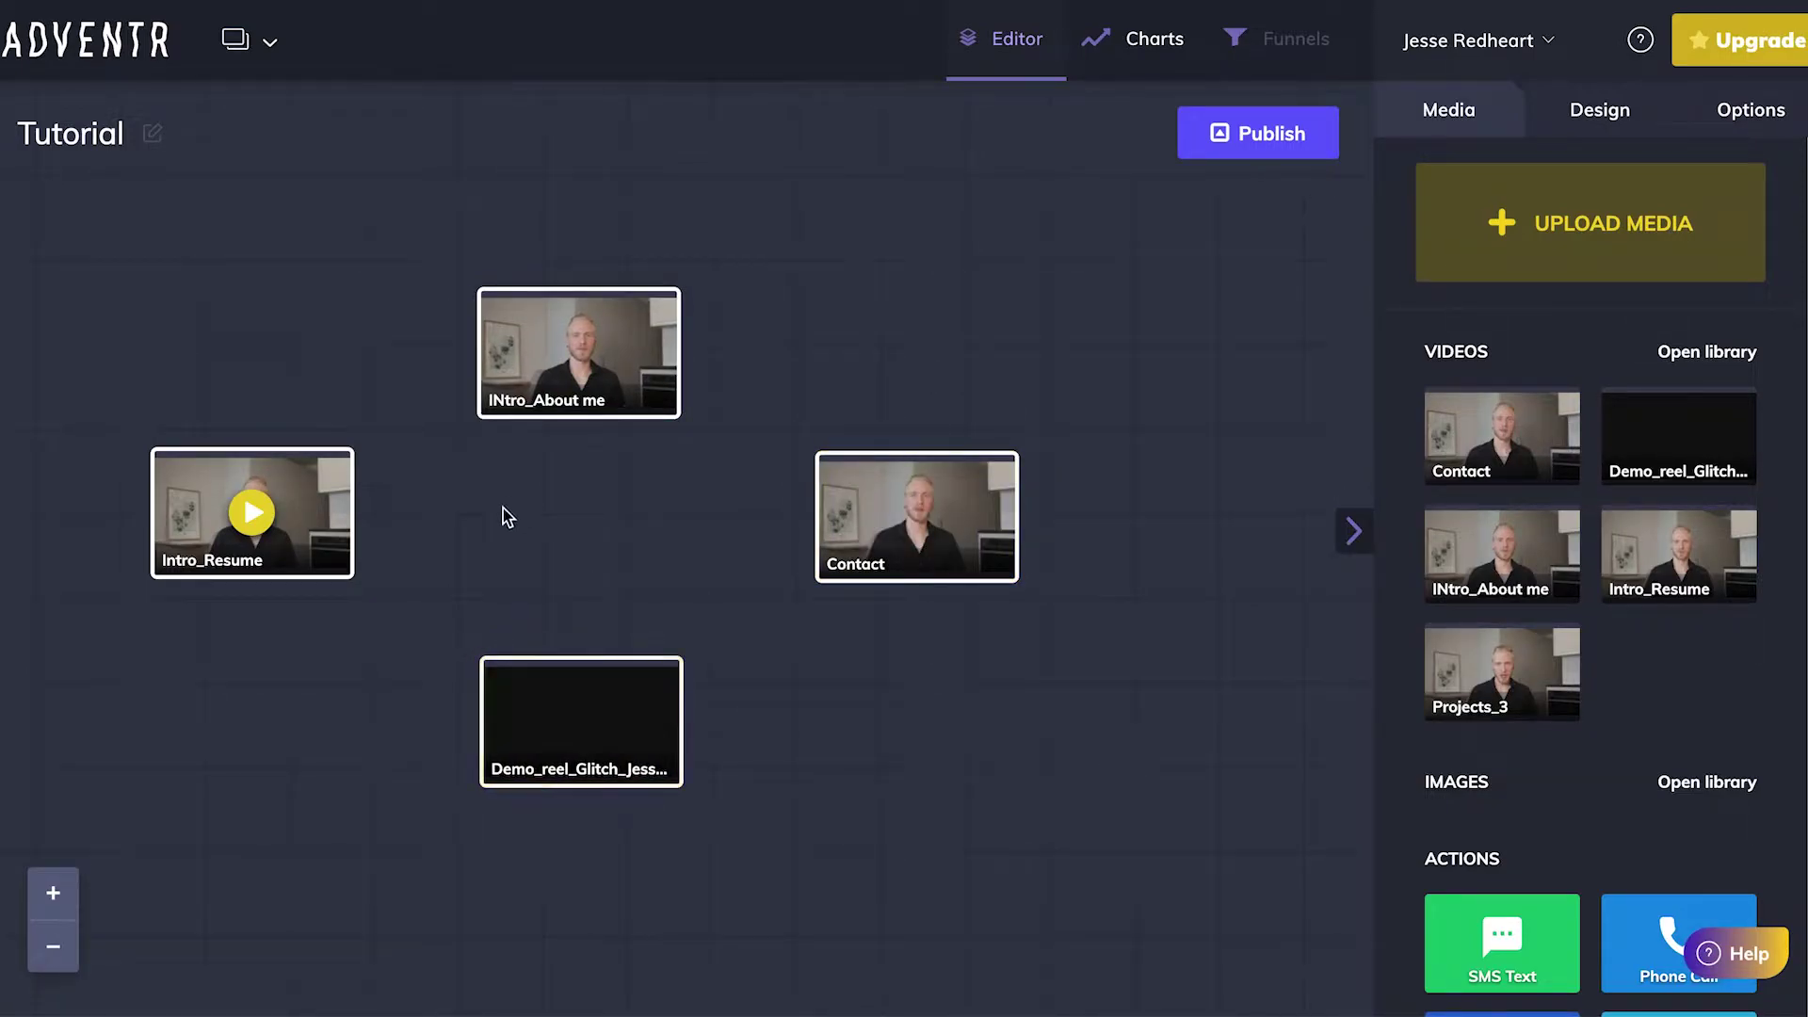
Link Intro_Resume to the INtro_About me clip
drag(282, 468, 239, 464)
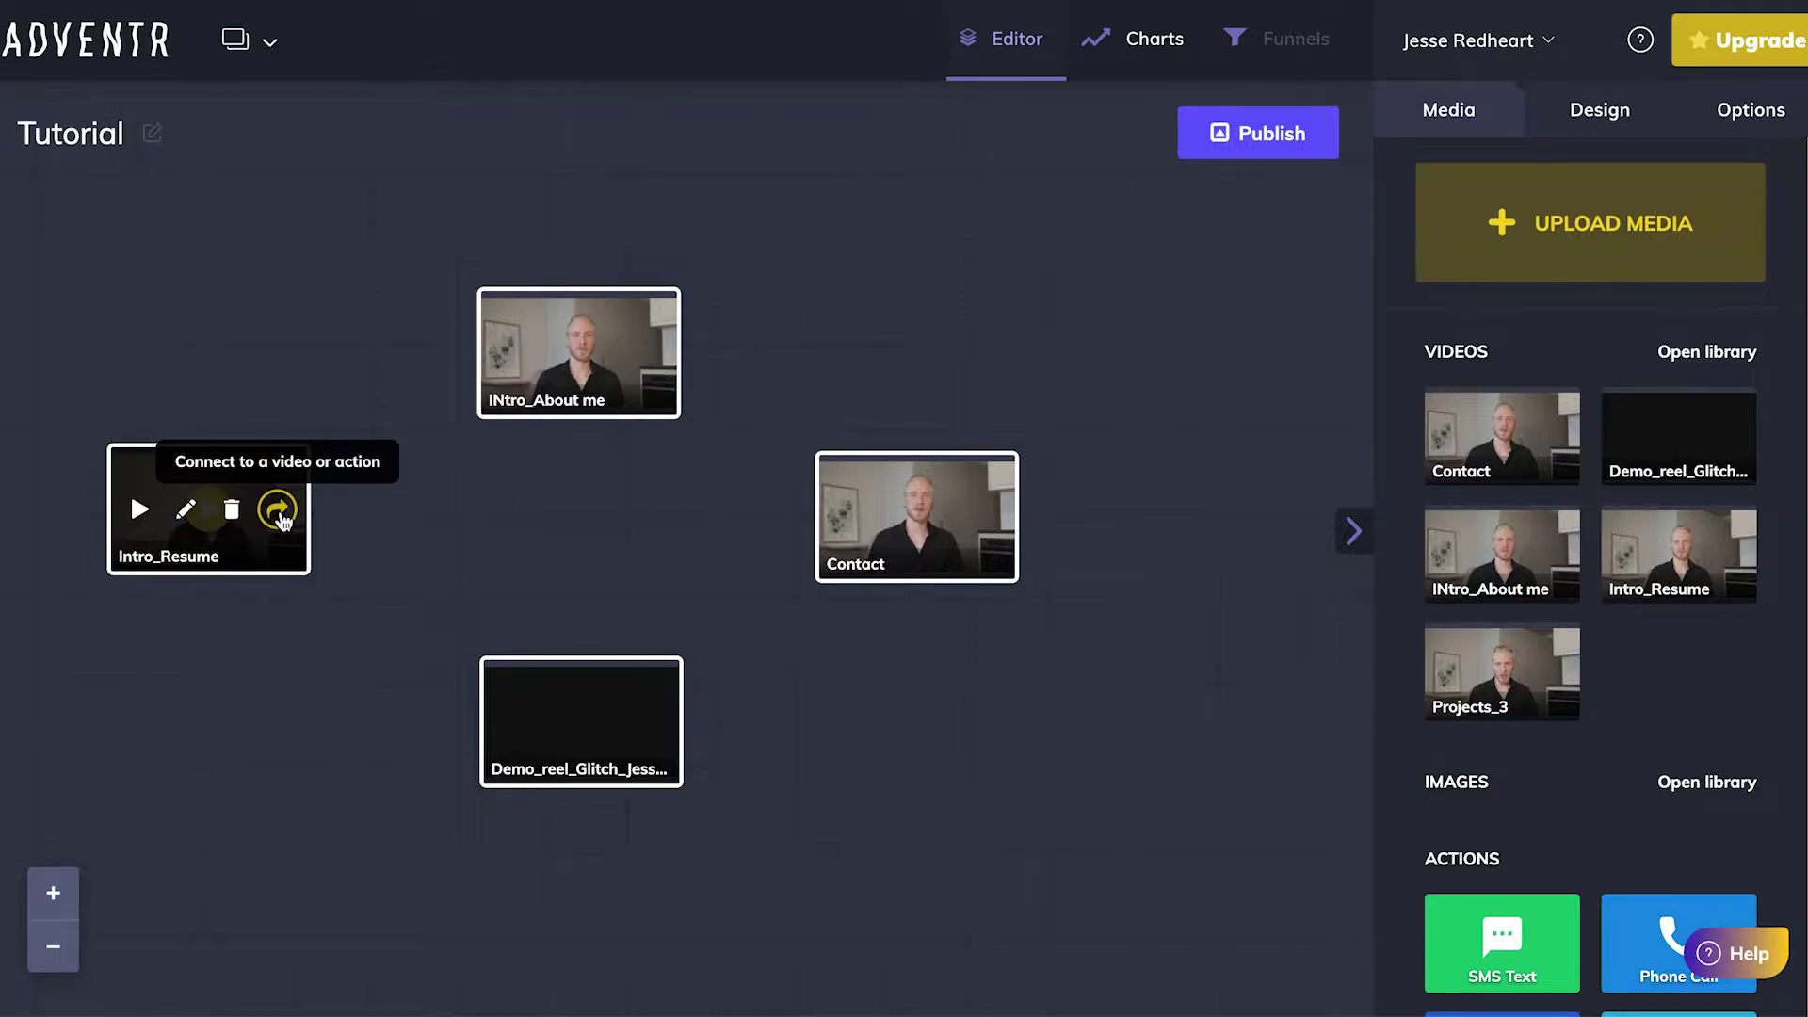
click(279, 511)
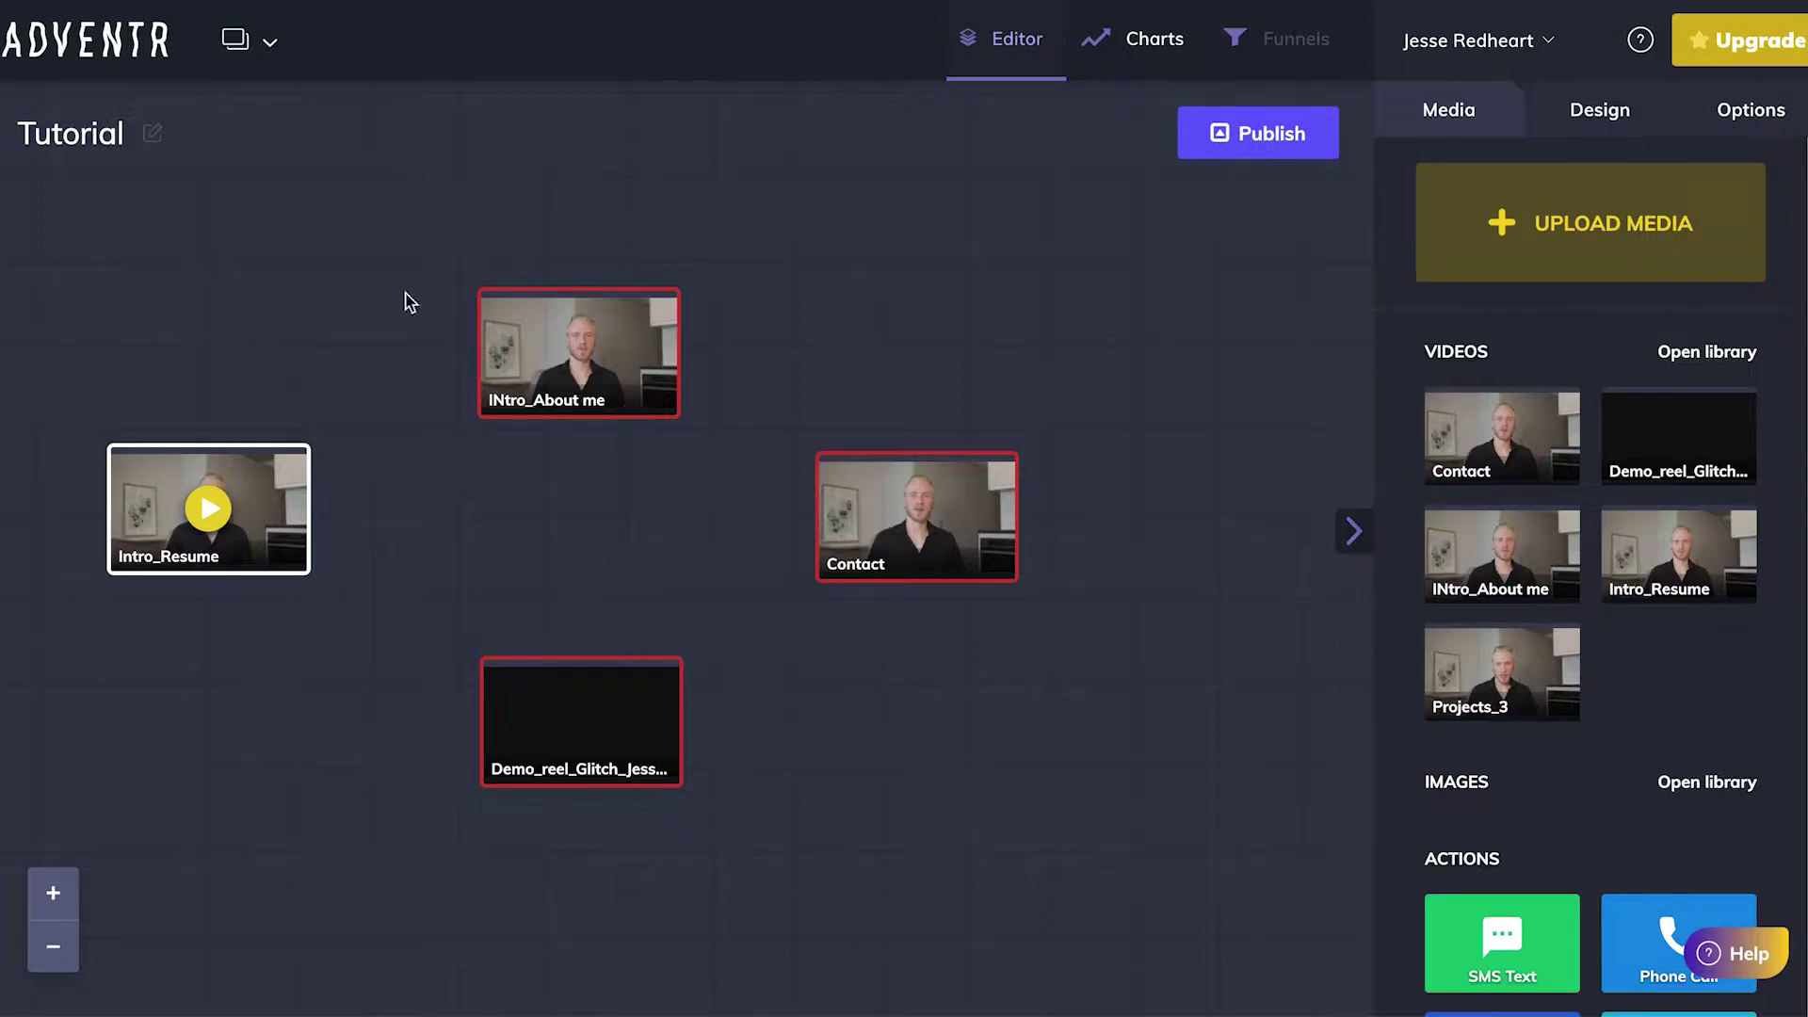
click(577, 359)
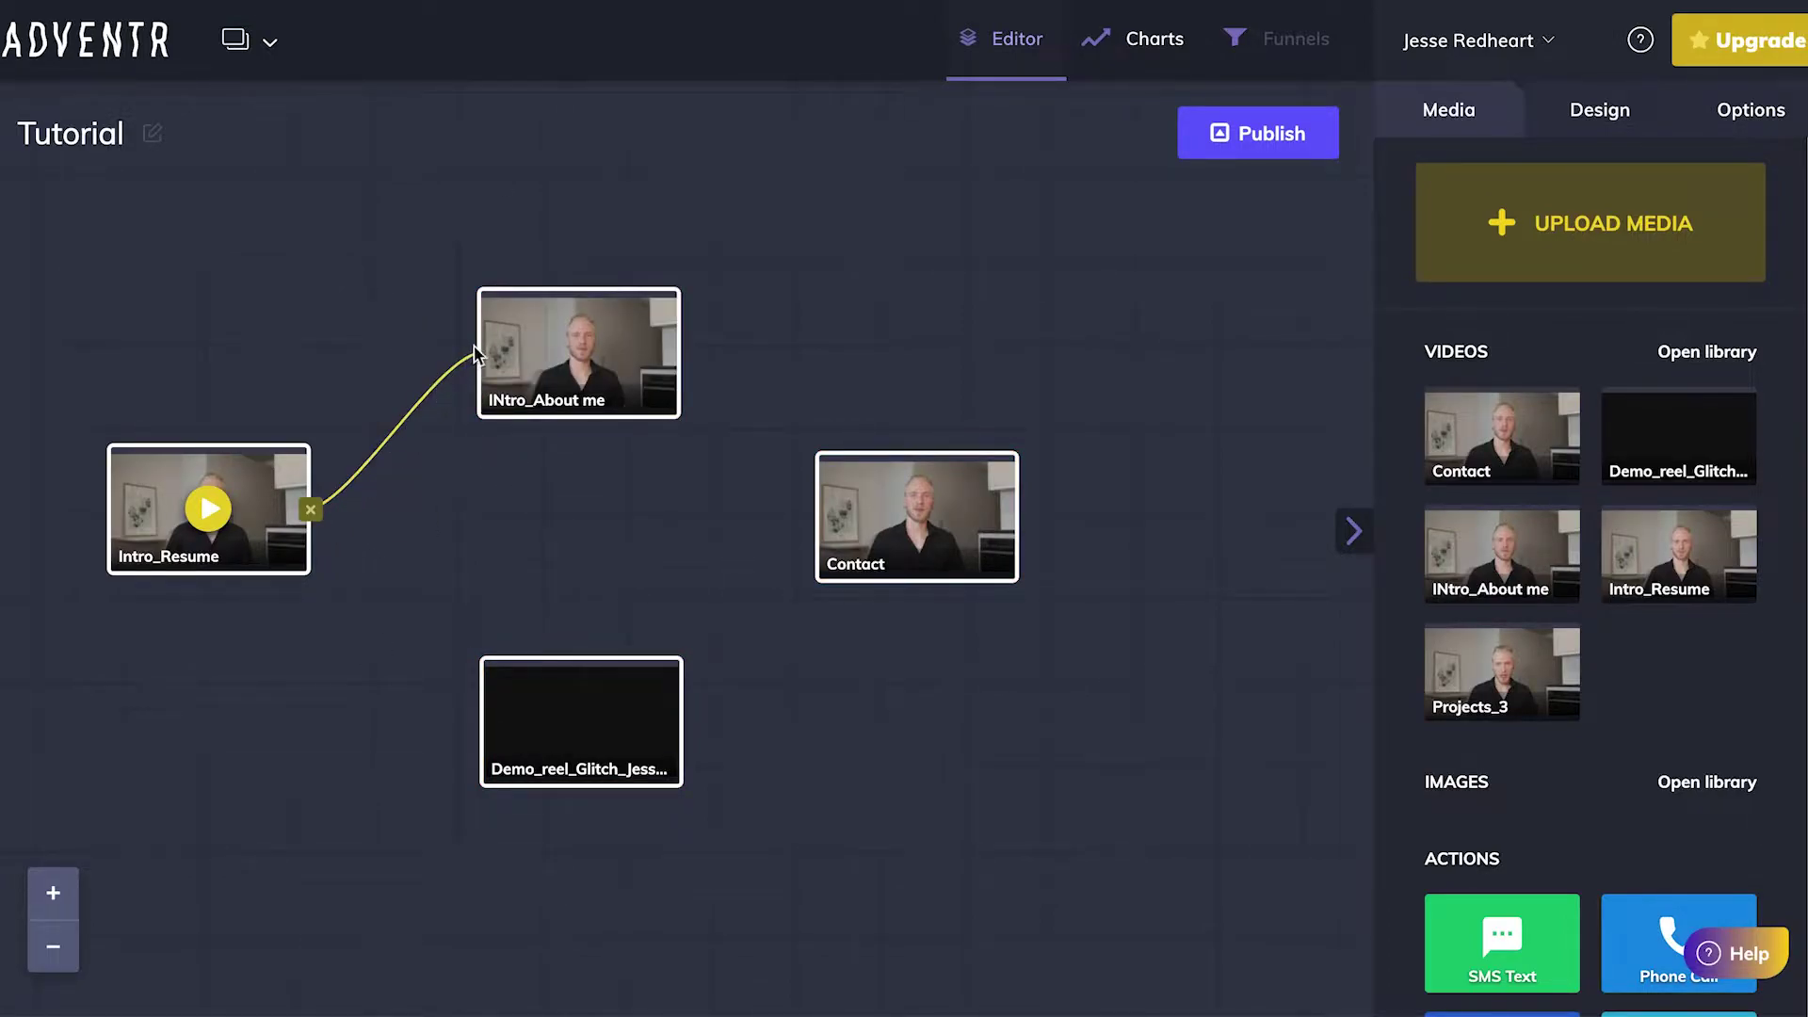
Link Intro_Resume to Demo_reel_Glitch and open its overlay editor
mouse_move(288, 533)
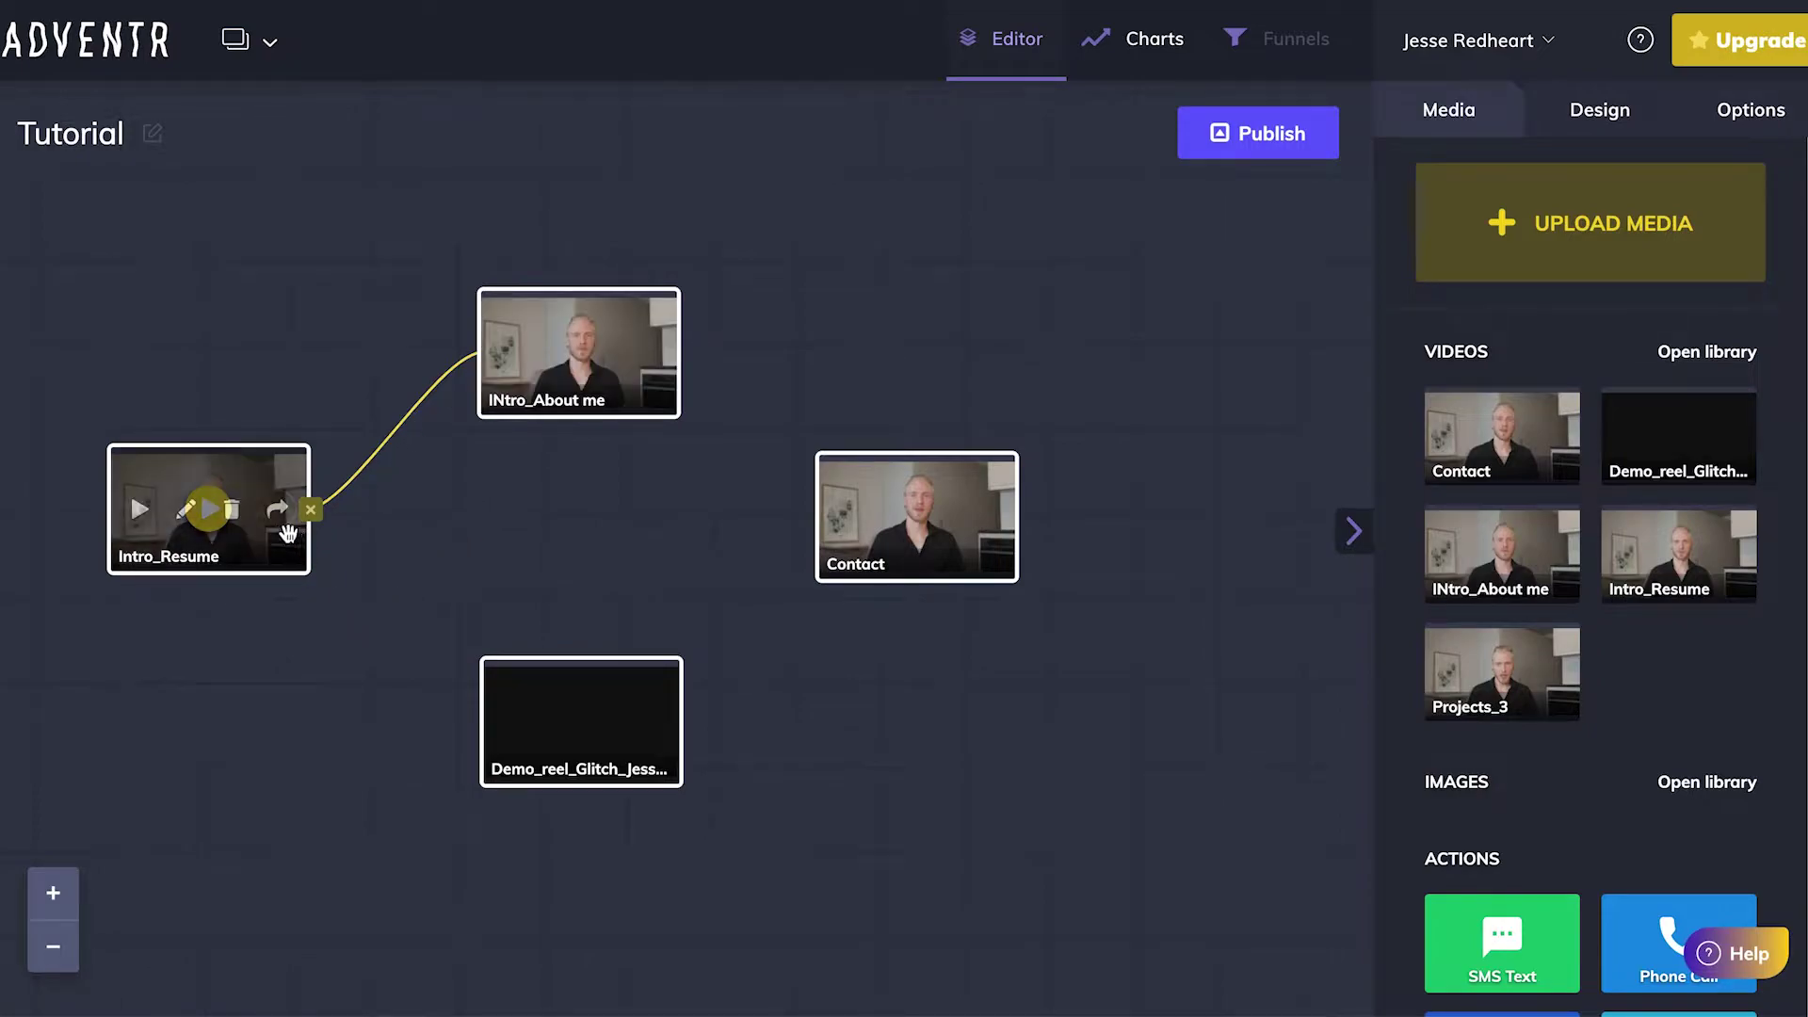
click(280, 519)
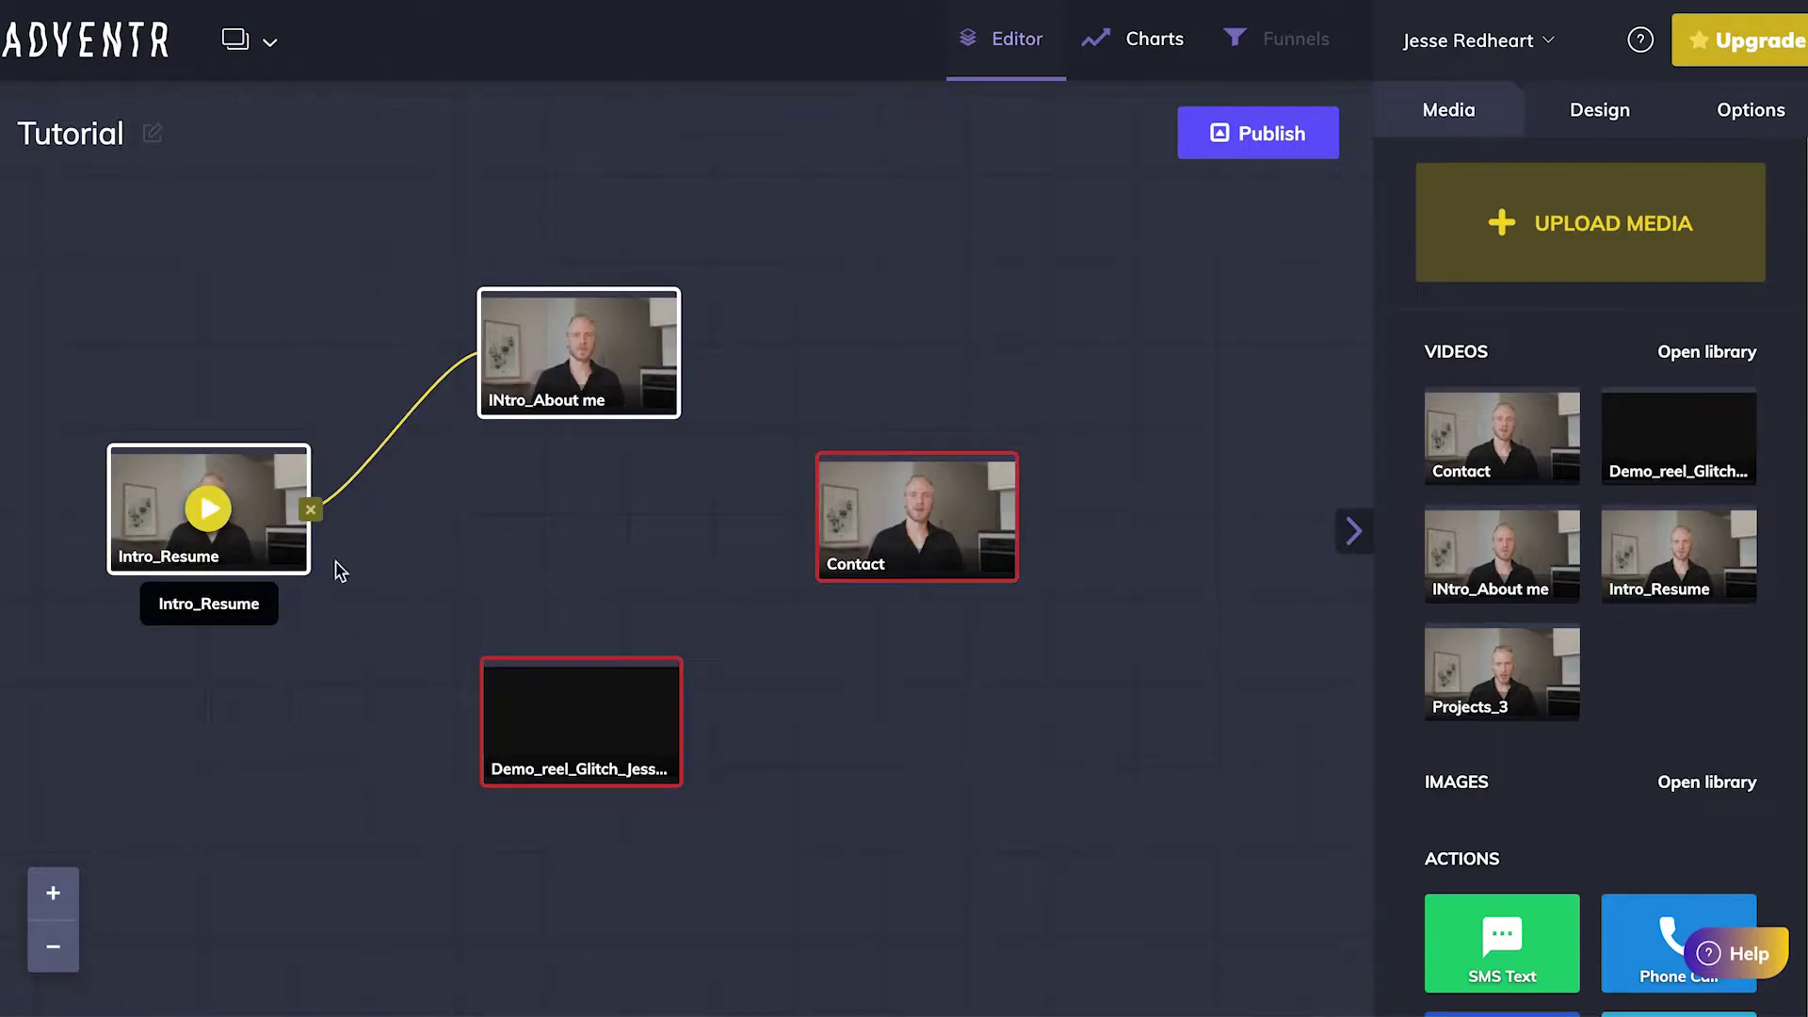
click(588, 707)
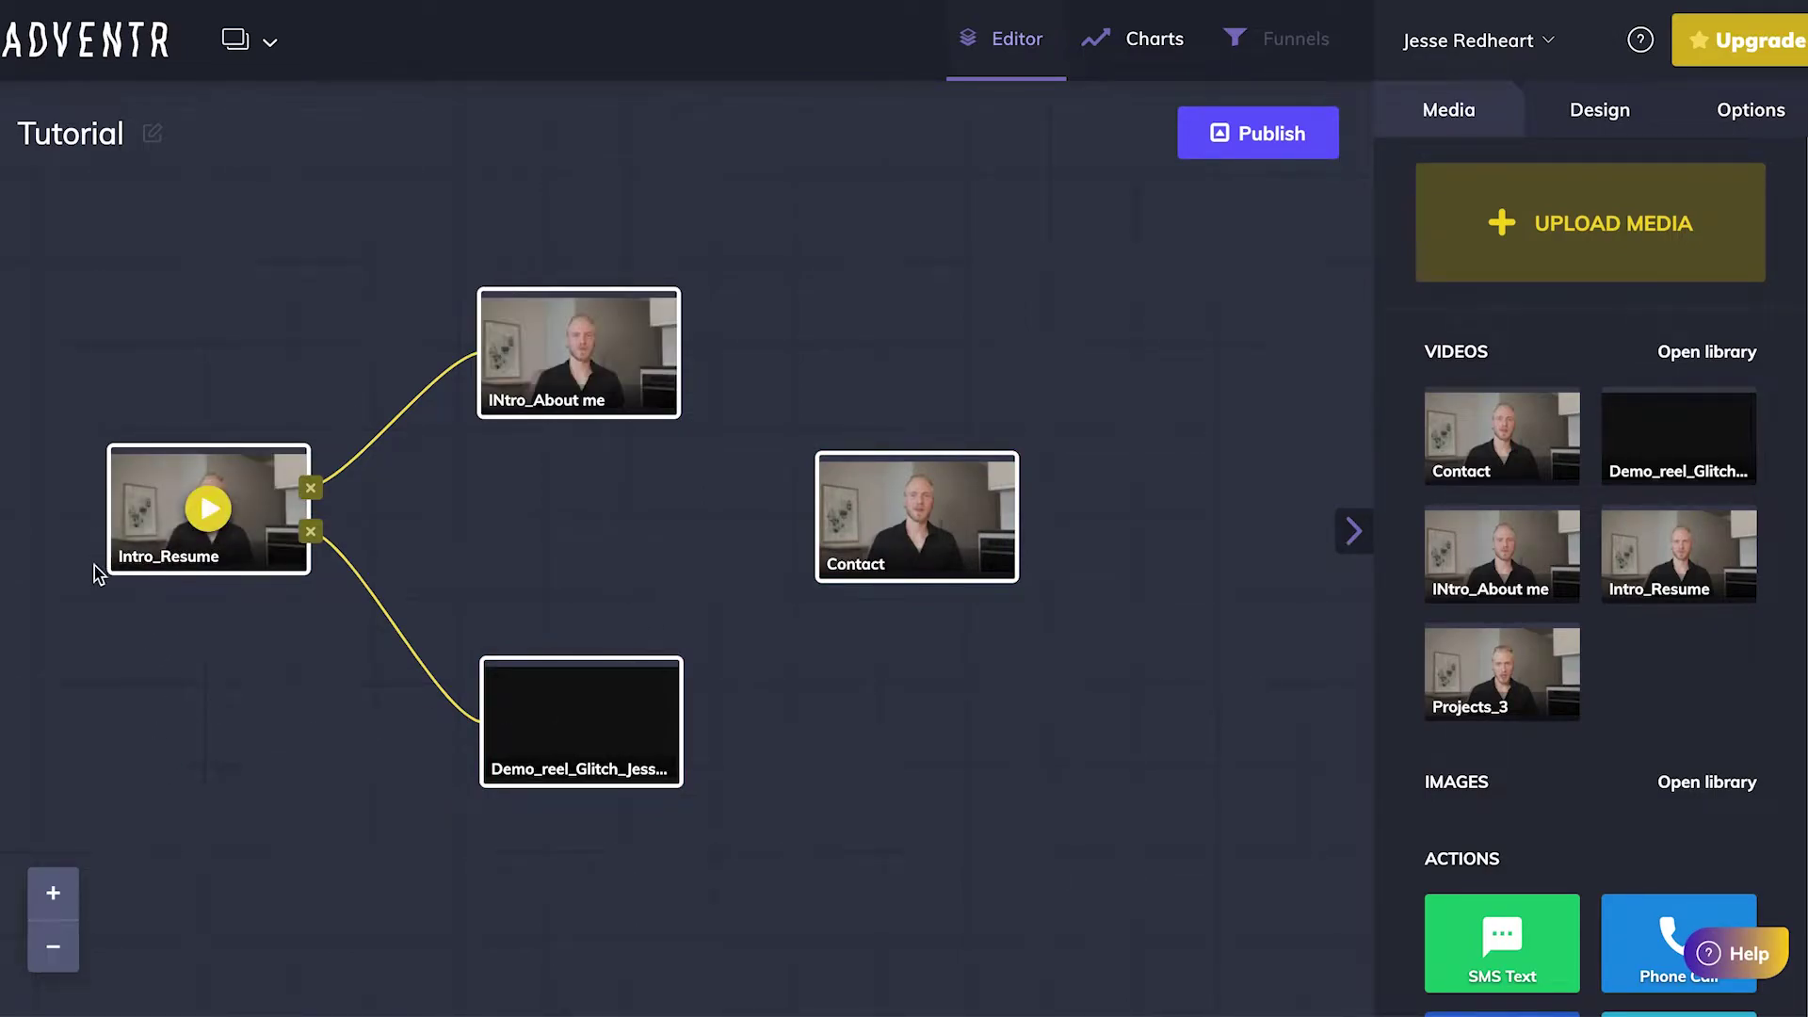
mouse_move(205, 517)
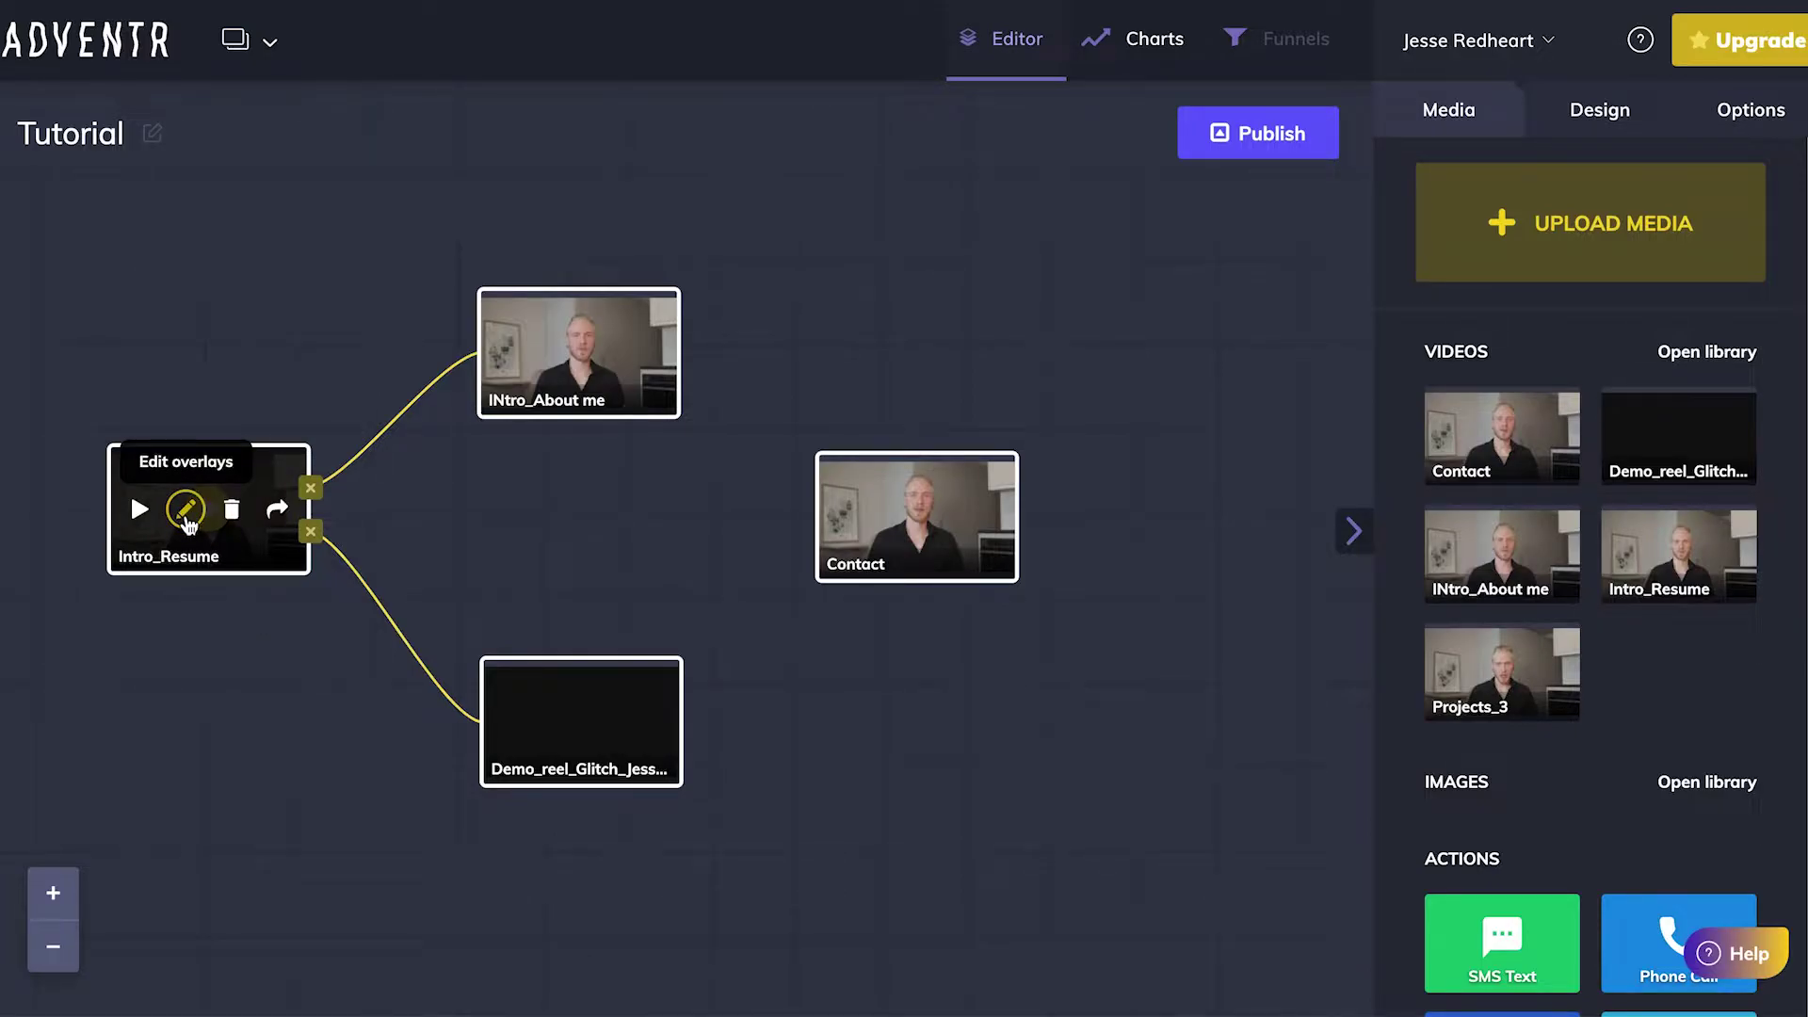
click(188, 523)
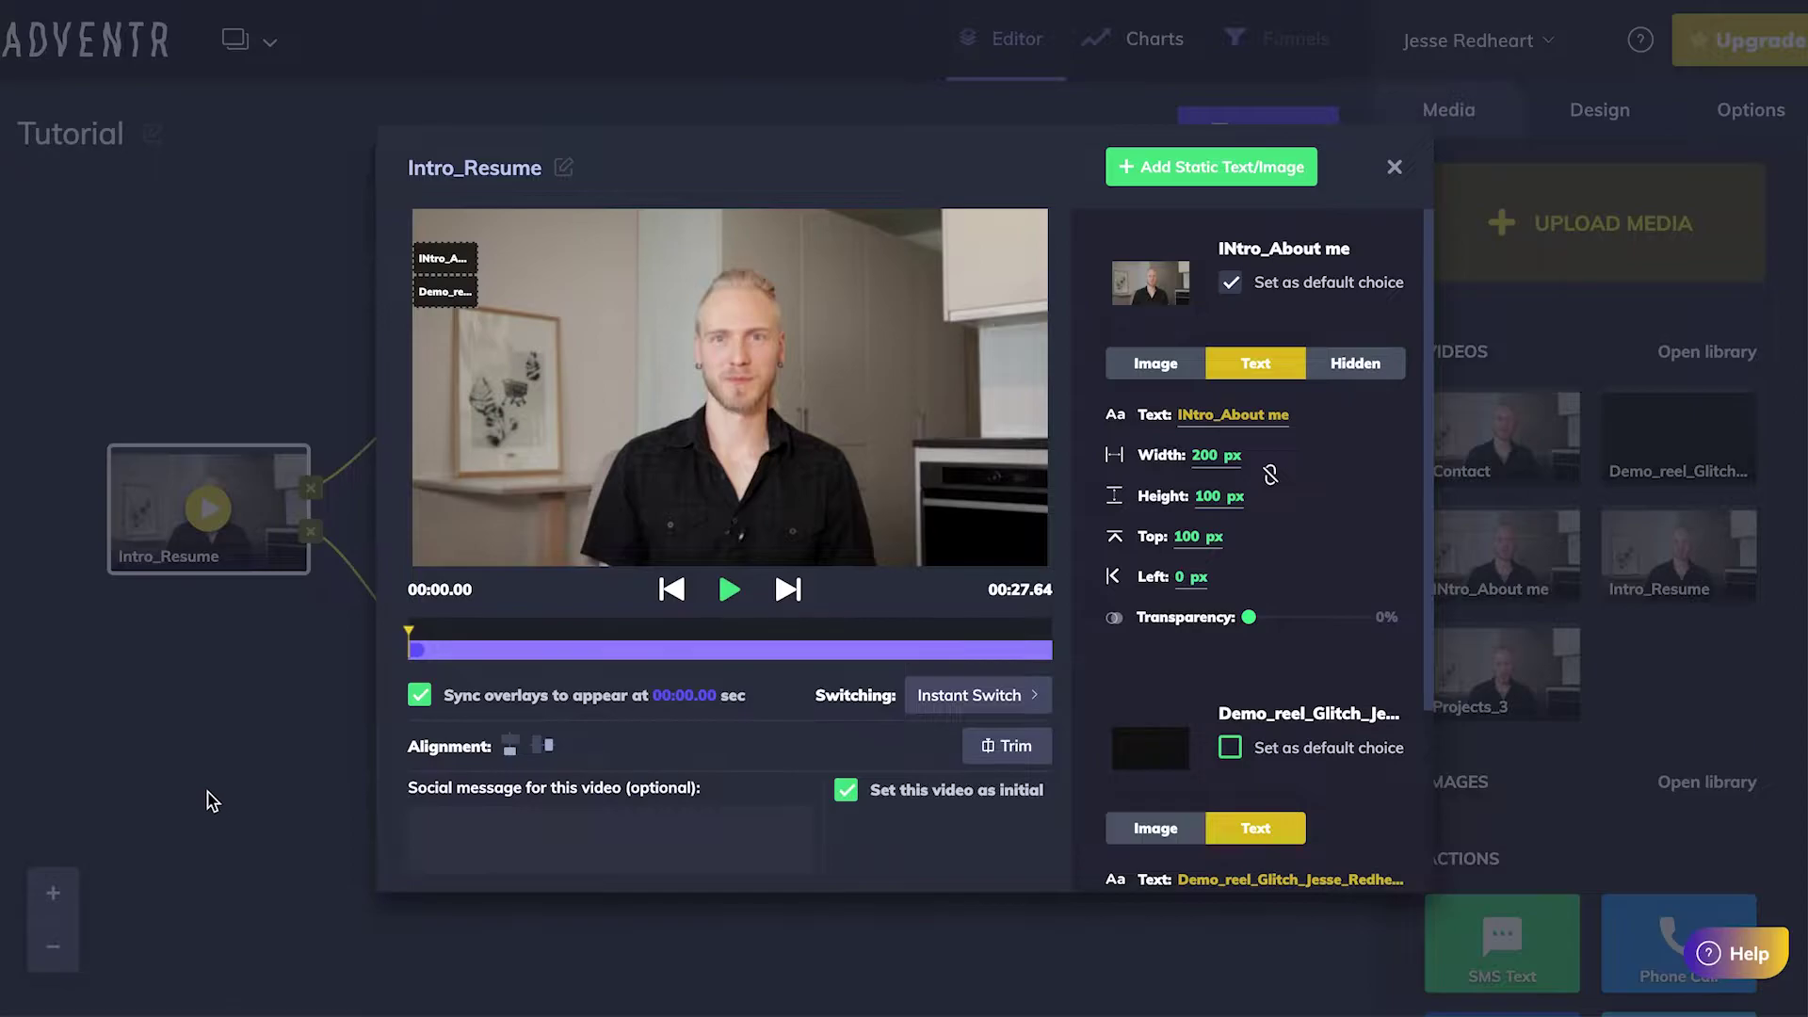
Resize the INtro_About me overlay to 400 × 200 px
click(459, 298)
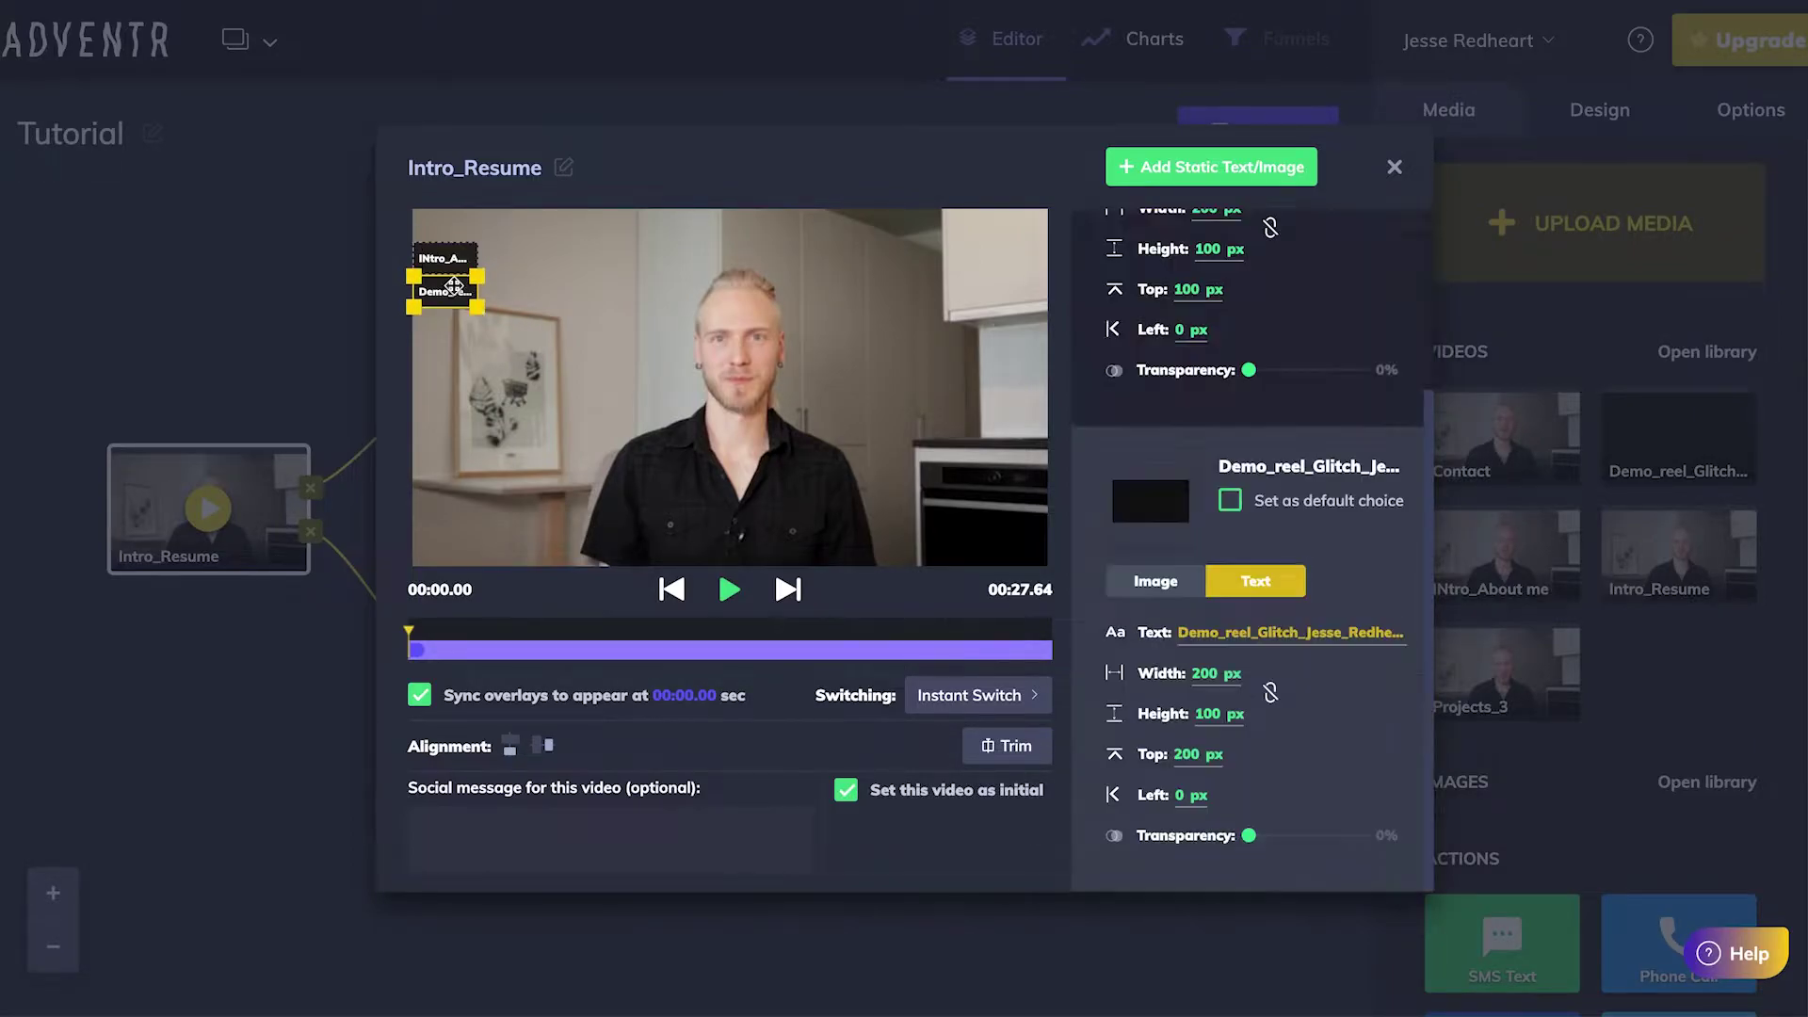
click(474, 320)
click(444, 258)
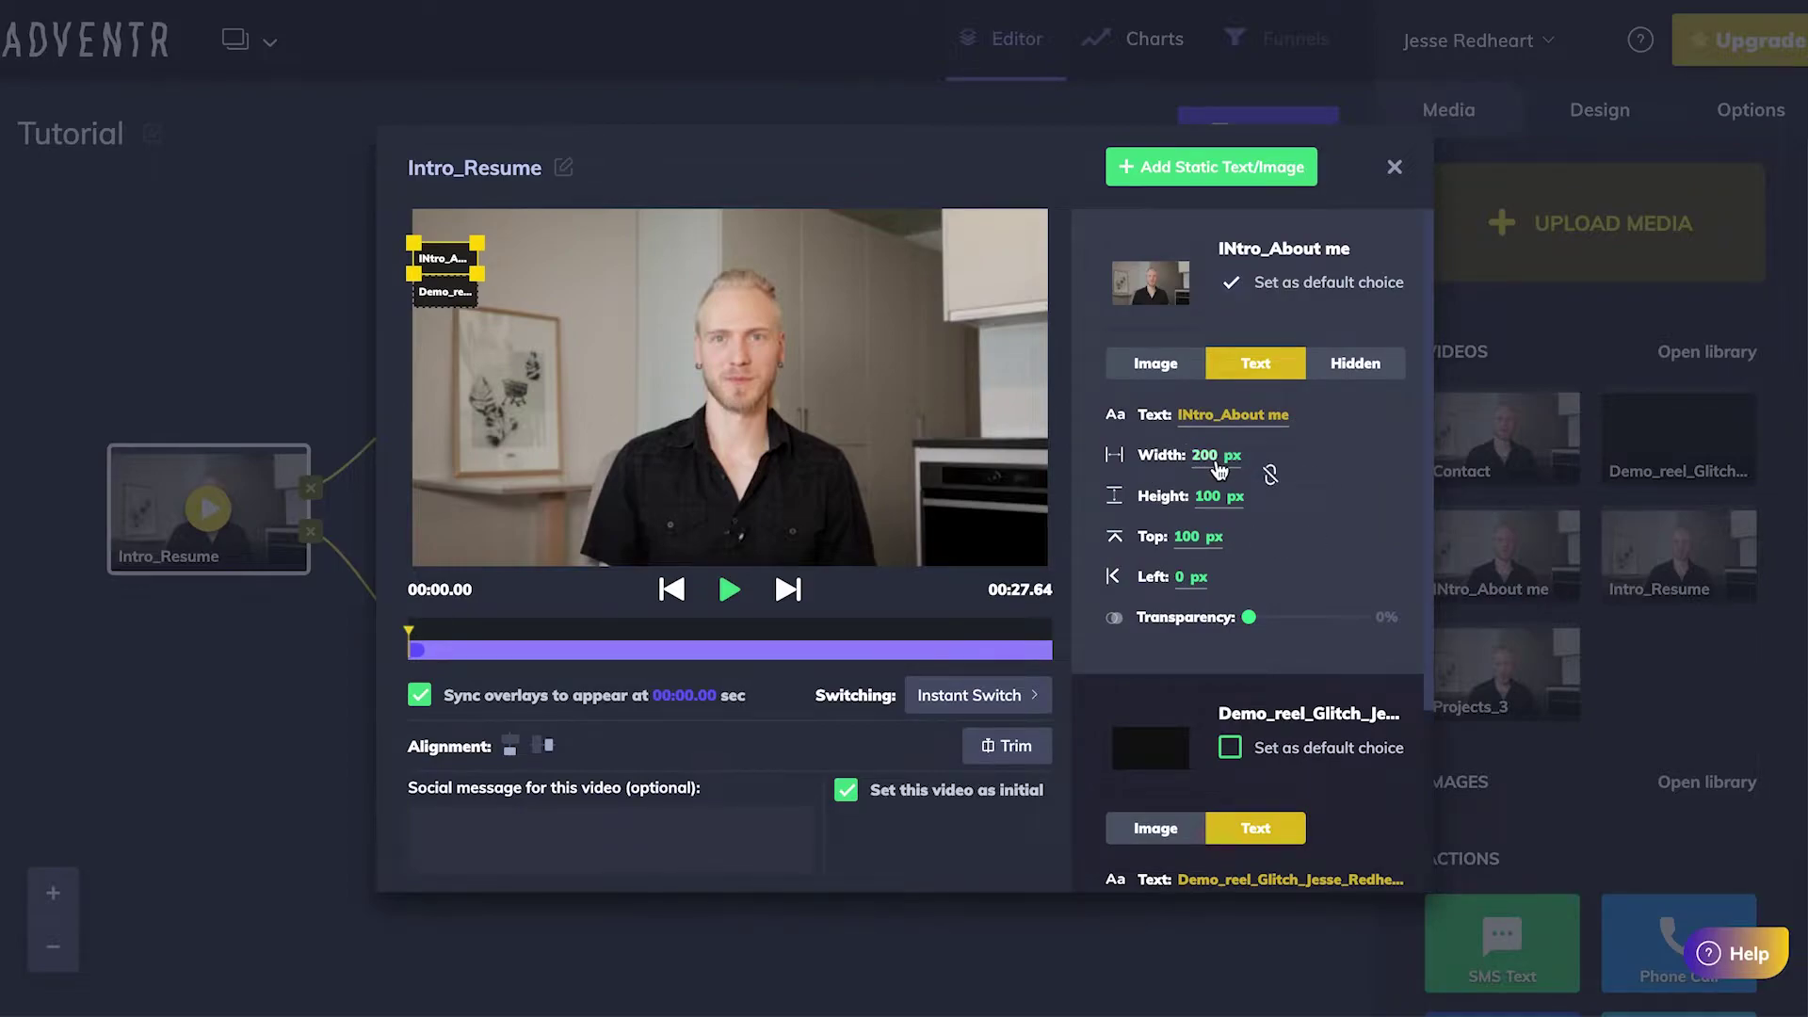
click(1217, 456)
text(400)
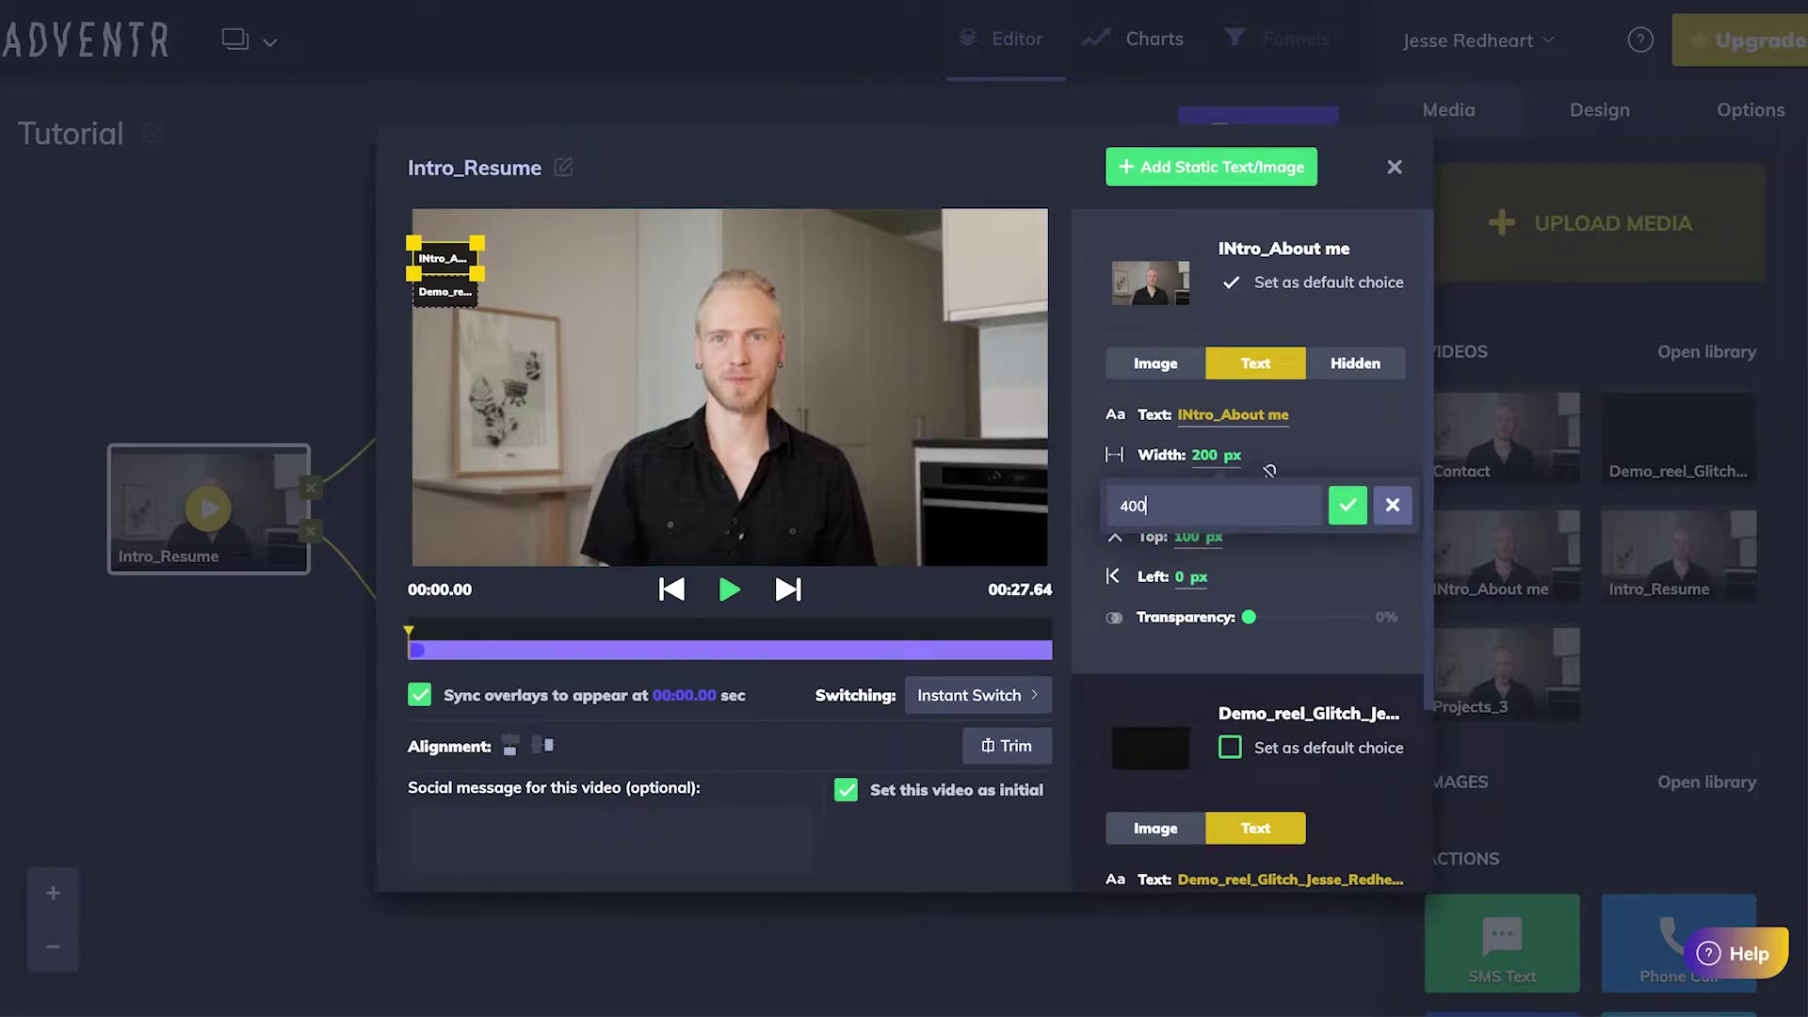
key(Return)
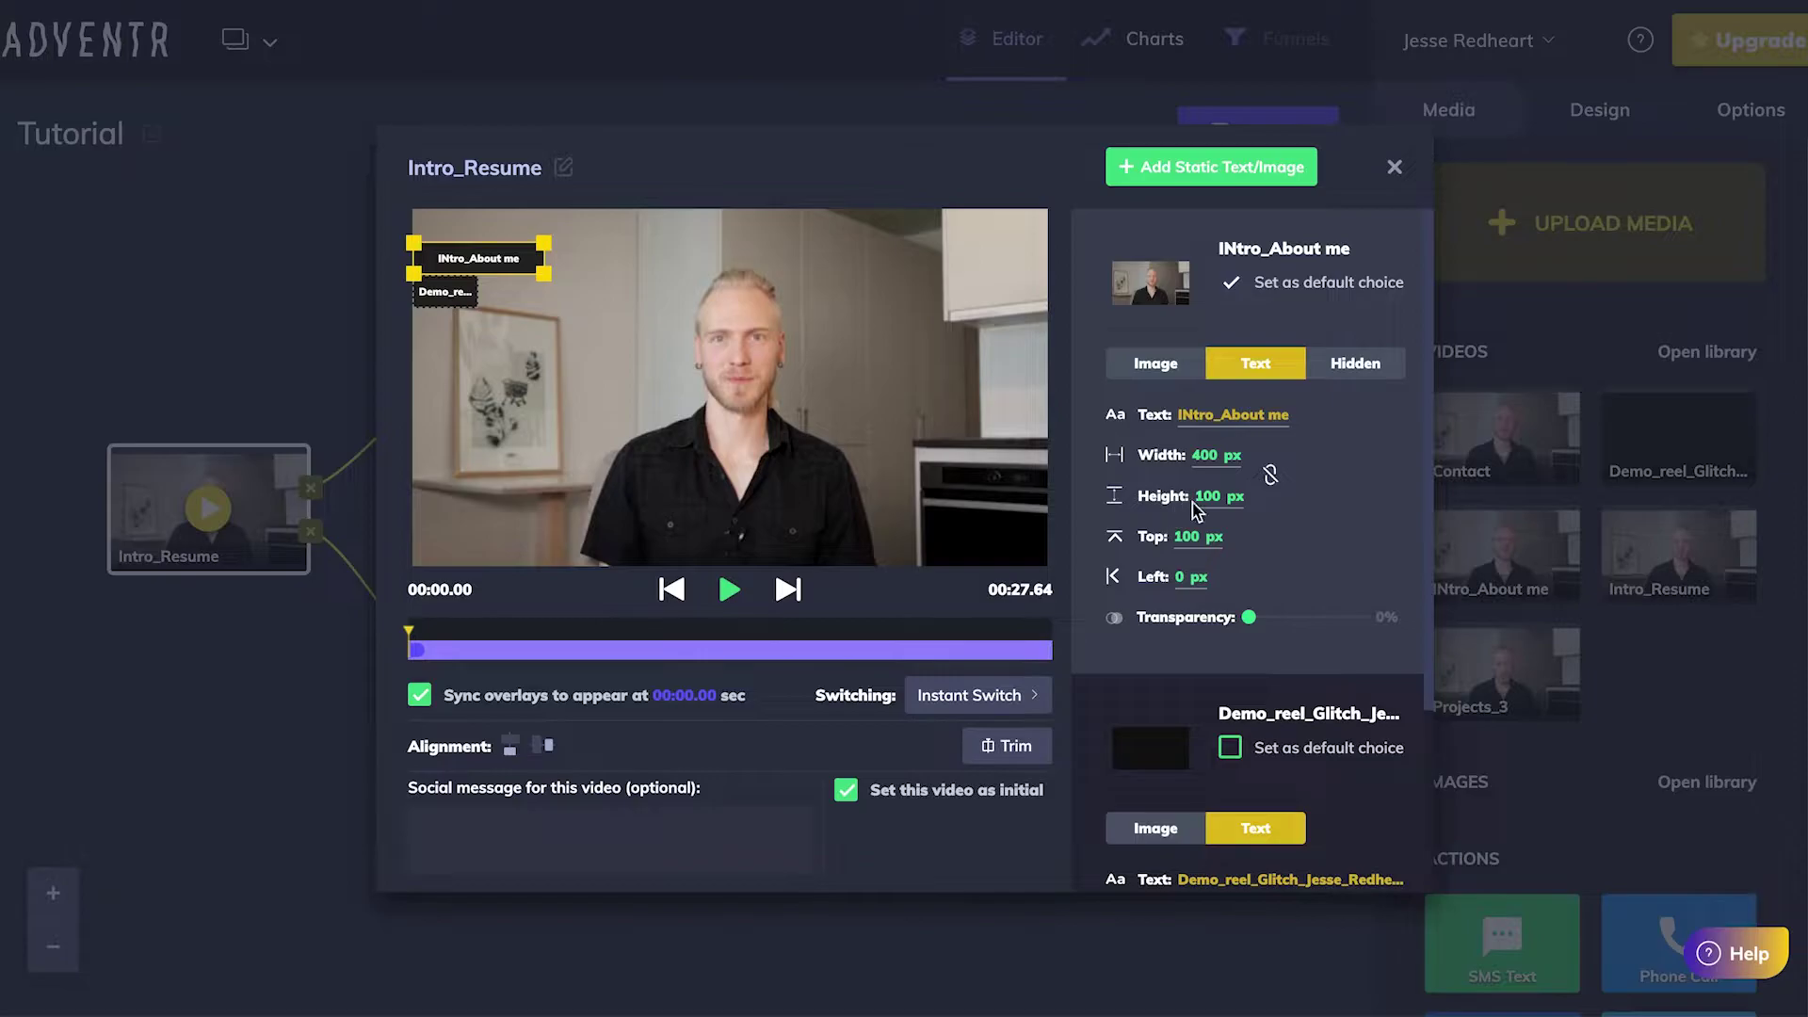
click(1194, 538)
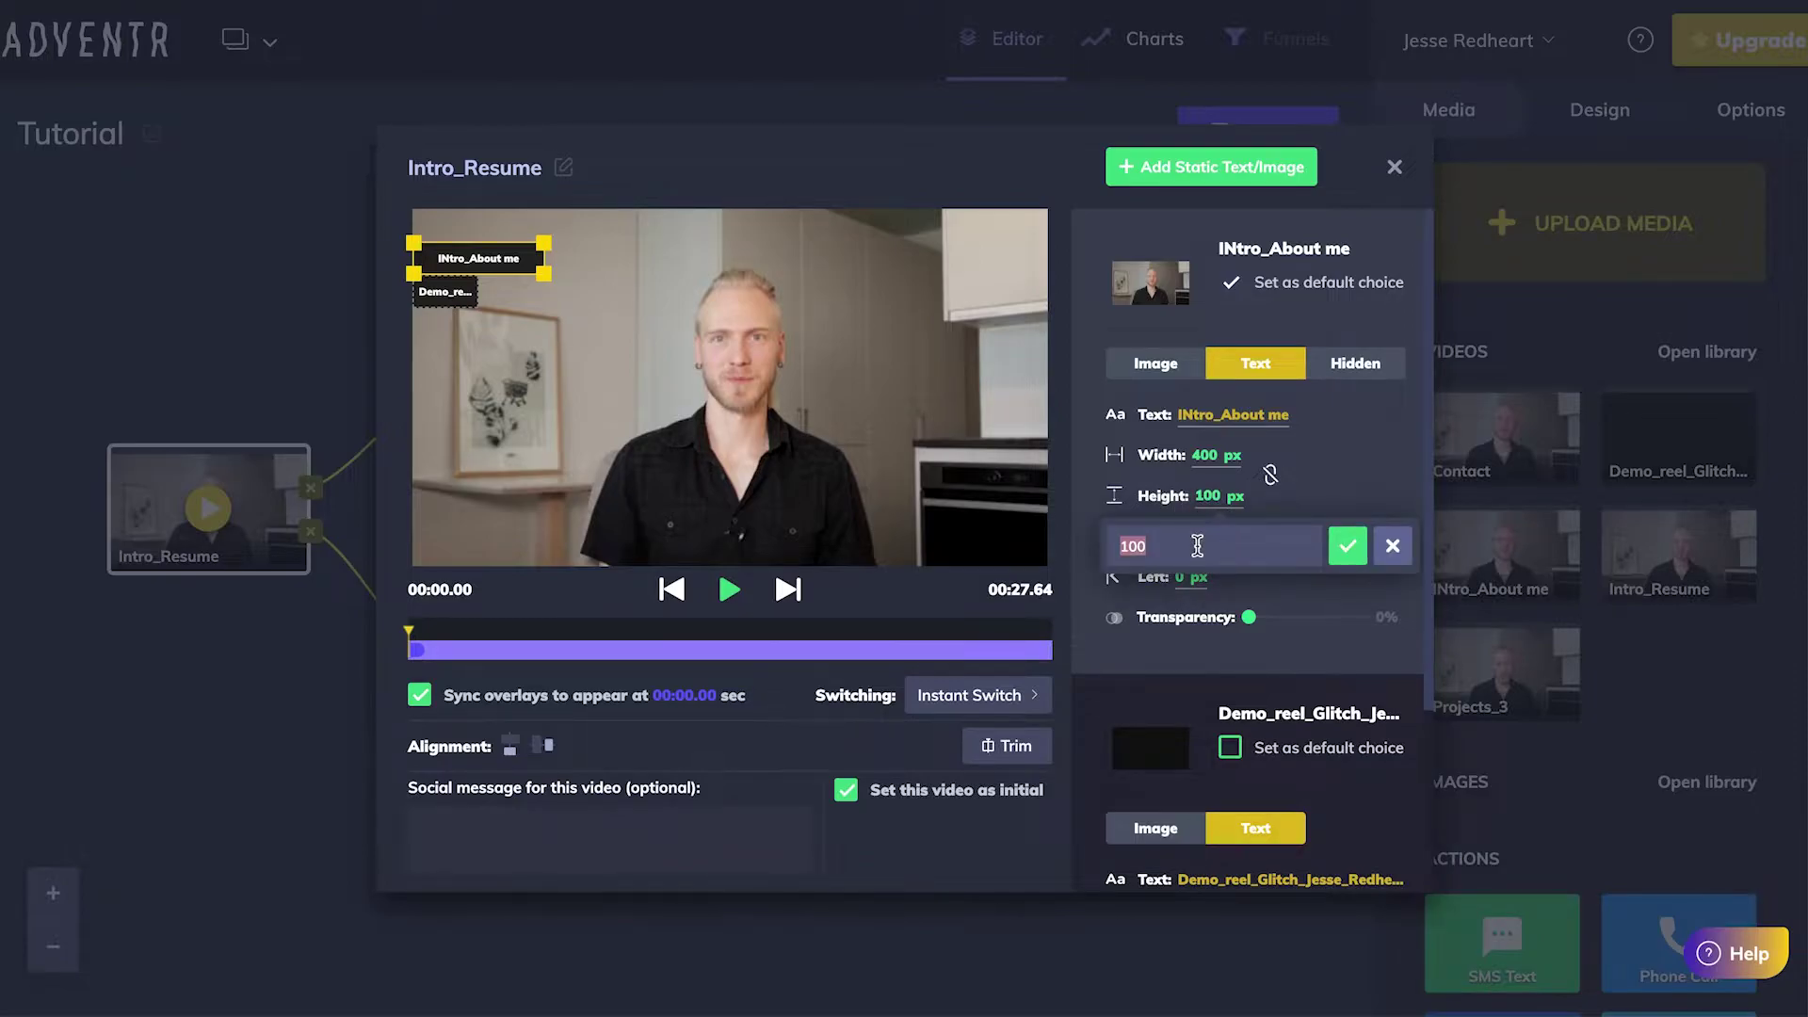
text(200)
key(Return)
Relabel the overlay 'About me' by removing the INtro_ prefix, and reposition it
drag(500, 263, 912, 357)
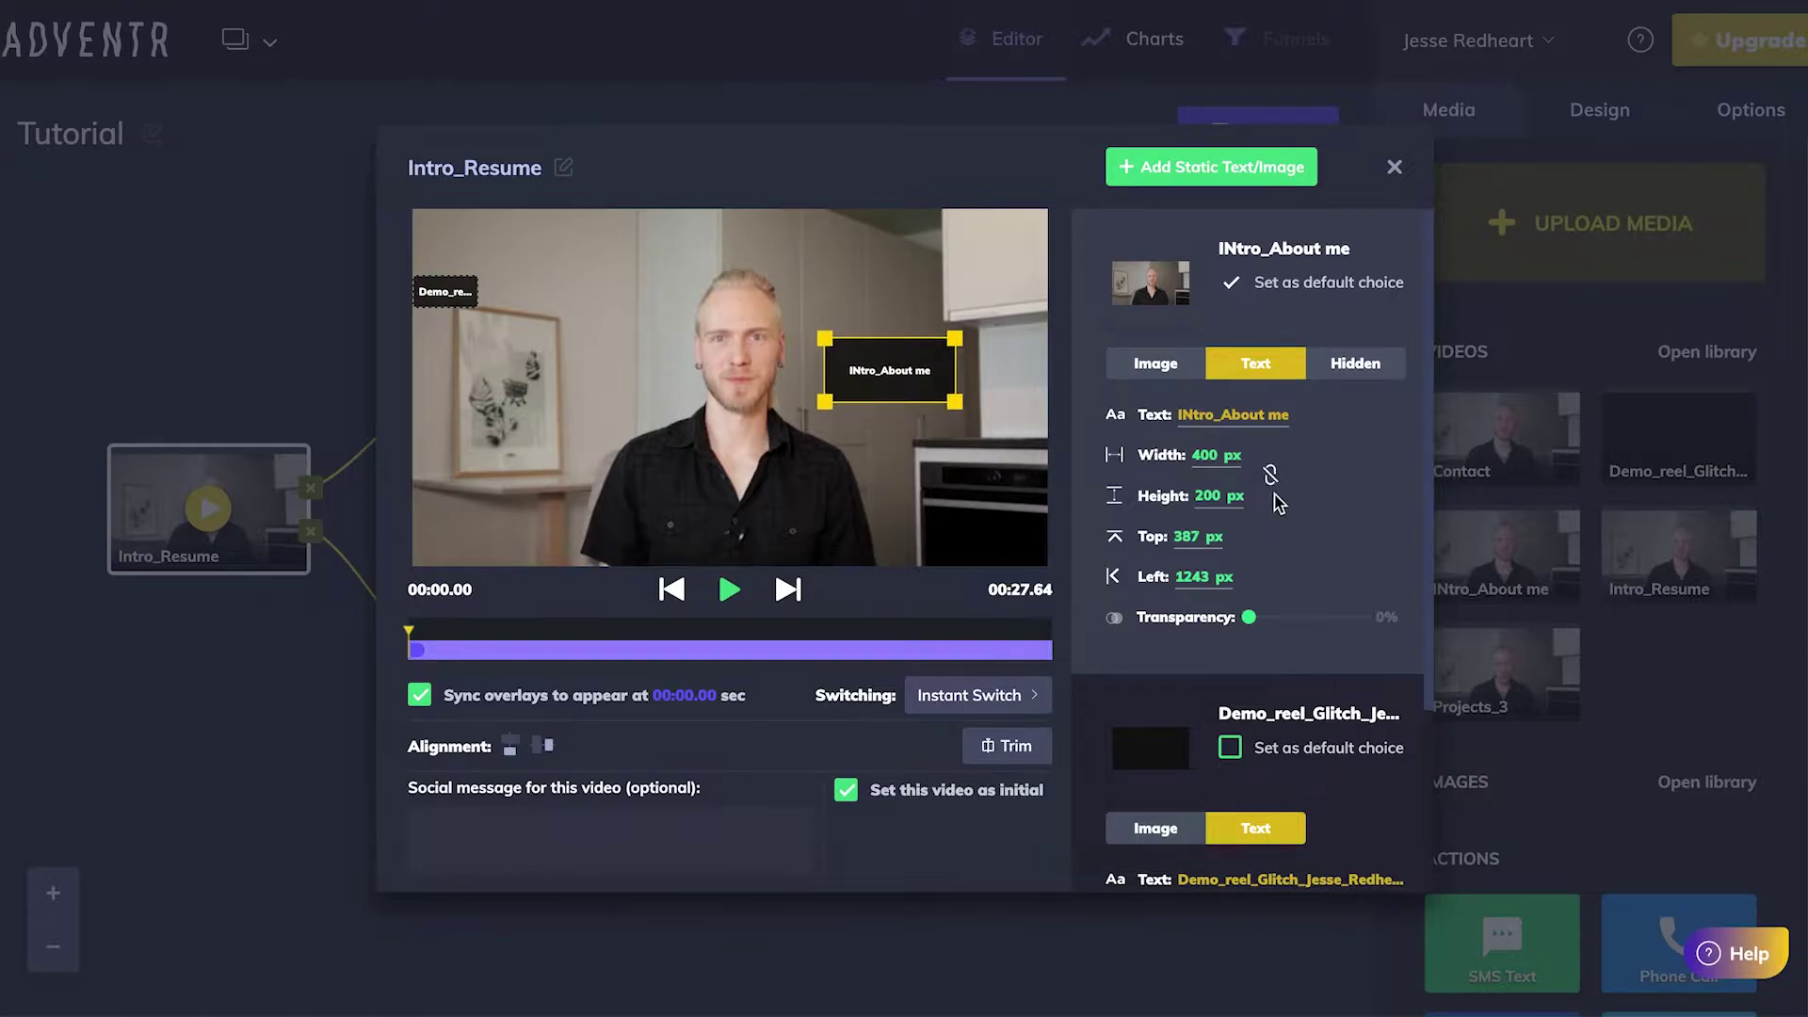
click(1216, 424)
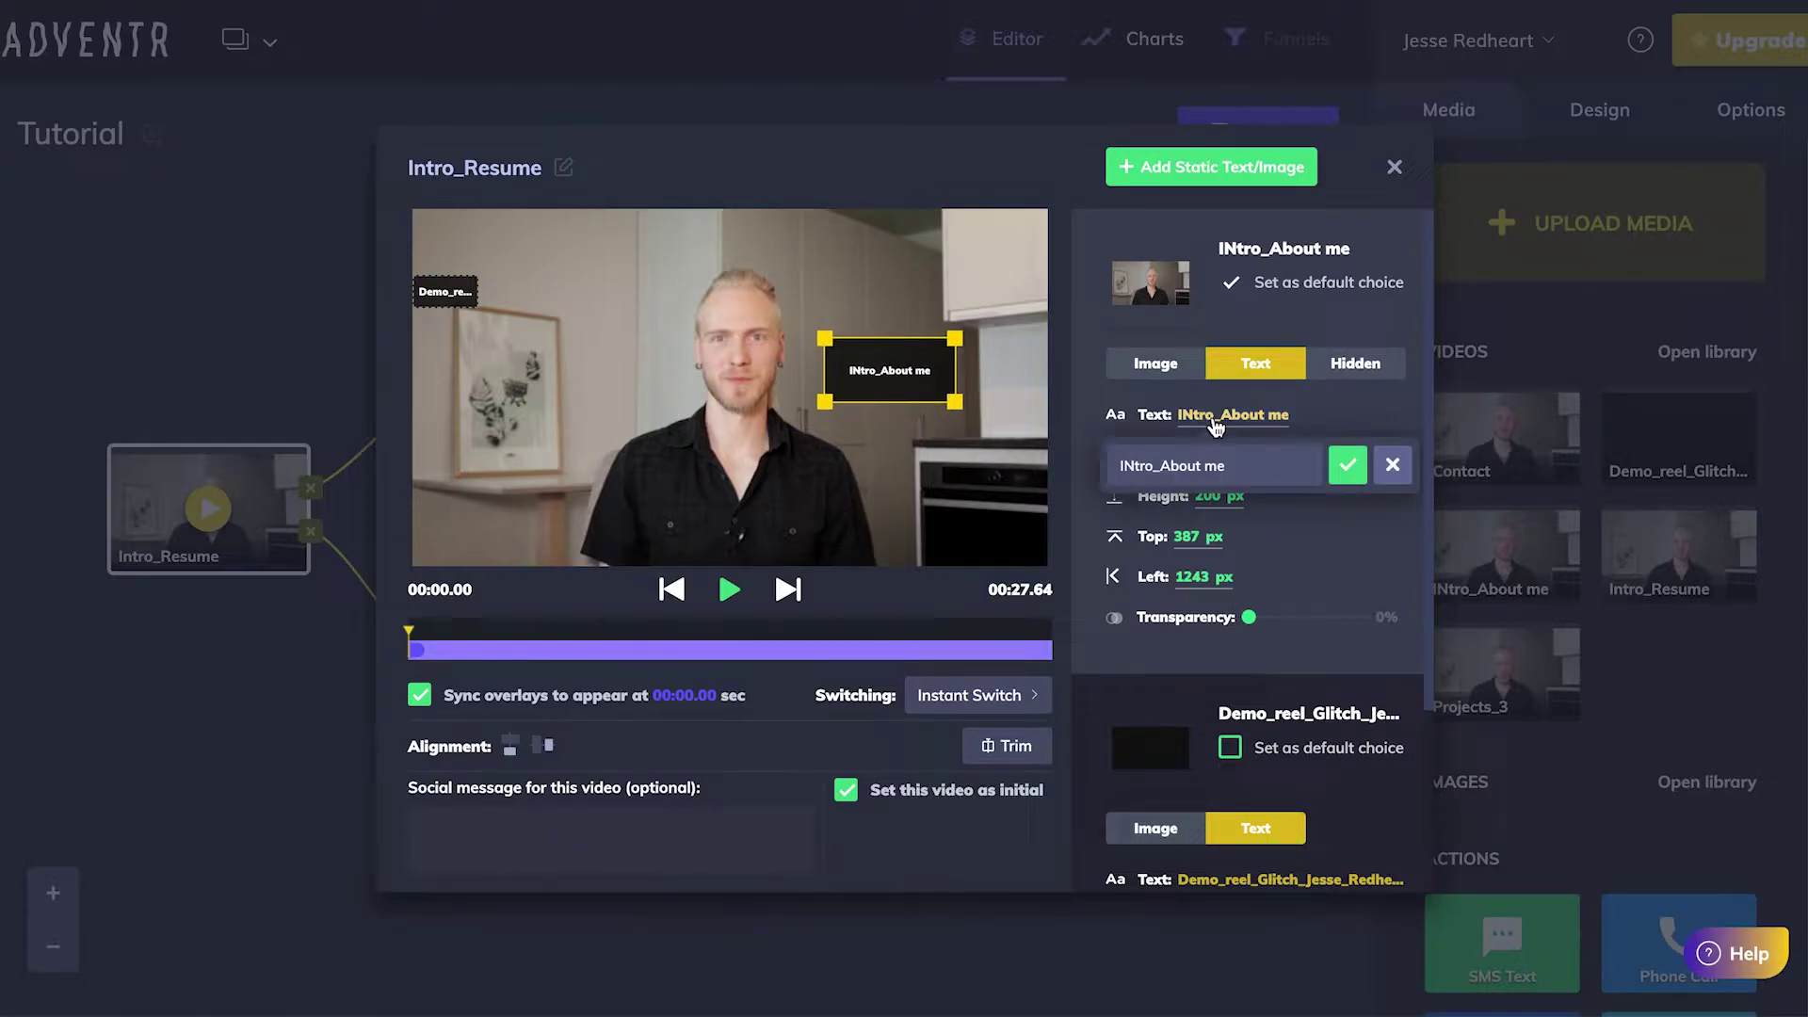
triple_click(1235, 465)
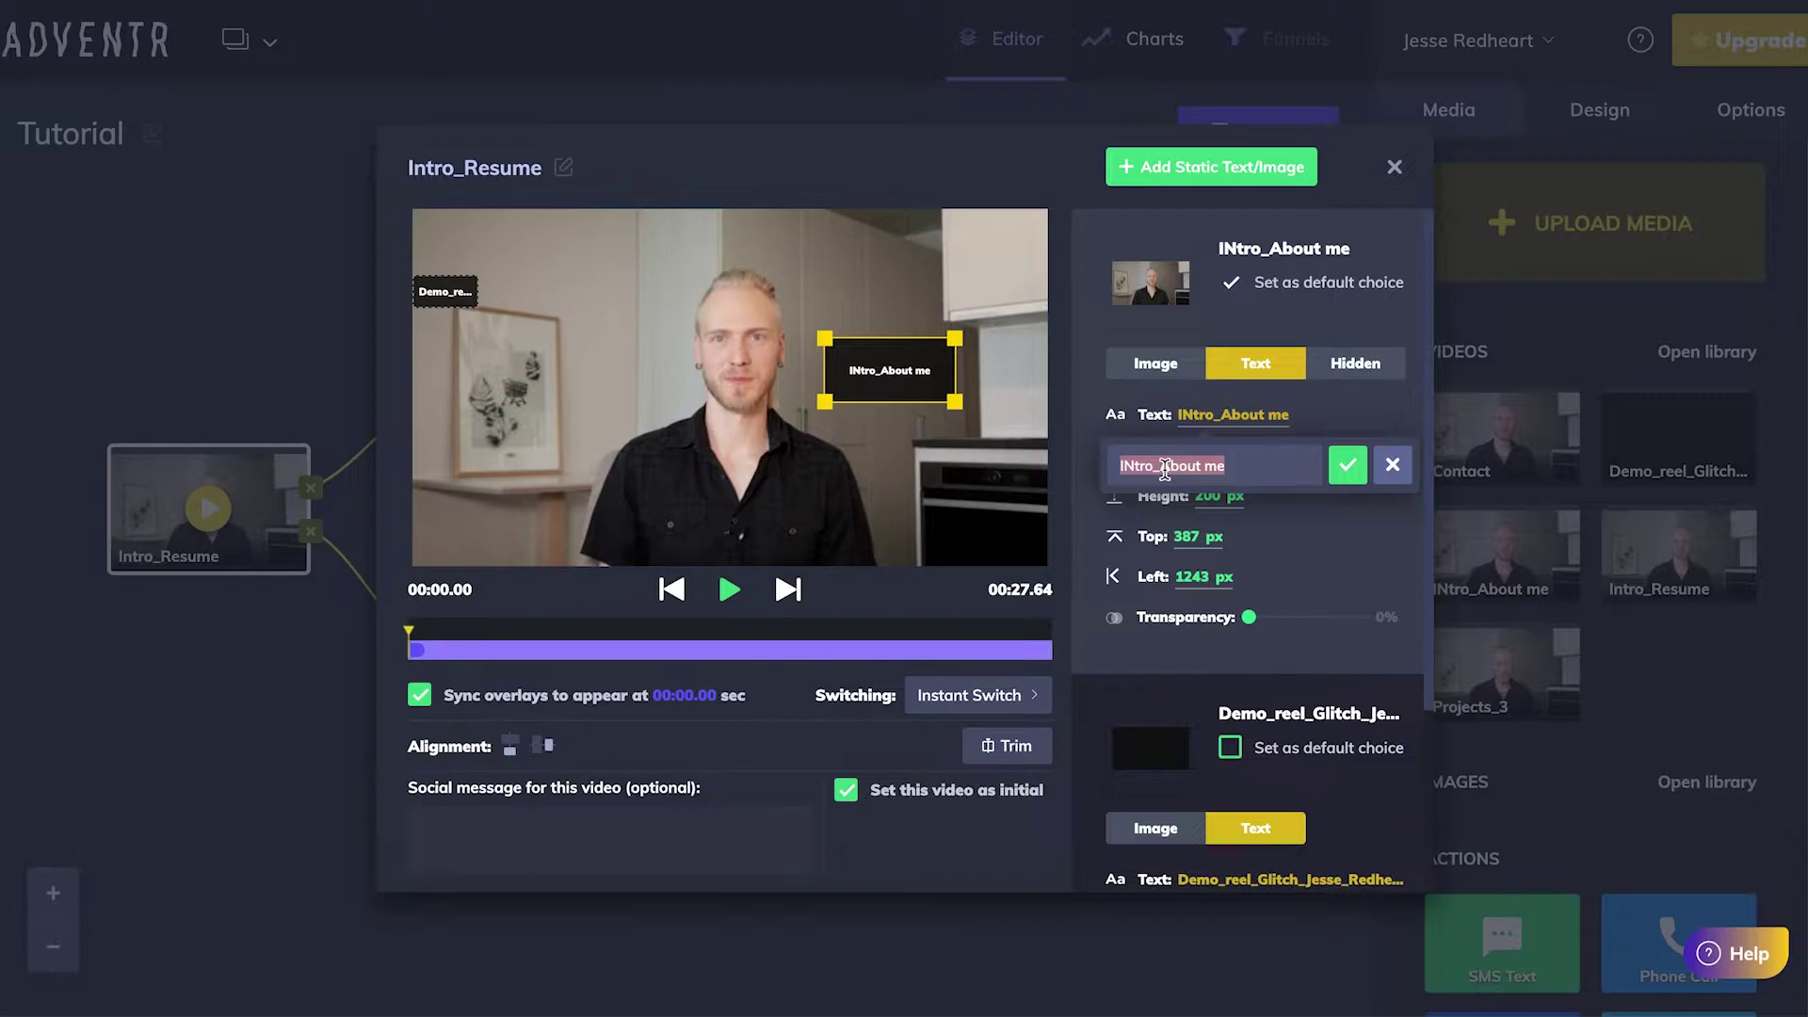
click(1165, 468)
key(BackSpace)
key(BackSpace)
key(BackSpace)
key(BackSpace)
key(BackSpace)
key(BackSpace)
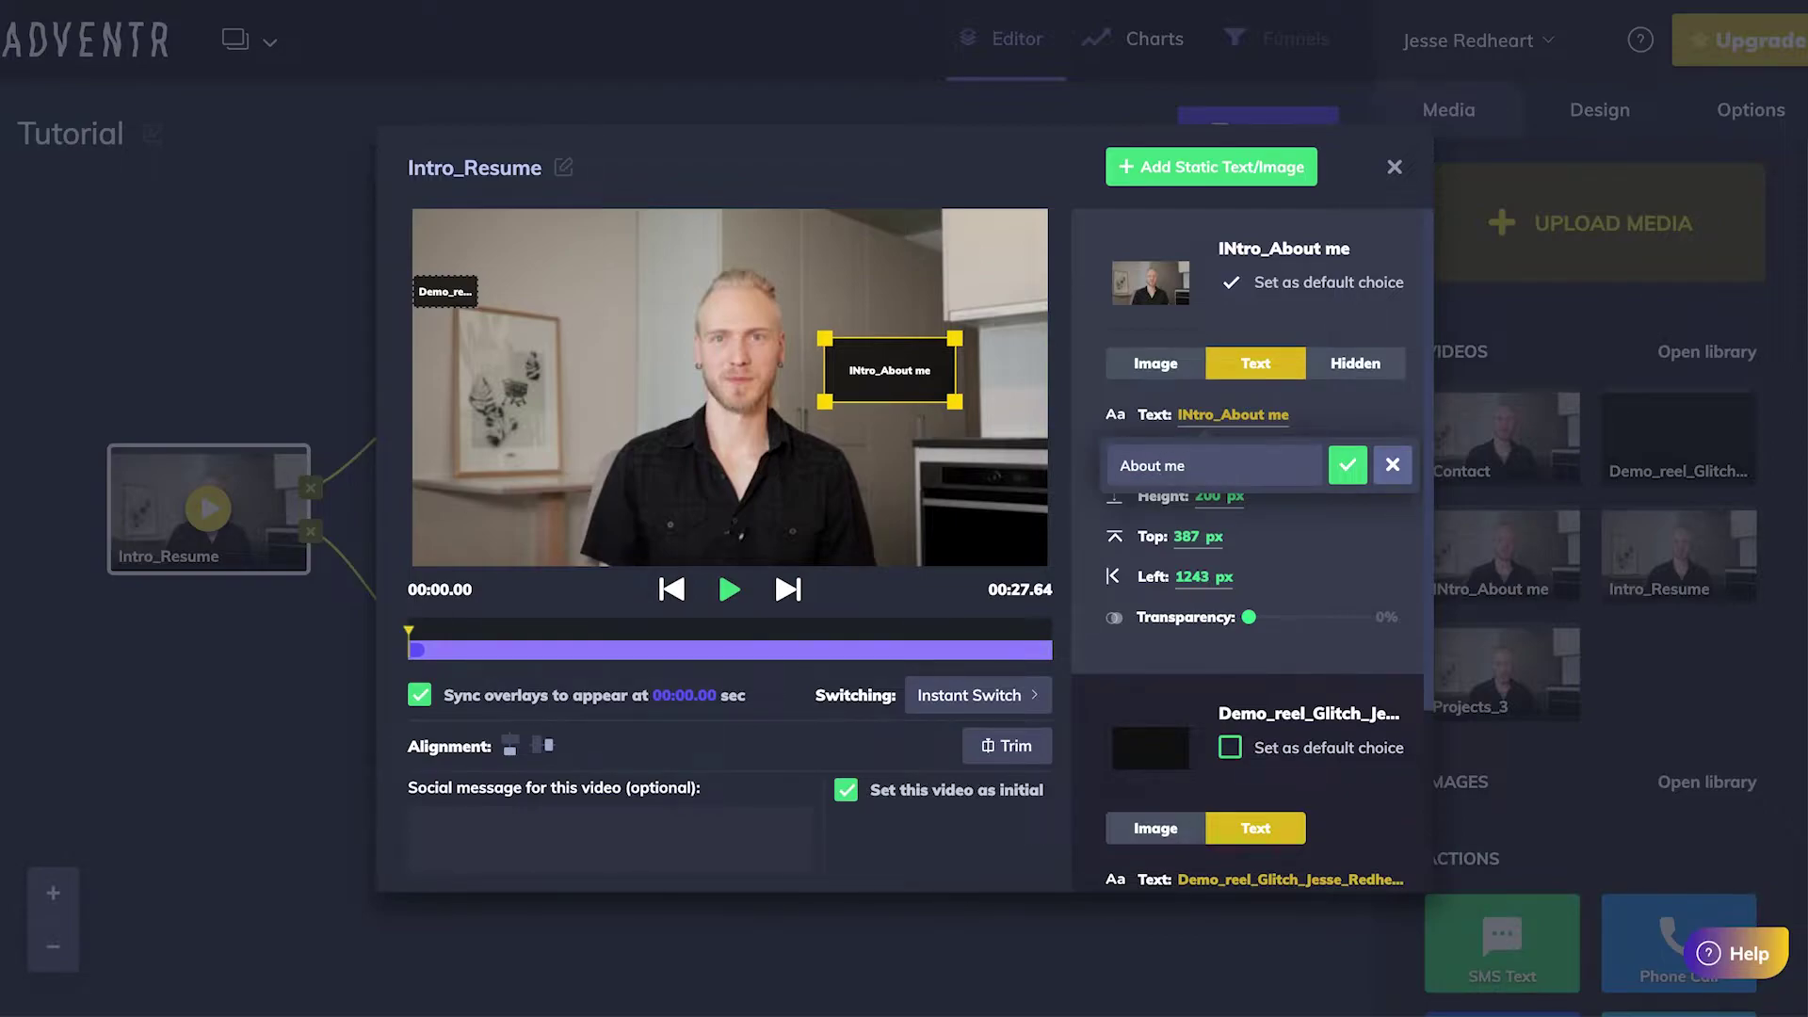
key(Return)
drag(894, 367, 574, 368)
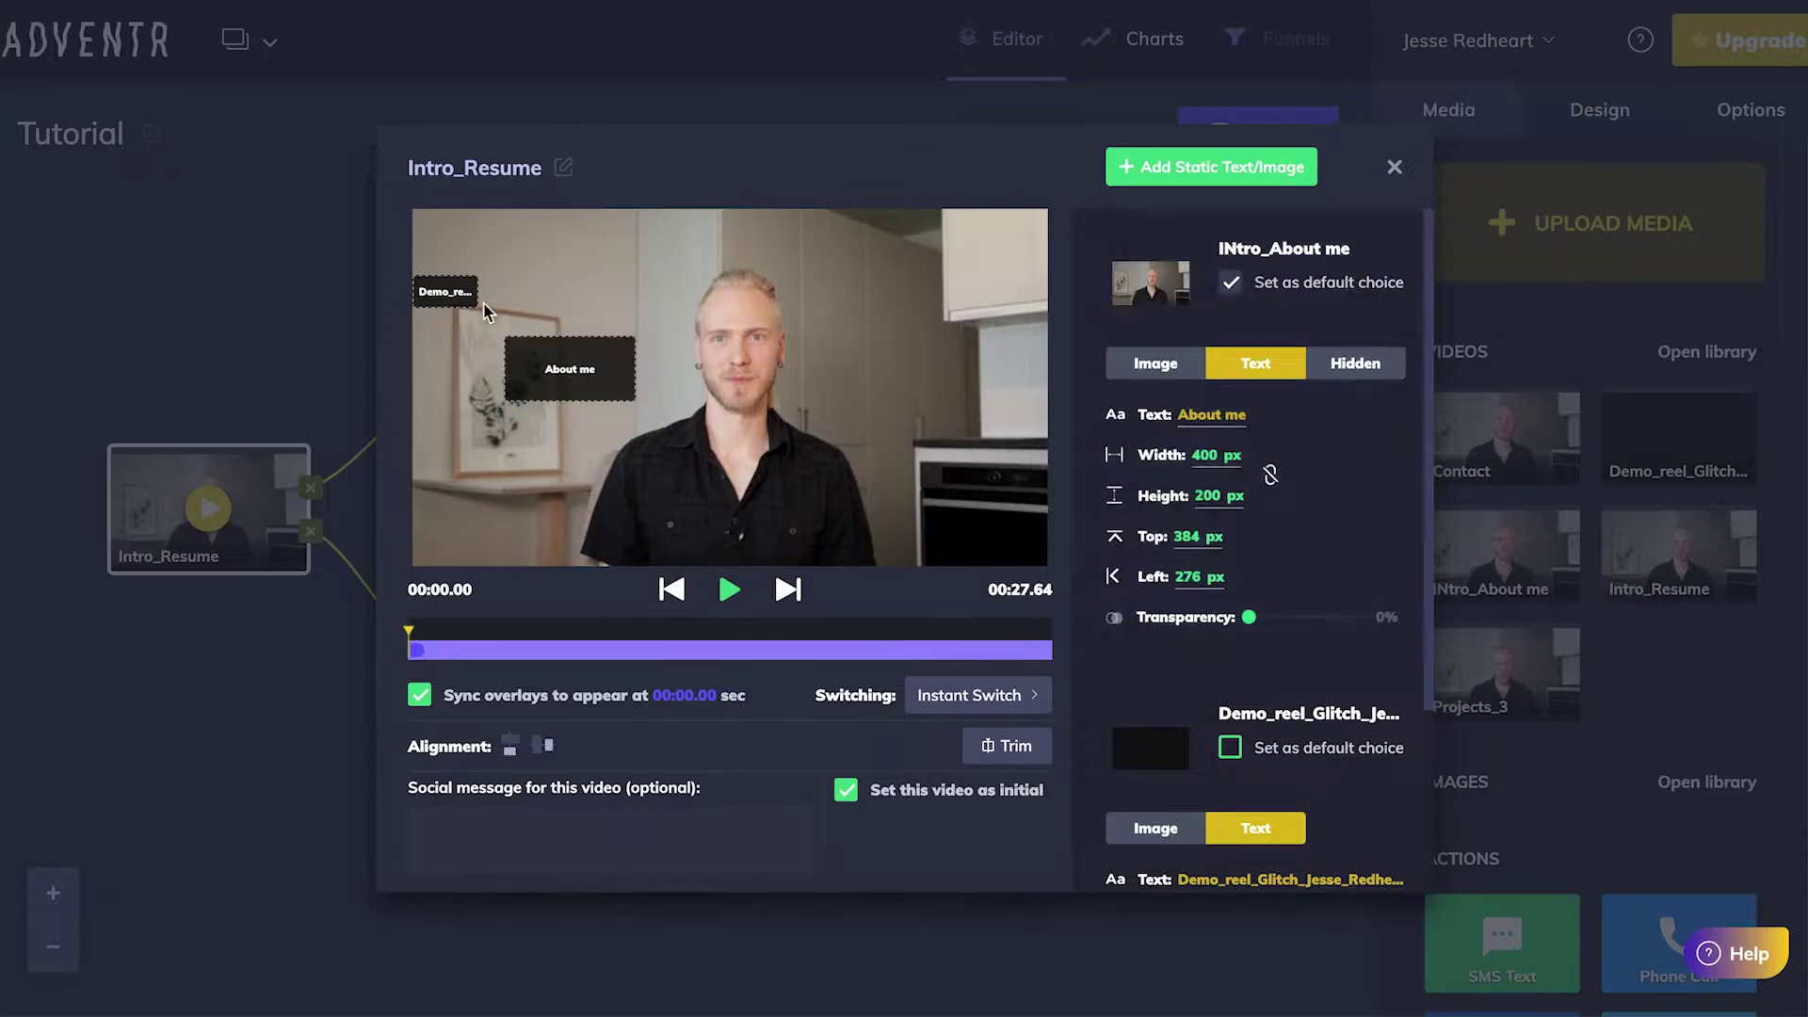
Move the demo reel overlay right, relabel it 'Work' and set its width to 400 px
drag(471, 297, 892, 375)
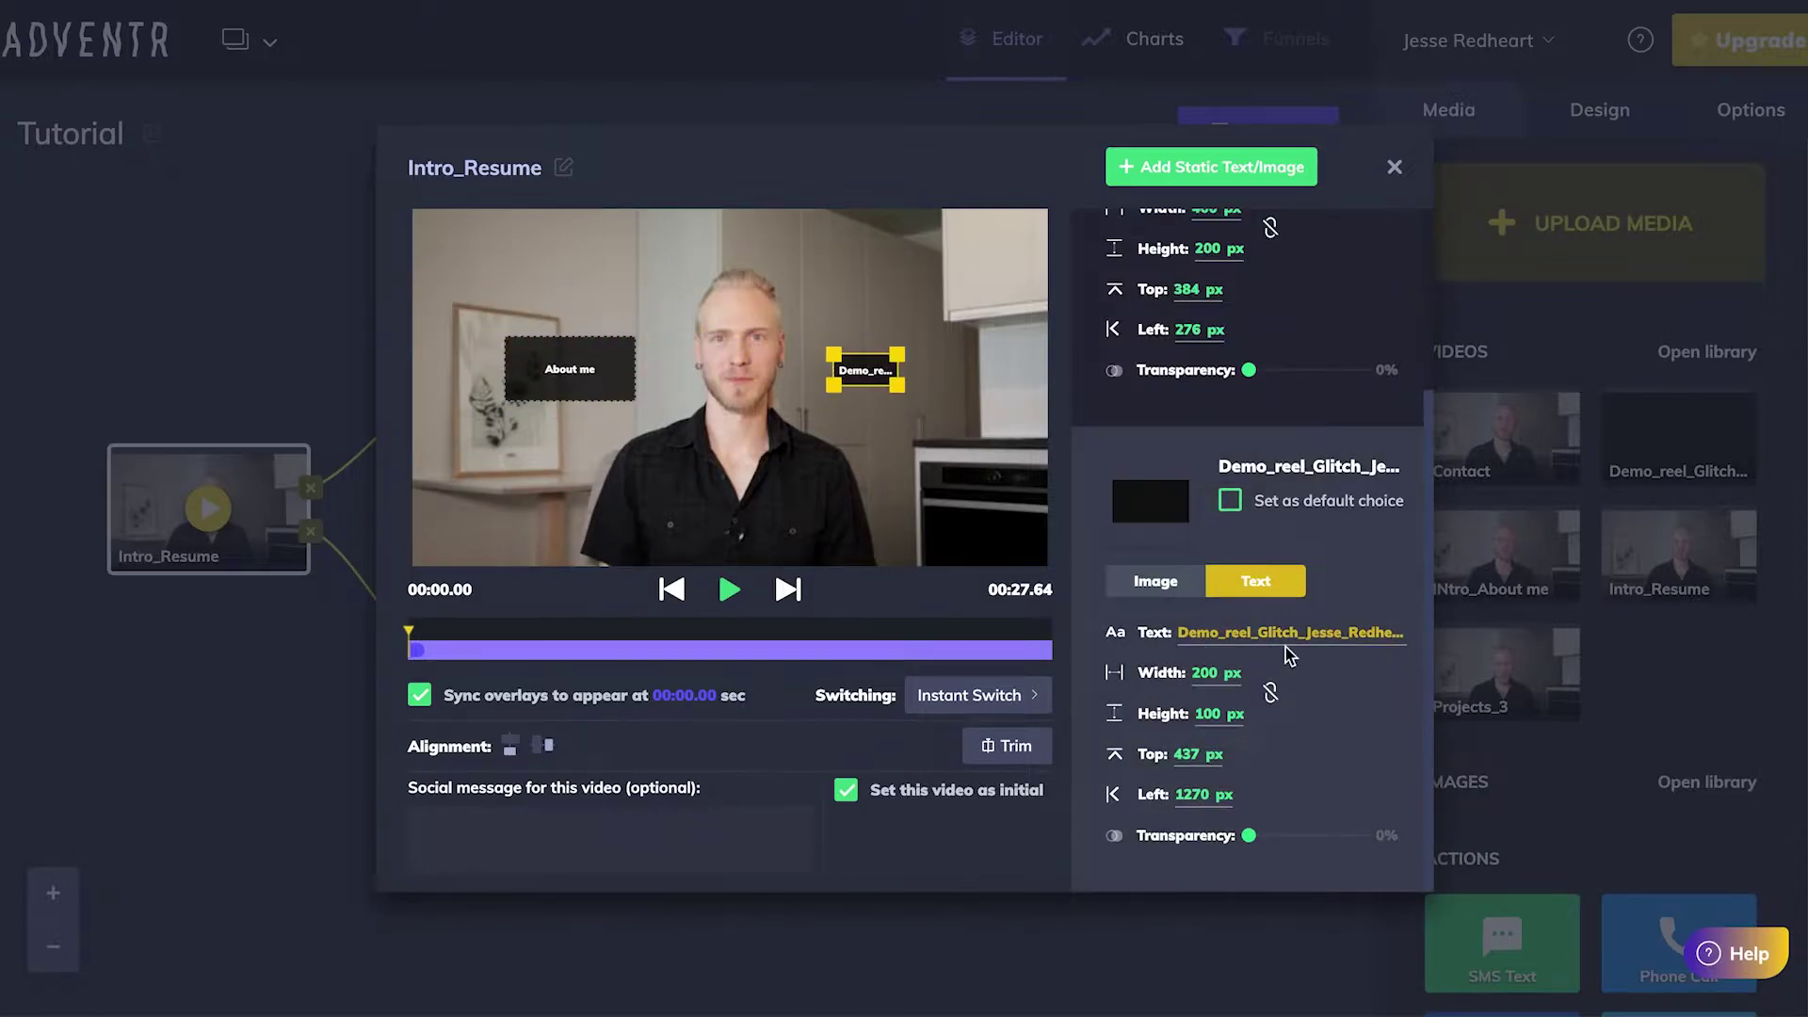
click(1287, 635)
double_click(1245, 680)
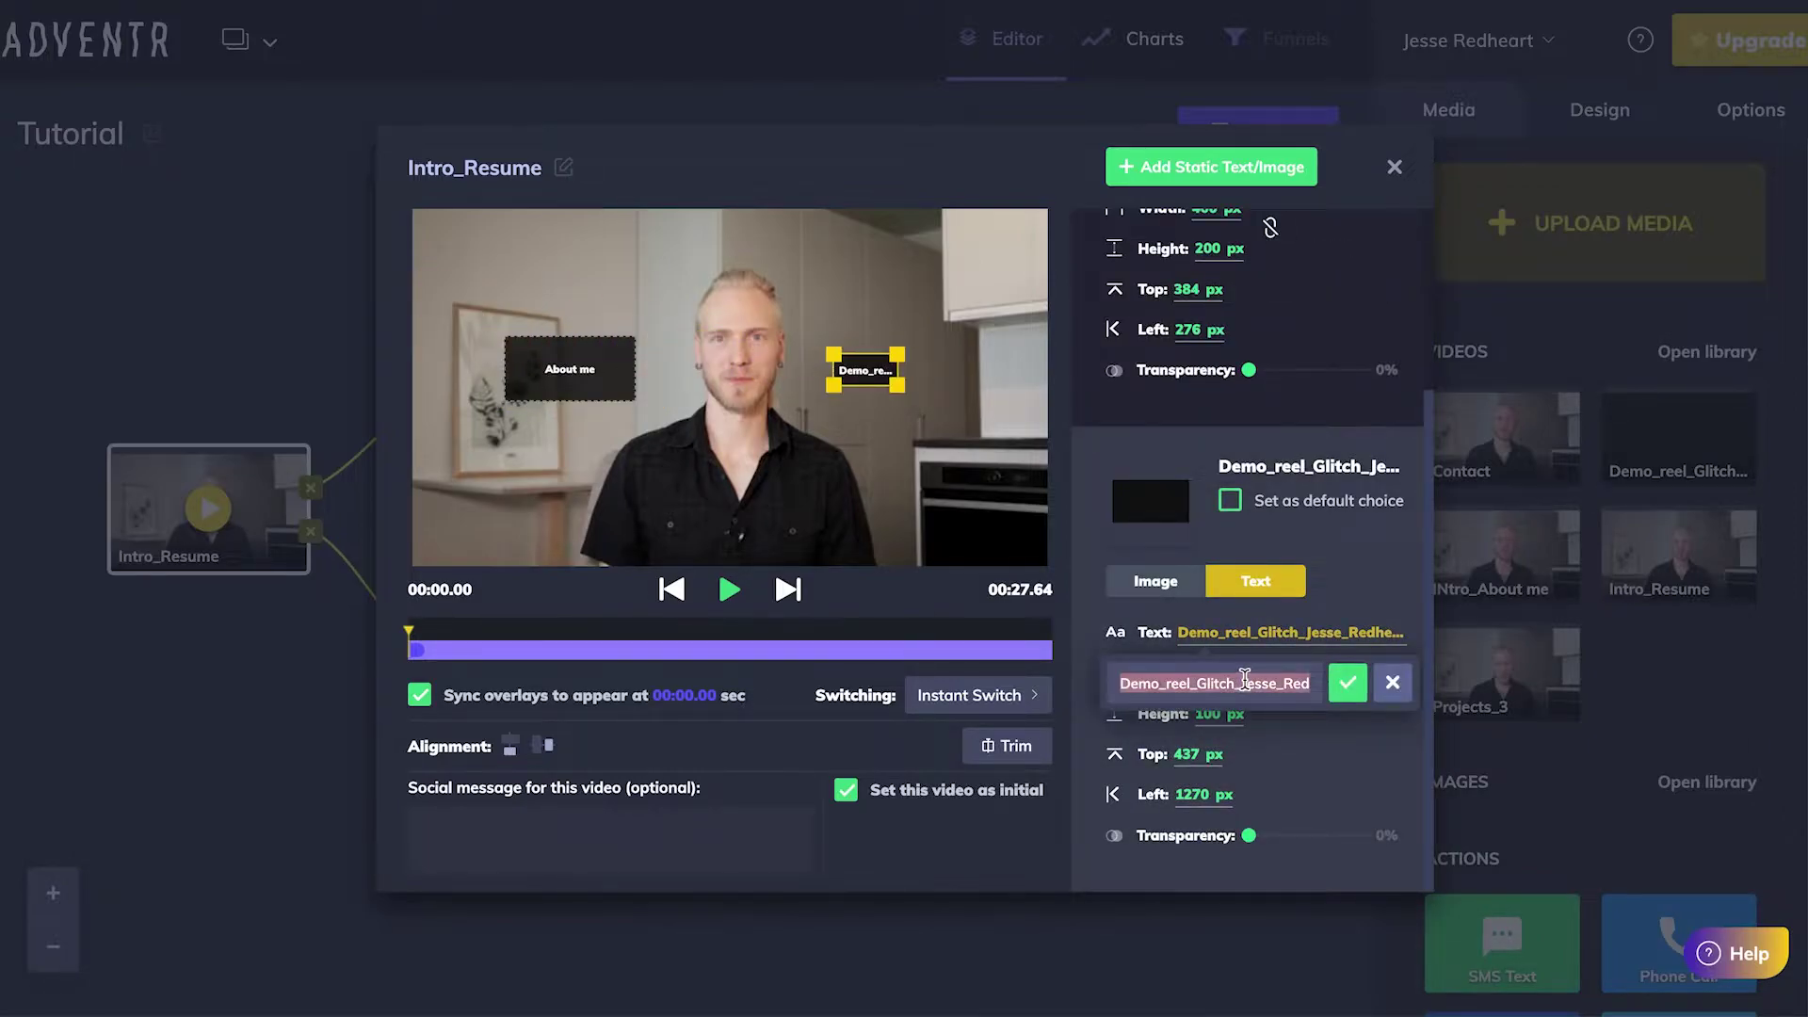
text(Work)
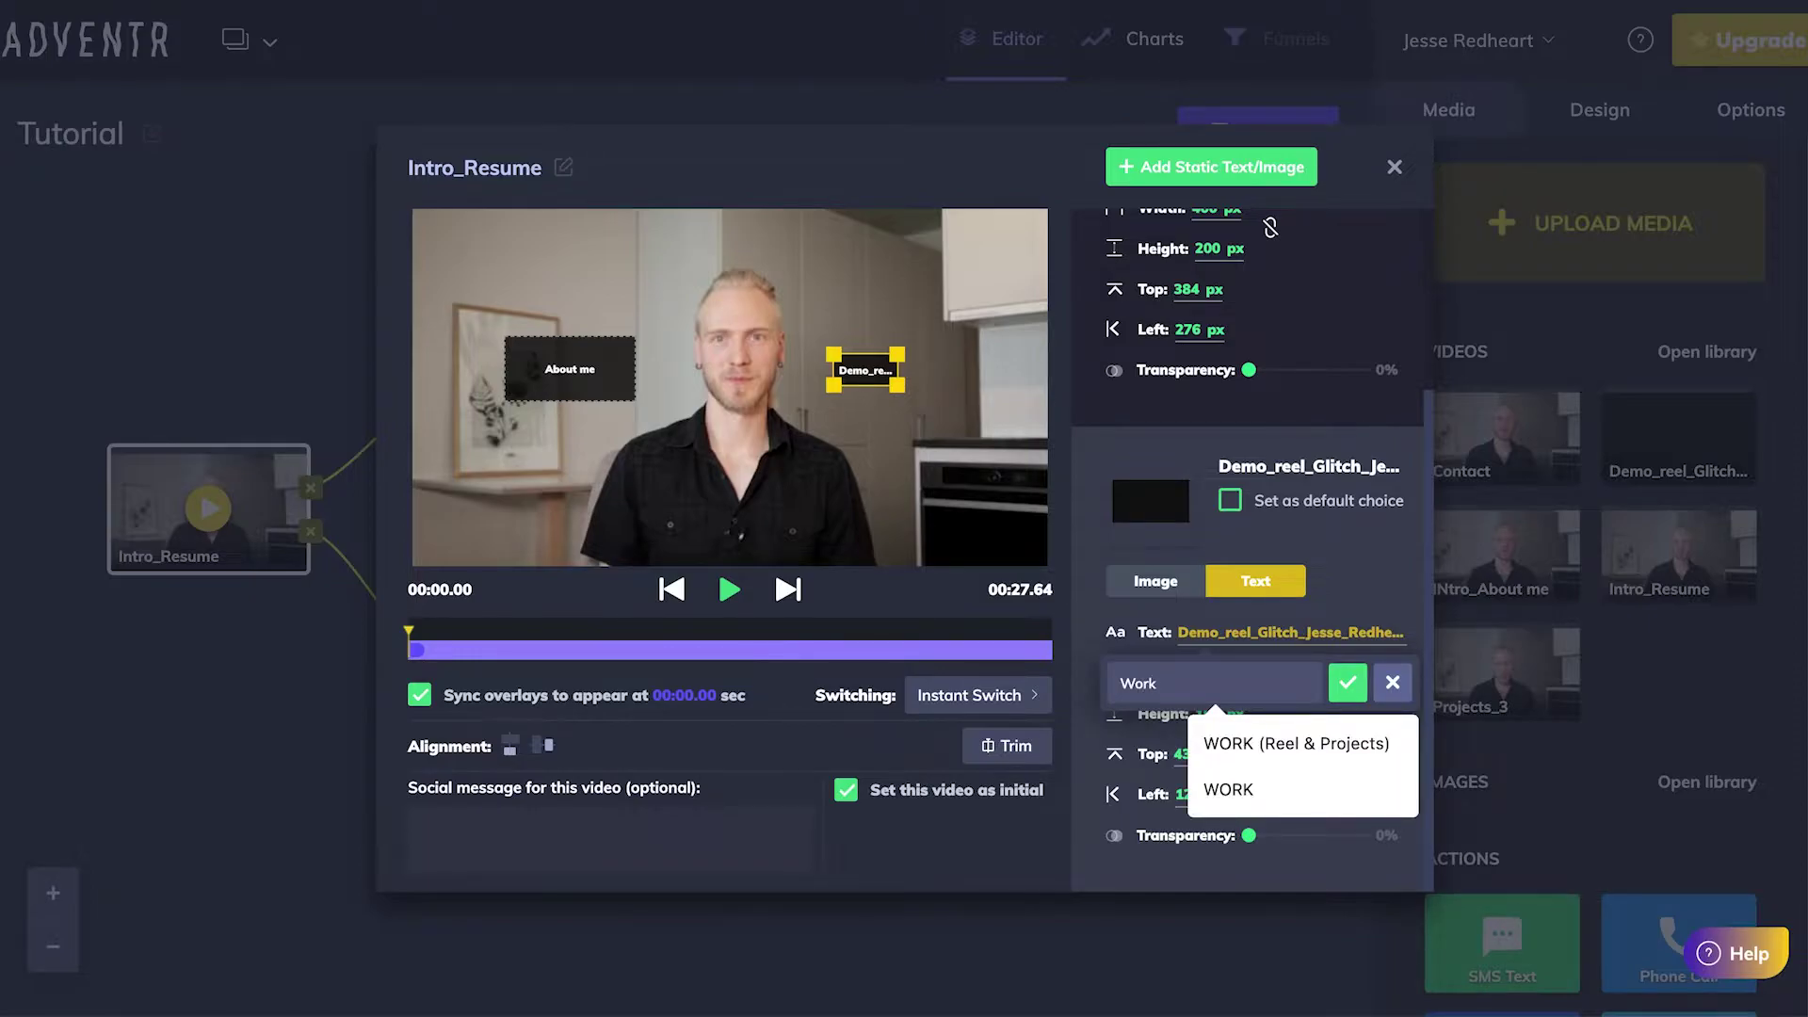
key(Return)
click(1206, 673)
double_click(1202, 717)
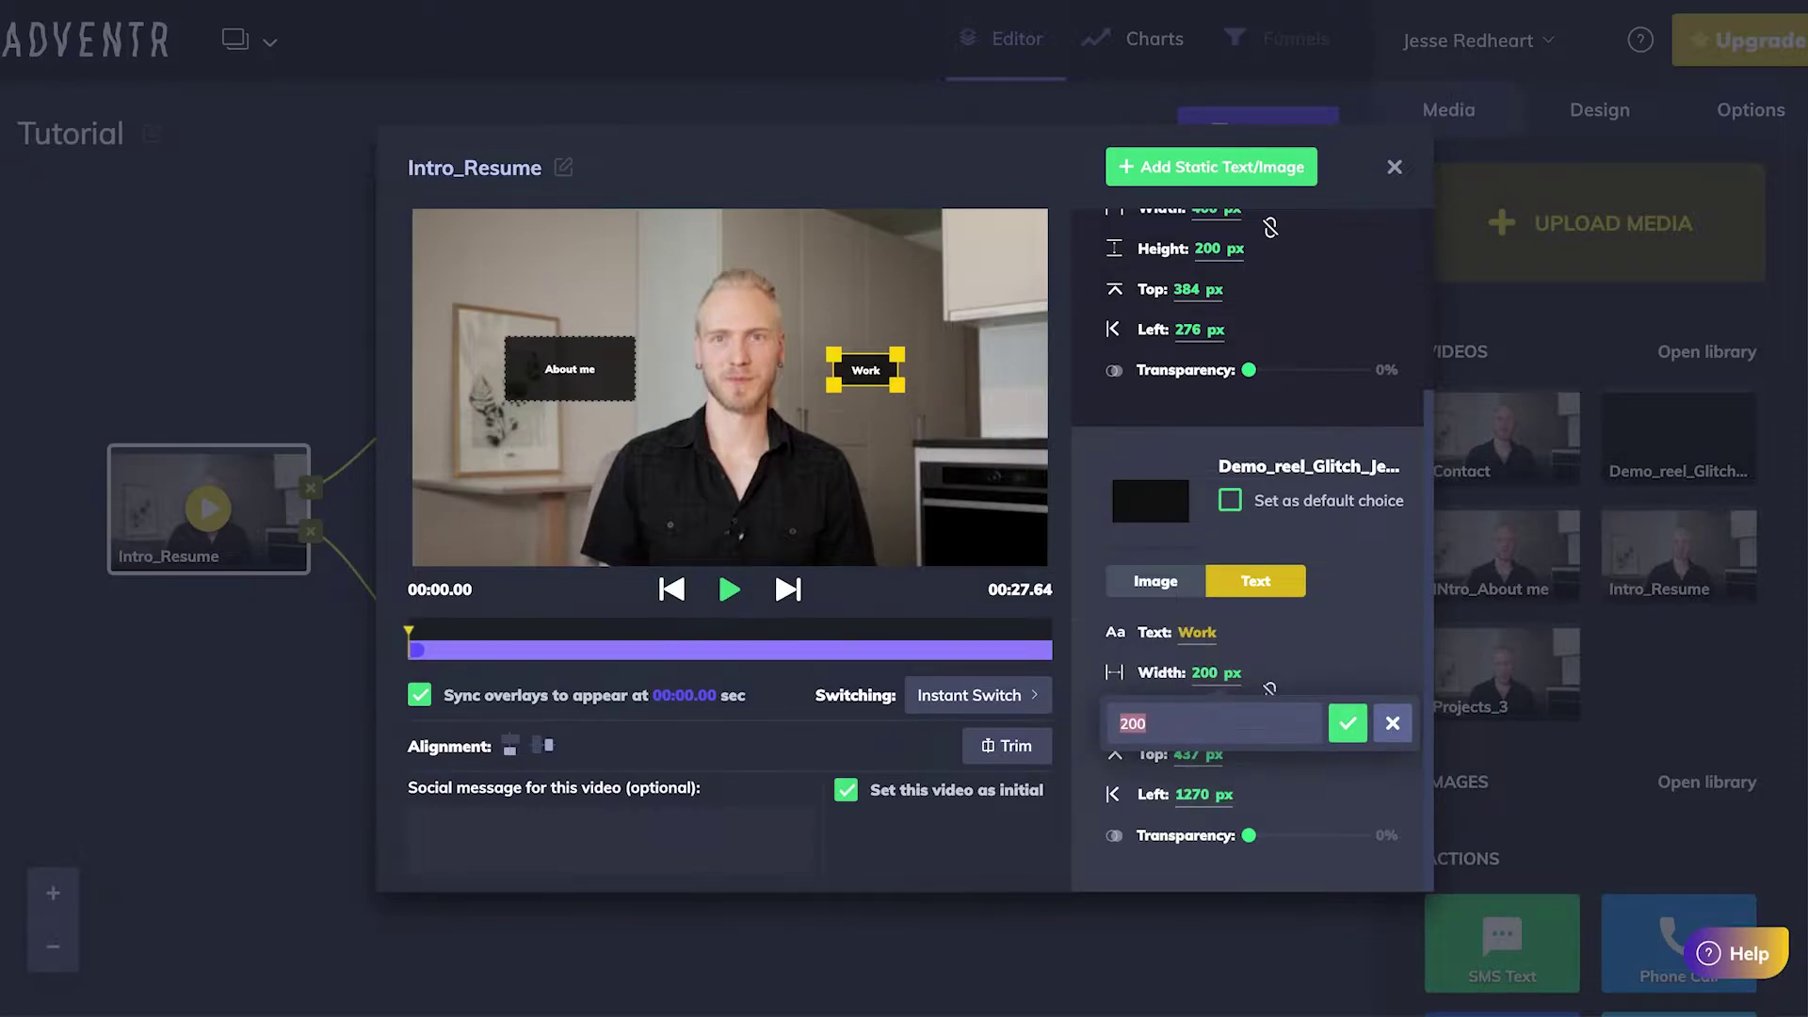
text(400)
key(Return)
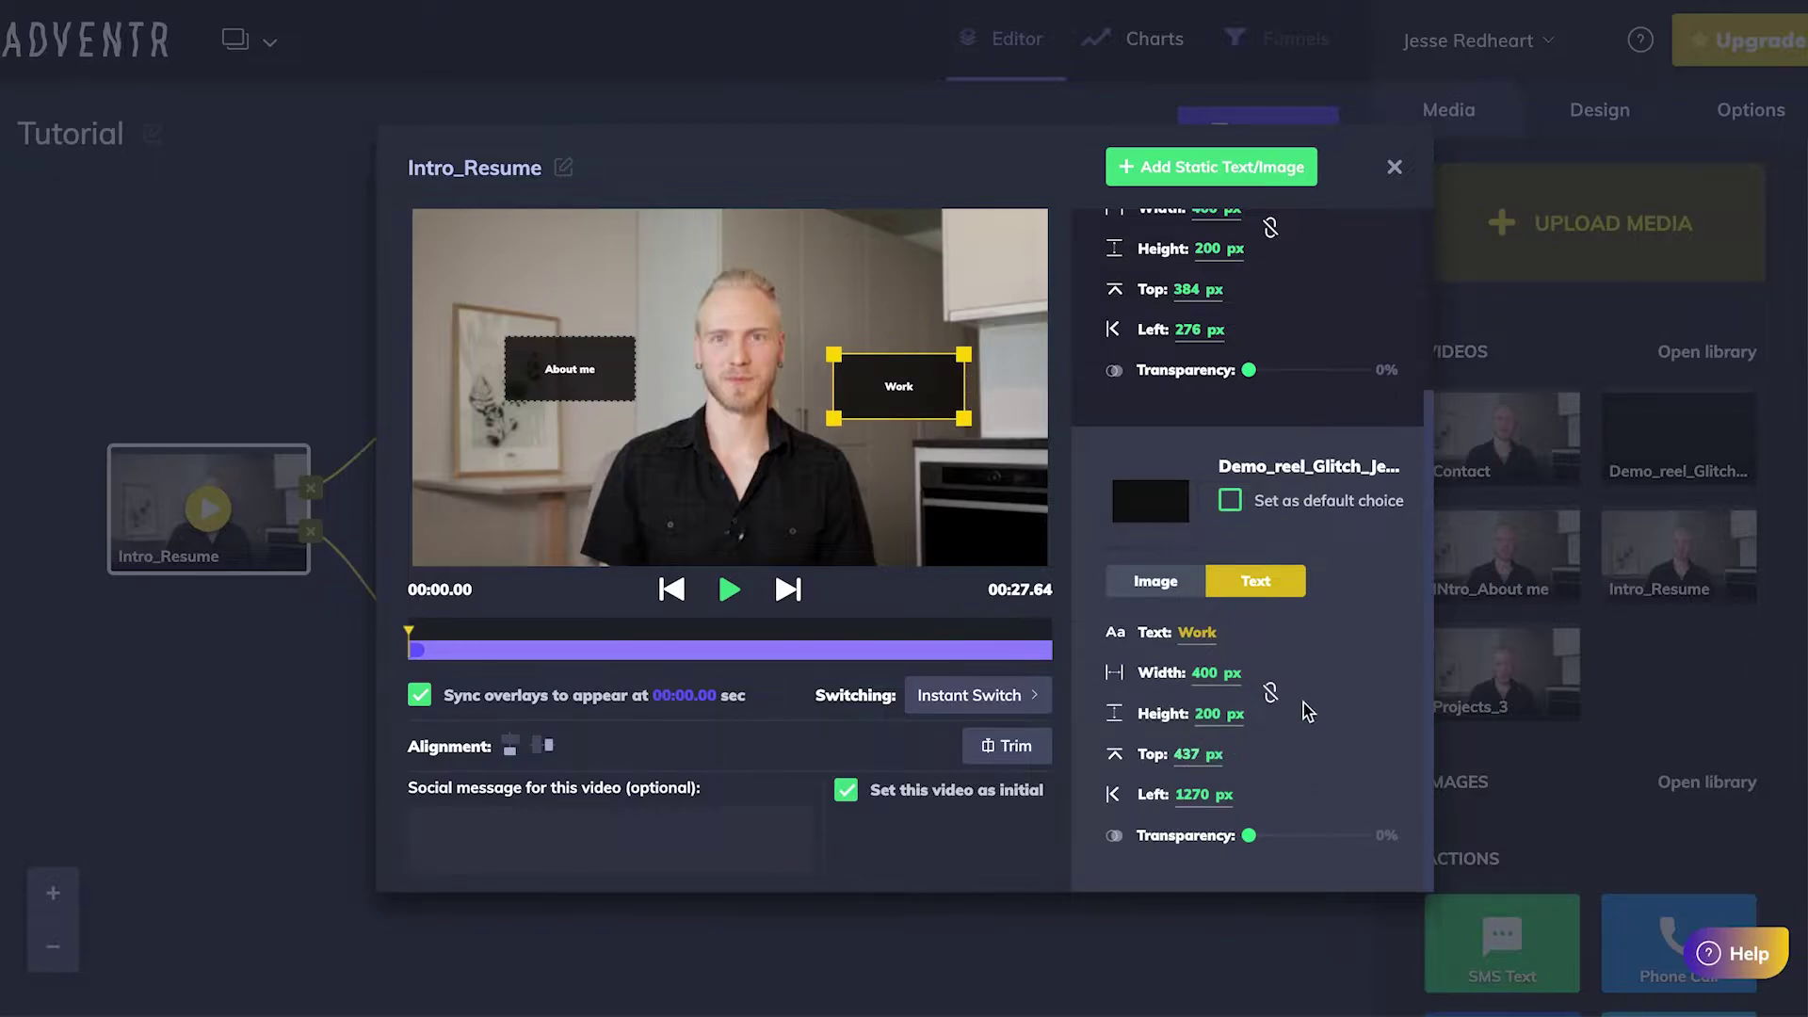
Align Work and About me at top 400 and mark Work as a default choice
drag(897, 388, 889, 374)
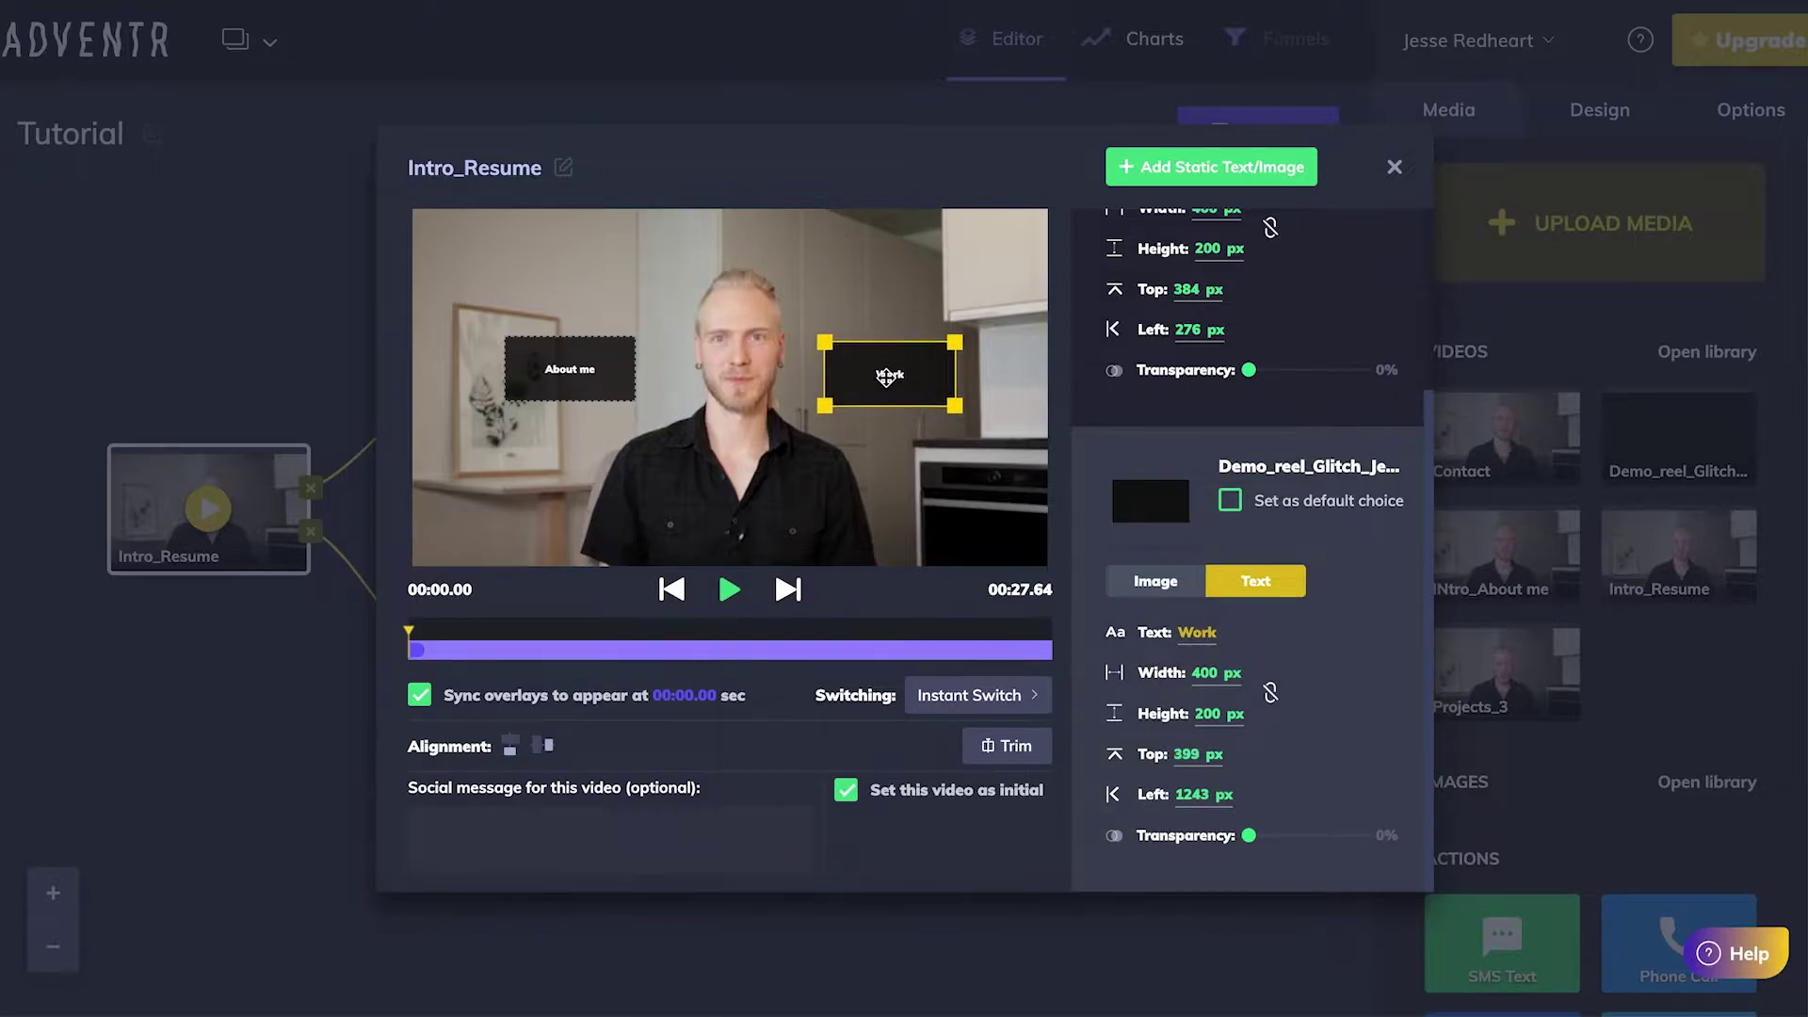
drag(575, 376, 580, 381)
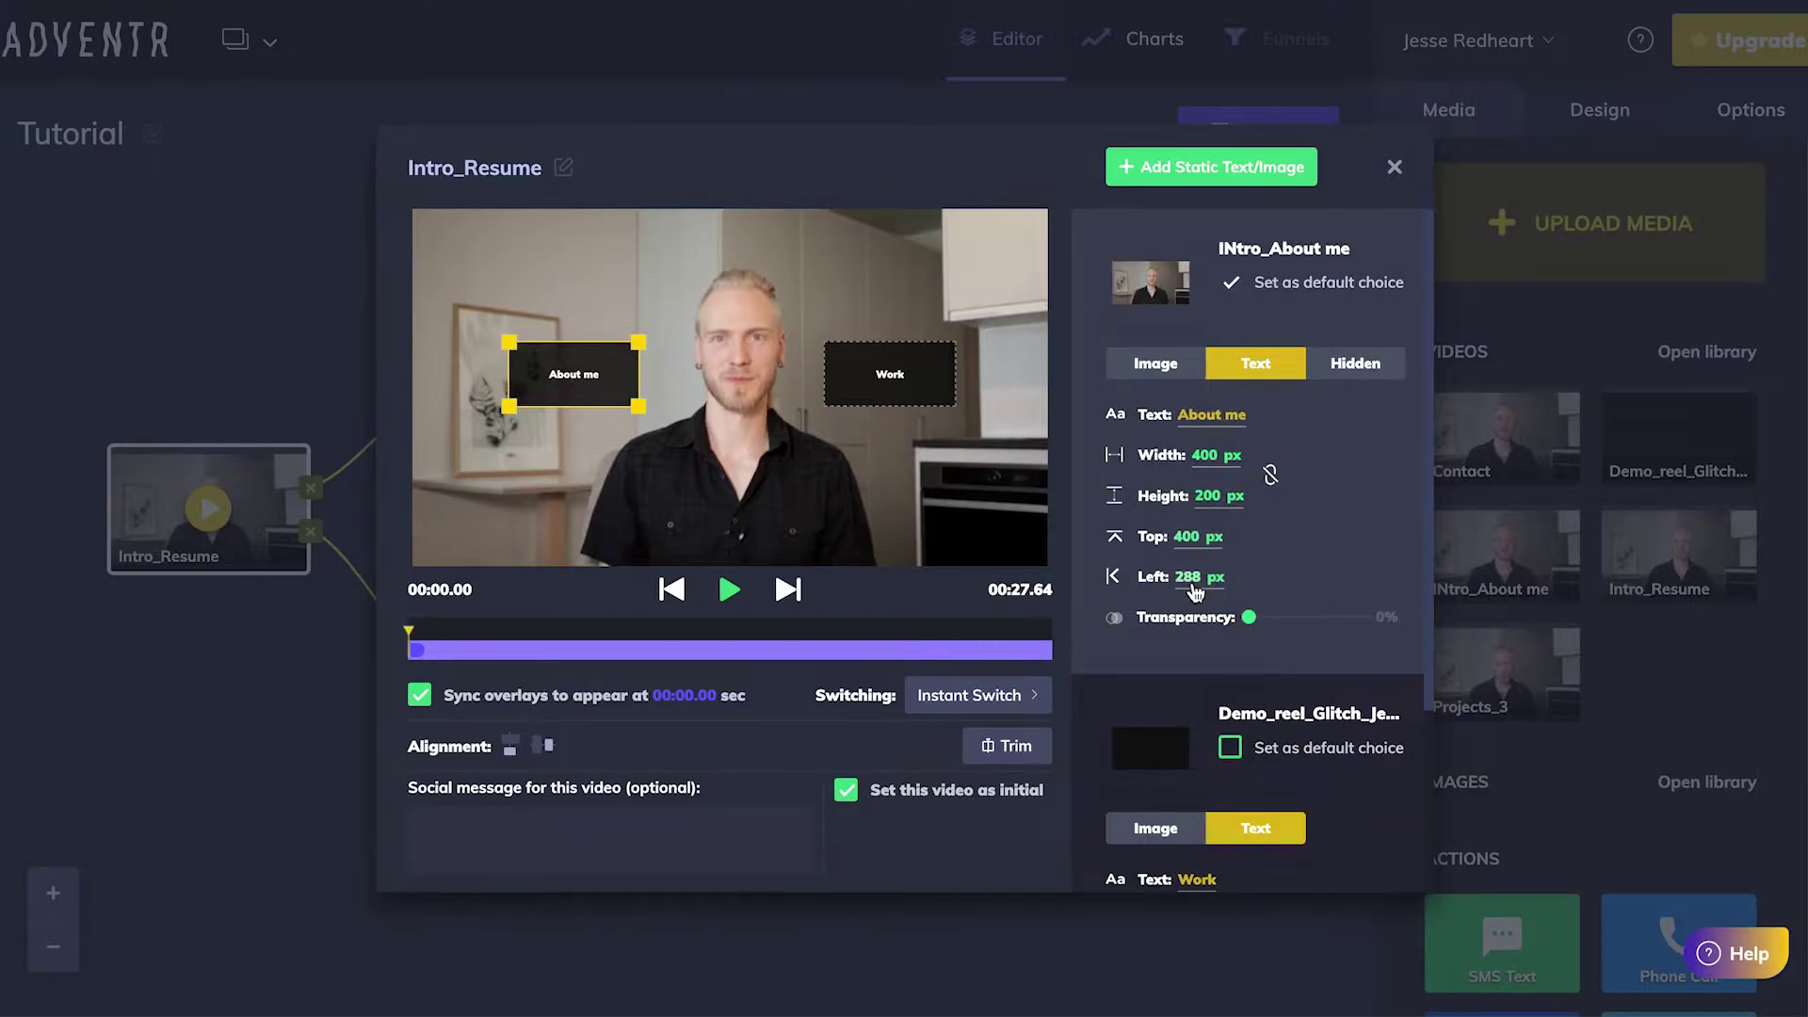
scroll(1192, 565, down, 3)
scroll(1267, 340, down, 1)
scroll(1267, 490, down, 2)
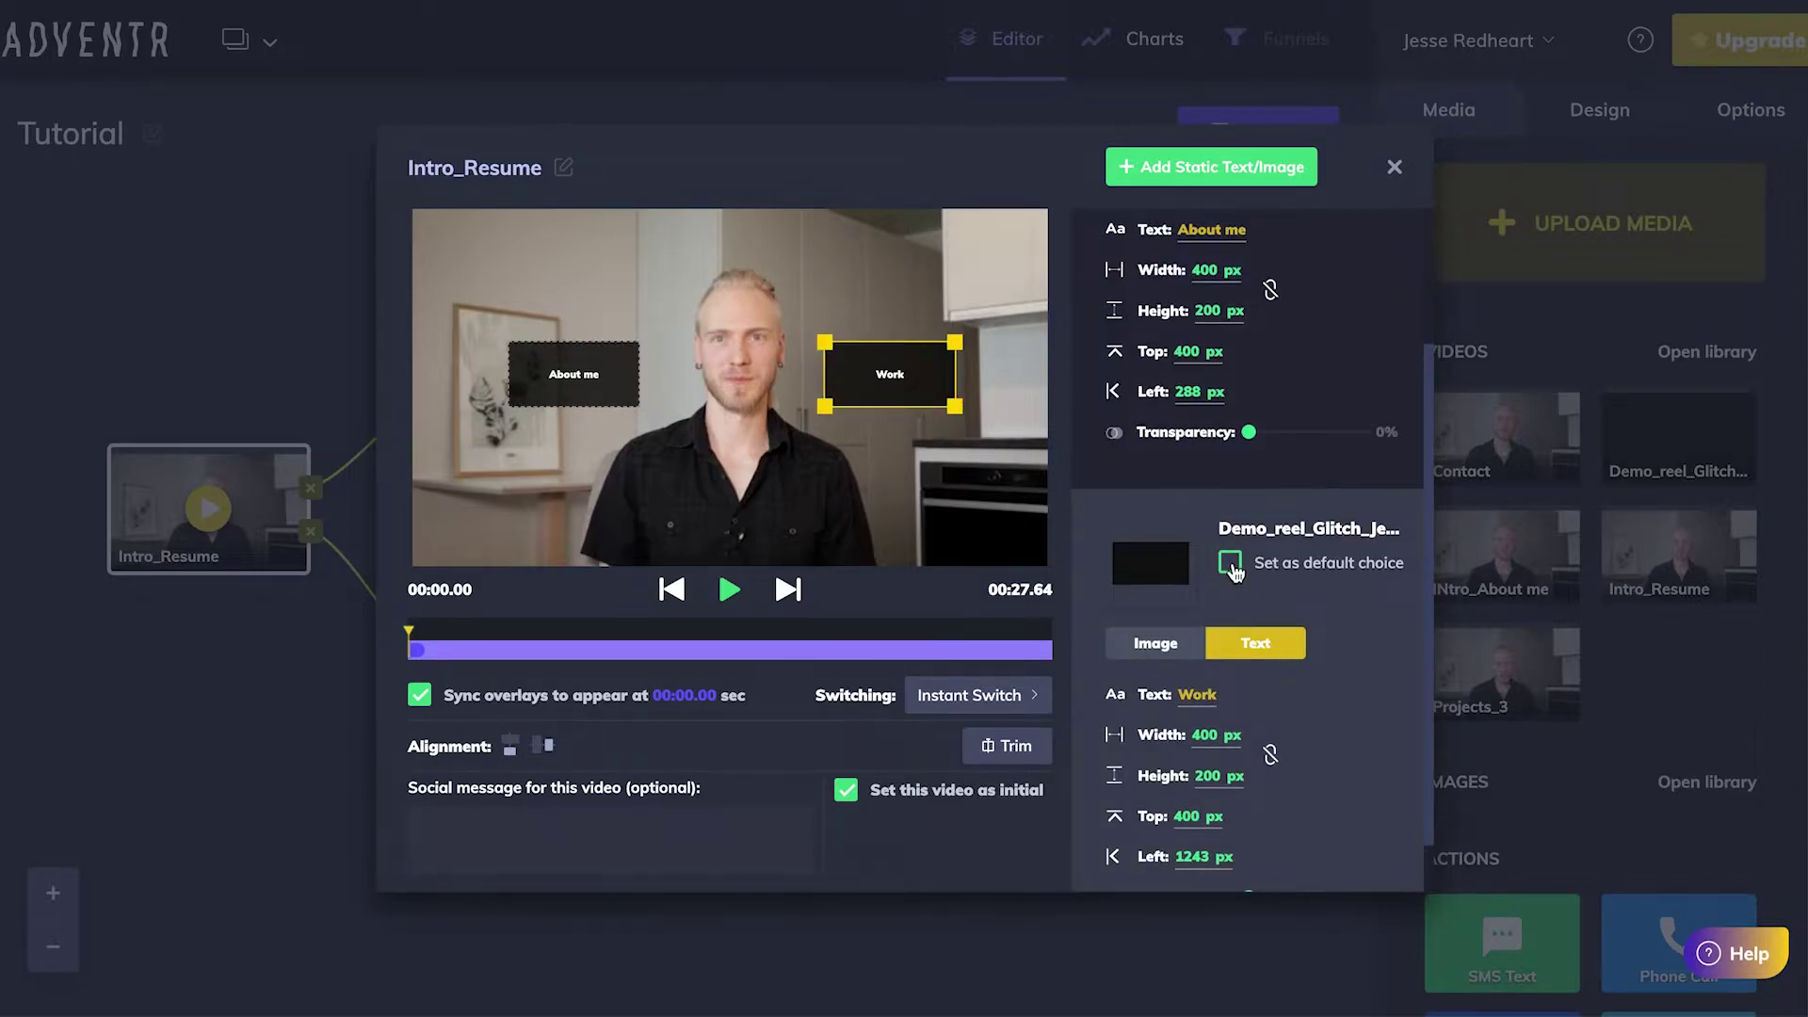
click(1231, 565)
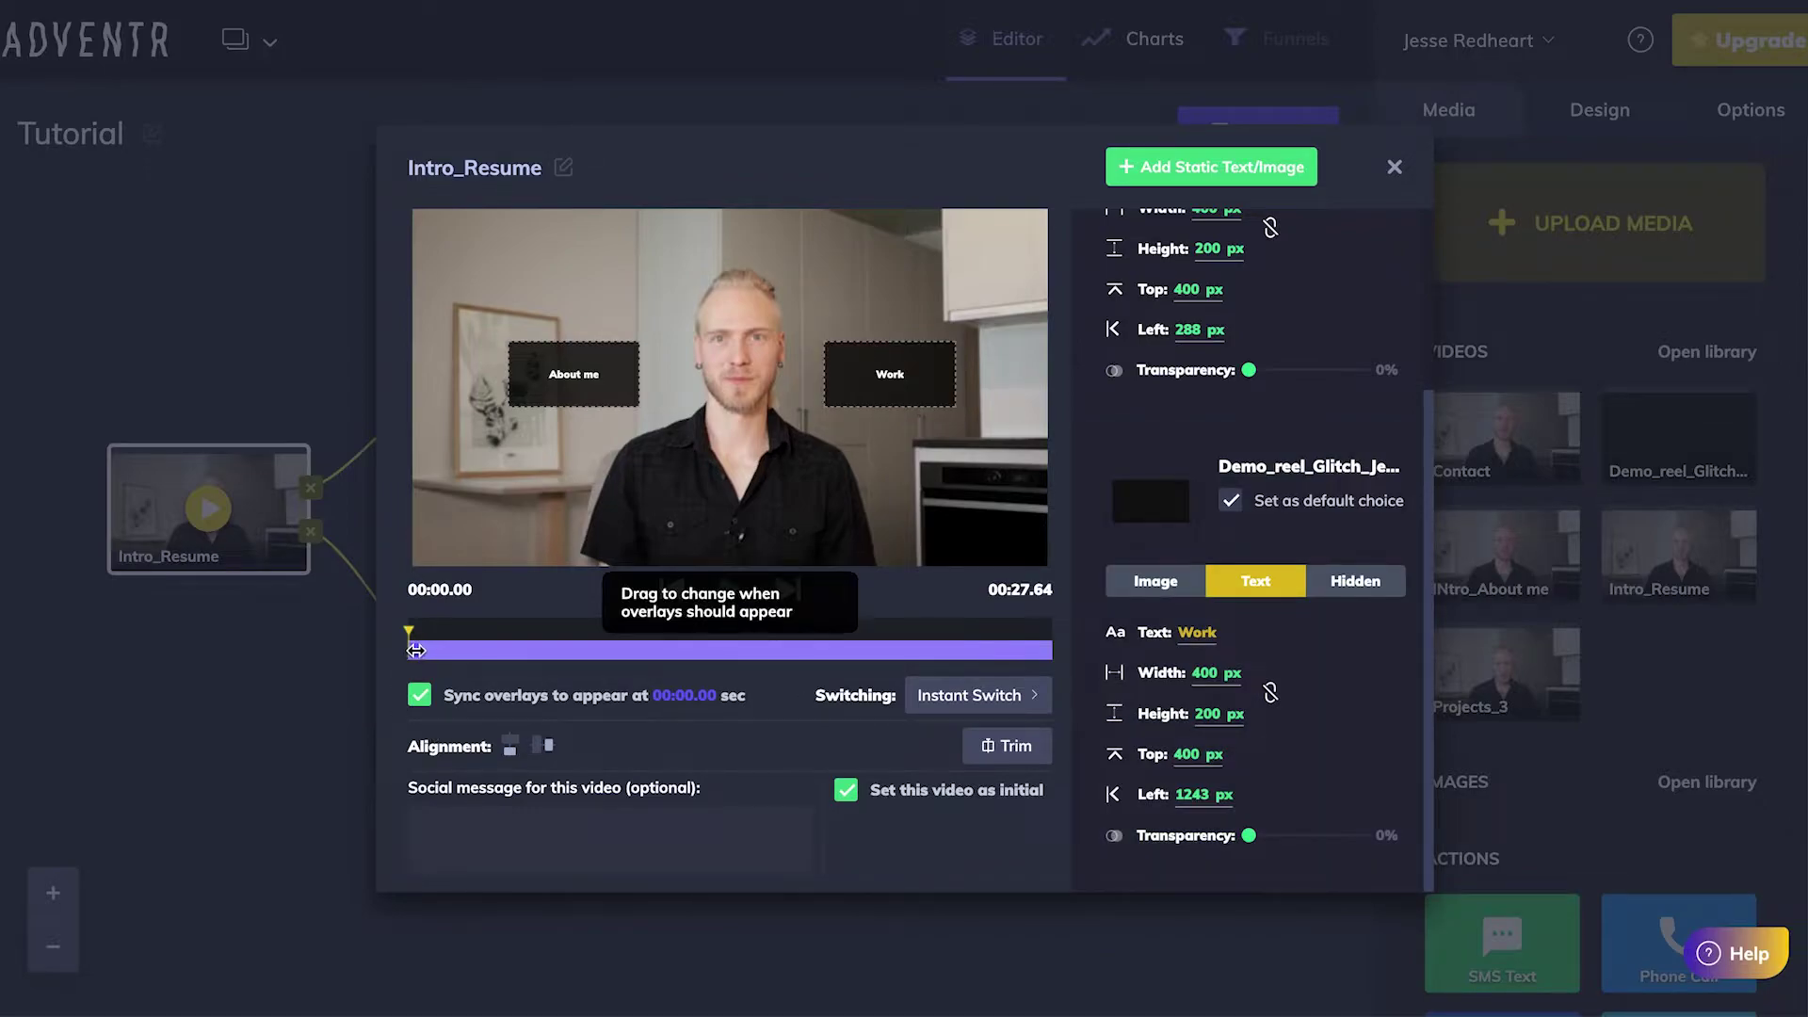
Make the overlay buttons appear at 00:08.62 in Intro_Resume, then close the clip editor
drag(407, 650, 370, 650)
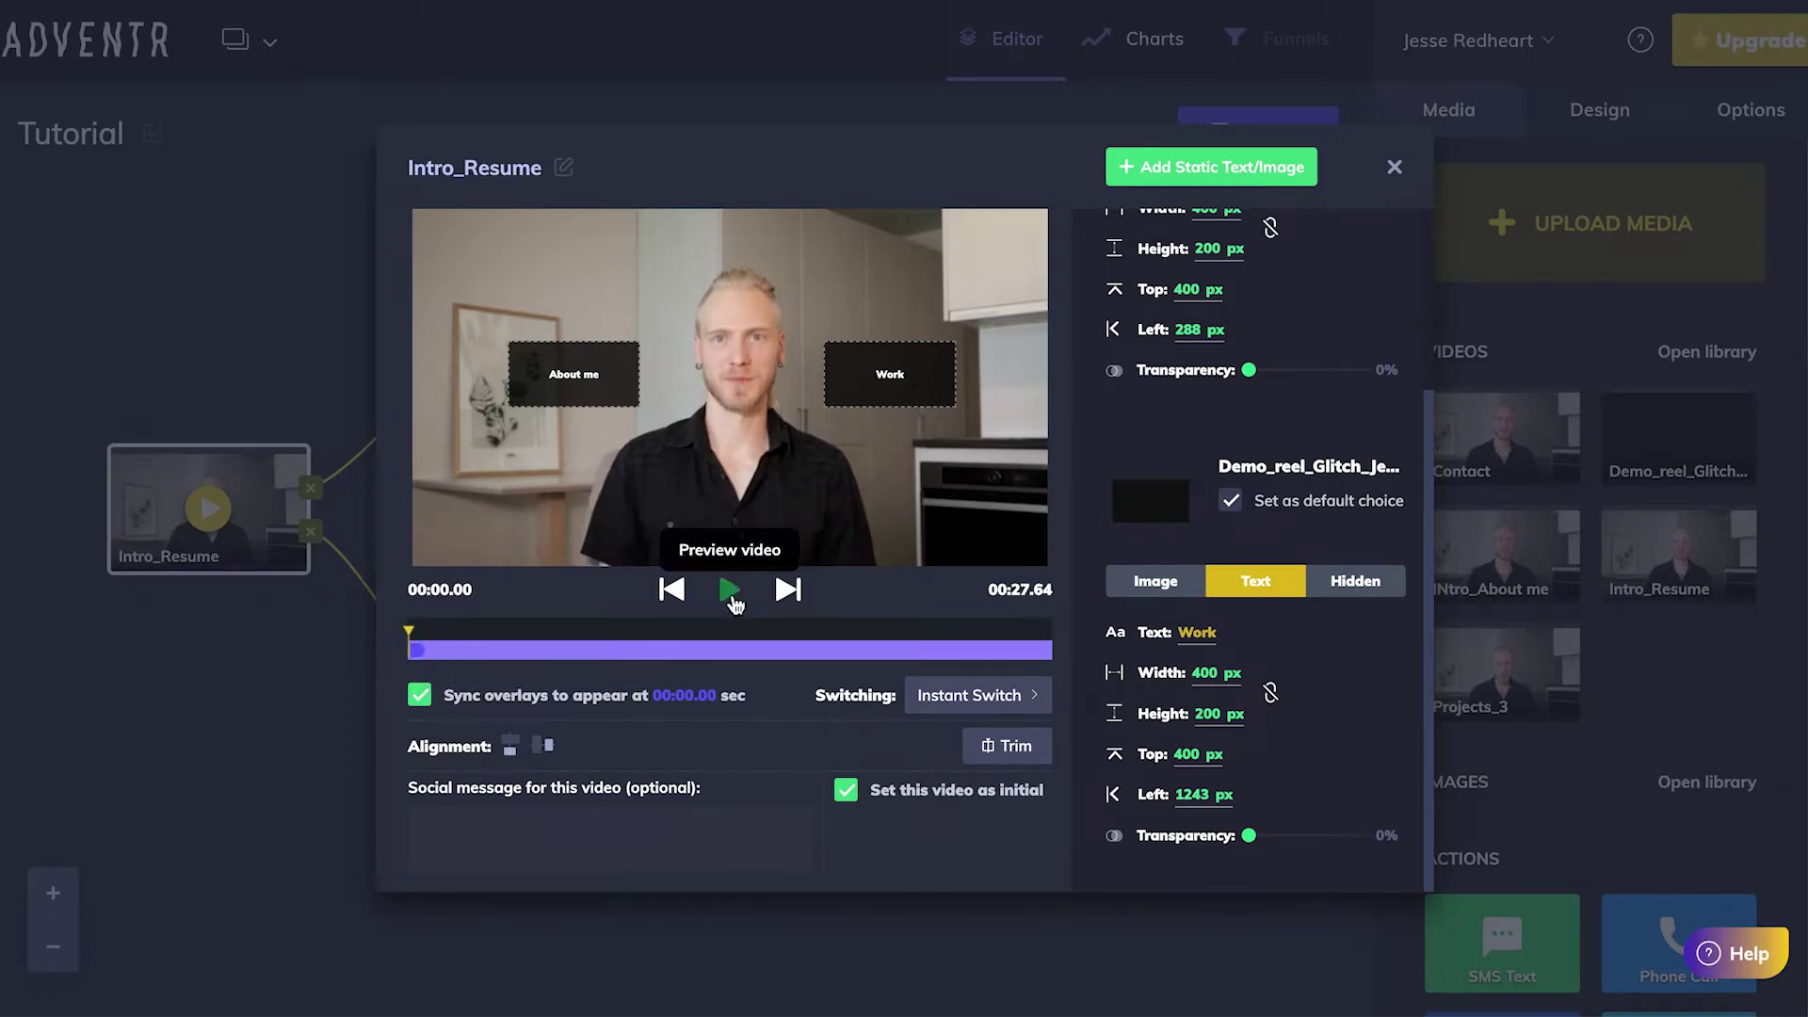
click(734, 601)
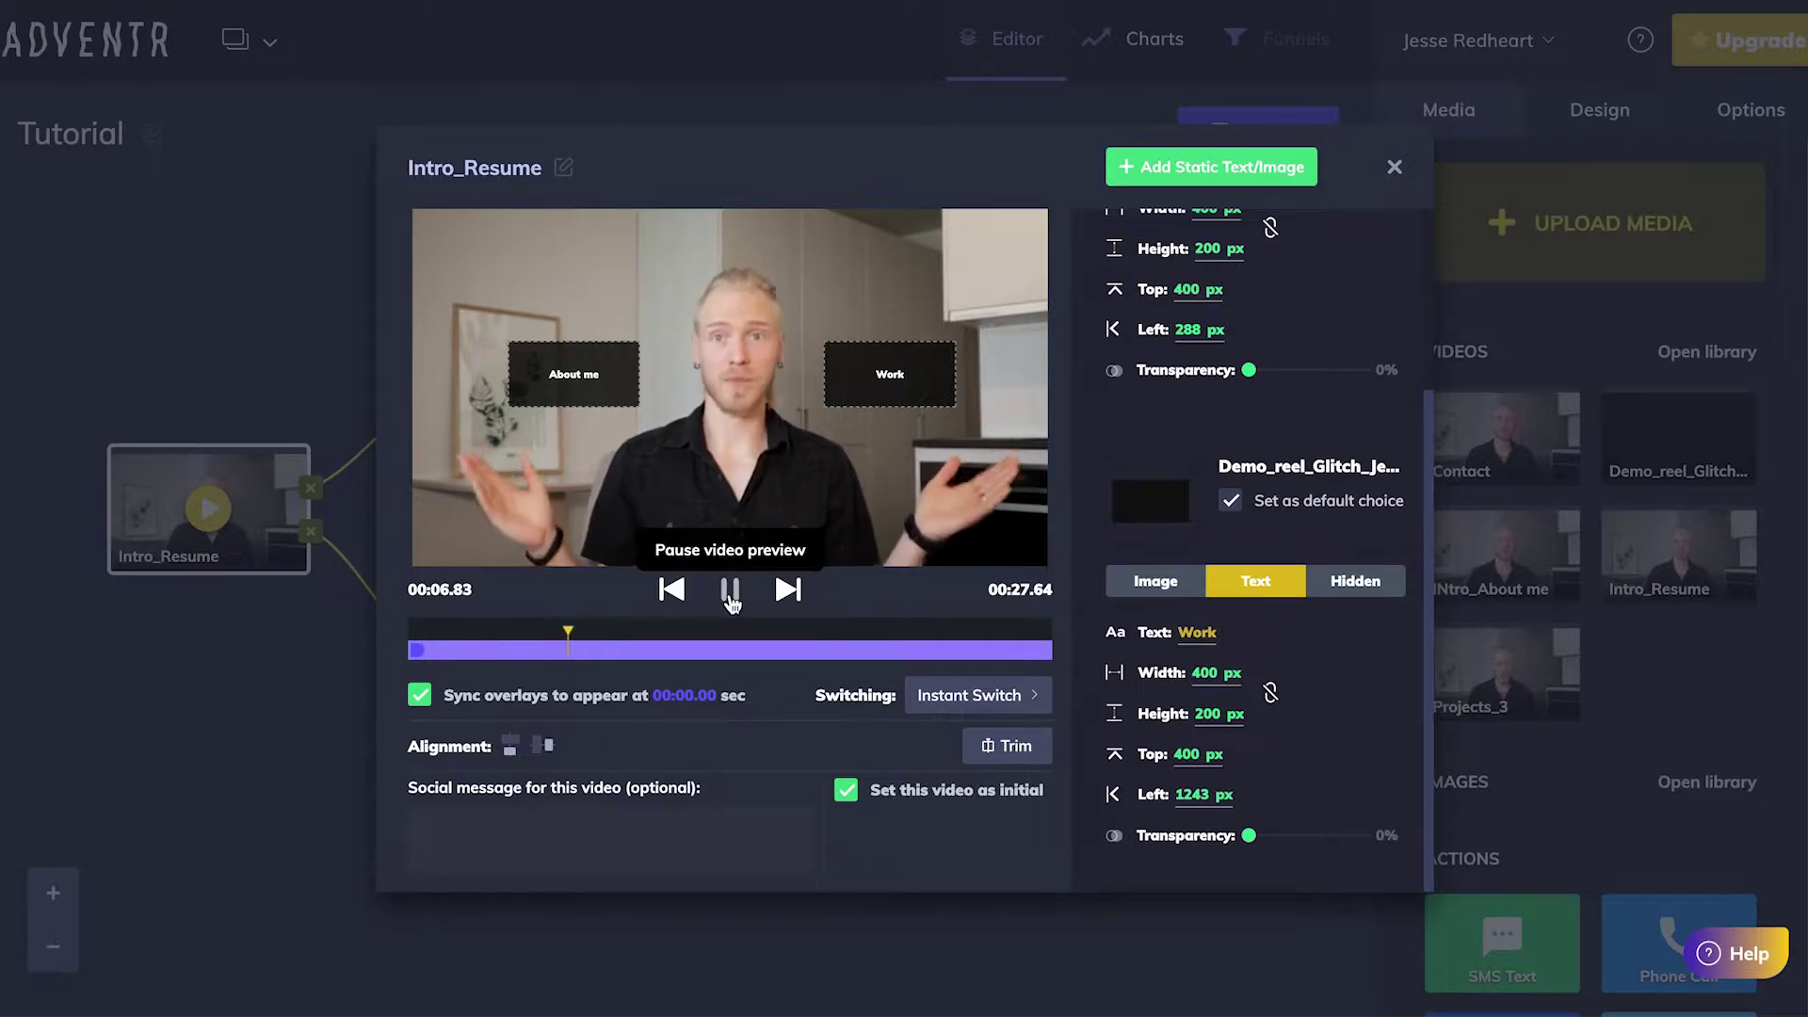
click(730, 599)
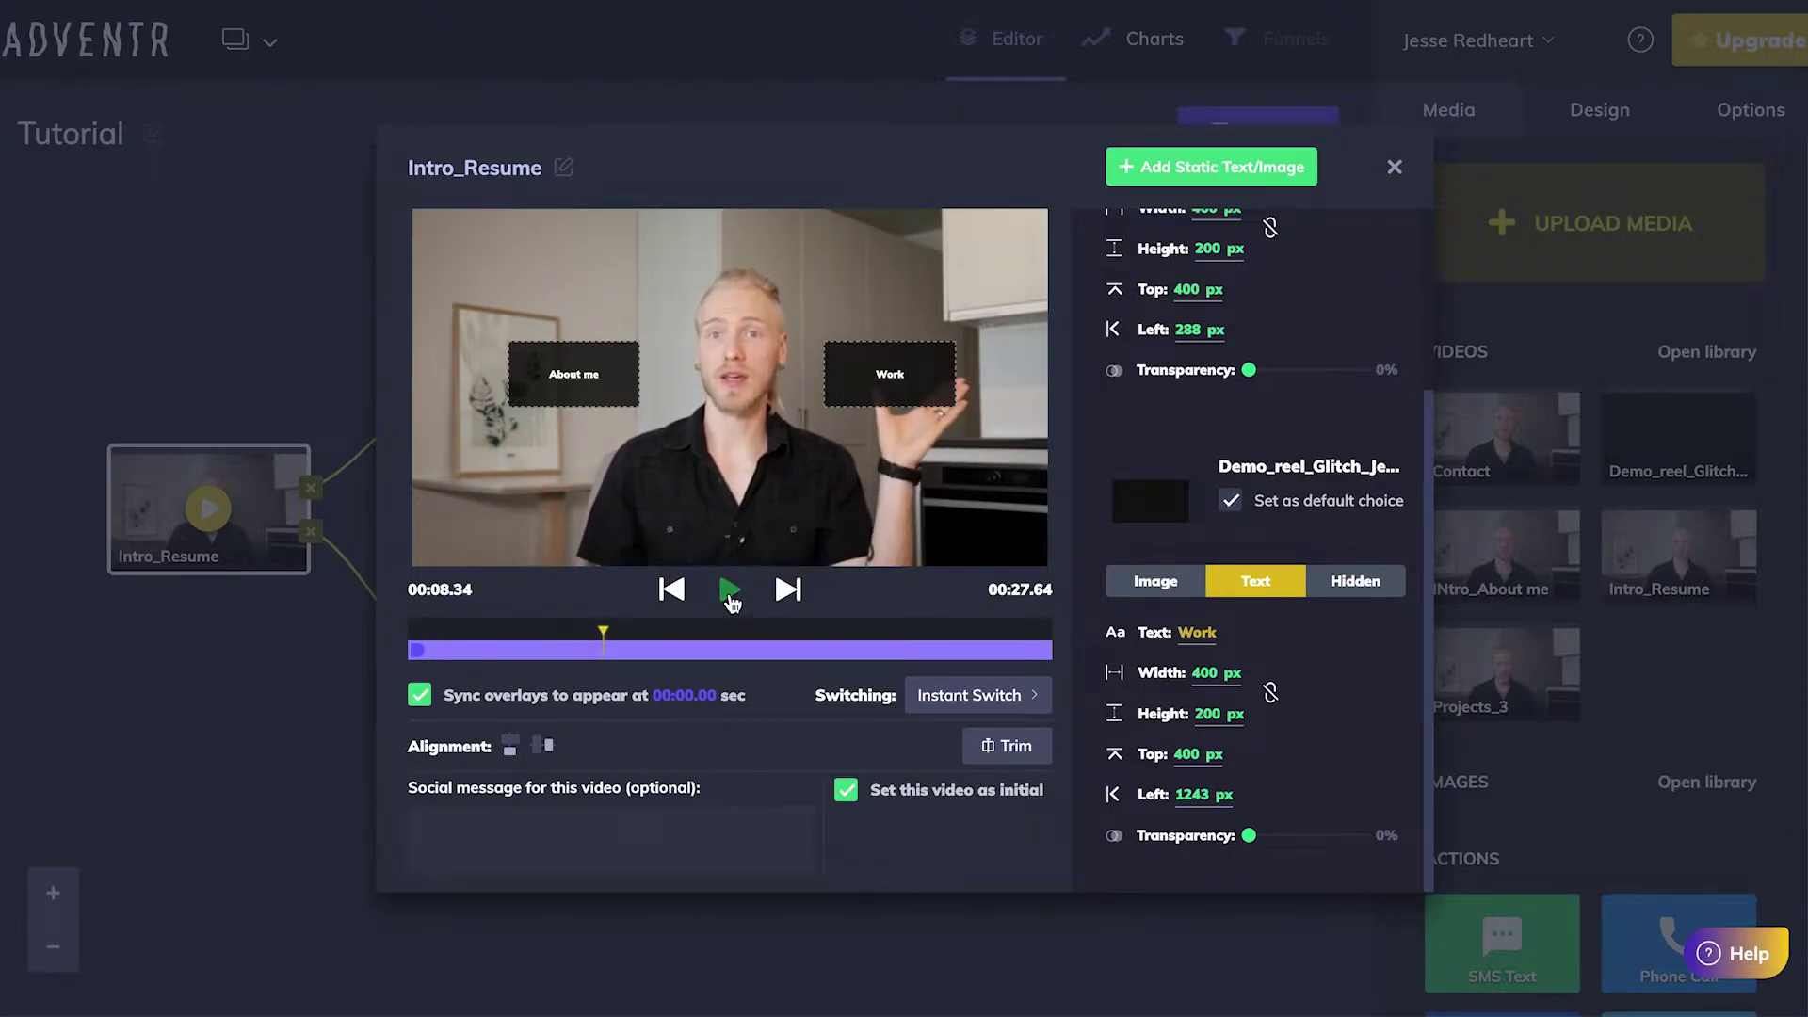
drag(414, 650, 614, 657)
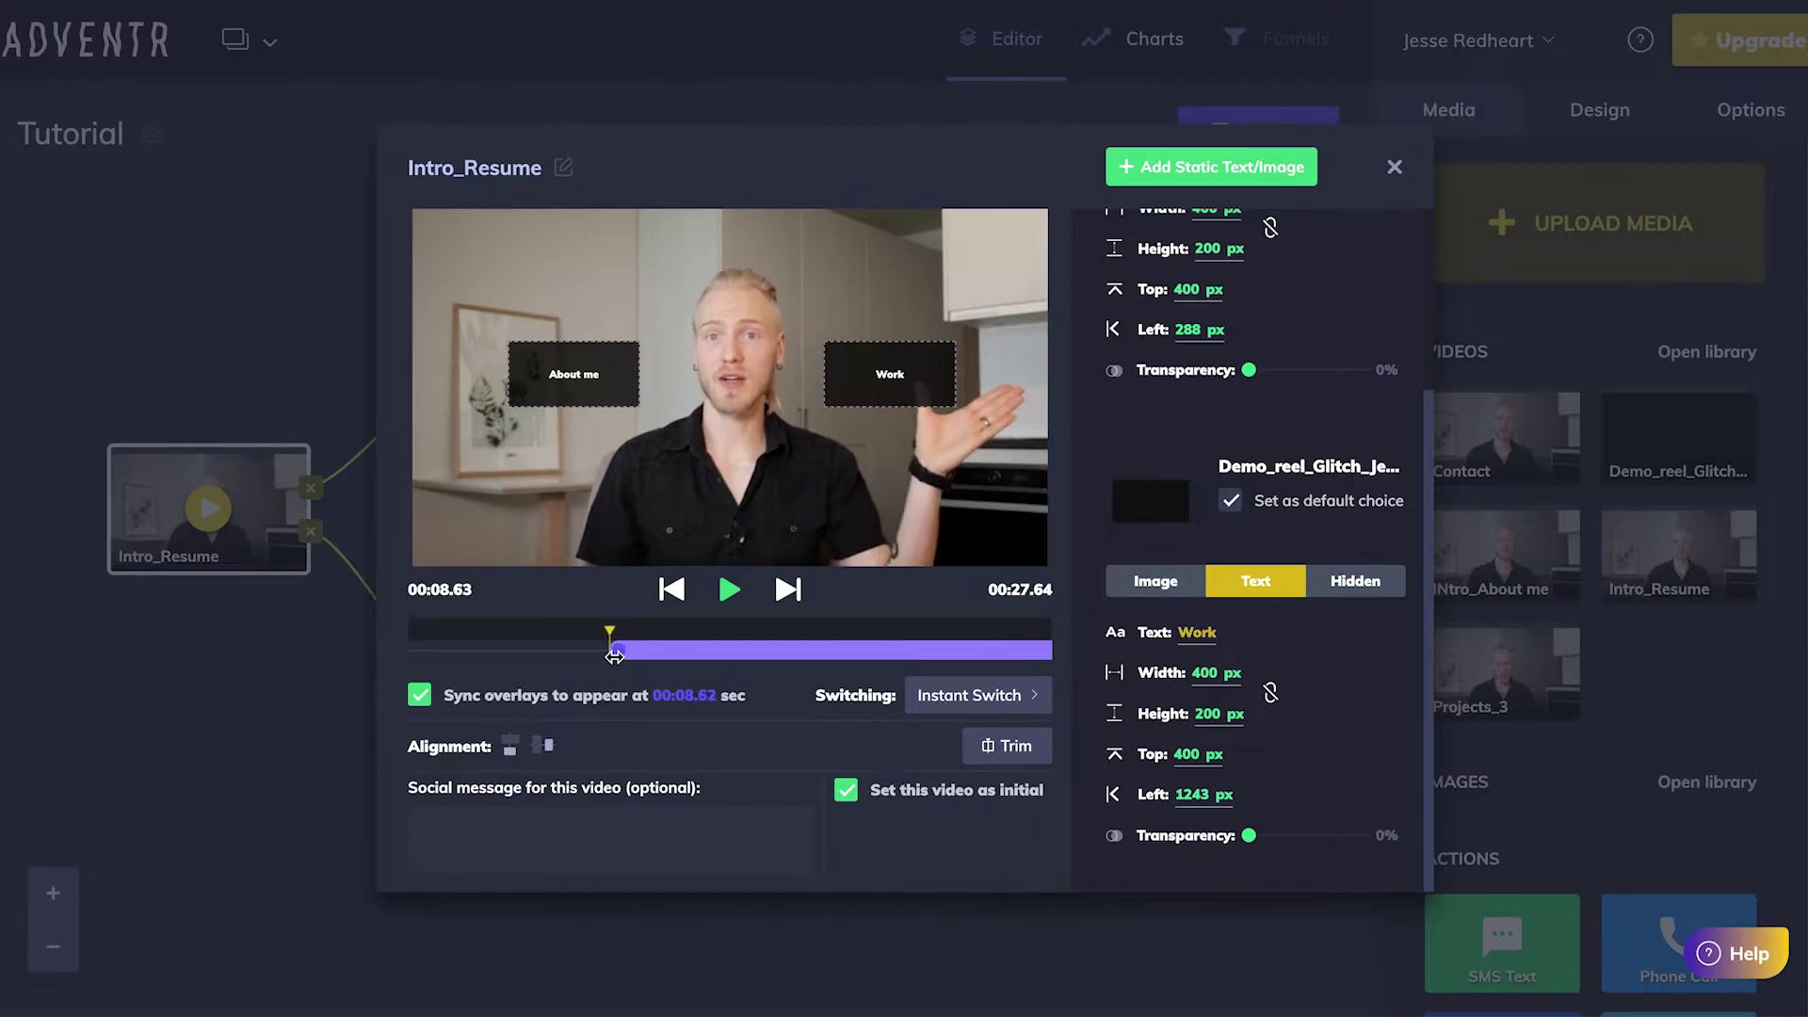
click(275, 724)
mouse_move(198, 561)
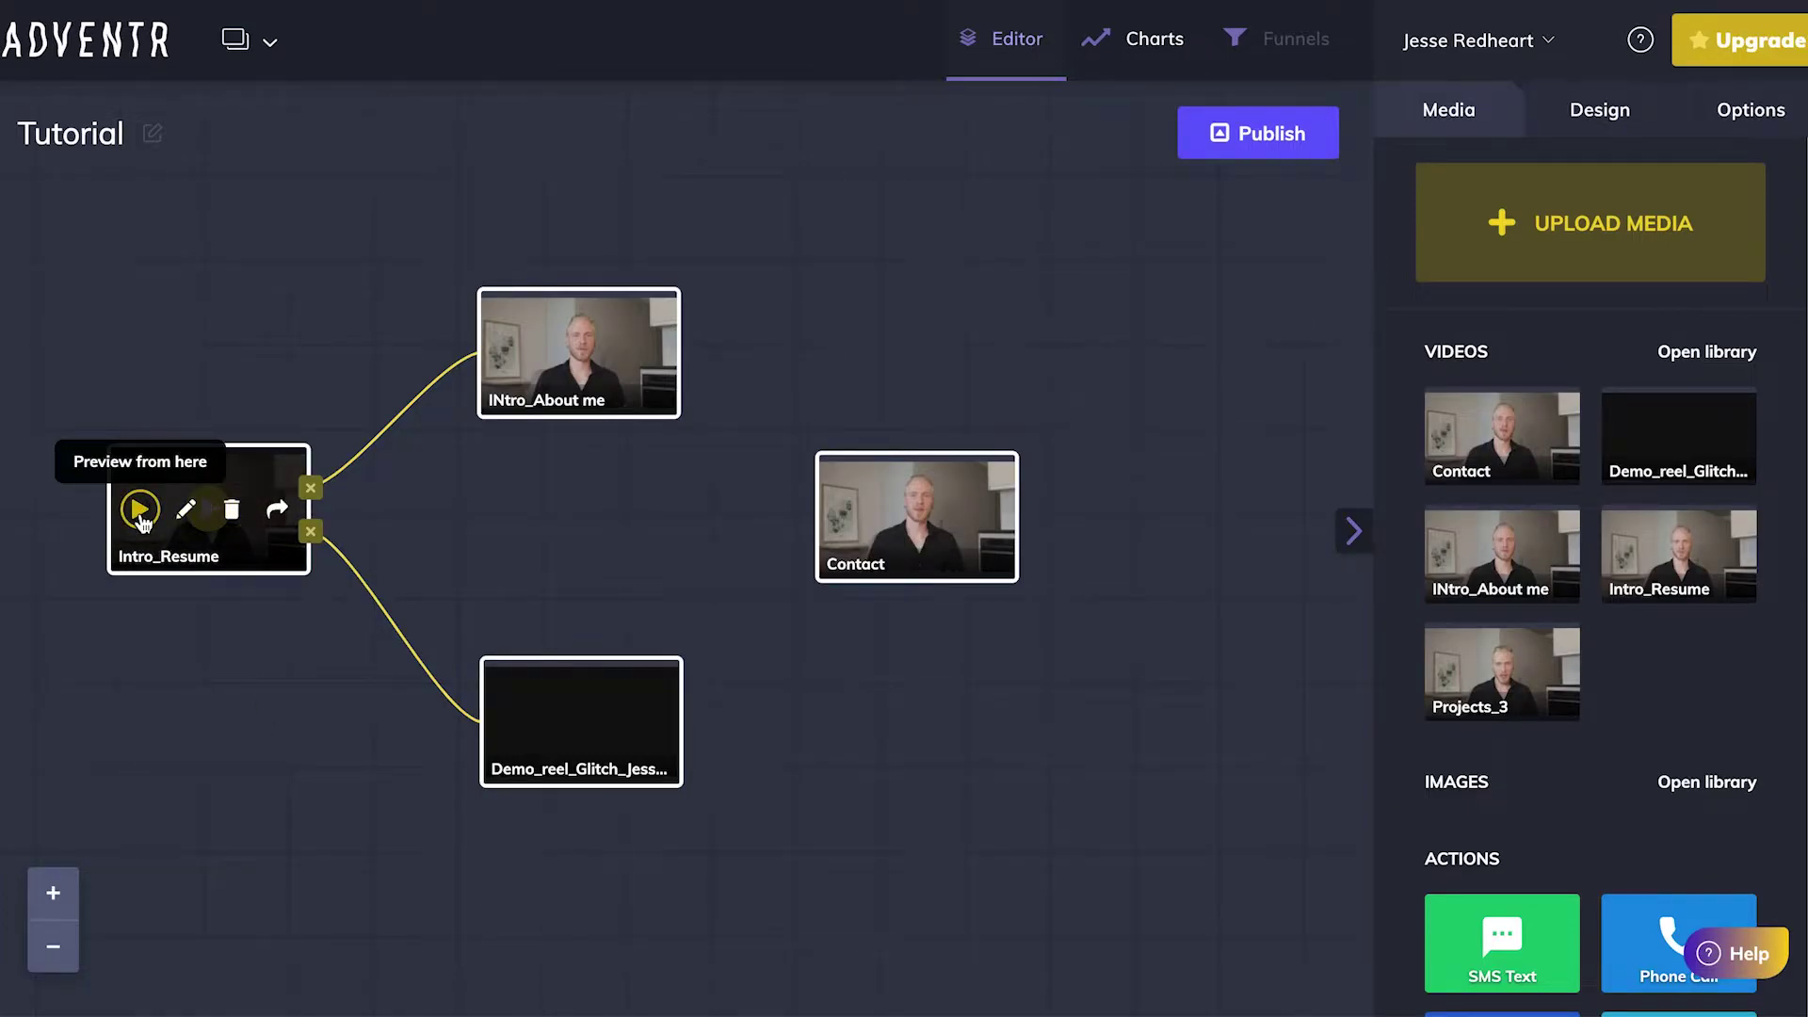
click(140, 511)
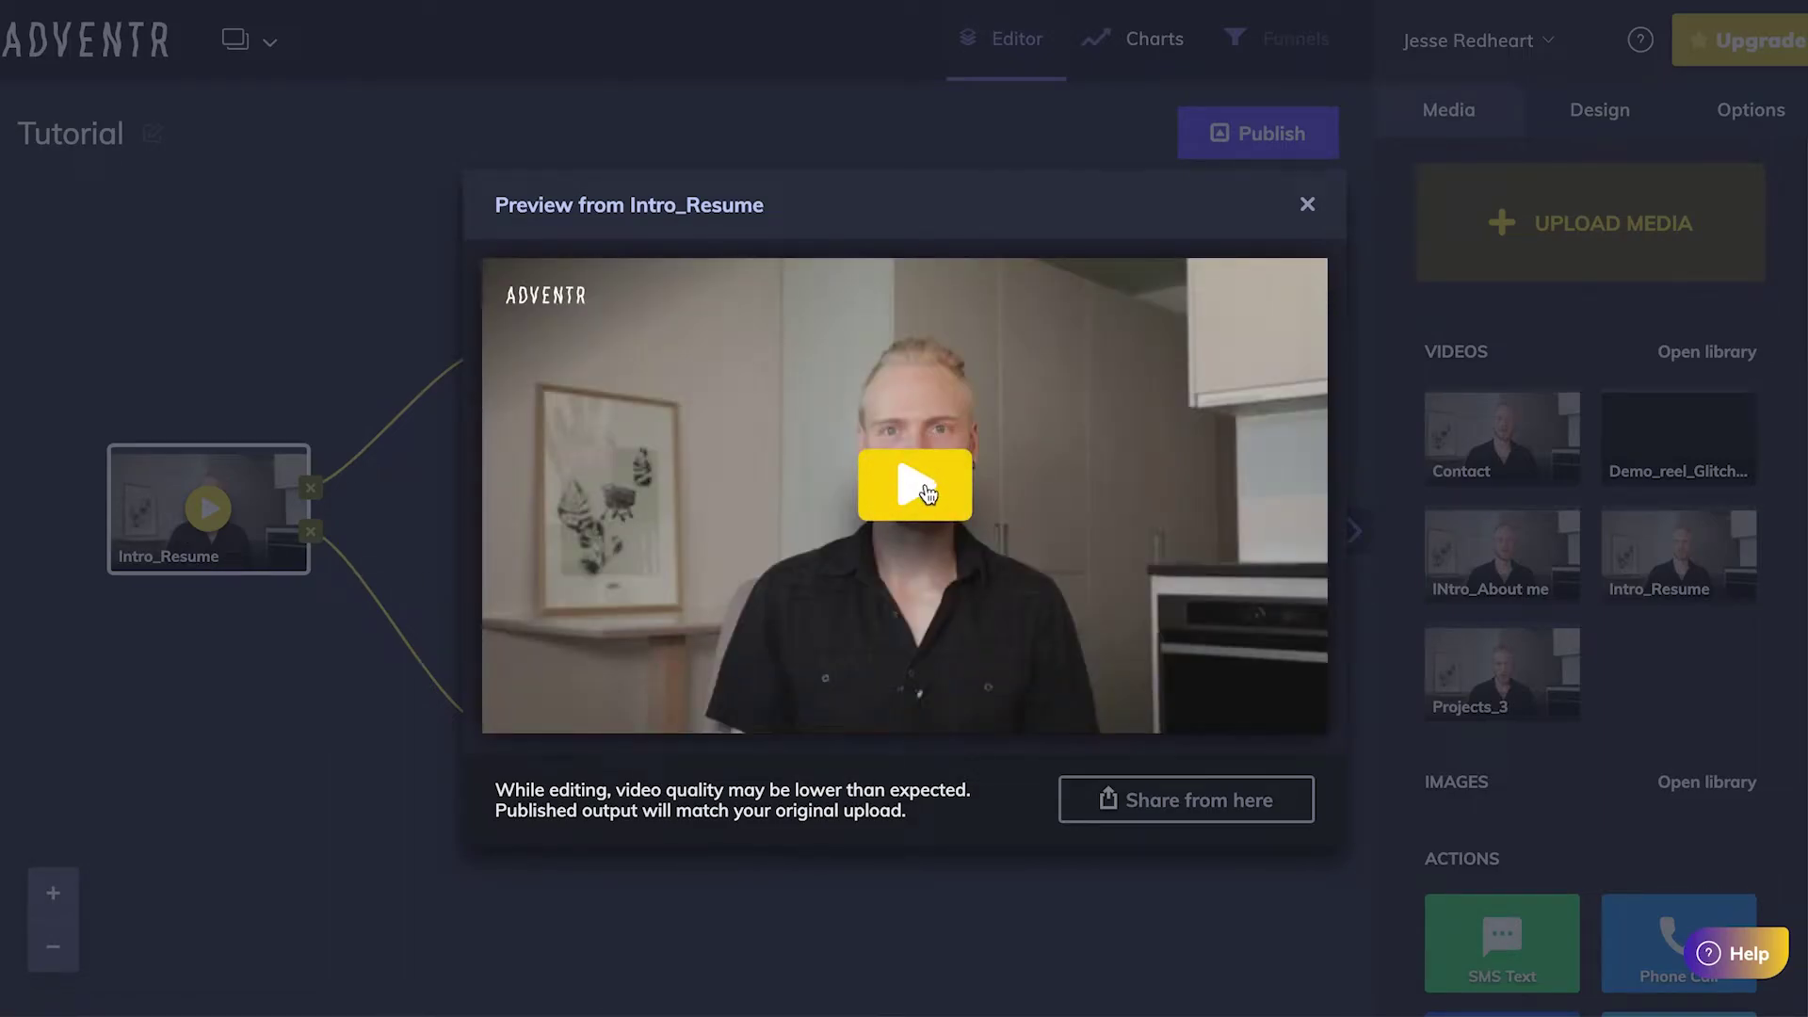
click(925, 488)
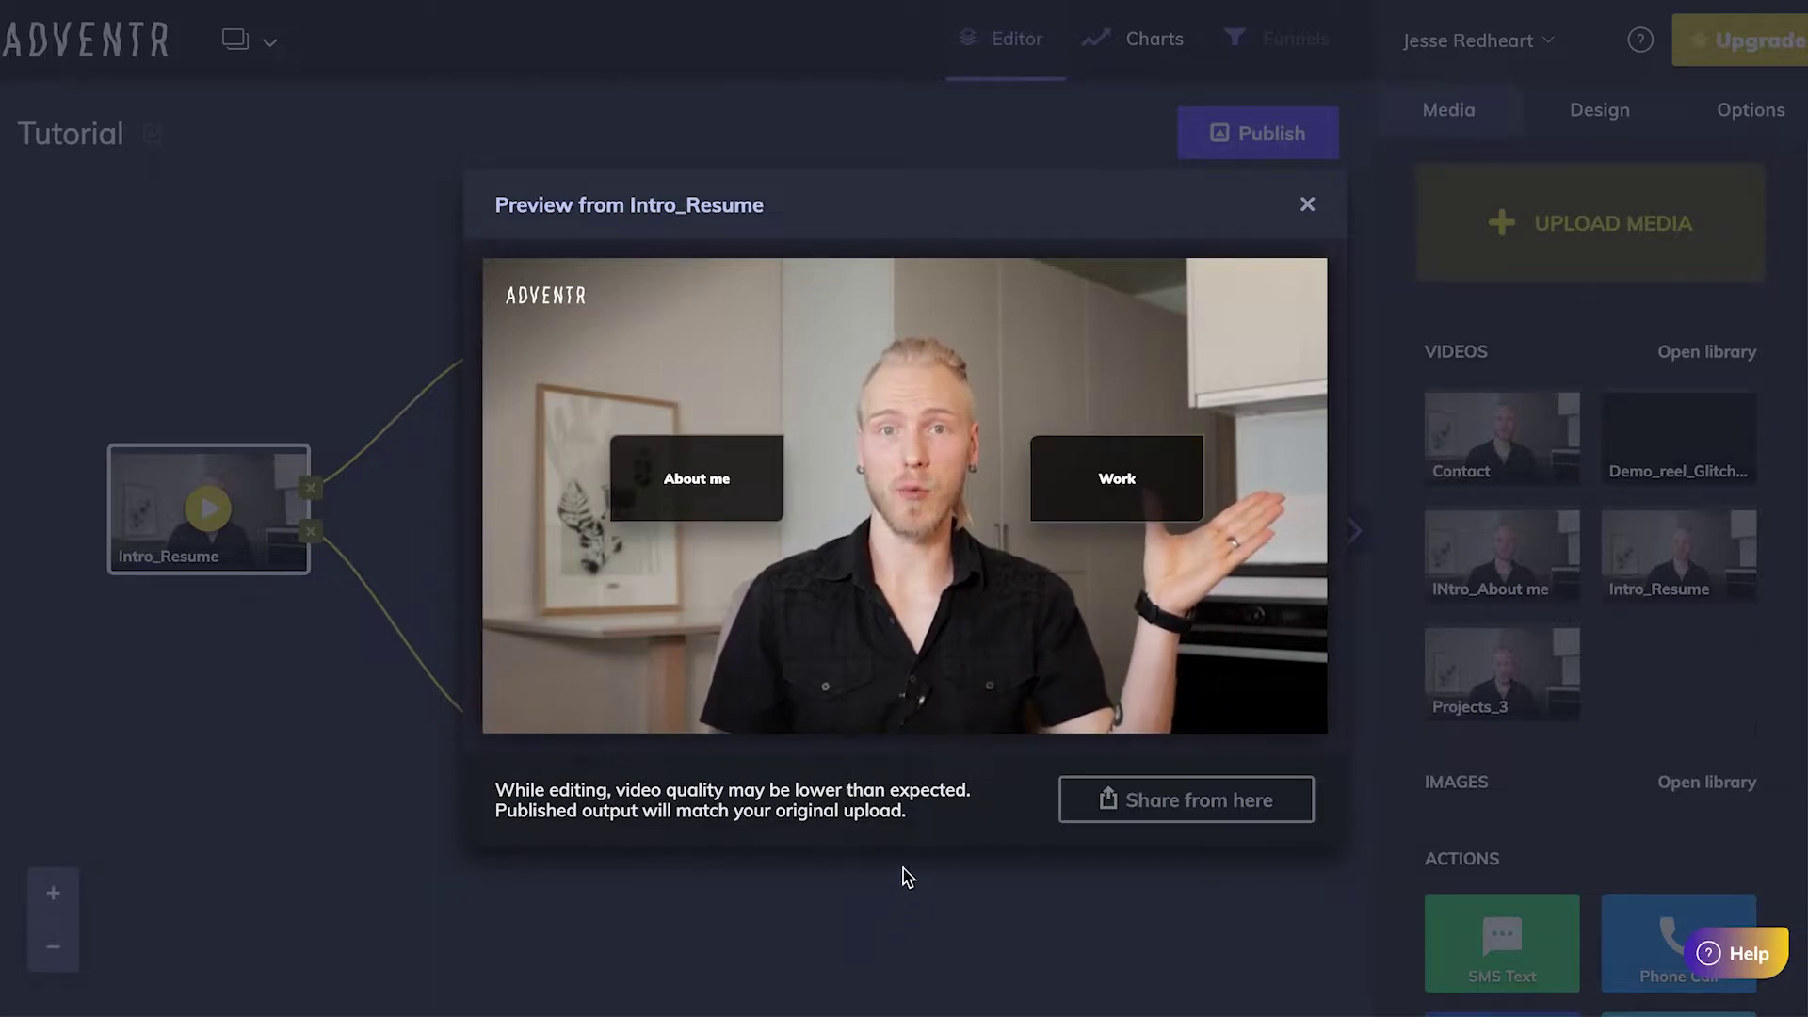
click(1104, 507)
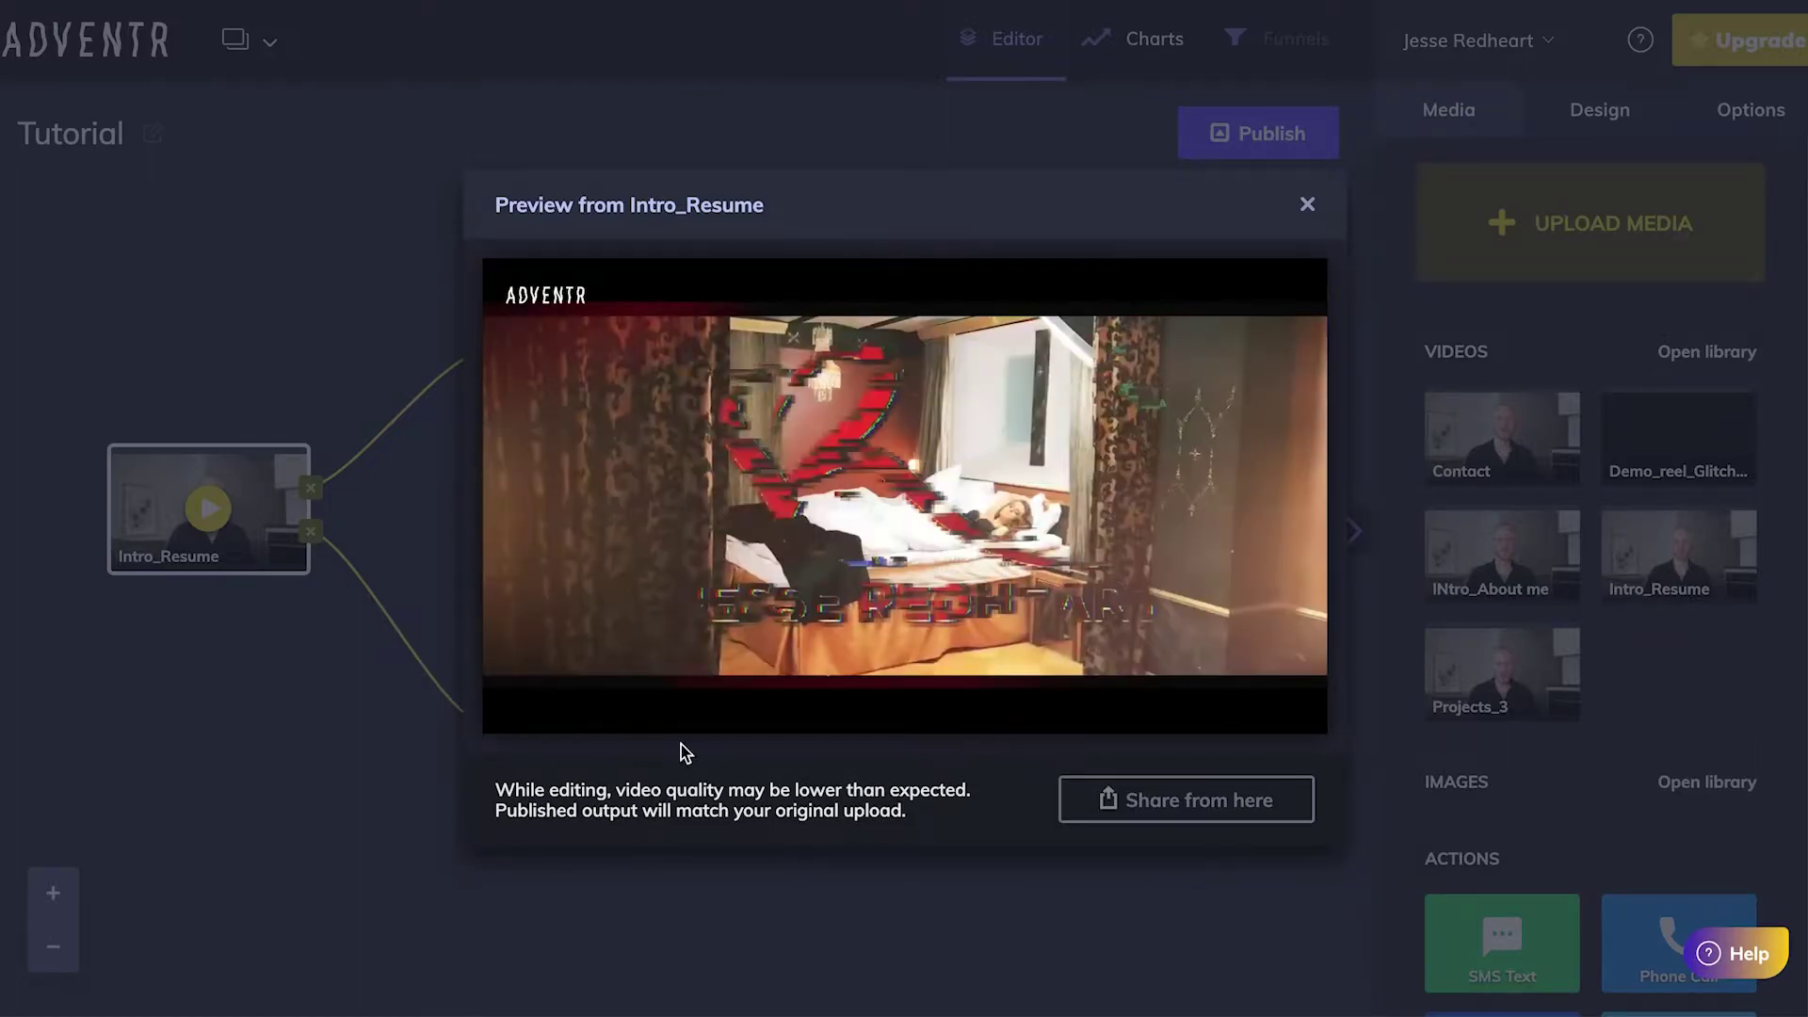
click(395, 828)
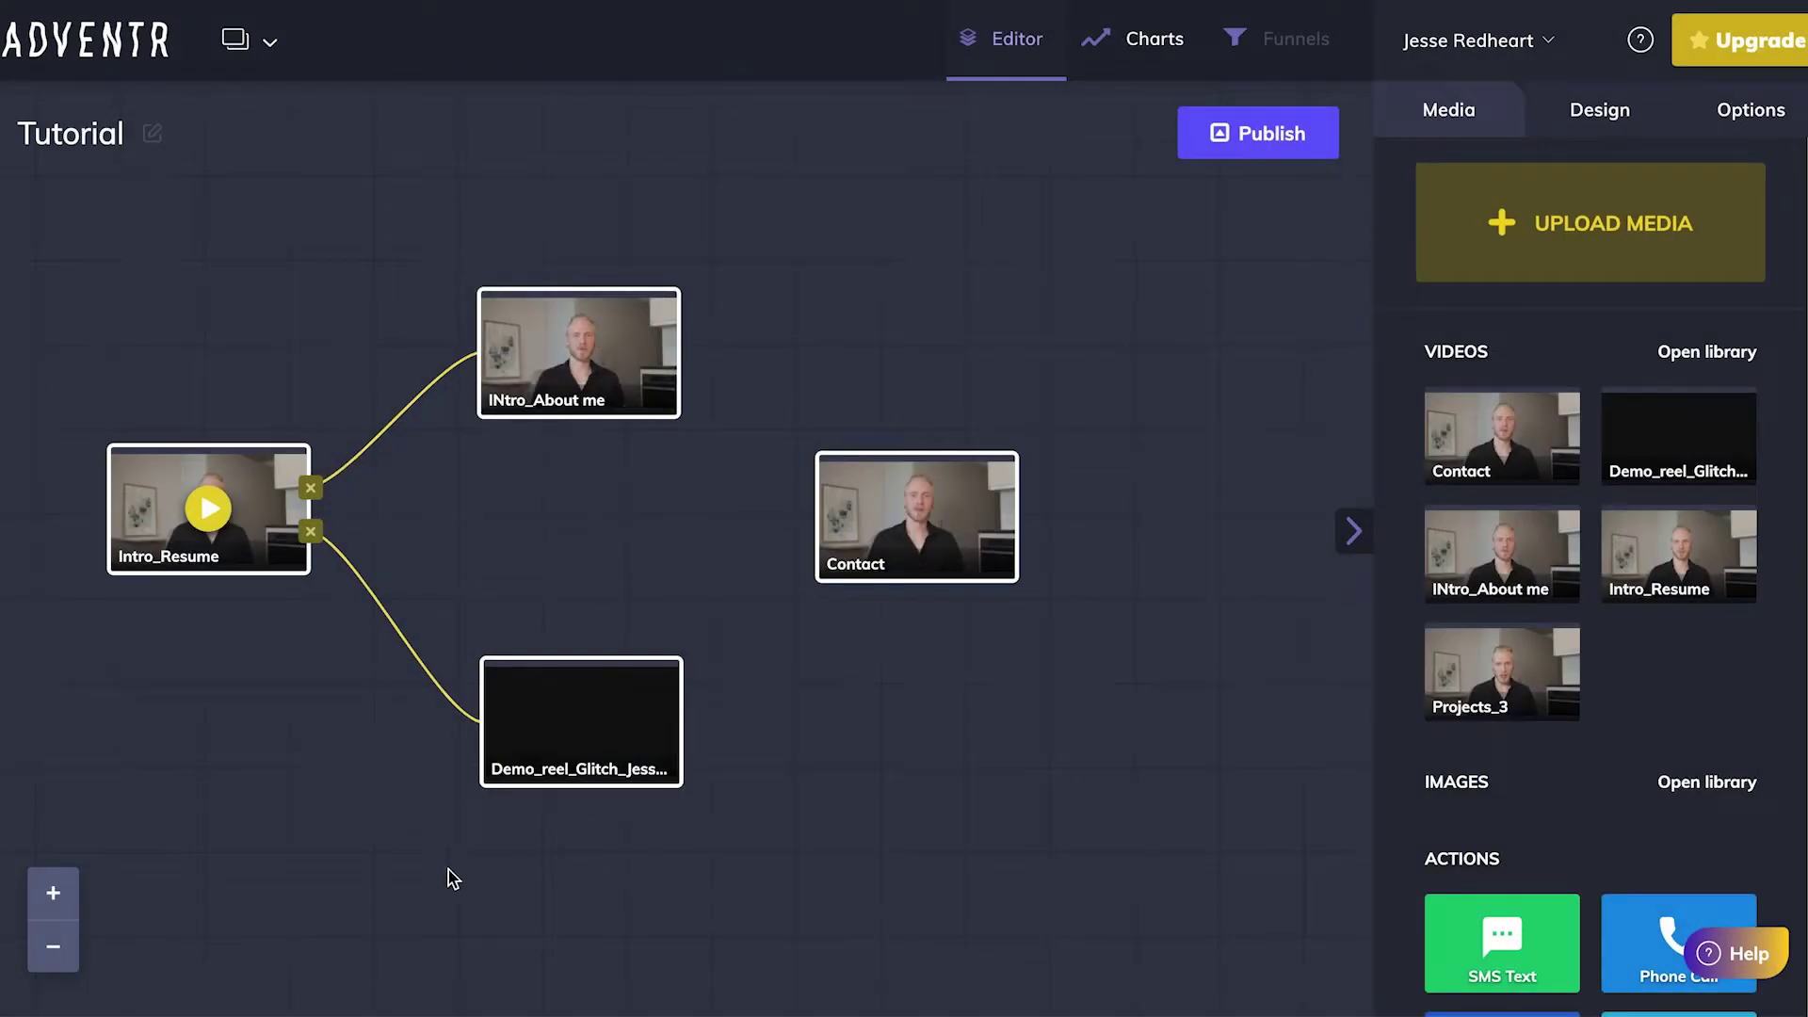
Connect INtro_About me and Demo_reel_Glitch each to Contact, adjusting the Contact tile's position
mouse_move(646, 356)
click(648, 352)
click(919, 488)
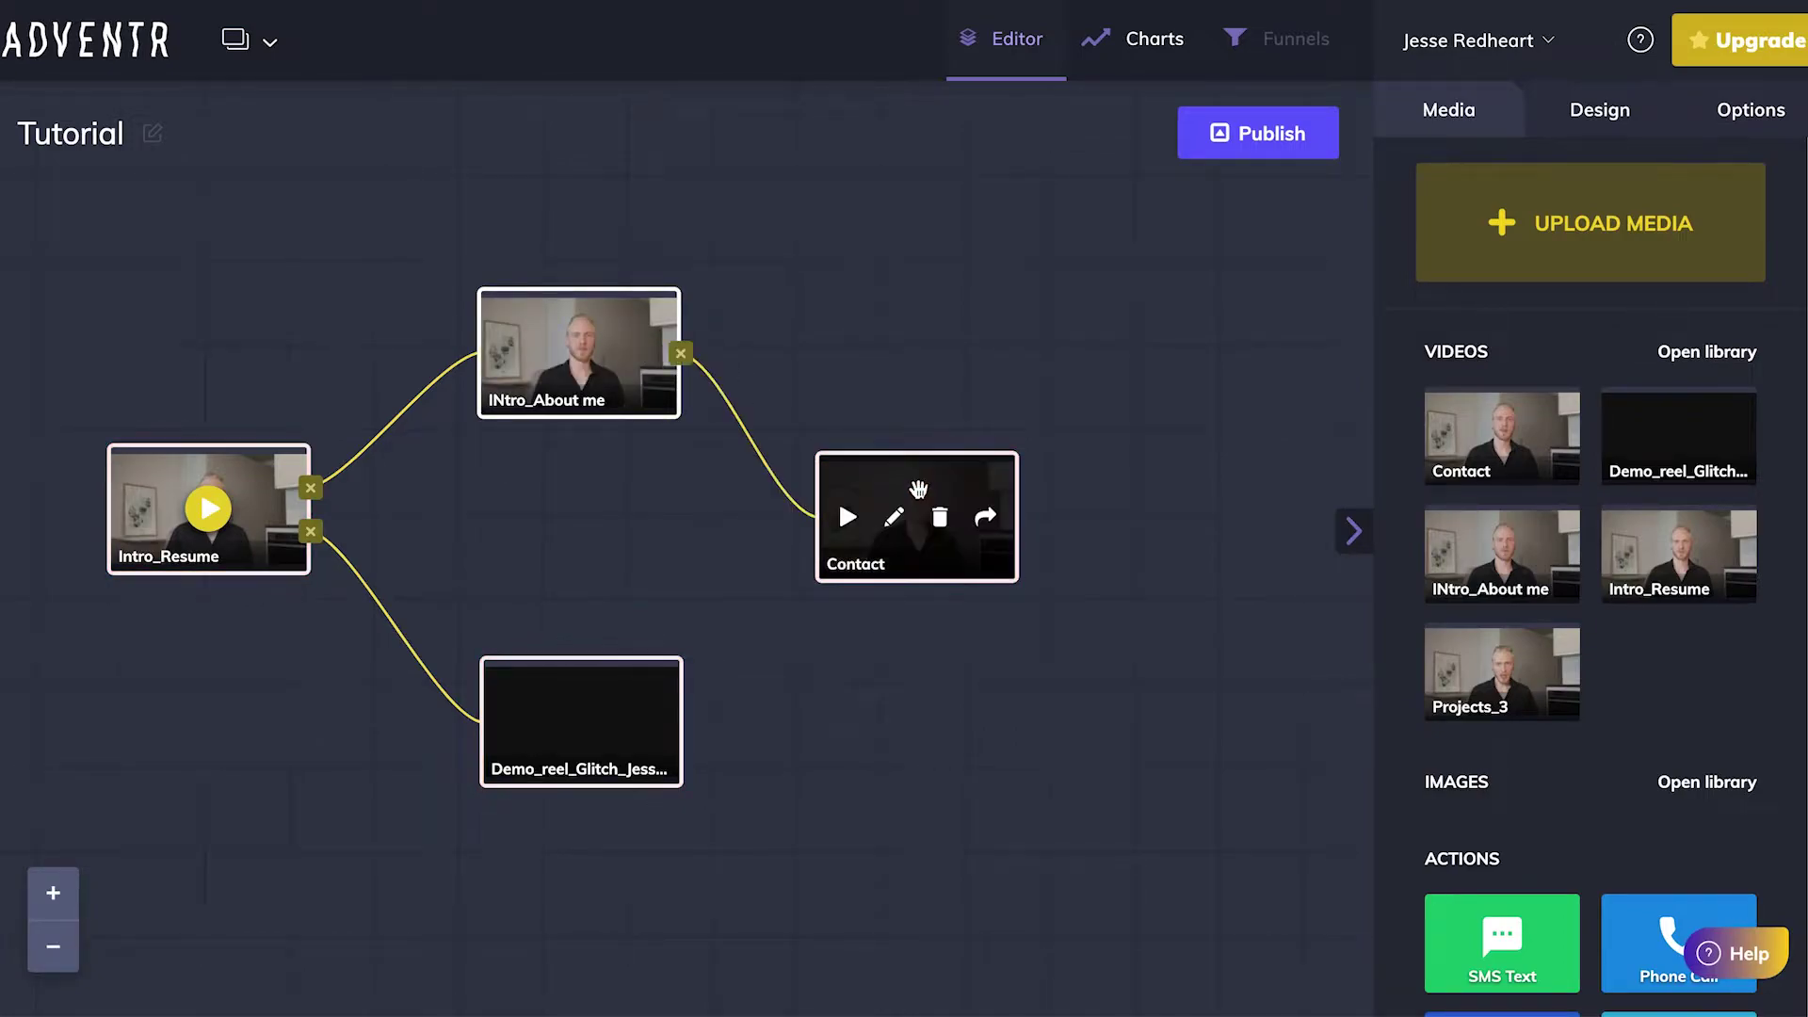
drag(919, 489, 910, 507)
mouse_move(644, 726)
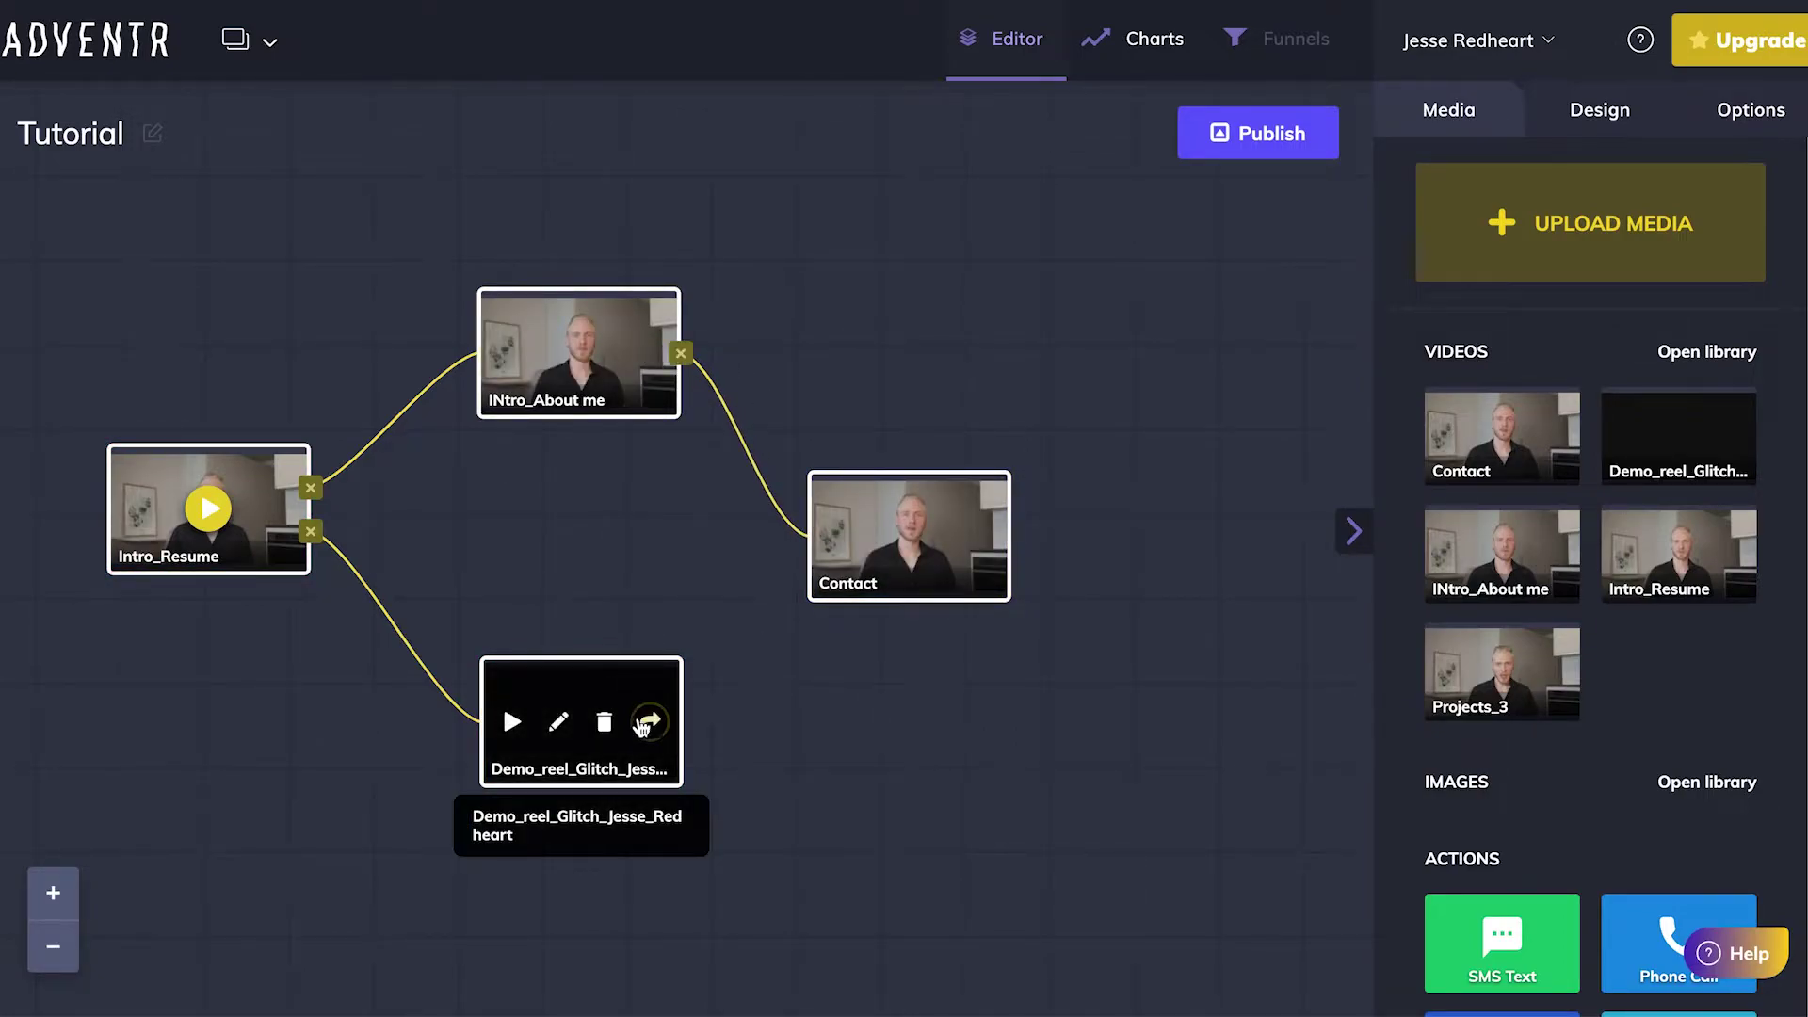
click(646, 724)
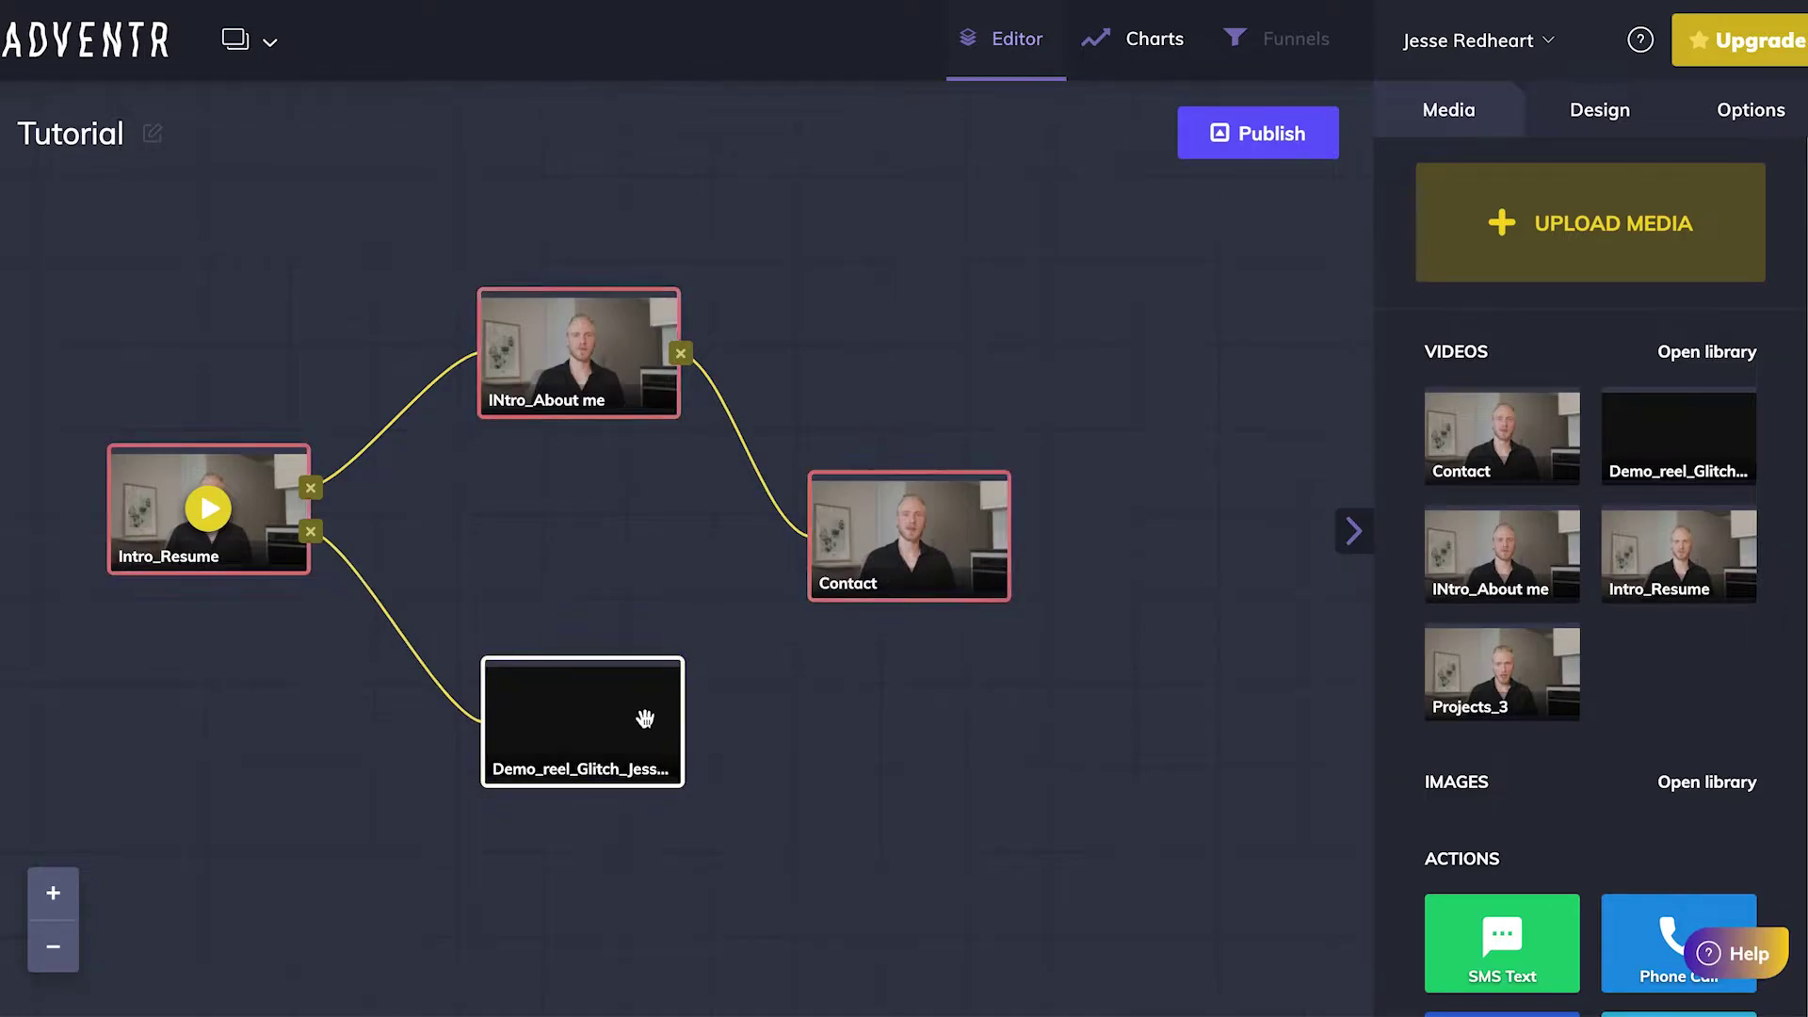
click(876, 533)
mouse_move(925, 474)
mouse_down()
mouse_move(951, 431)
mouse_move(938, 479)
mouse_up()
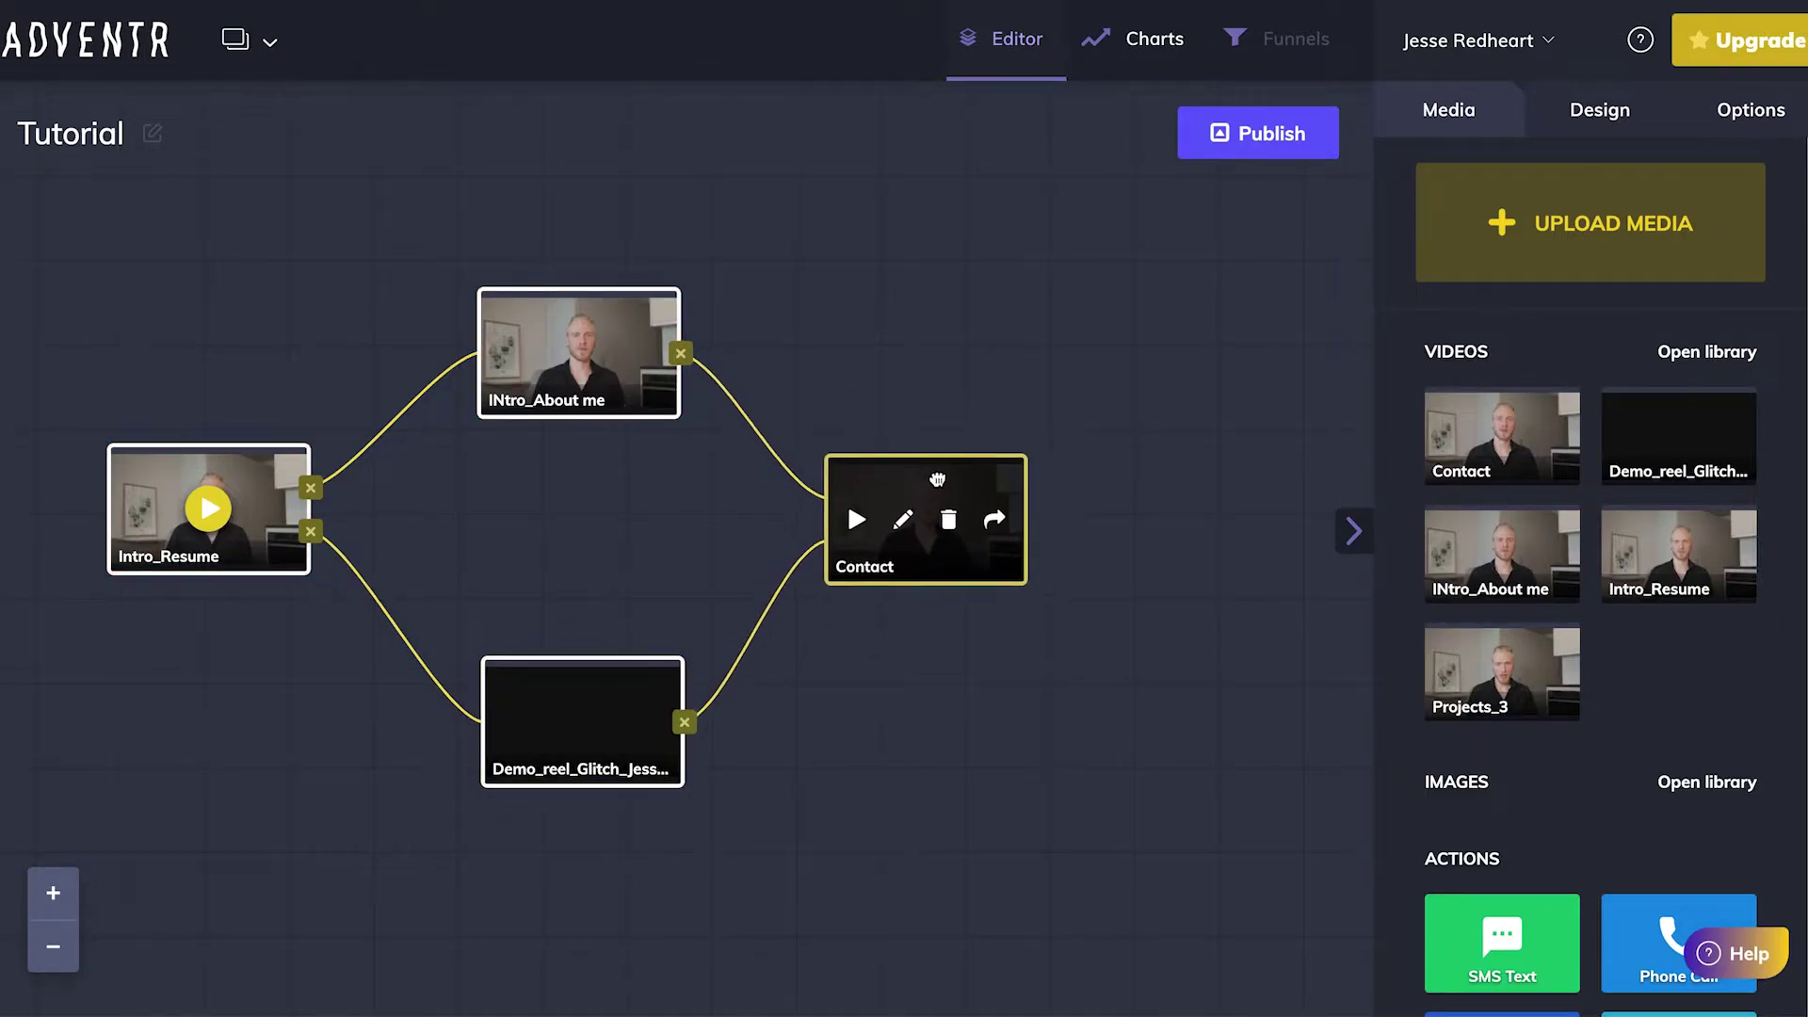
mouse_move(1177, 396)
mouse_down()
mouse_move(1064, 397)
mouse_move(1160, 413)
mouse_up()
scroll(1501, 731, down, 4)
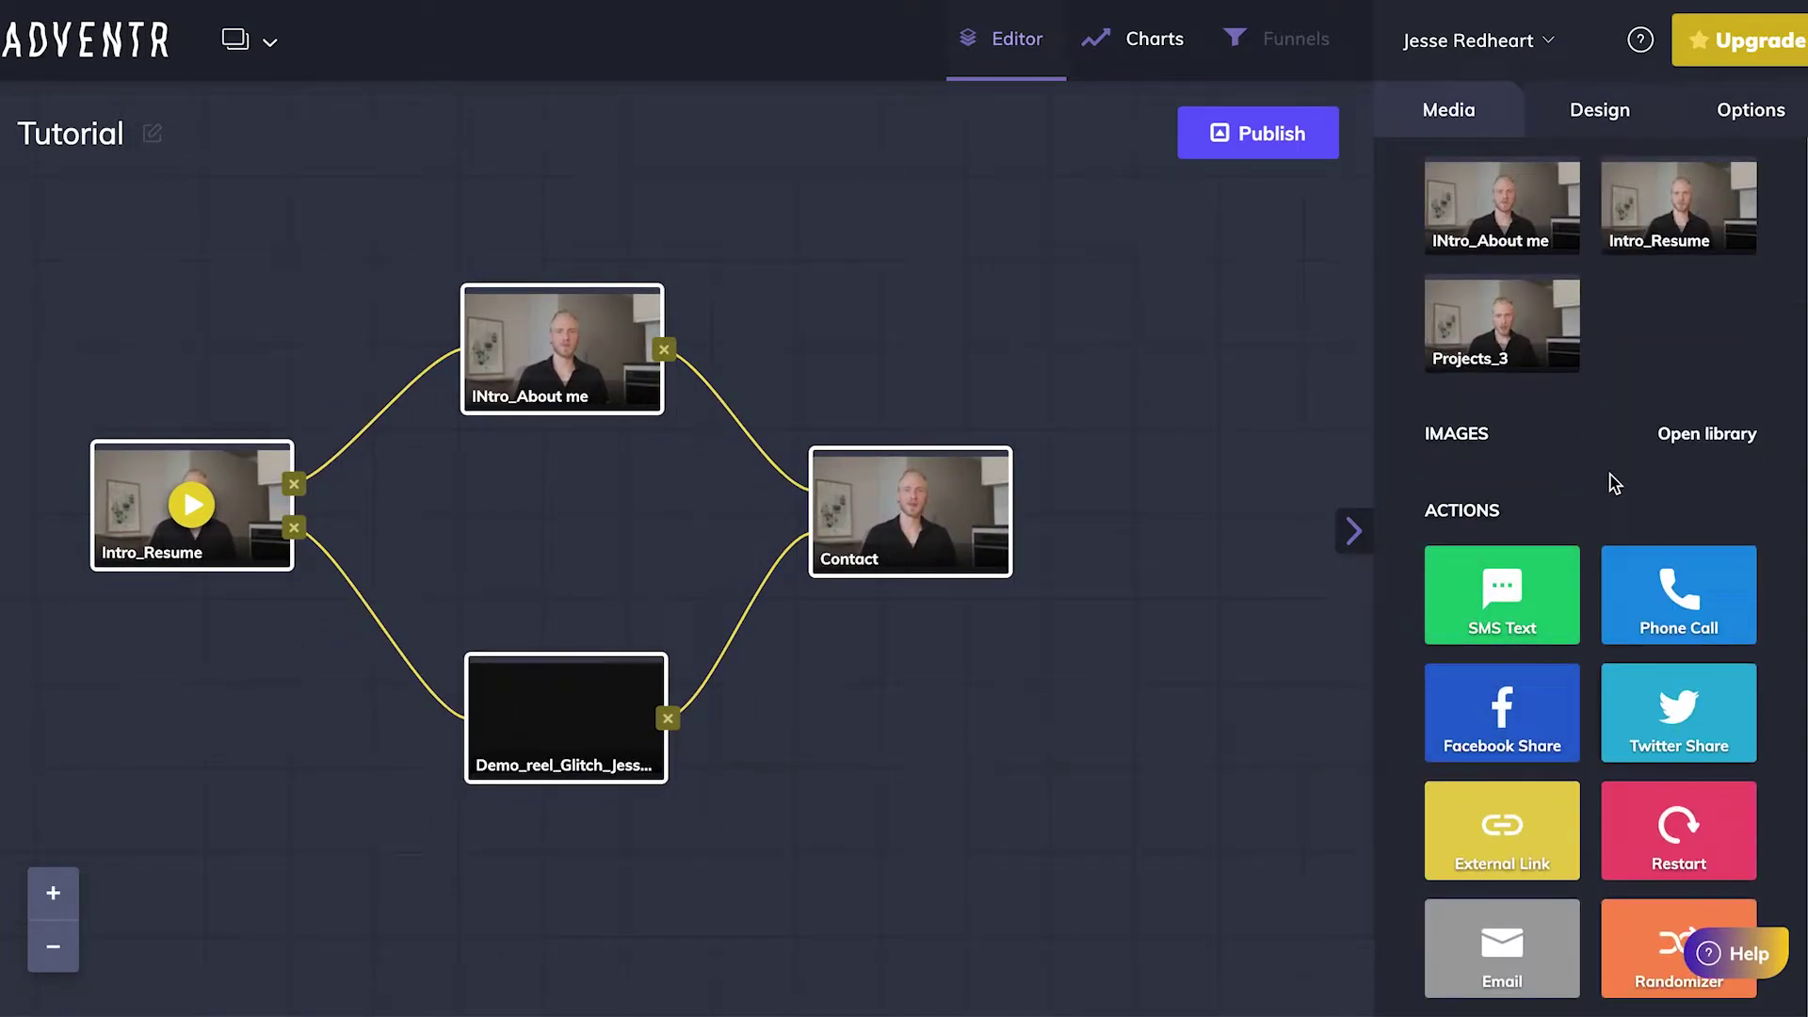
Add Email, External Link and SMS Text action tiles to the canvas
drag(1505, 947, 1255, 414)
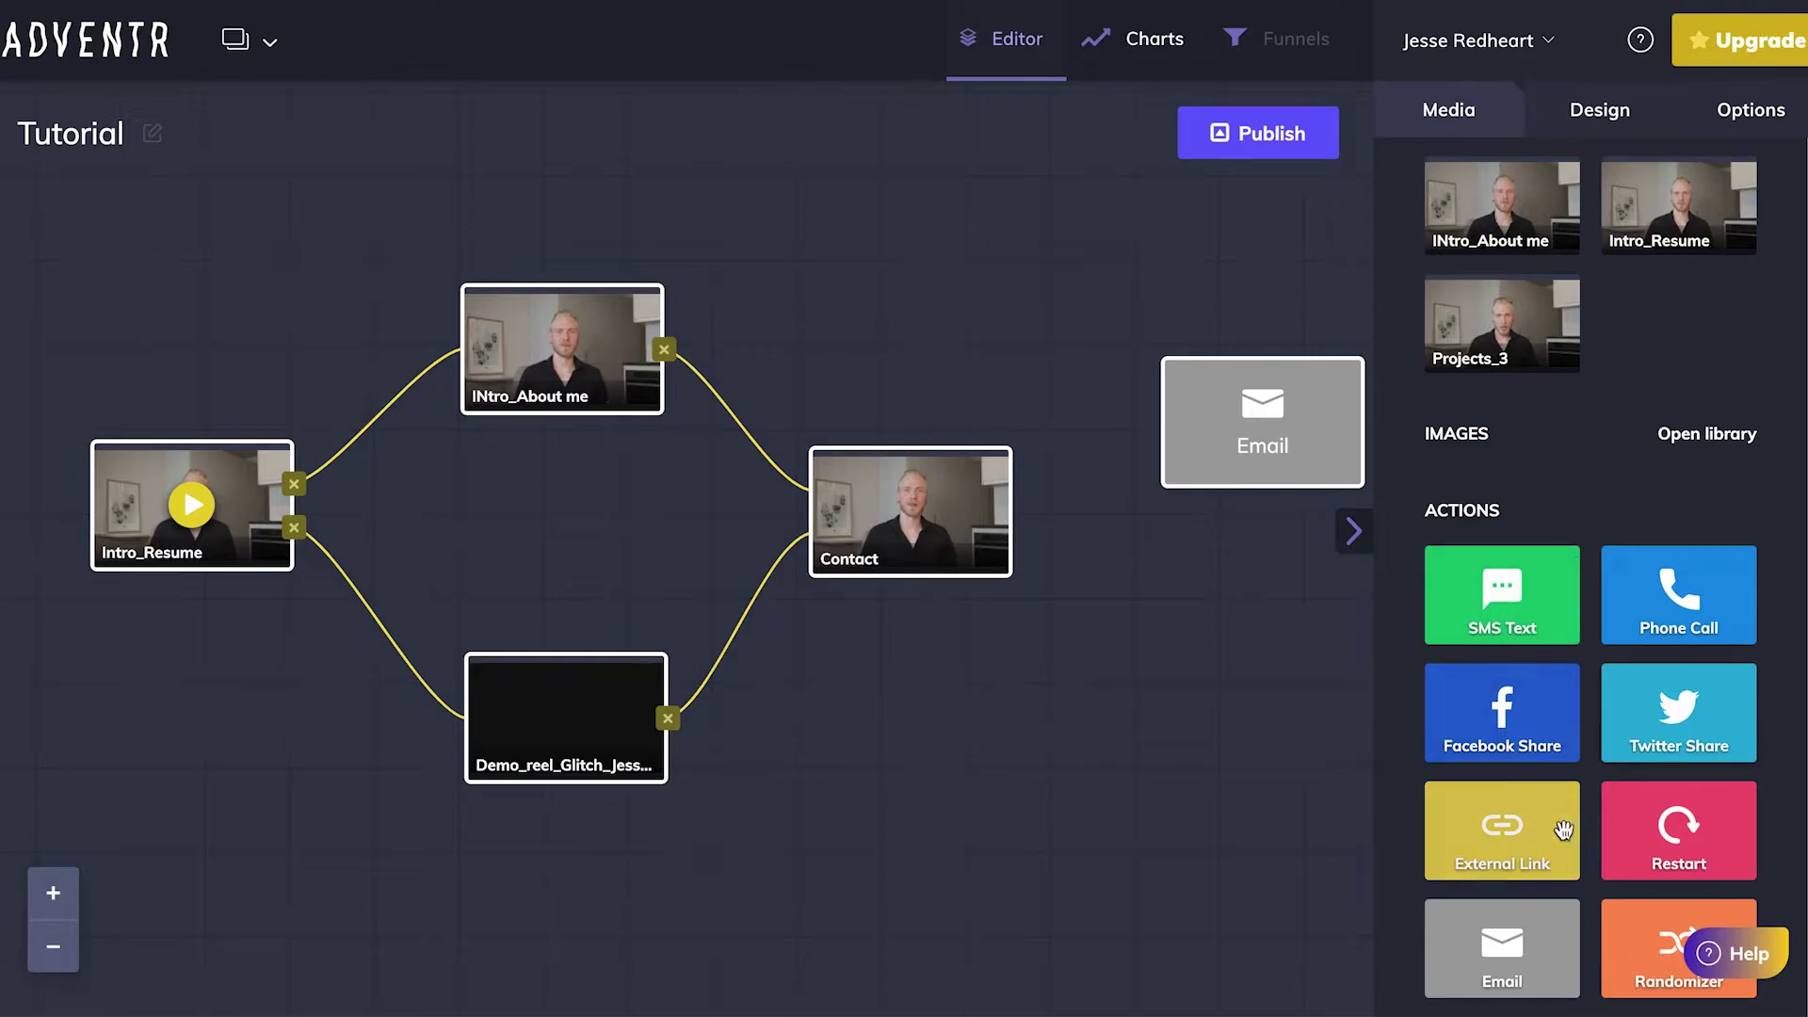
scroll(1309, 818, right, 3)
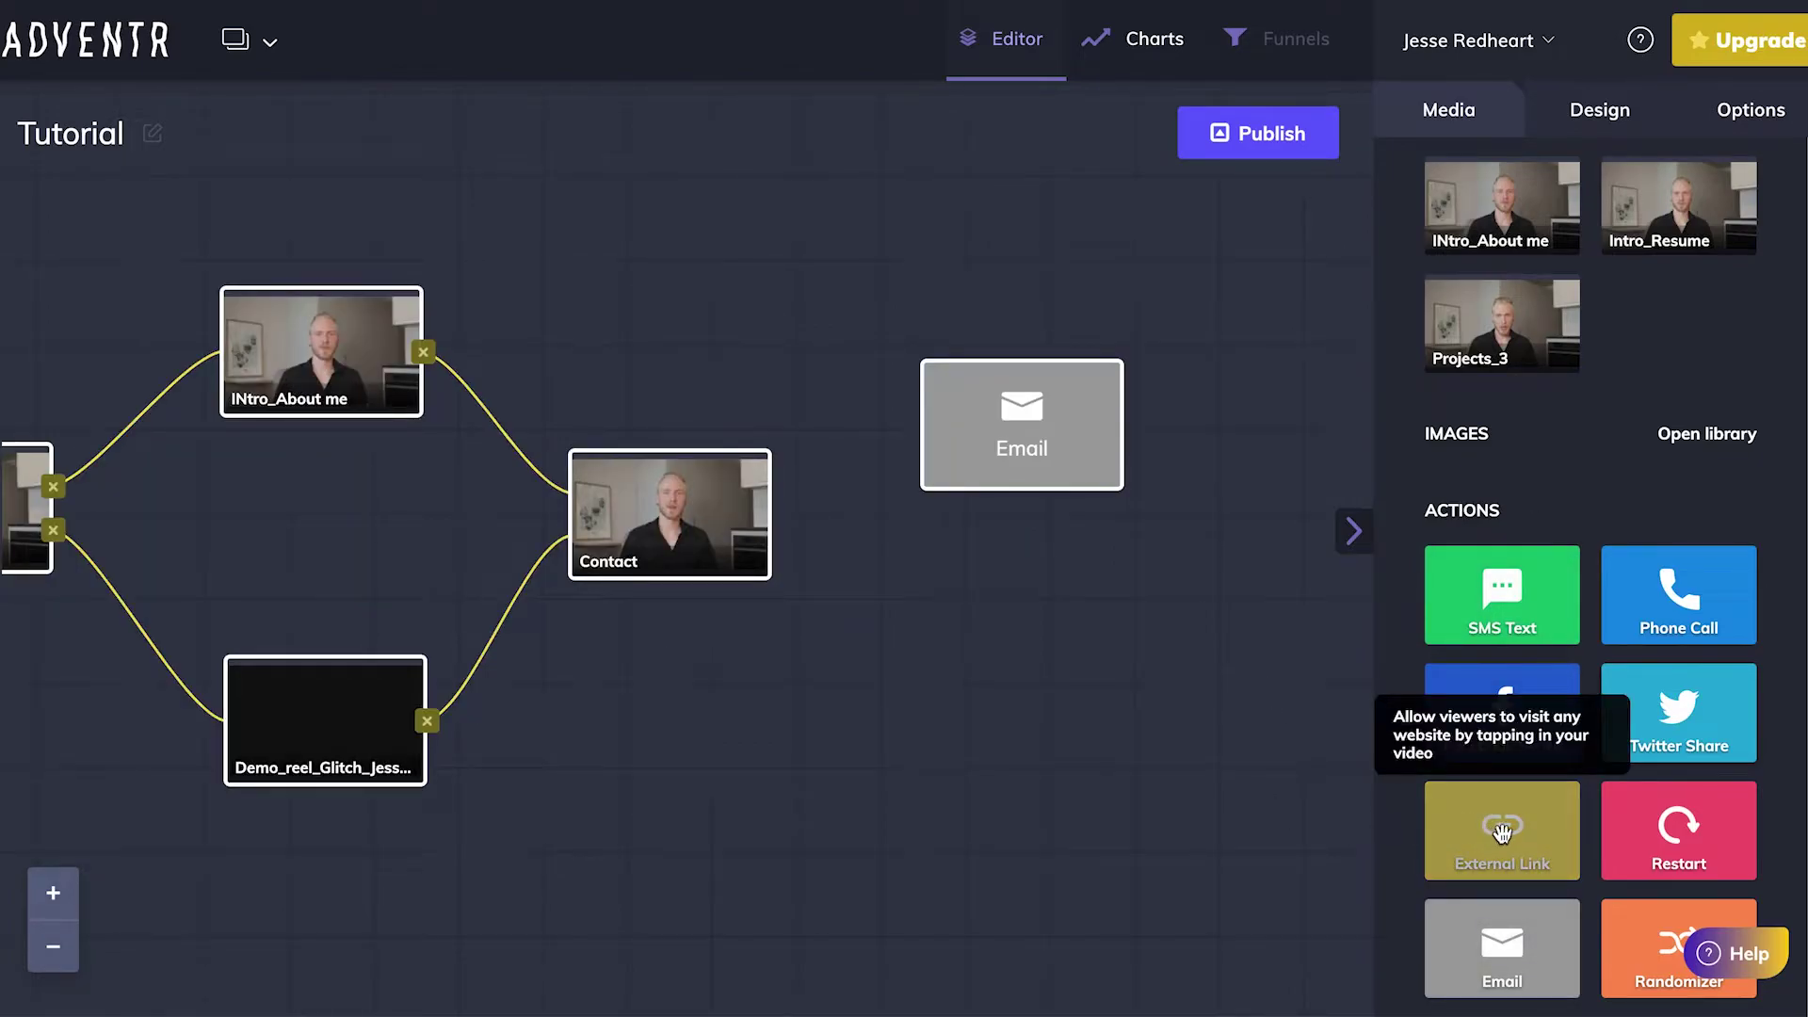
drag(1502, 829, 1052, 580)
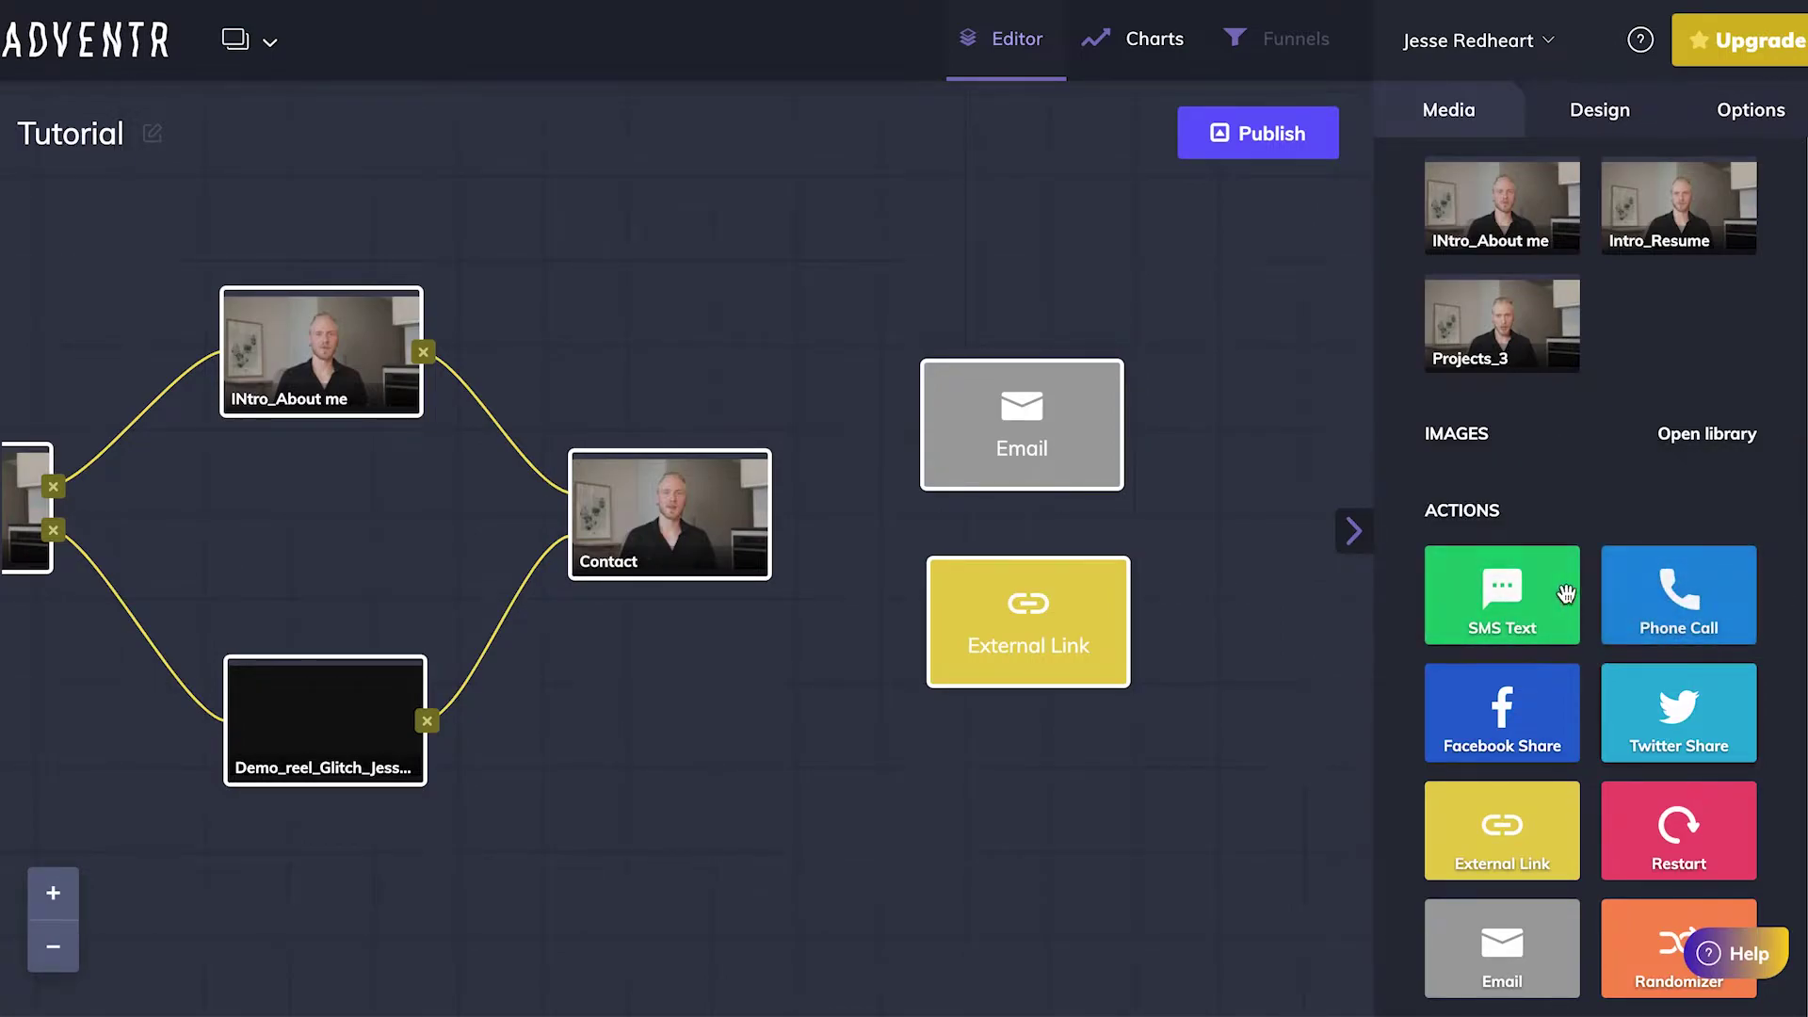
drag(1536, 583, 999, 766)
Link Contact to the Email, External Link and SMS Text actions
mouse_move(738, 518)
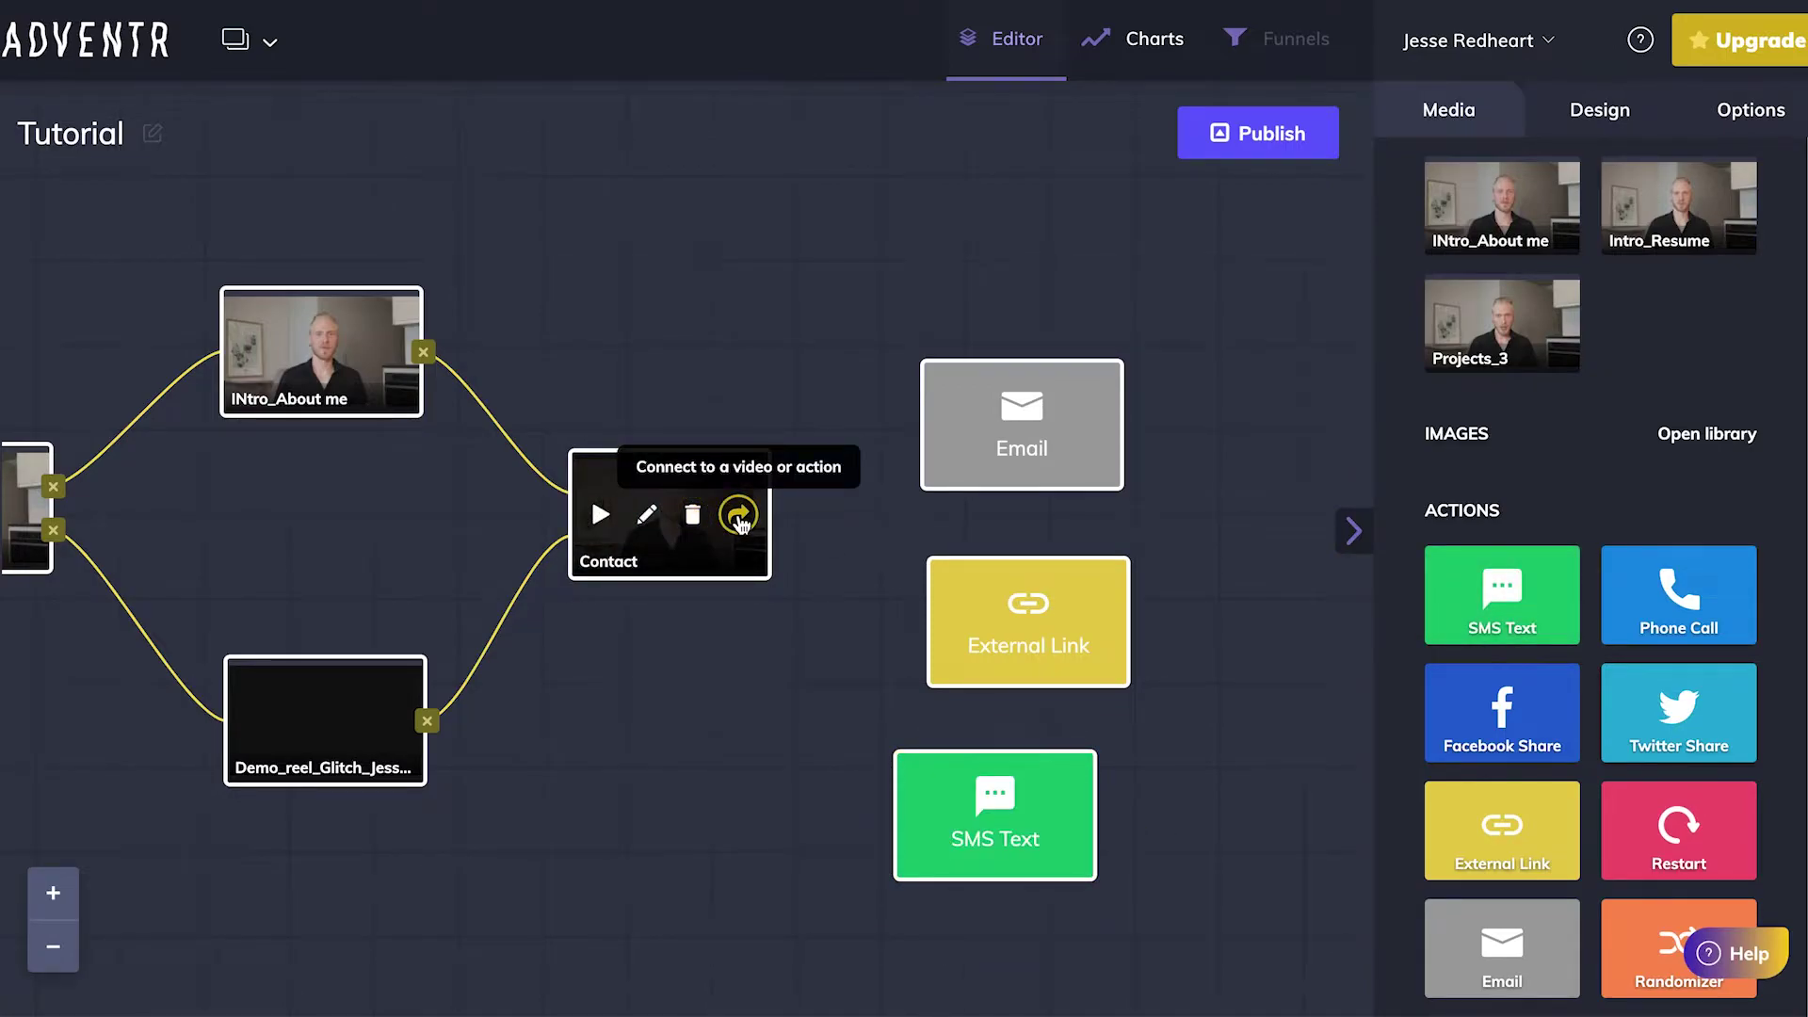
click(738, 518)
click(942, 429)
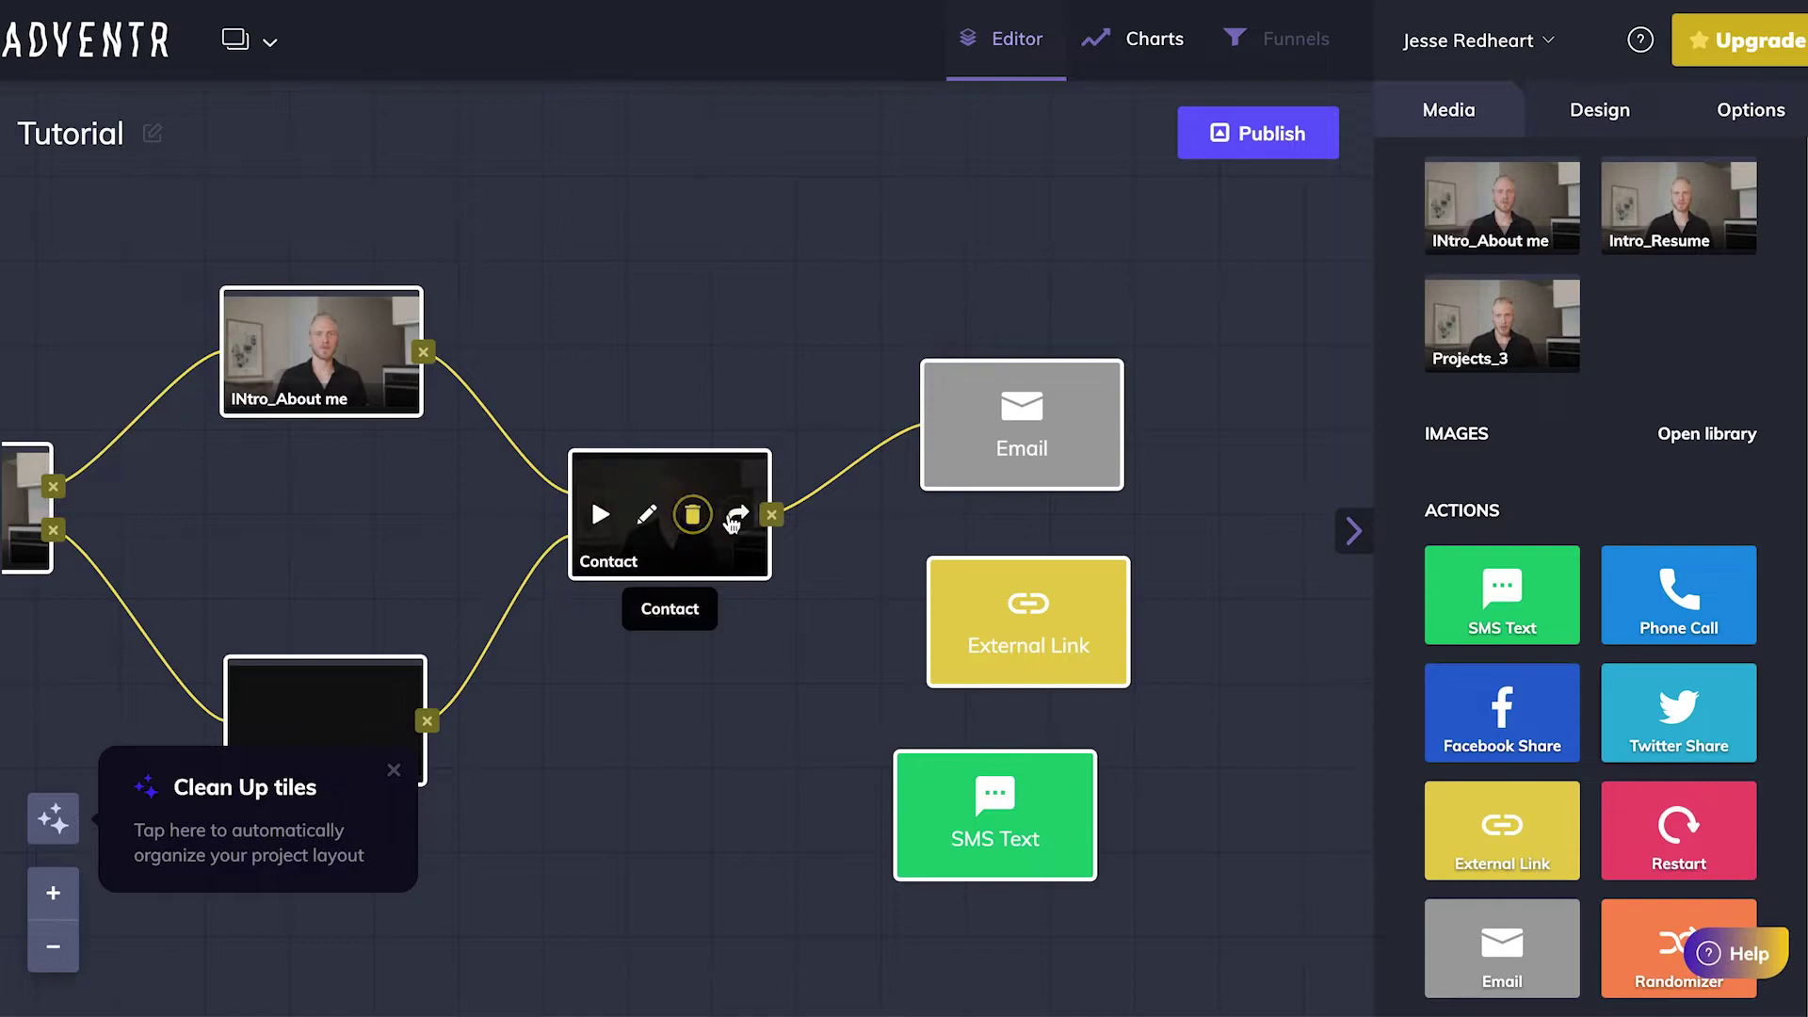
click(736, 520)
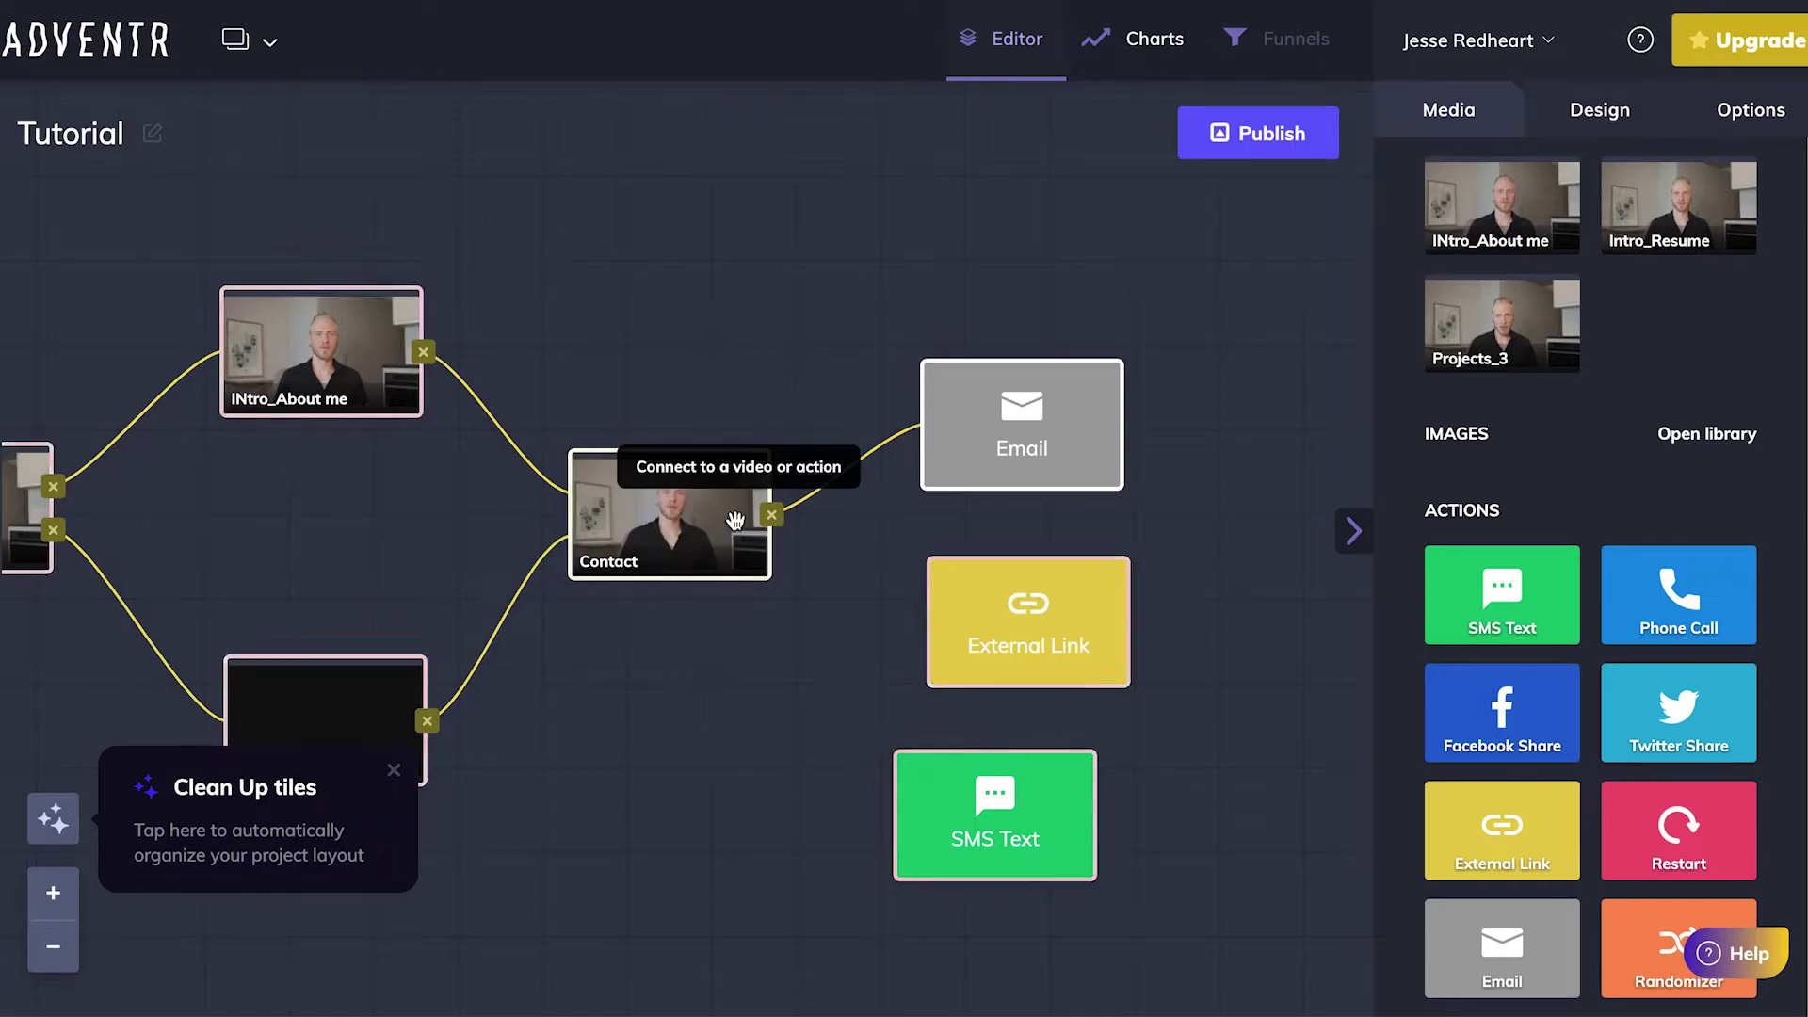
click(963, 601)
click(735, 518)
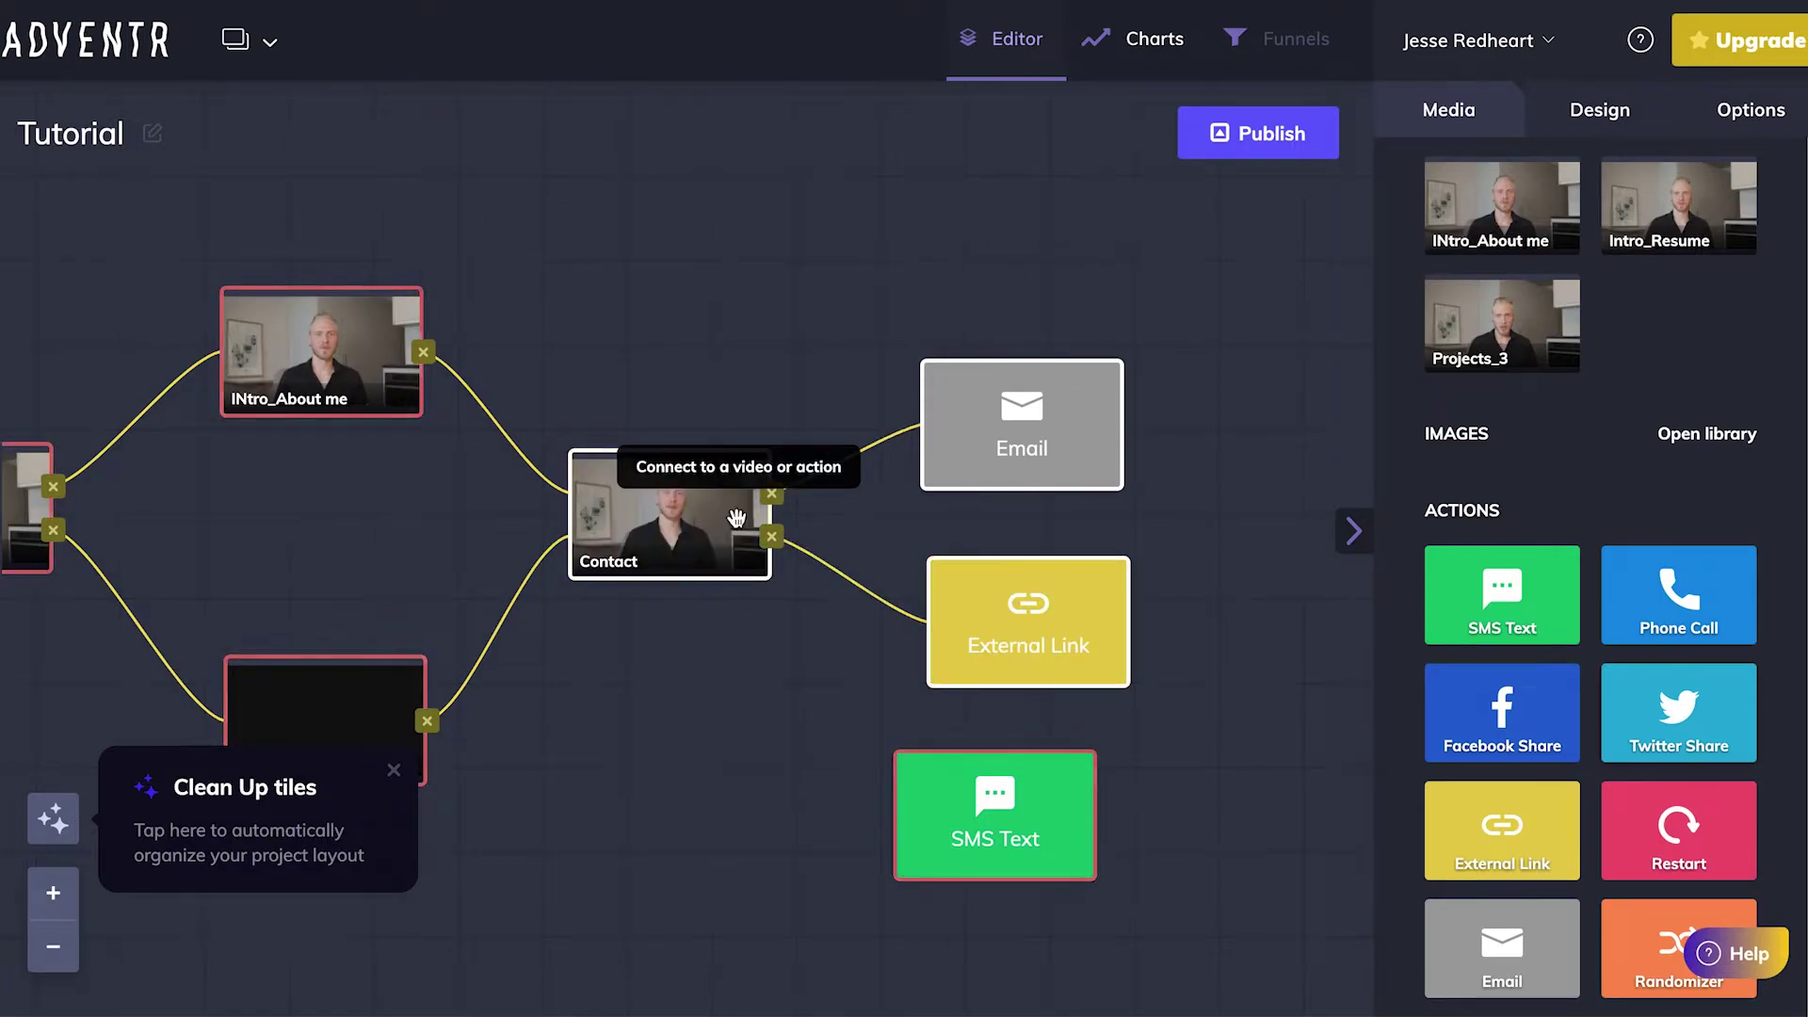
click(970, 795)
Tidy the tiles with Clean Up and bring the compact flow into view
drag(678, 735, 839, 775)
mouse_move(1162, 373)
mouse_down()
mouse_move(1168, 322)
mouse_move(1174, 350)
mouse_up()
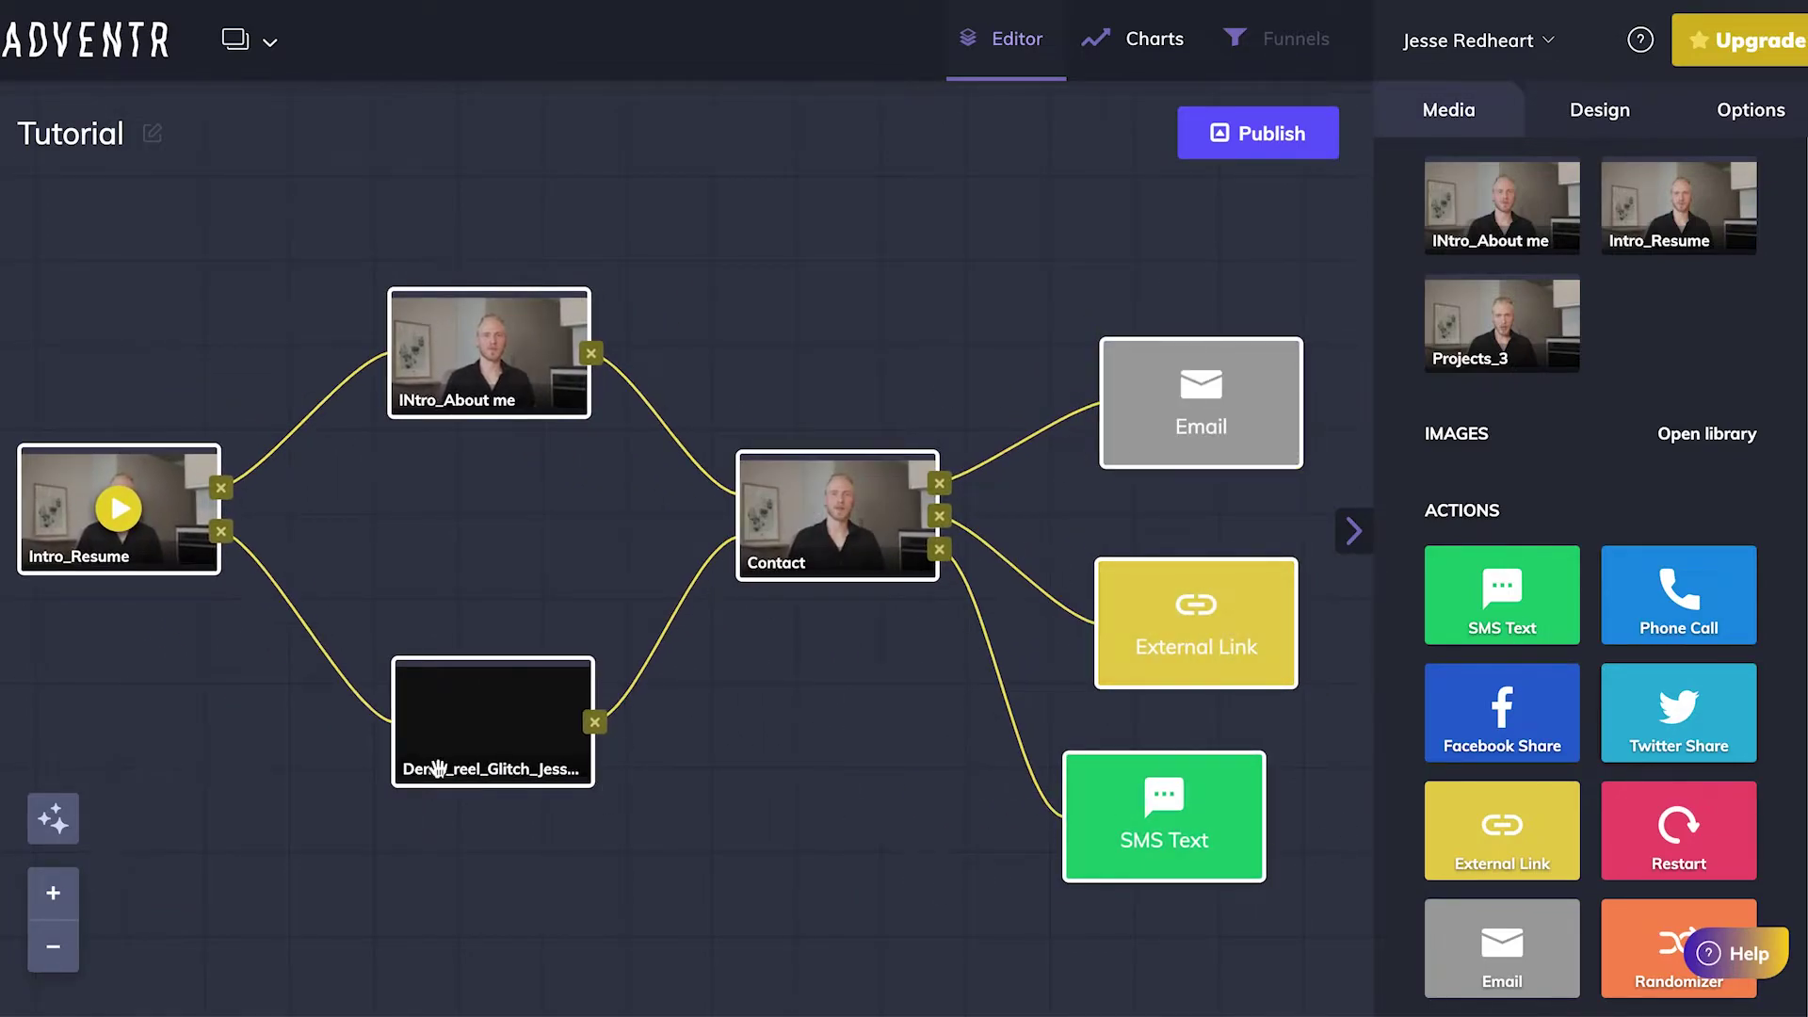
click(54, 822)
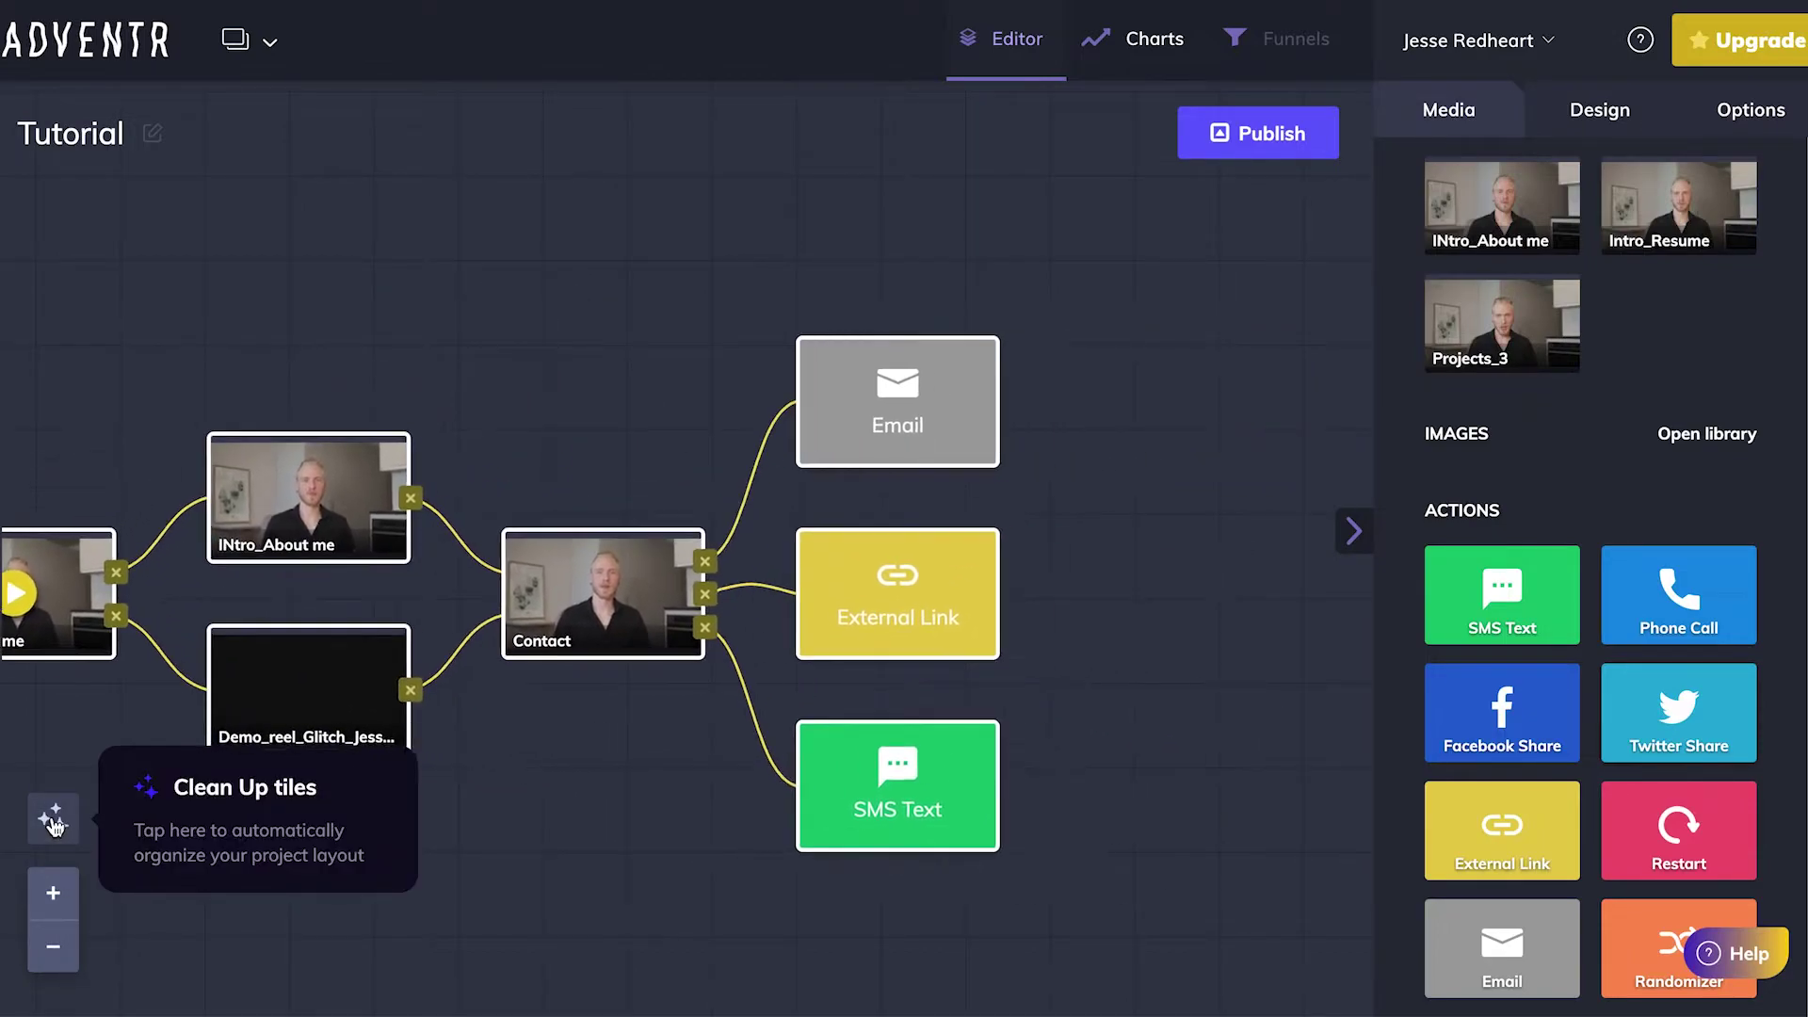
drag(635, 759, 822, 703)
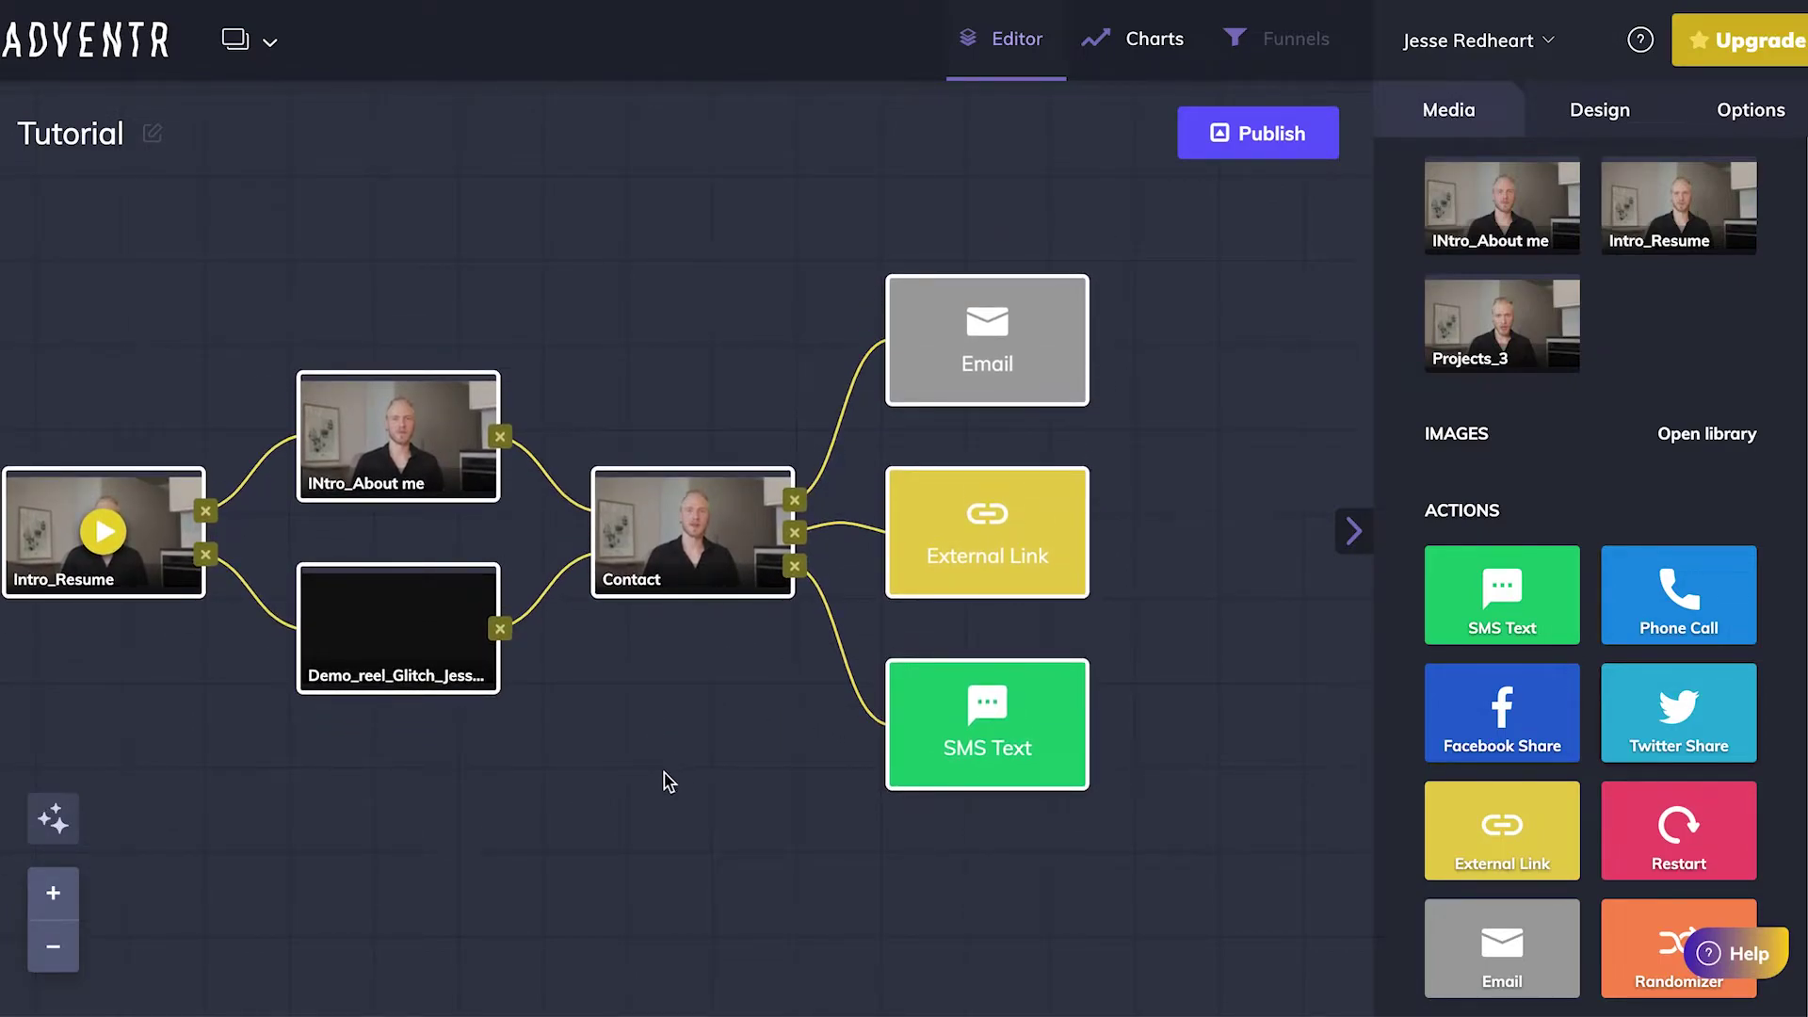
Fill in the Email action's contact name and e-mail address
click(953, 346)
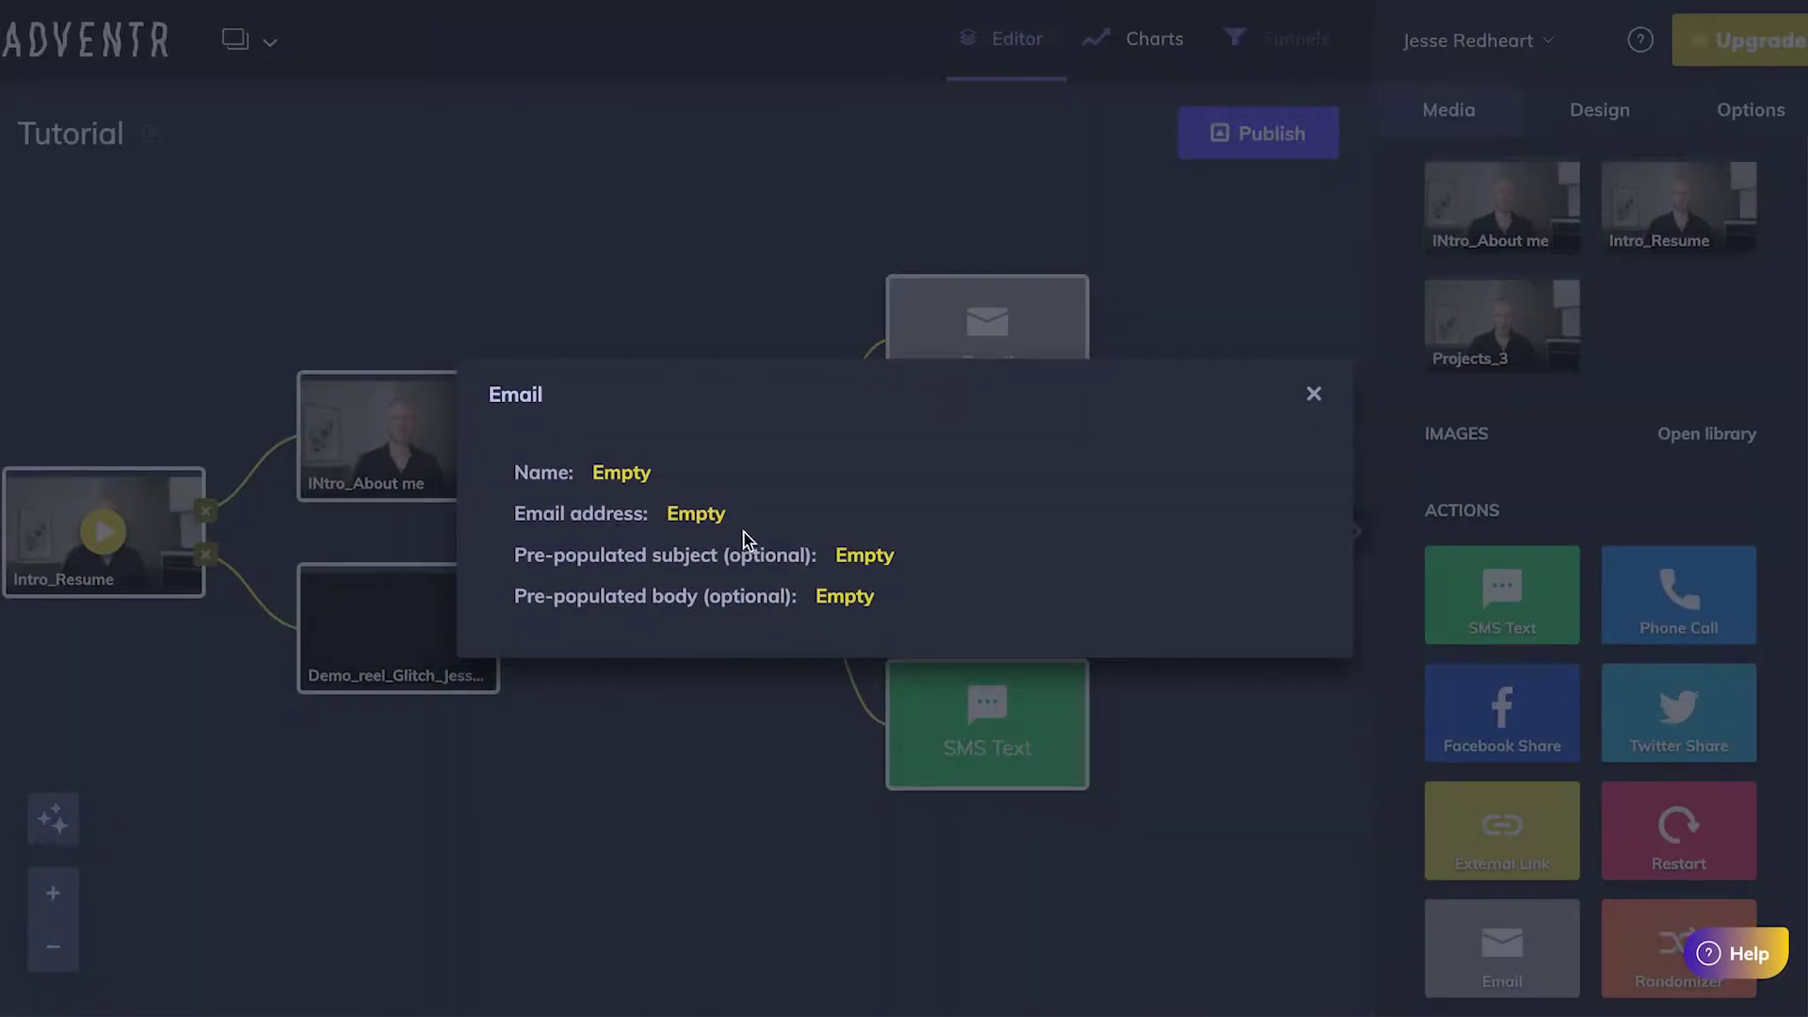
click(707, 514)
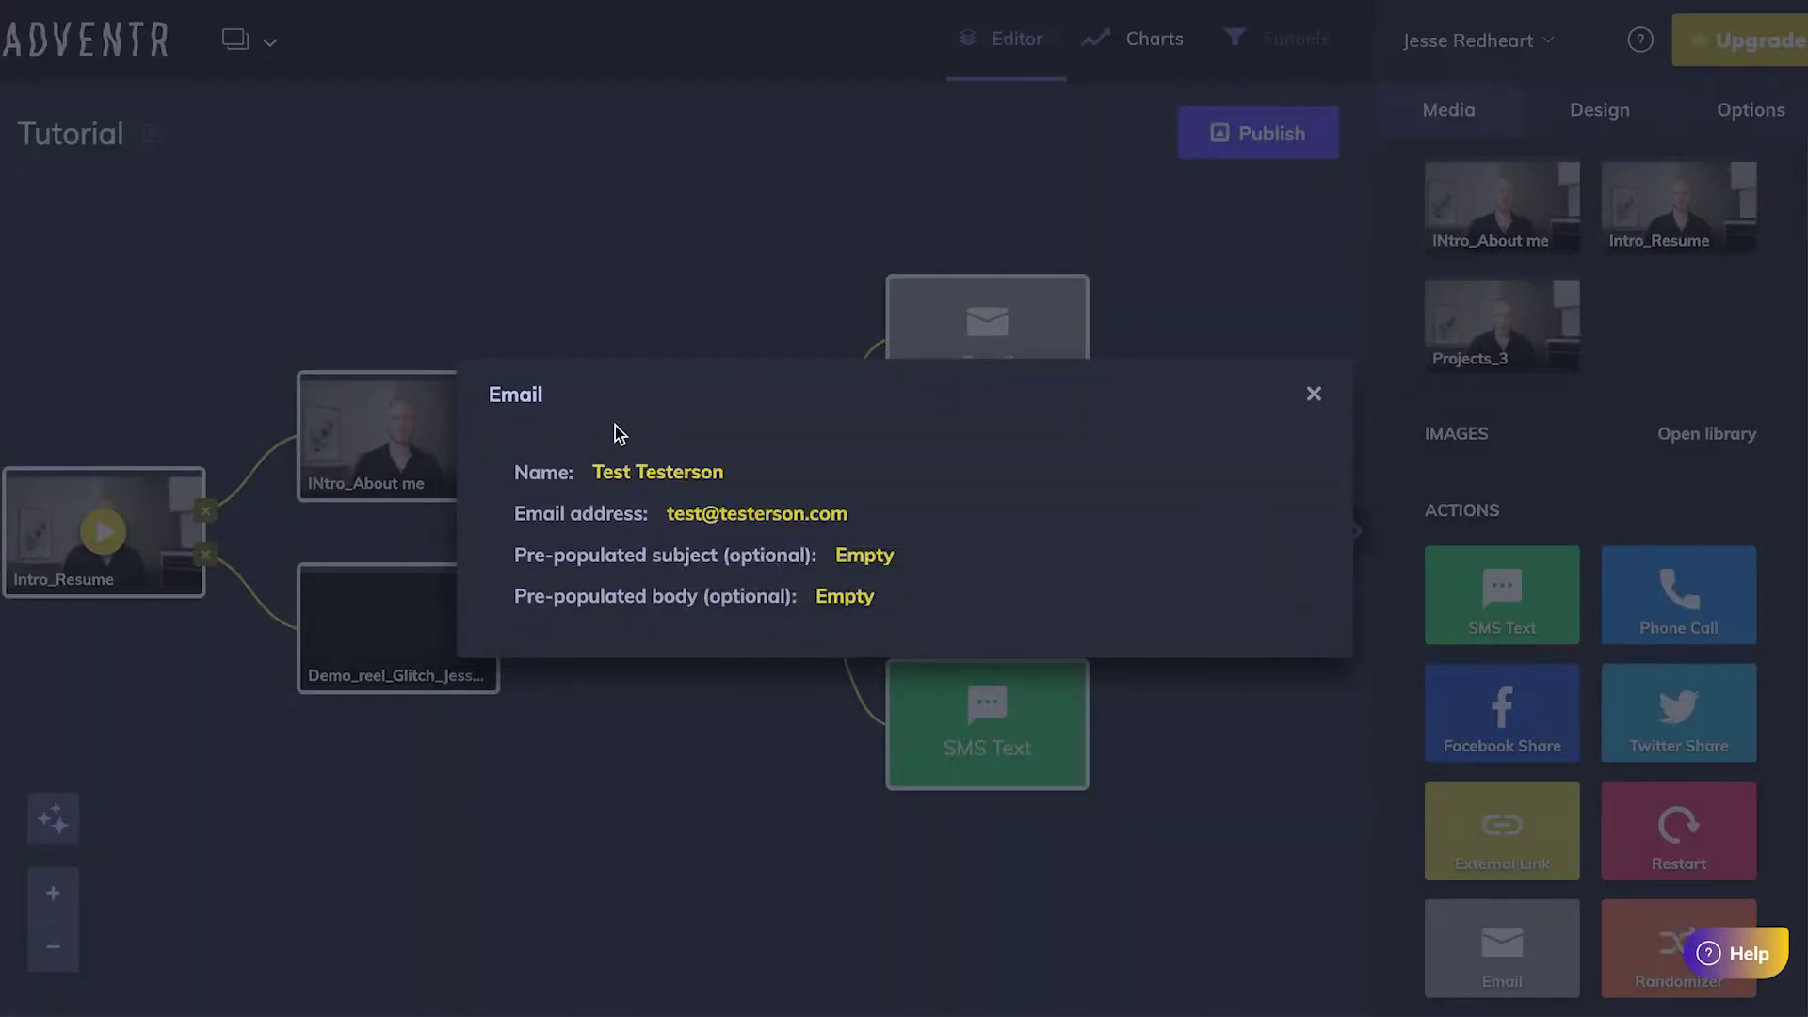
click(726, 859)
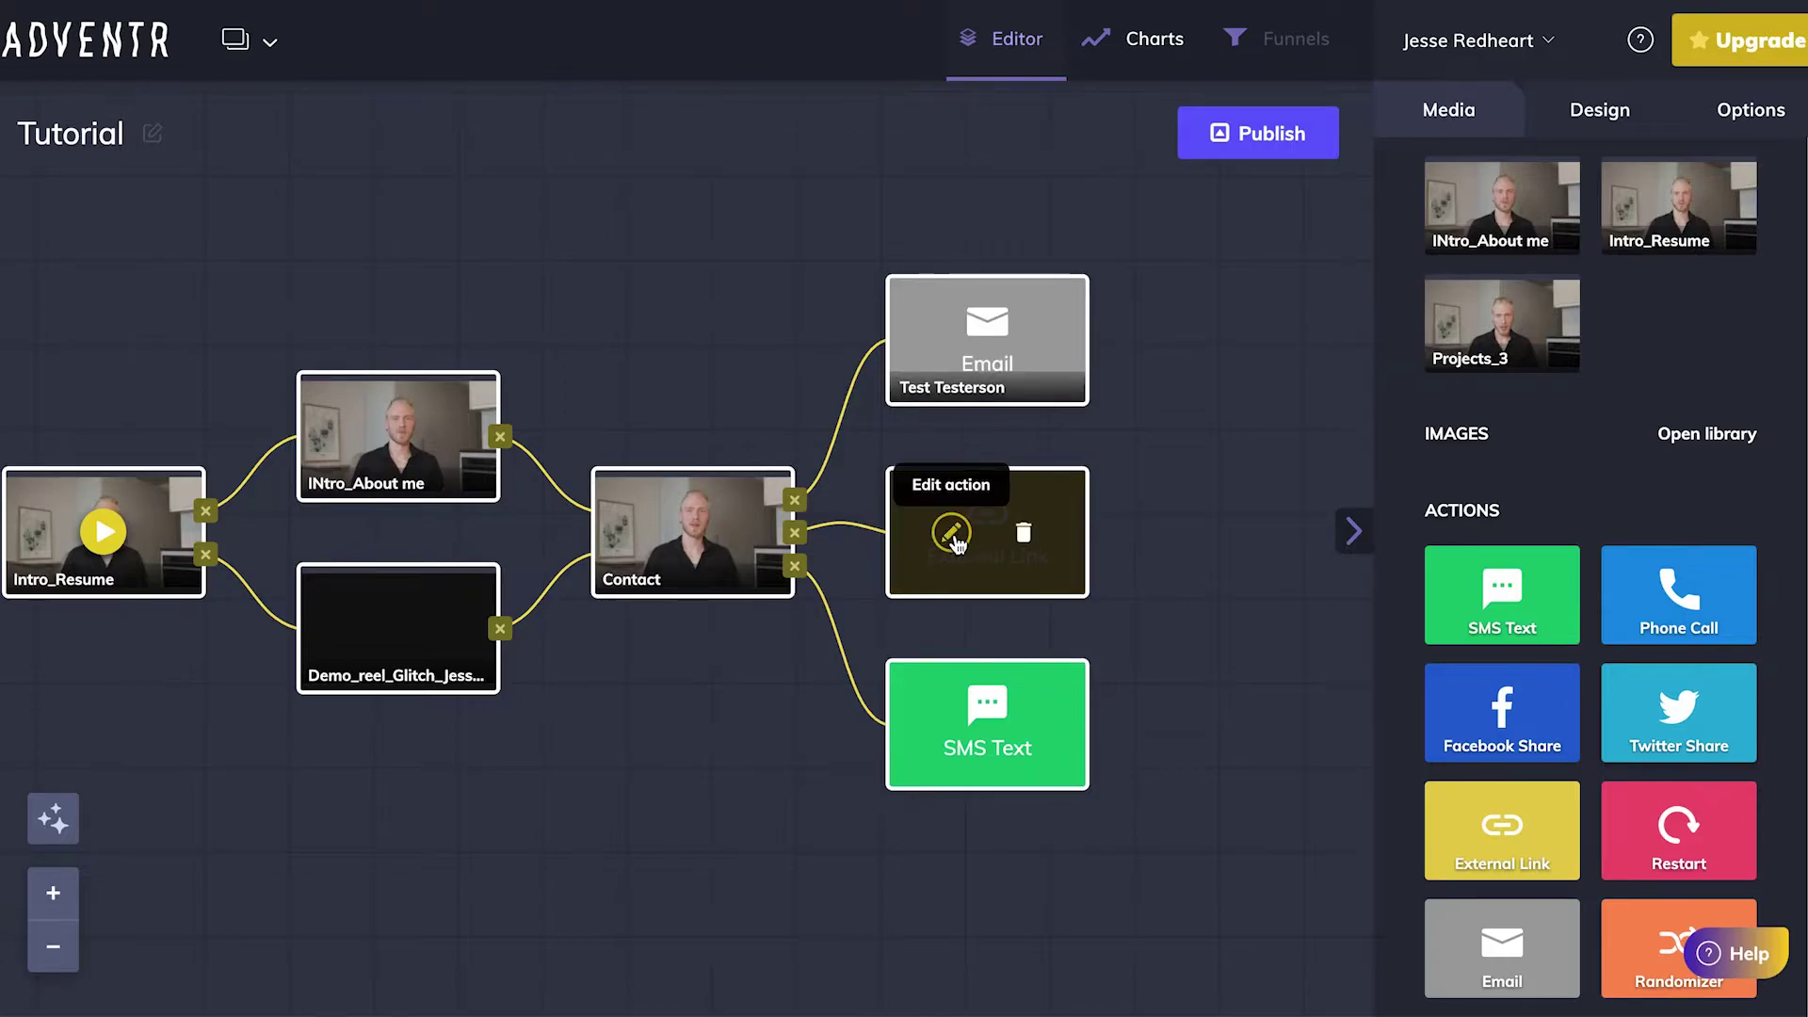
Point the External Link action to the personal website URL
click(943, 552)
click(649, 525)
text(https://jesseredheart.com/)
key(Return)
click(780, 780)
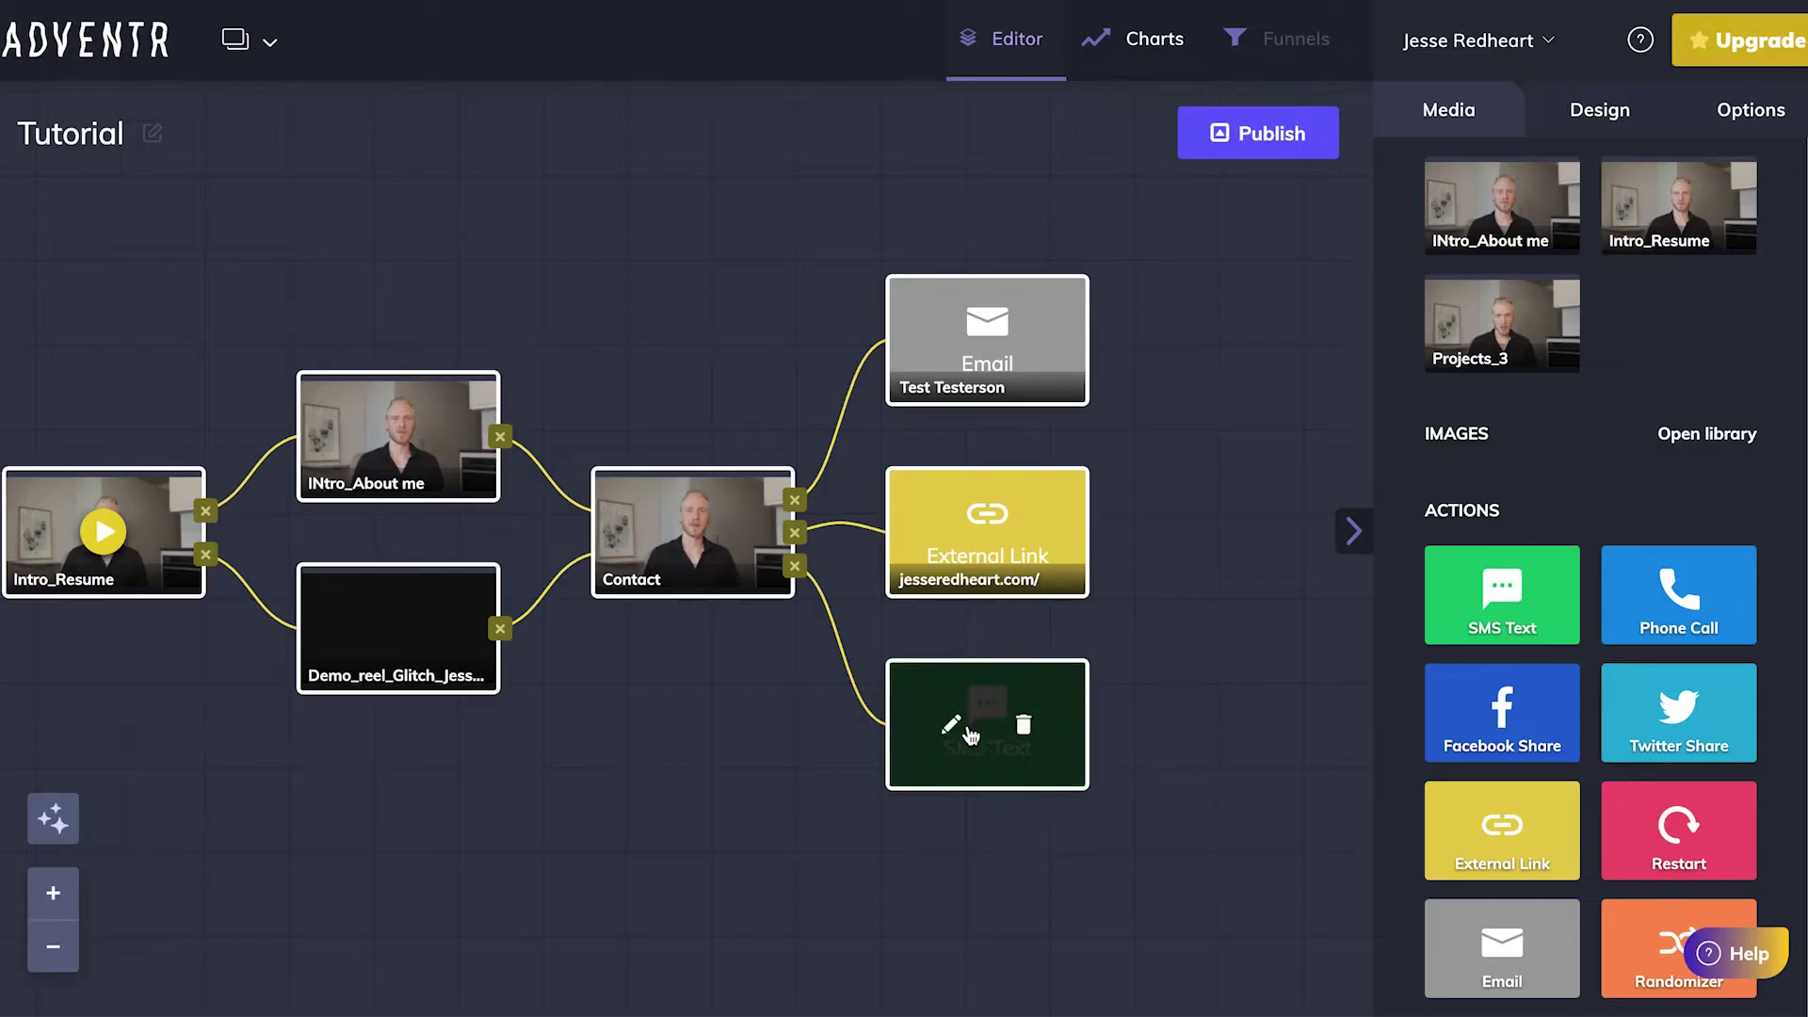
Review the SMS Text action's settings, leaving them unchanged
click(956, 723)
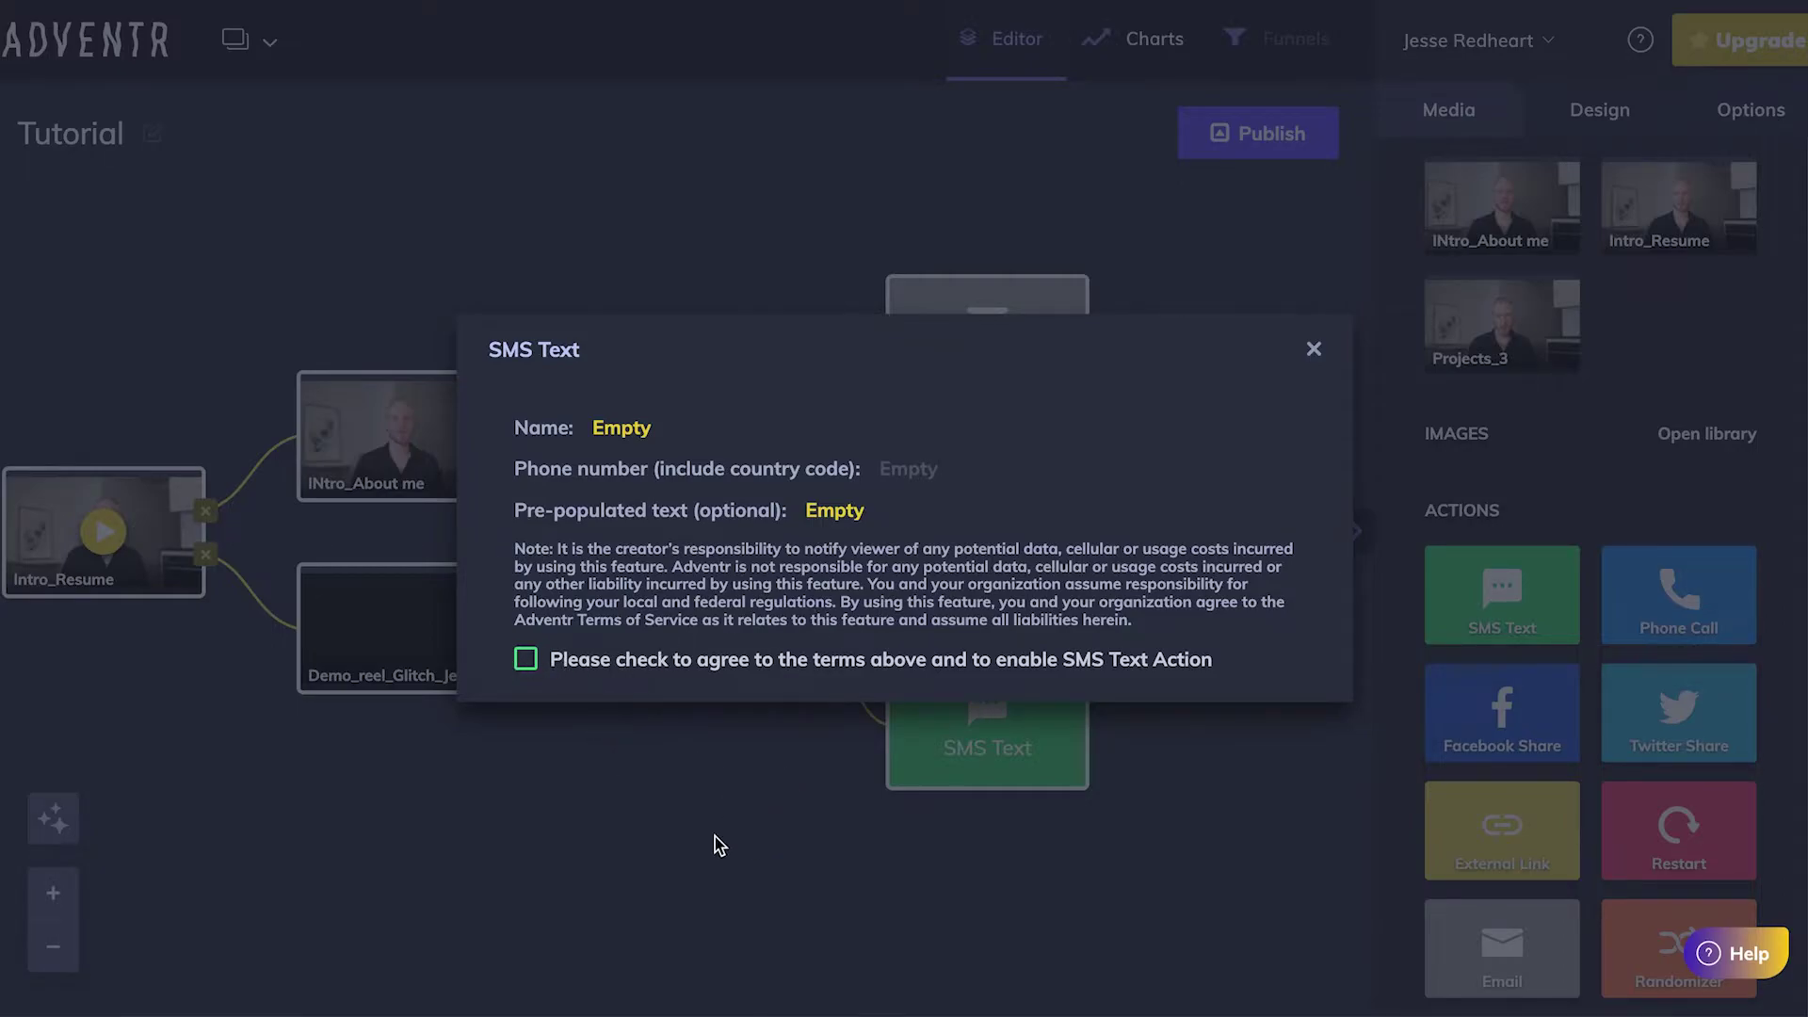
click(715, 836)
click(622, 555)
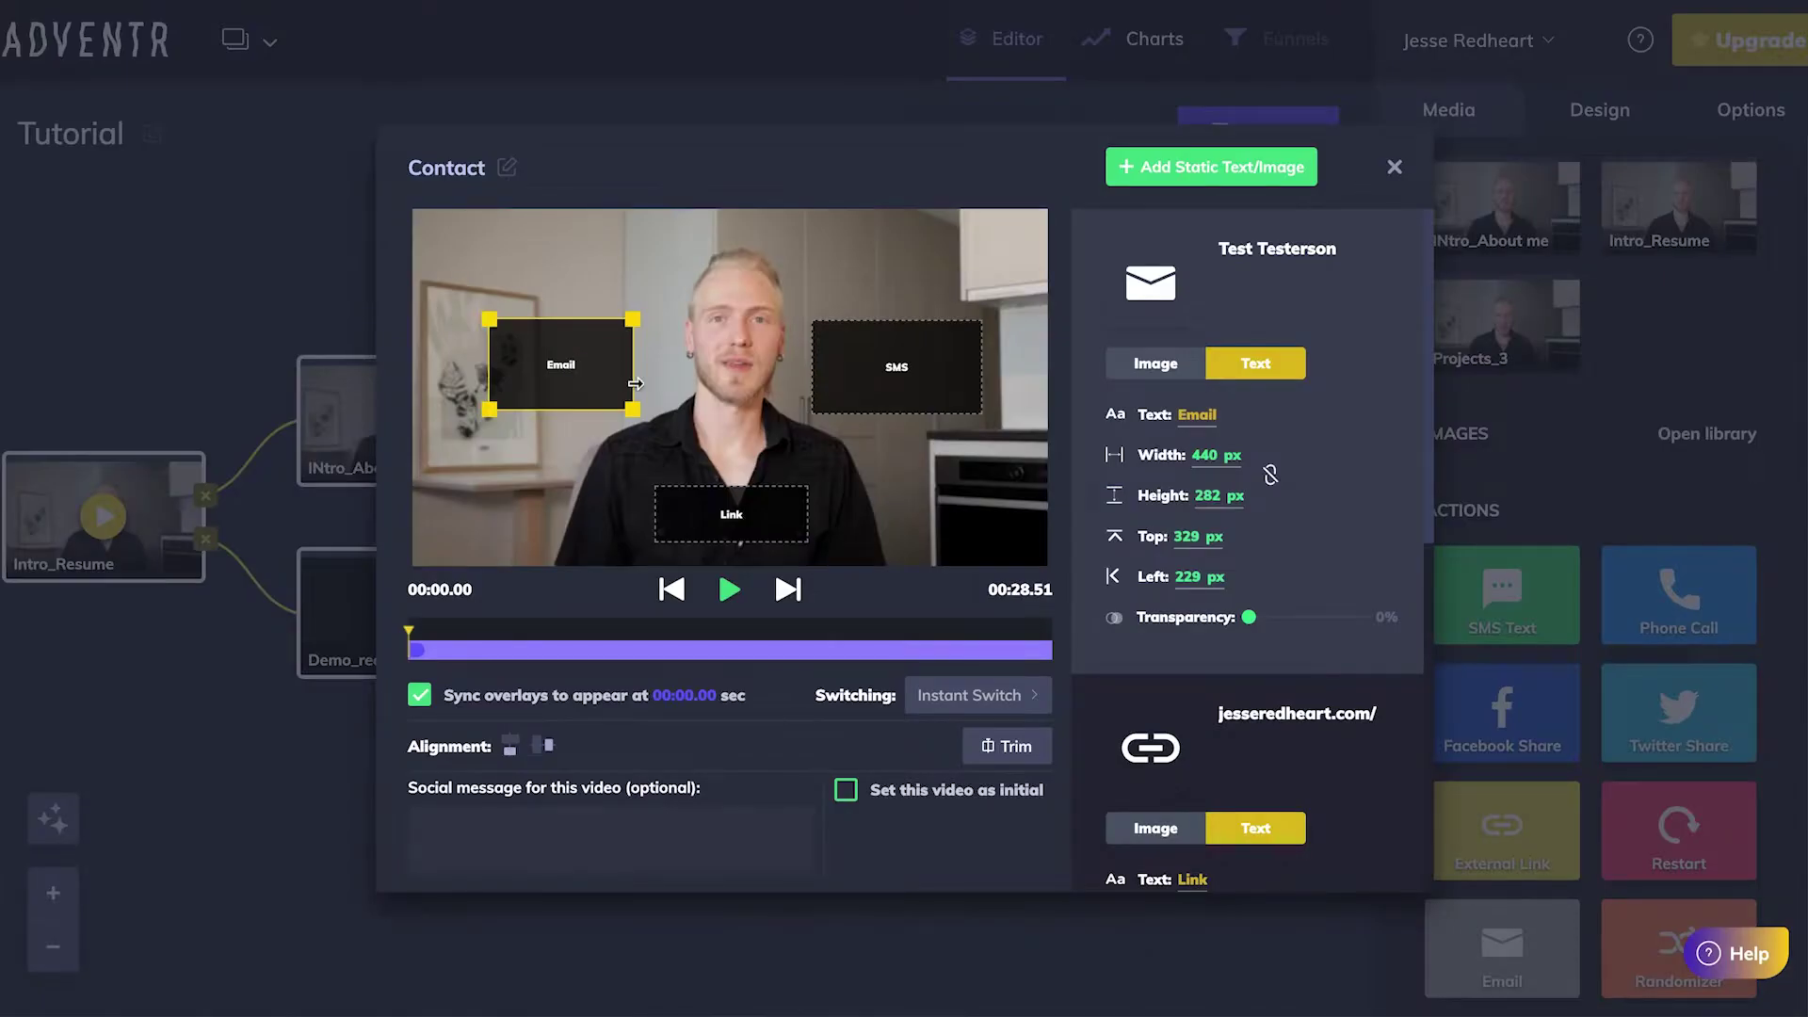
Nudge Contact's SMS button overlay down-left, narrow it slightly, and close the editor
drag(888, 369, 881, 368)
mouse_move(983, 325)
mouse_down()
mouse_move(951, 330)
mouse_move(970, 328)
mouse_up()
click(415, 420)
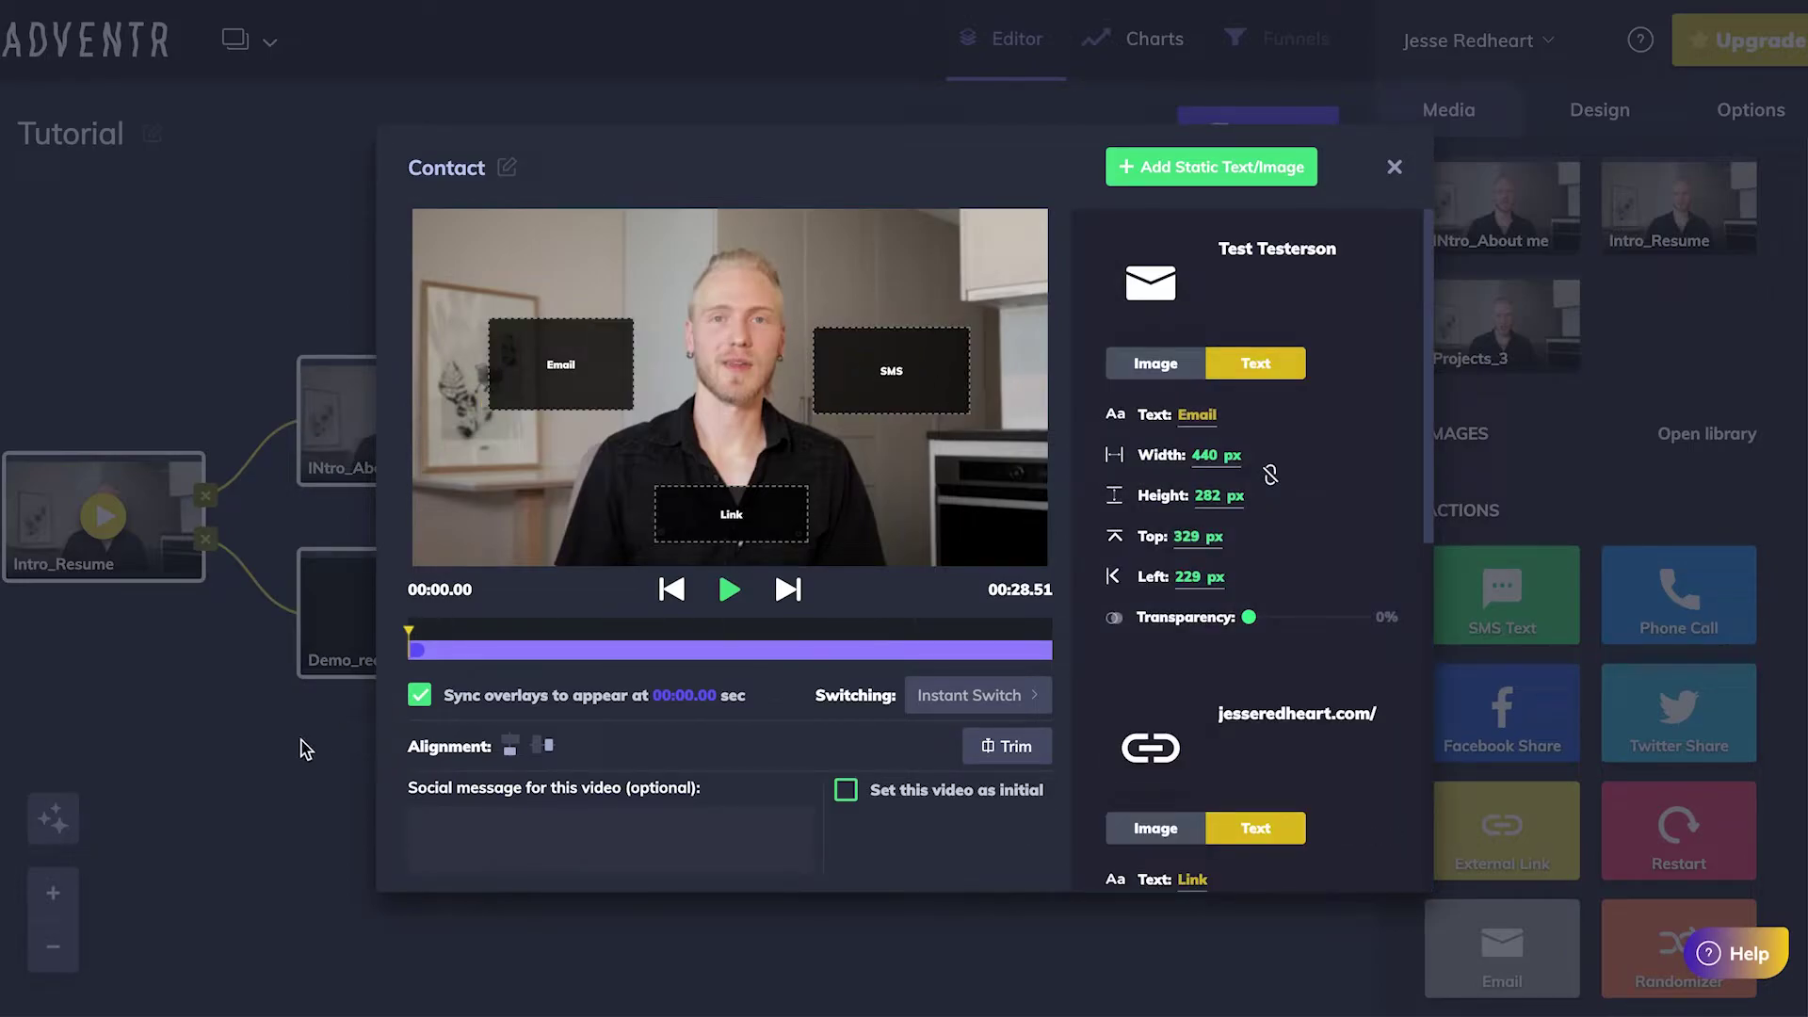
click(276, 806)
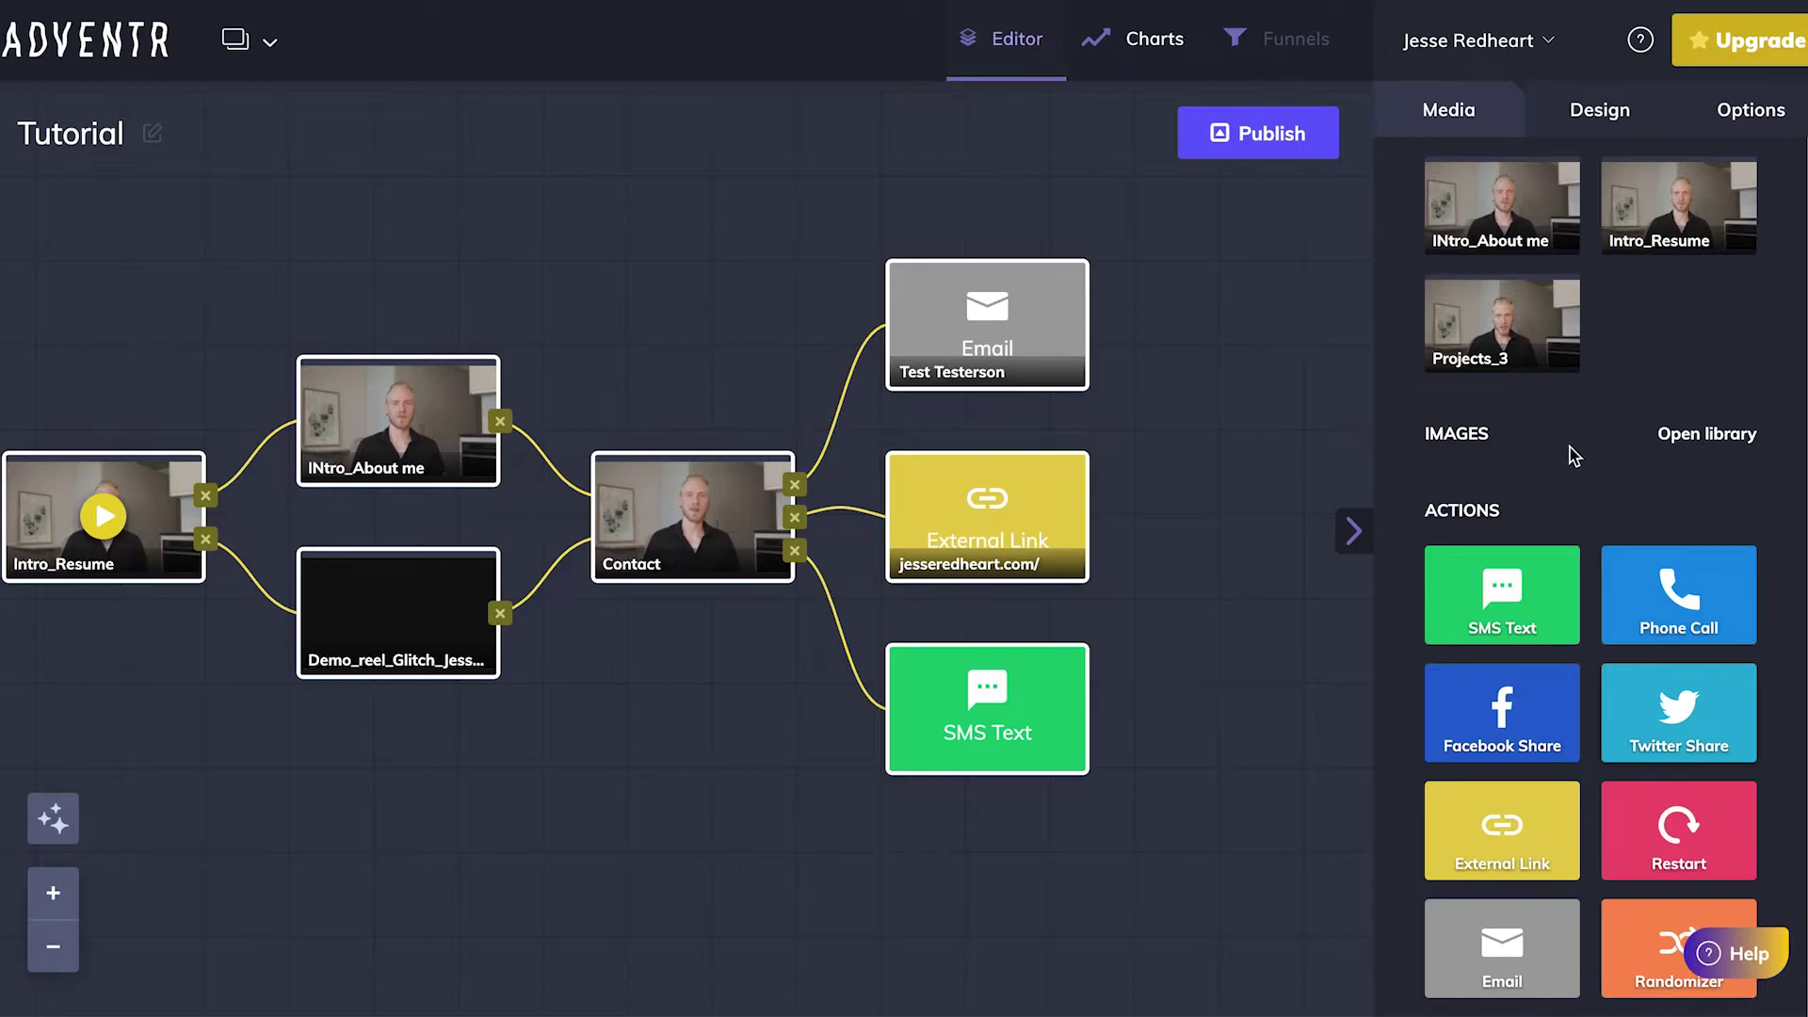
Link letter_V2, letter_V2_Hover, contact_V2 and contact_V2_Hover images from the media library
click(1708, 435)
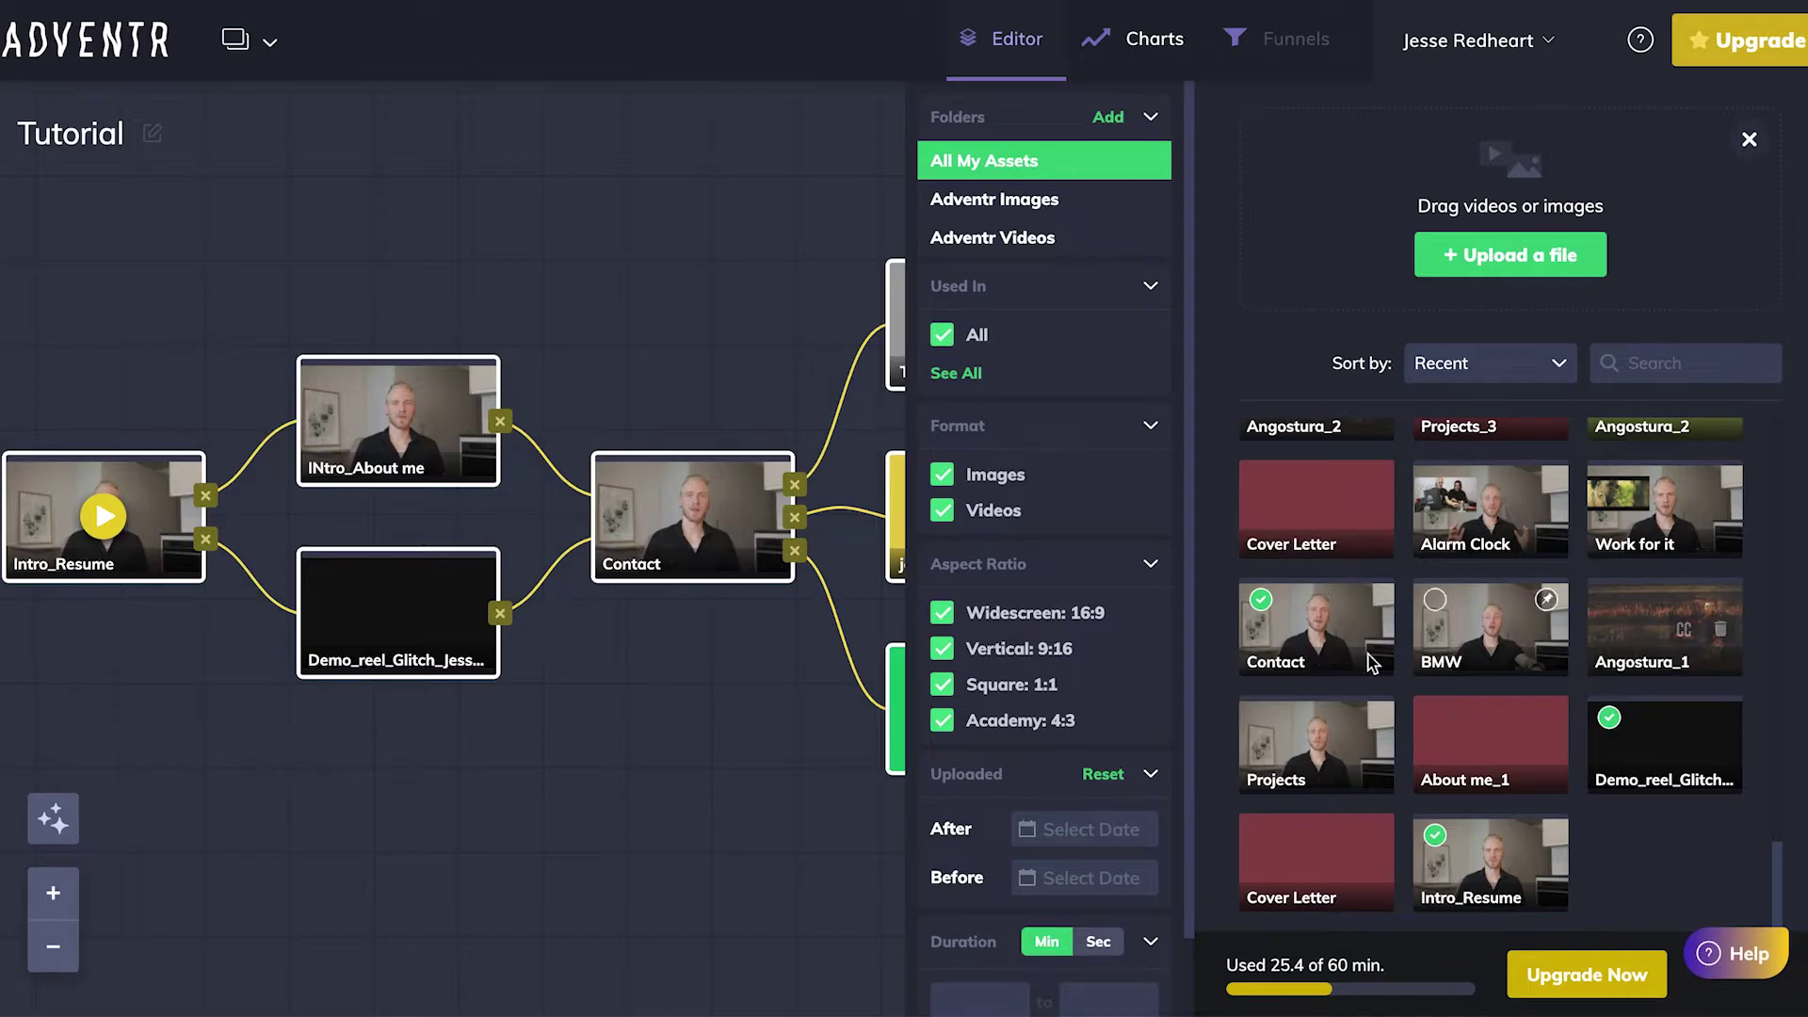
click(942, 509)
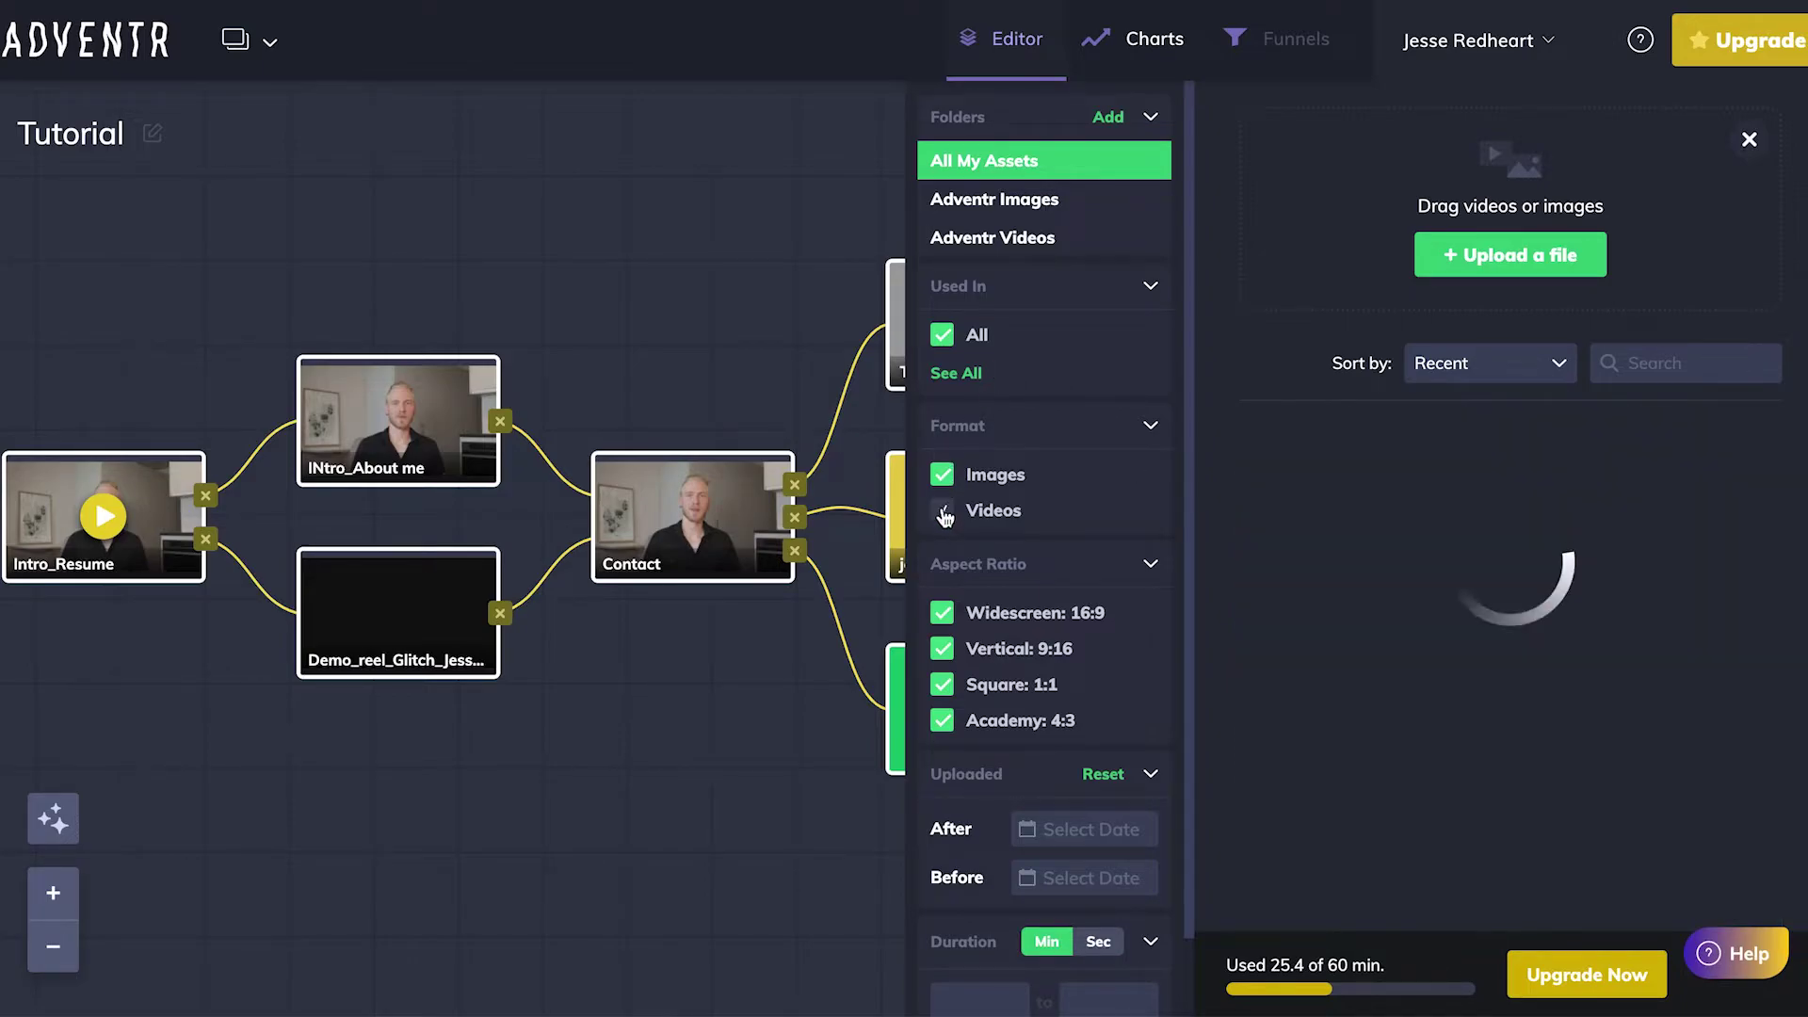
scroll(1470, 471, down, 1)
scroll(1507, 466, up, 1)
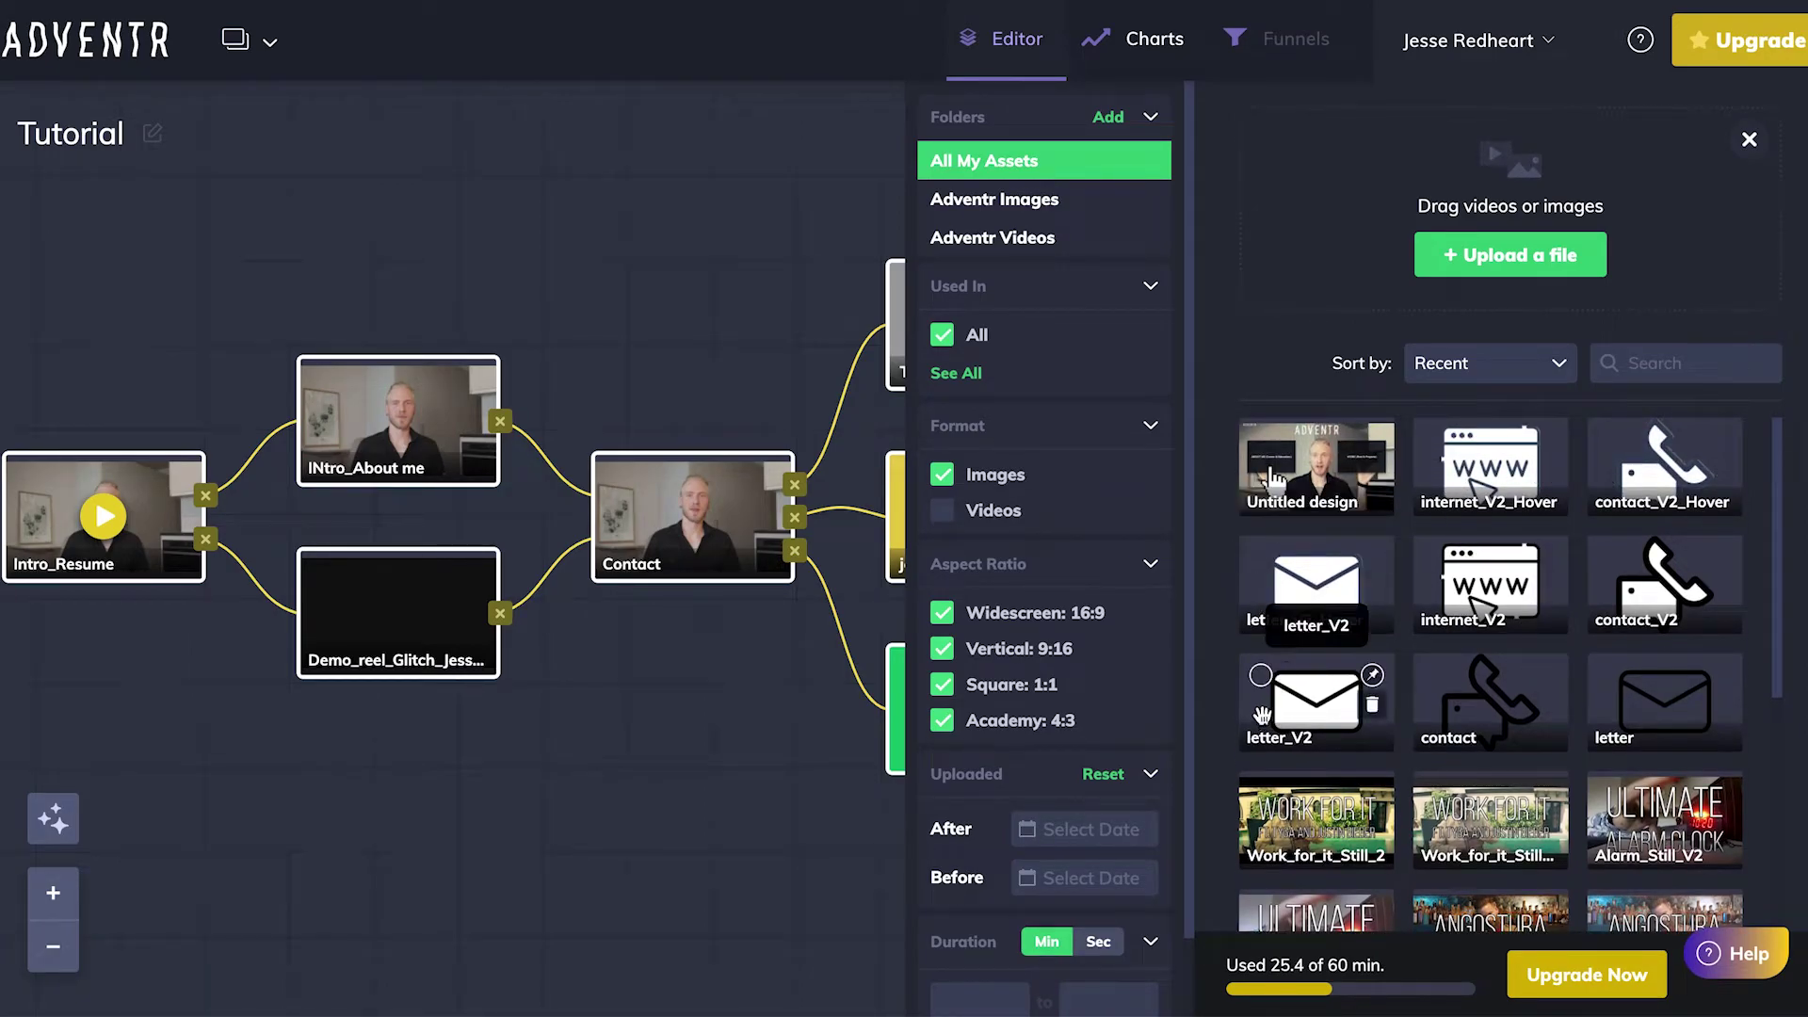
click(1261, 679)
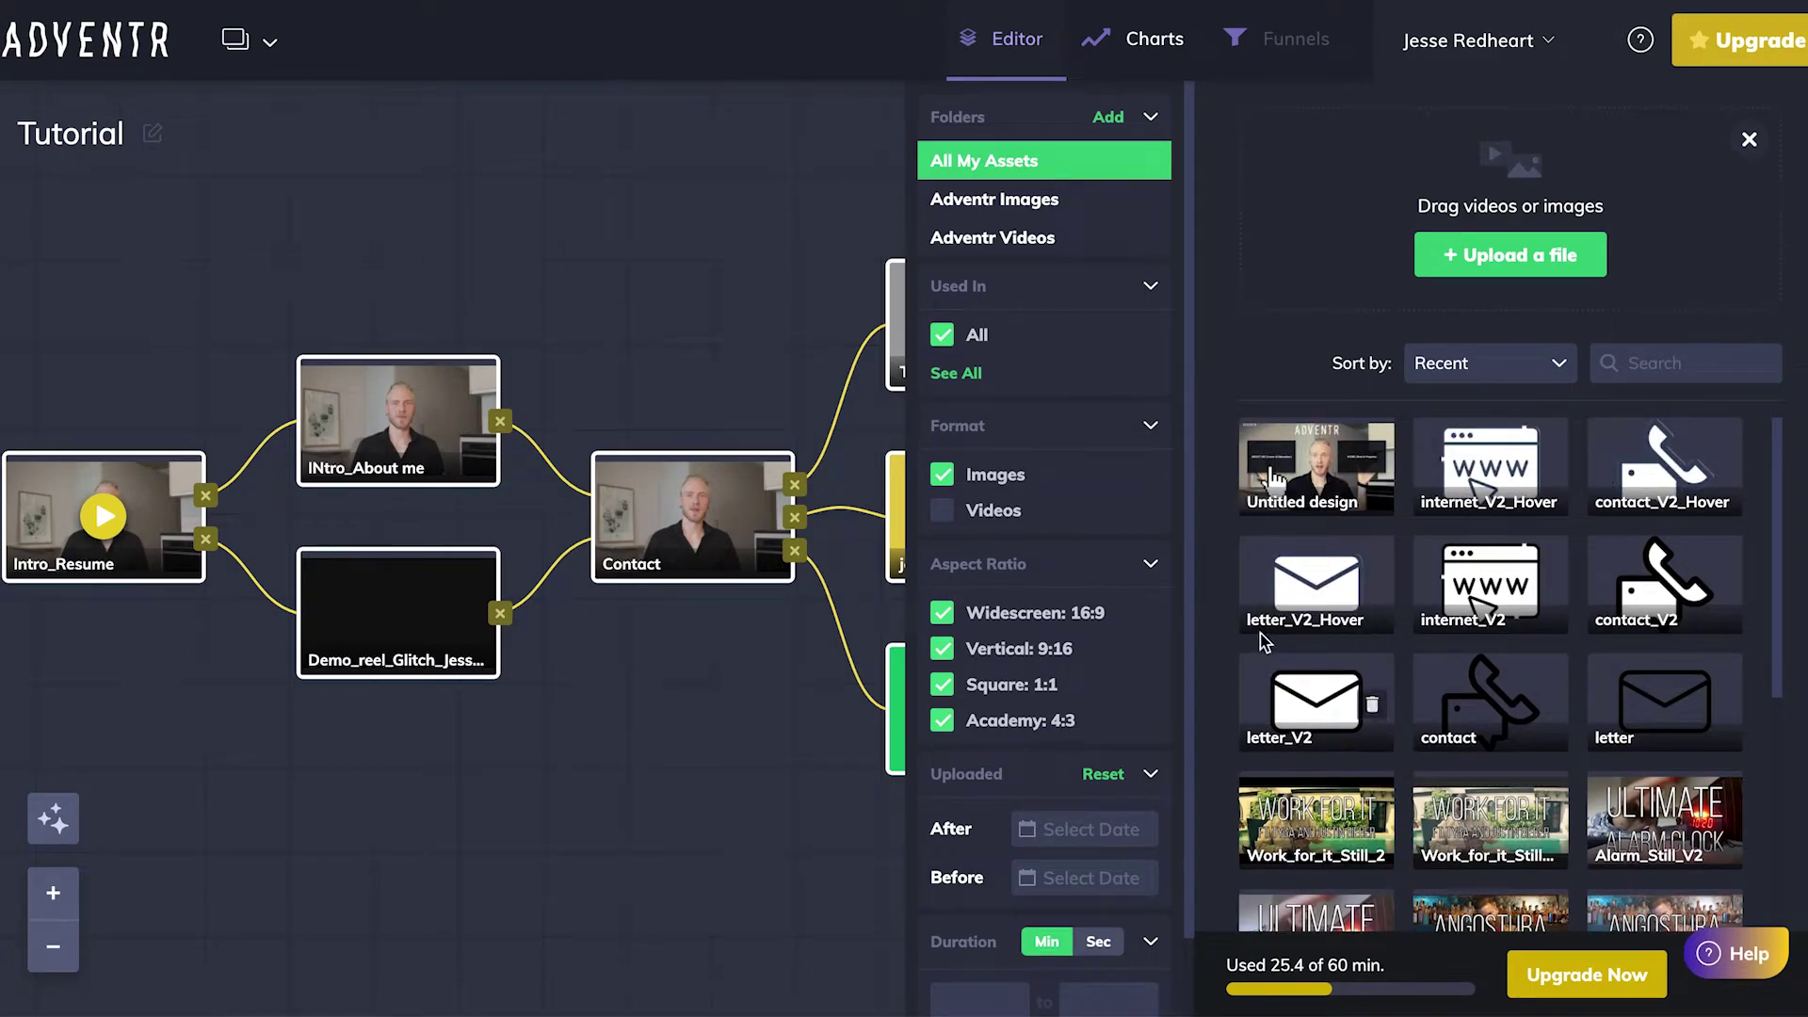
click(1262, 559)
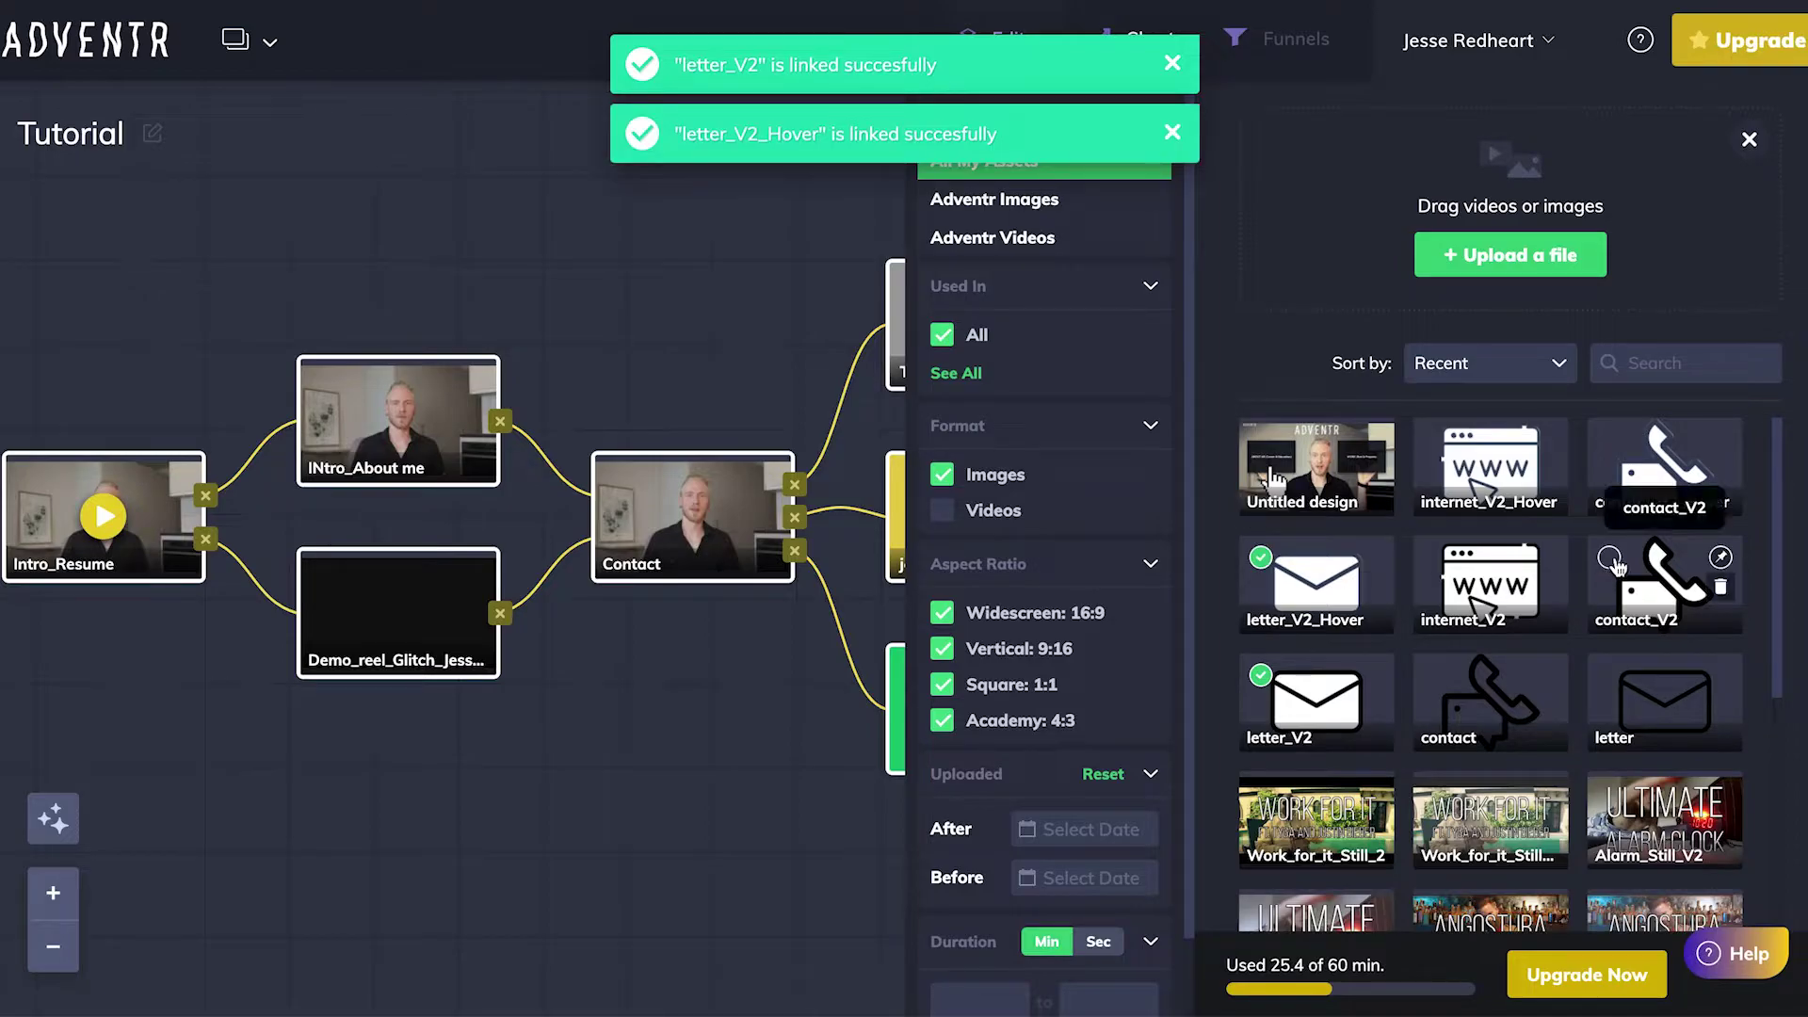
click(1611, 559)
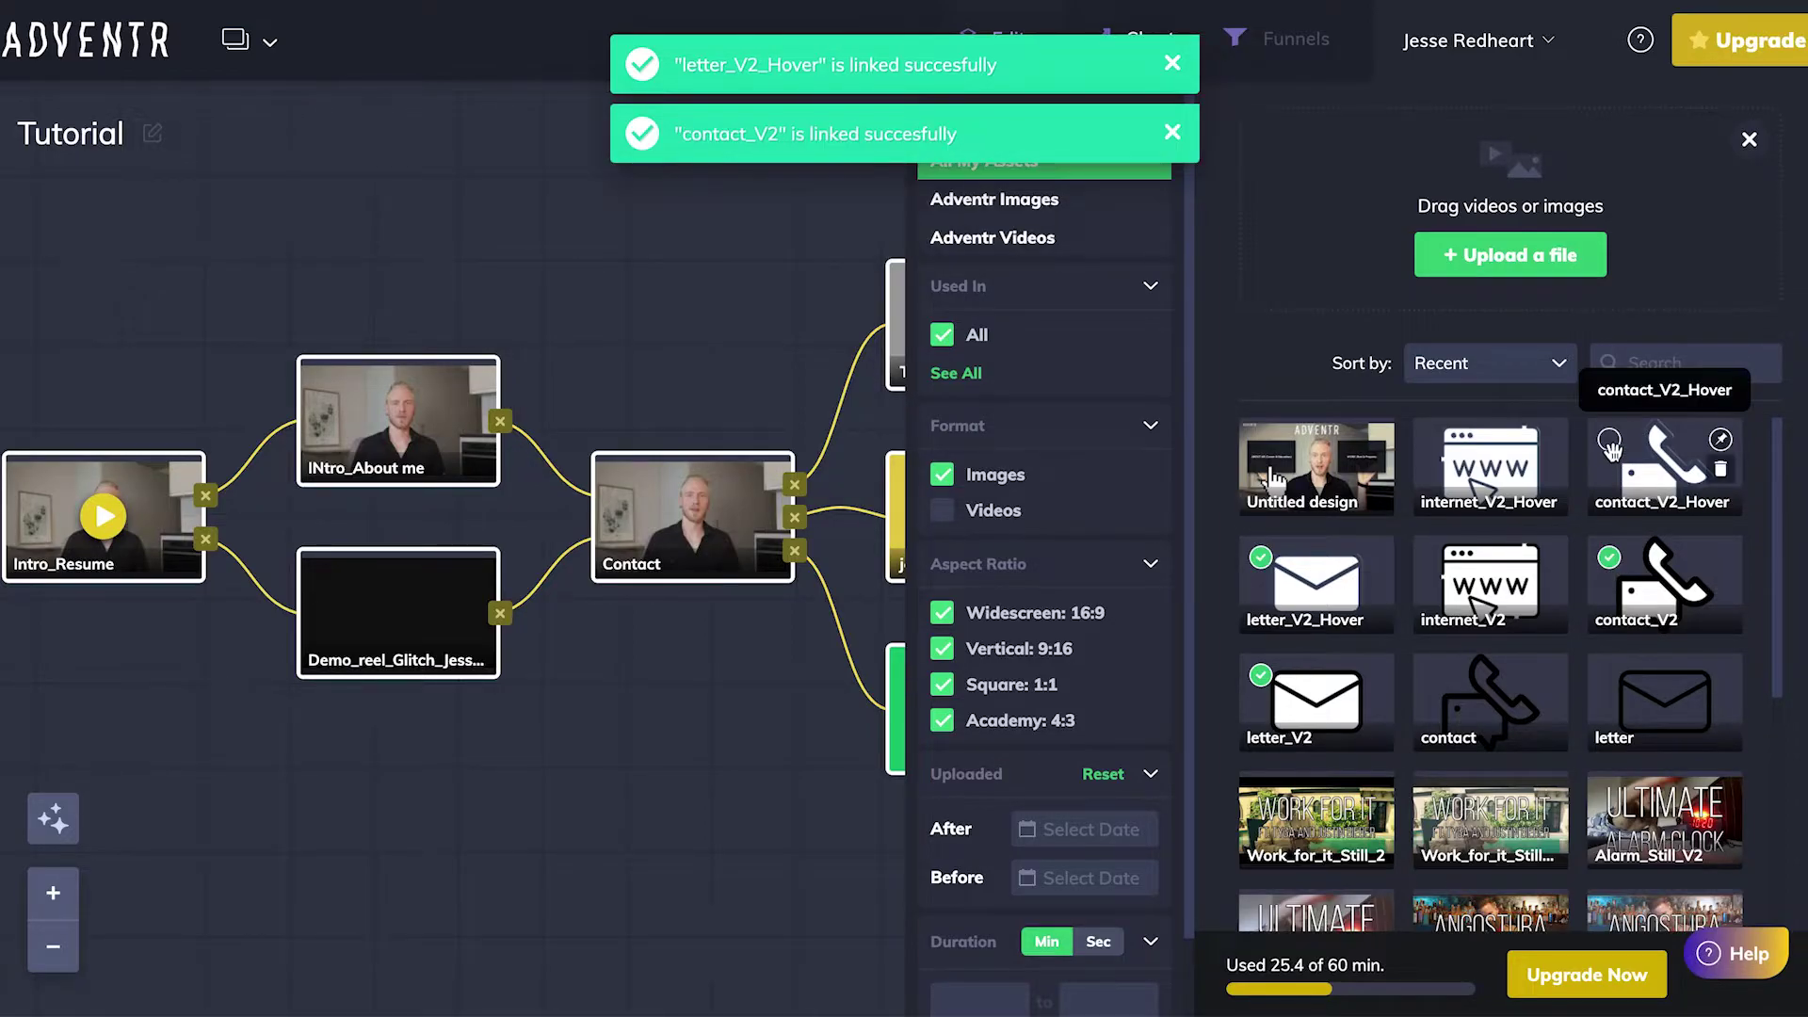
click(1611, 442)
click(1751, 139)
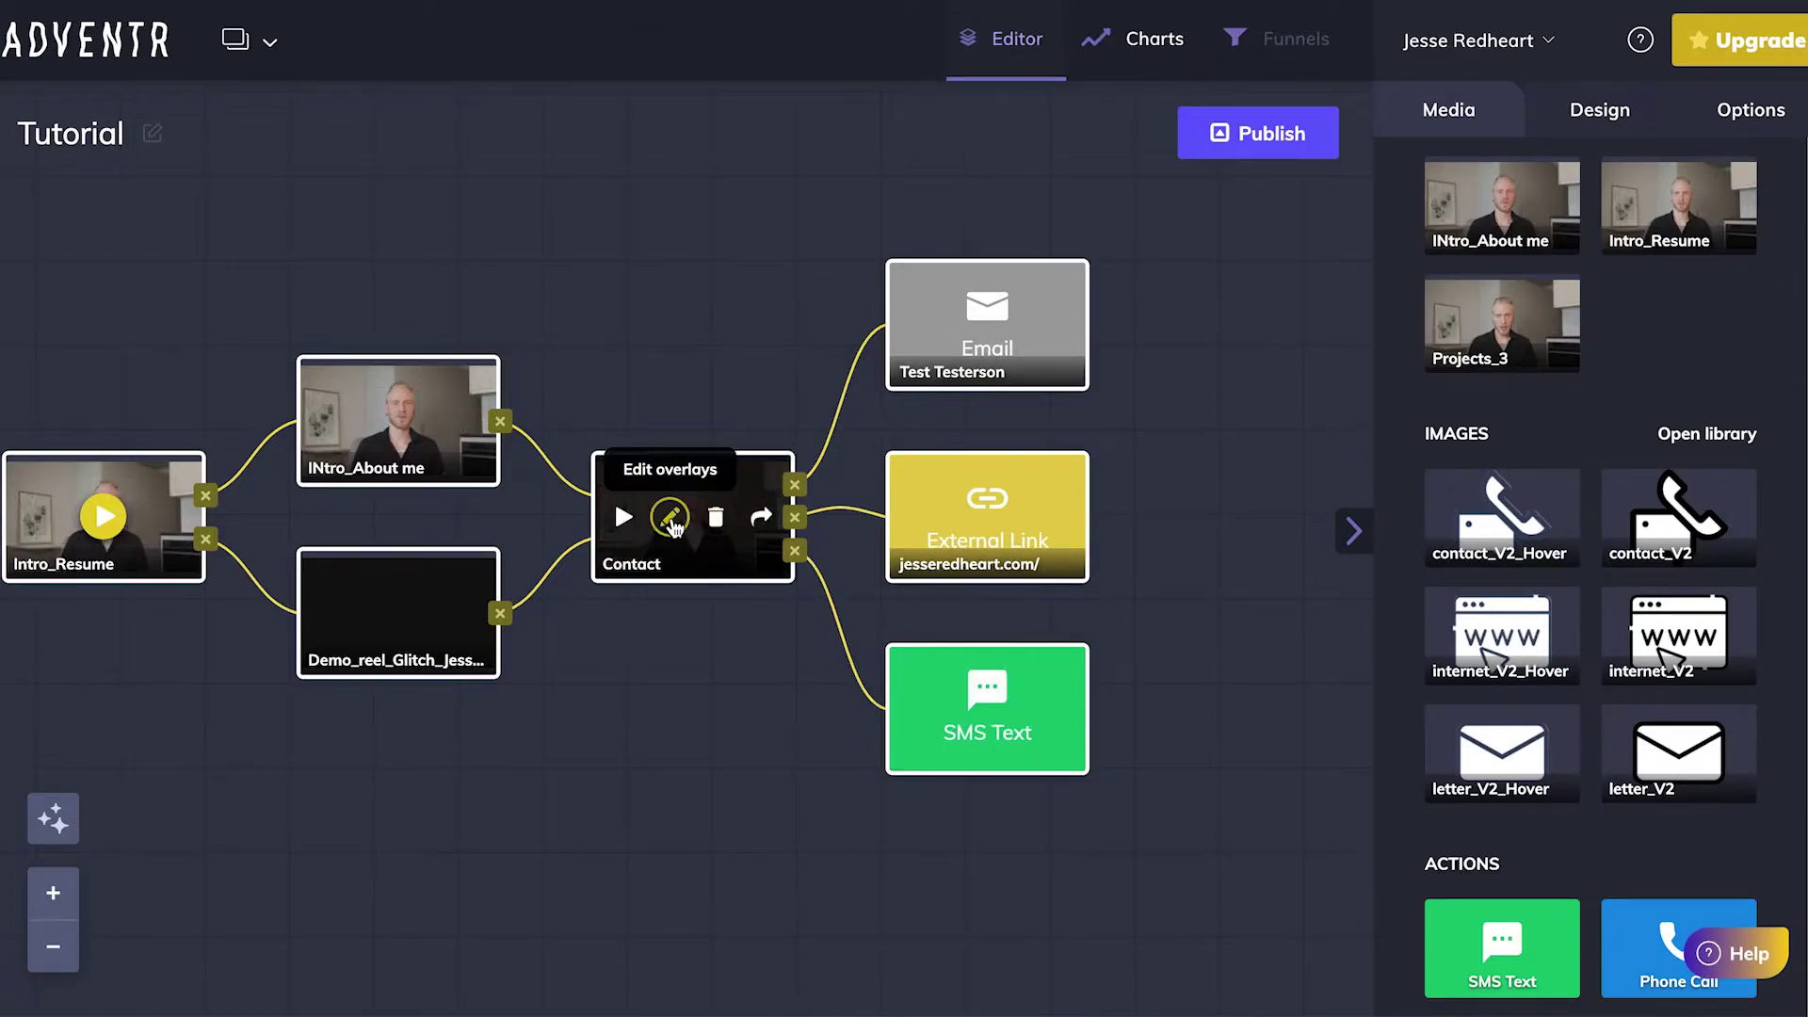
Turn Contact's Email overlay into the letter_V2 image sized 300 px
click(670, 517)
click(577, 356)
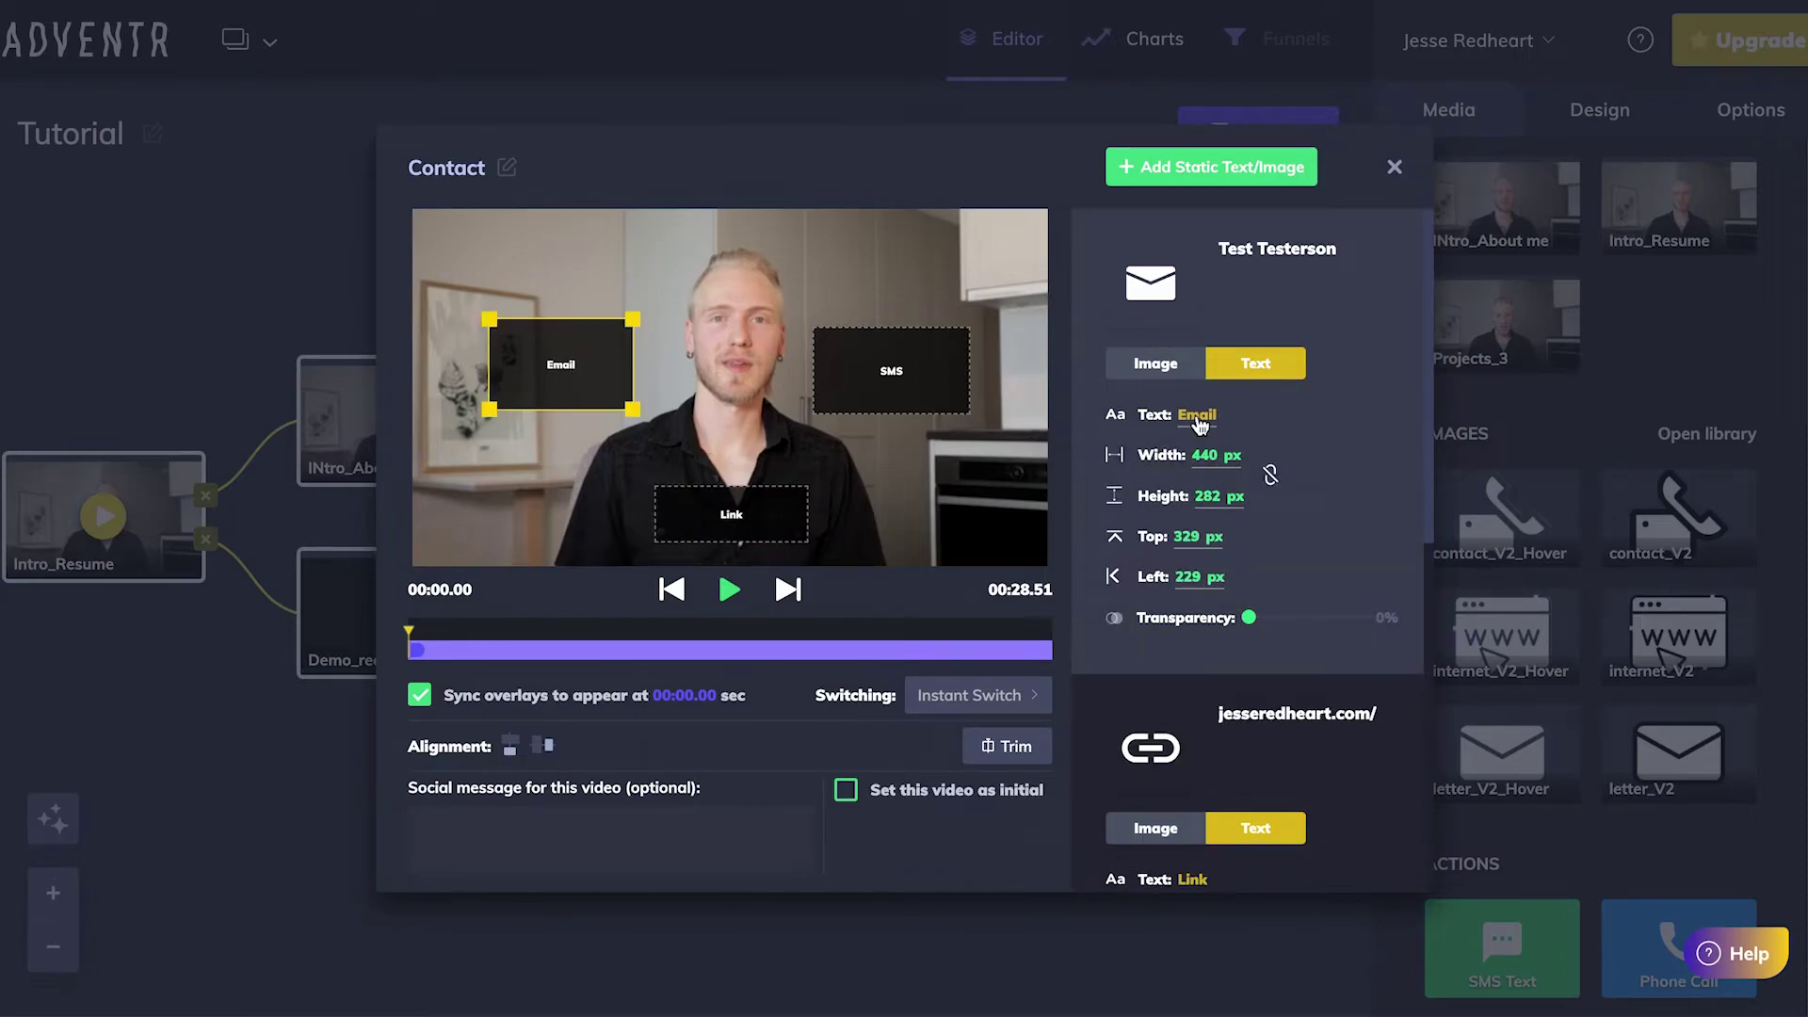
click(1166, 376)
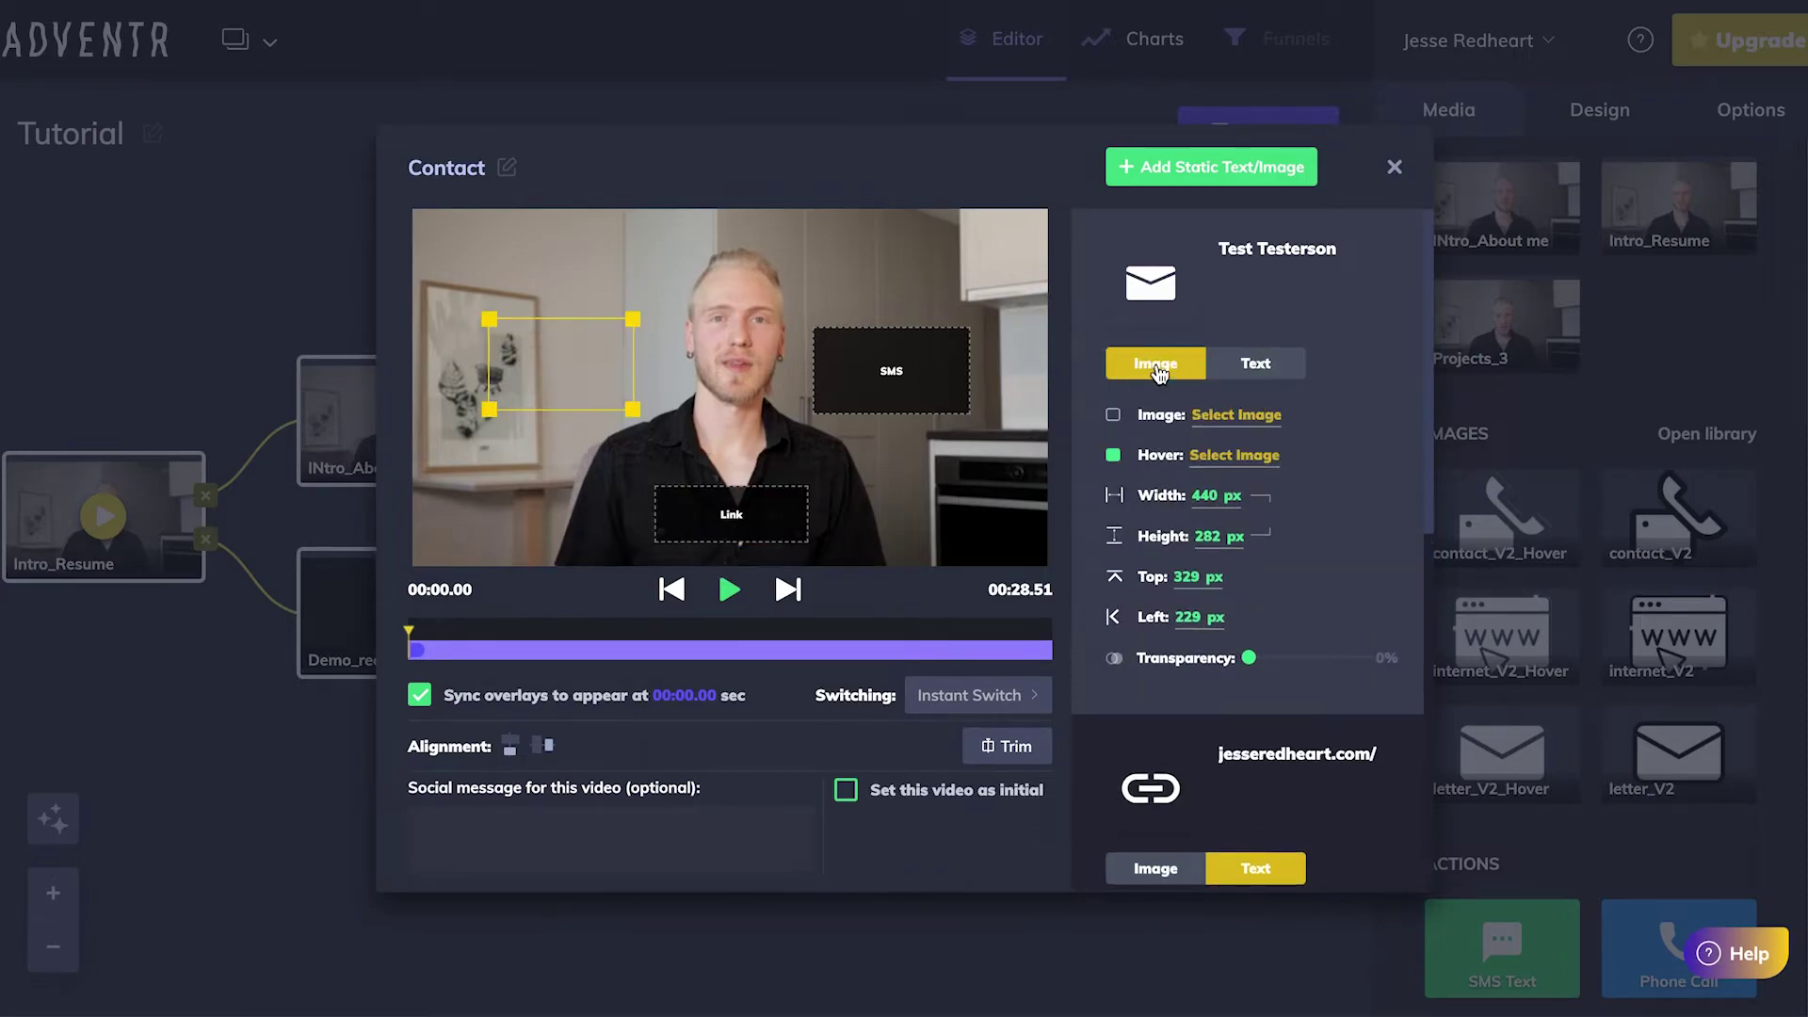
click(1248, 417)
click(1305, 467)
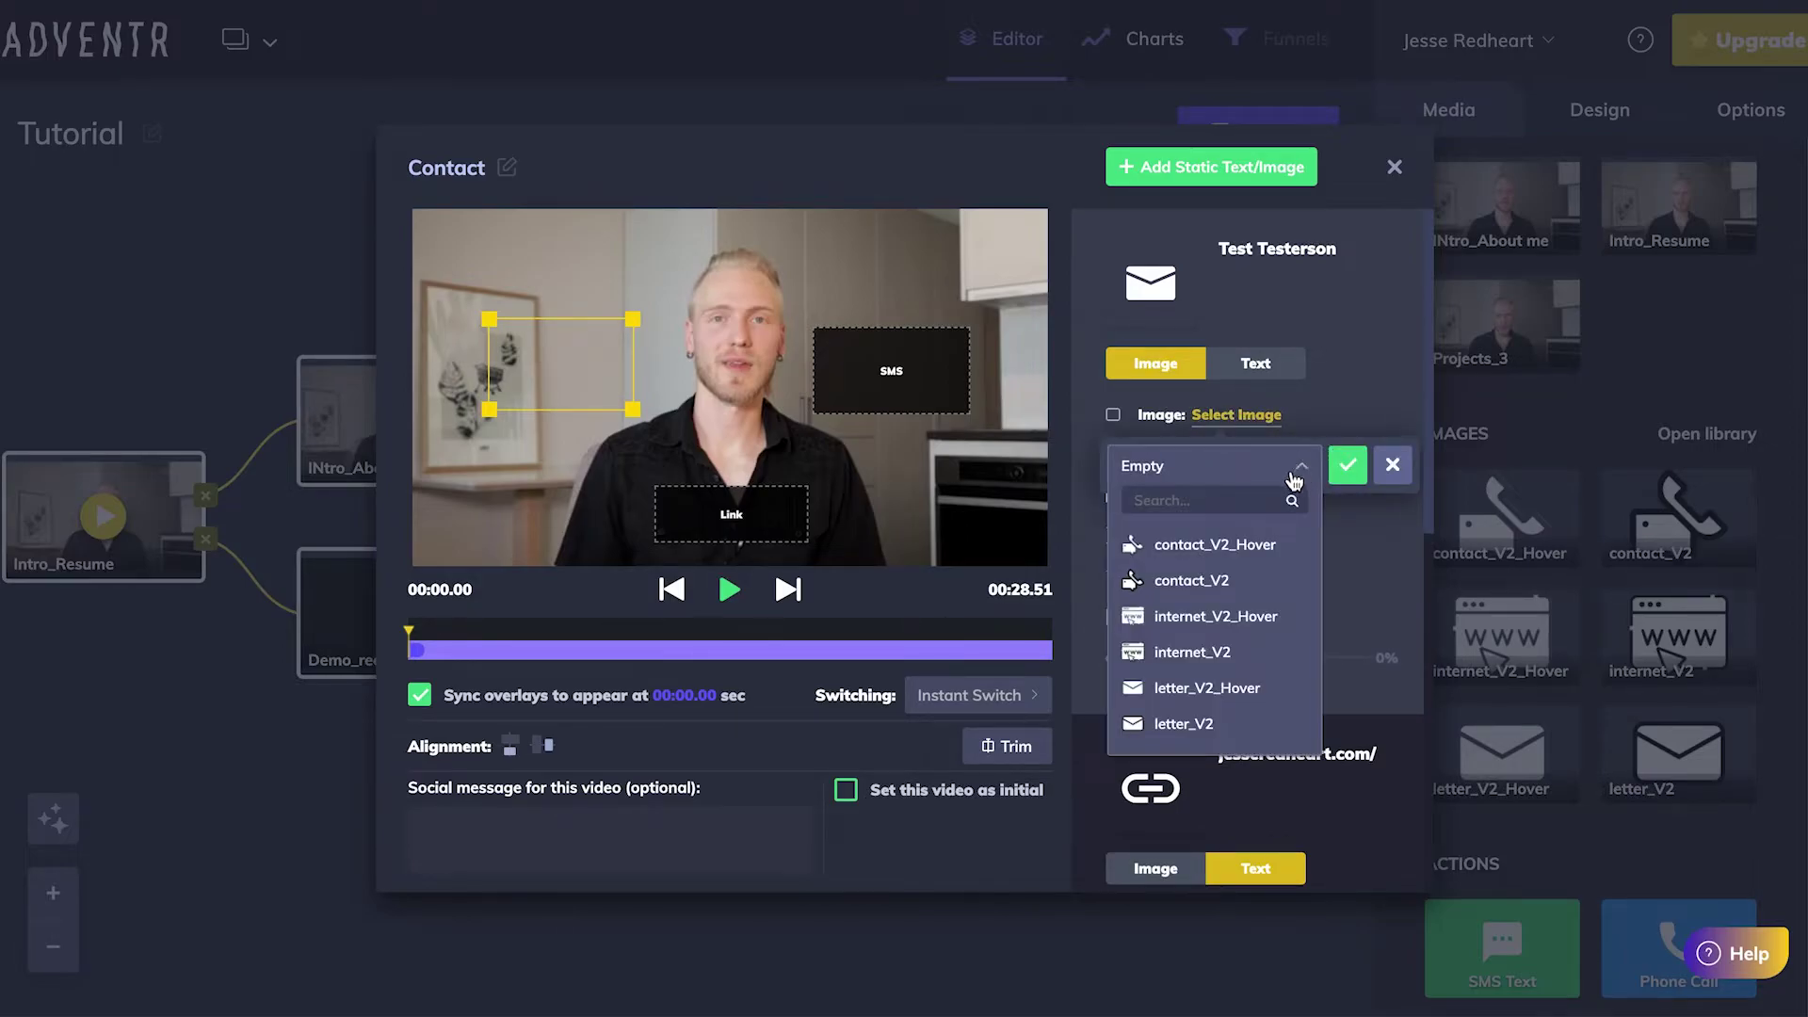
click(1185, 724)
click(1346, 468)
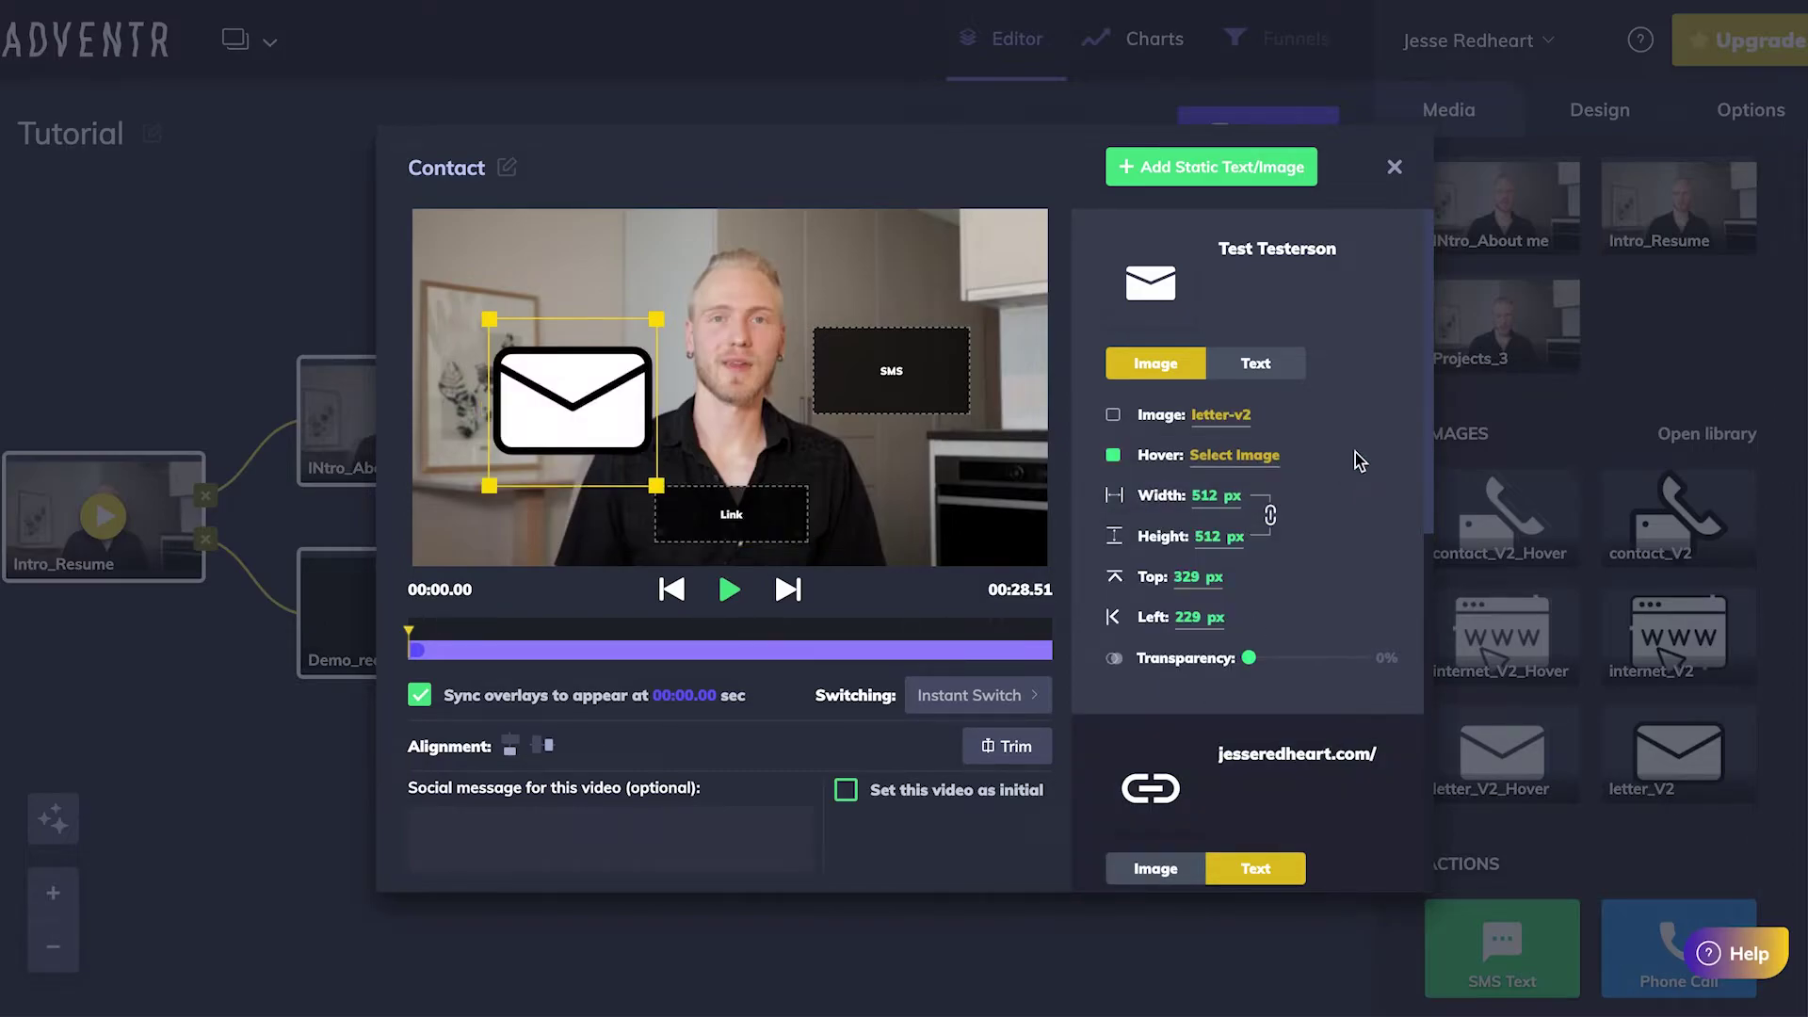
click(1208, 536)
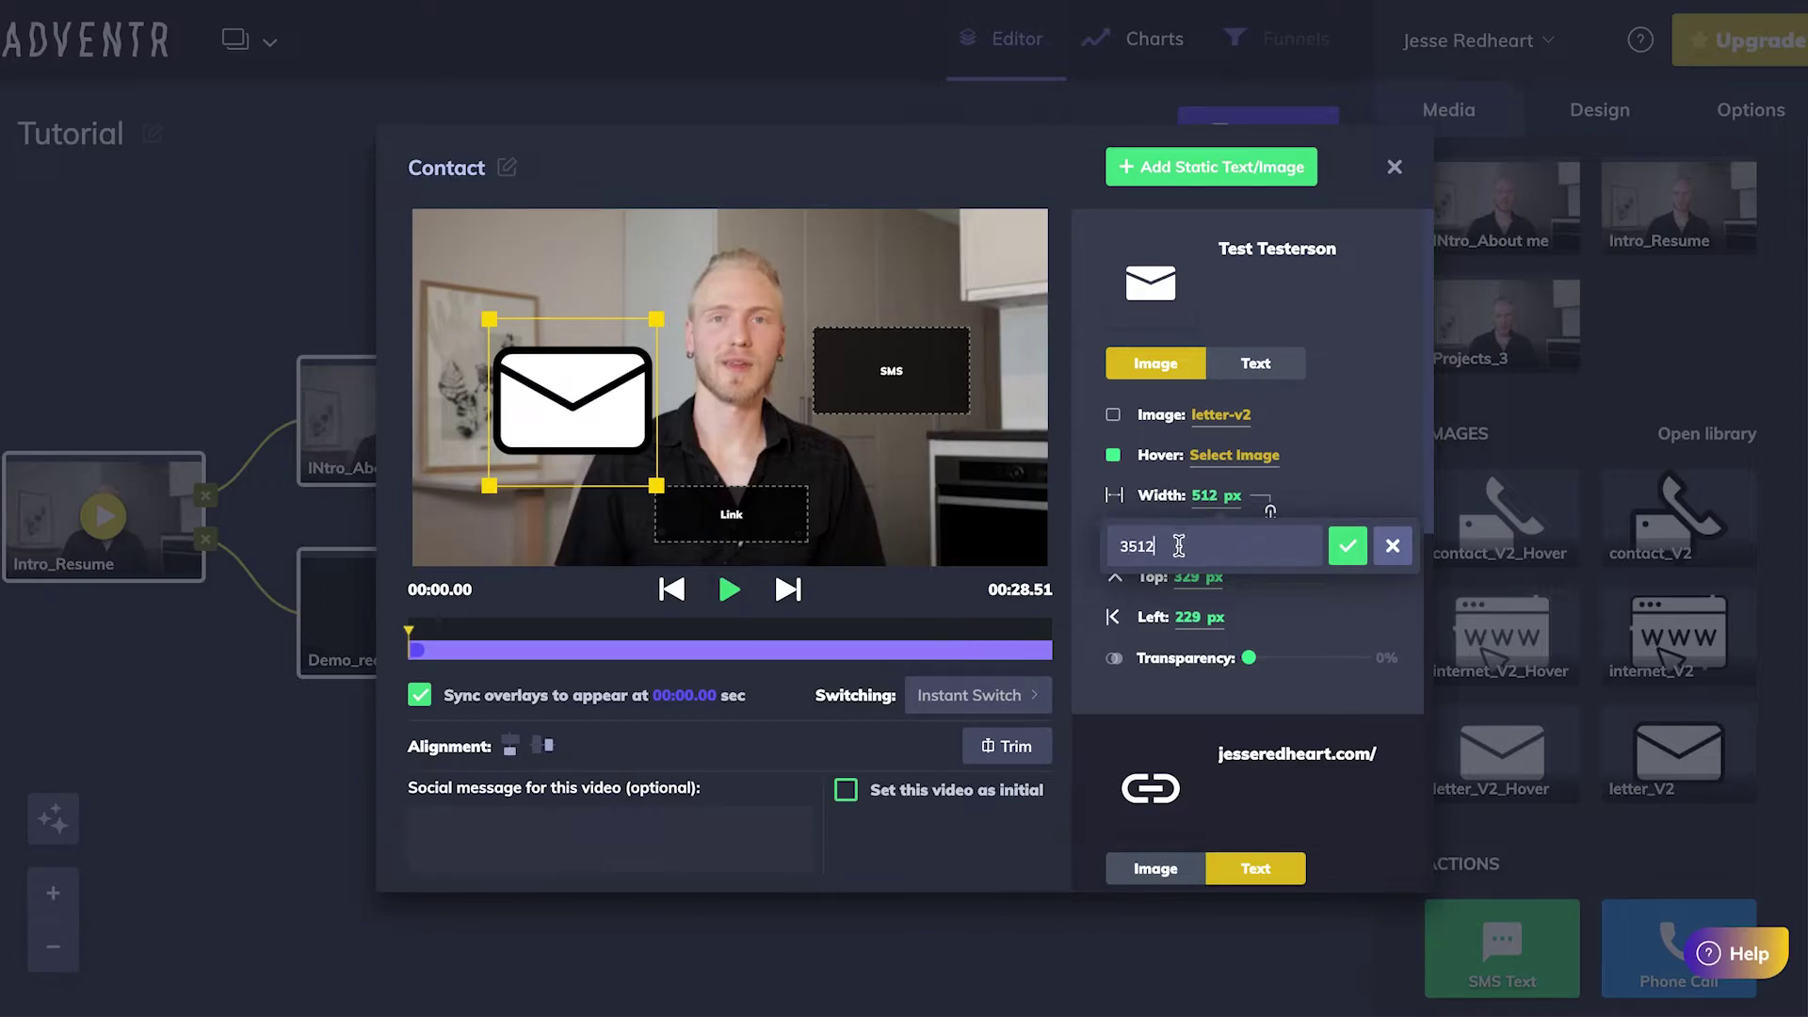
key(ctrl+a)
text(3)
key(Return)
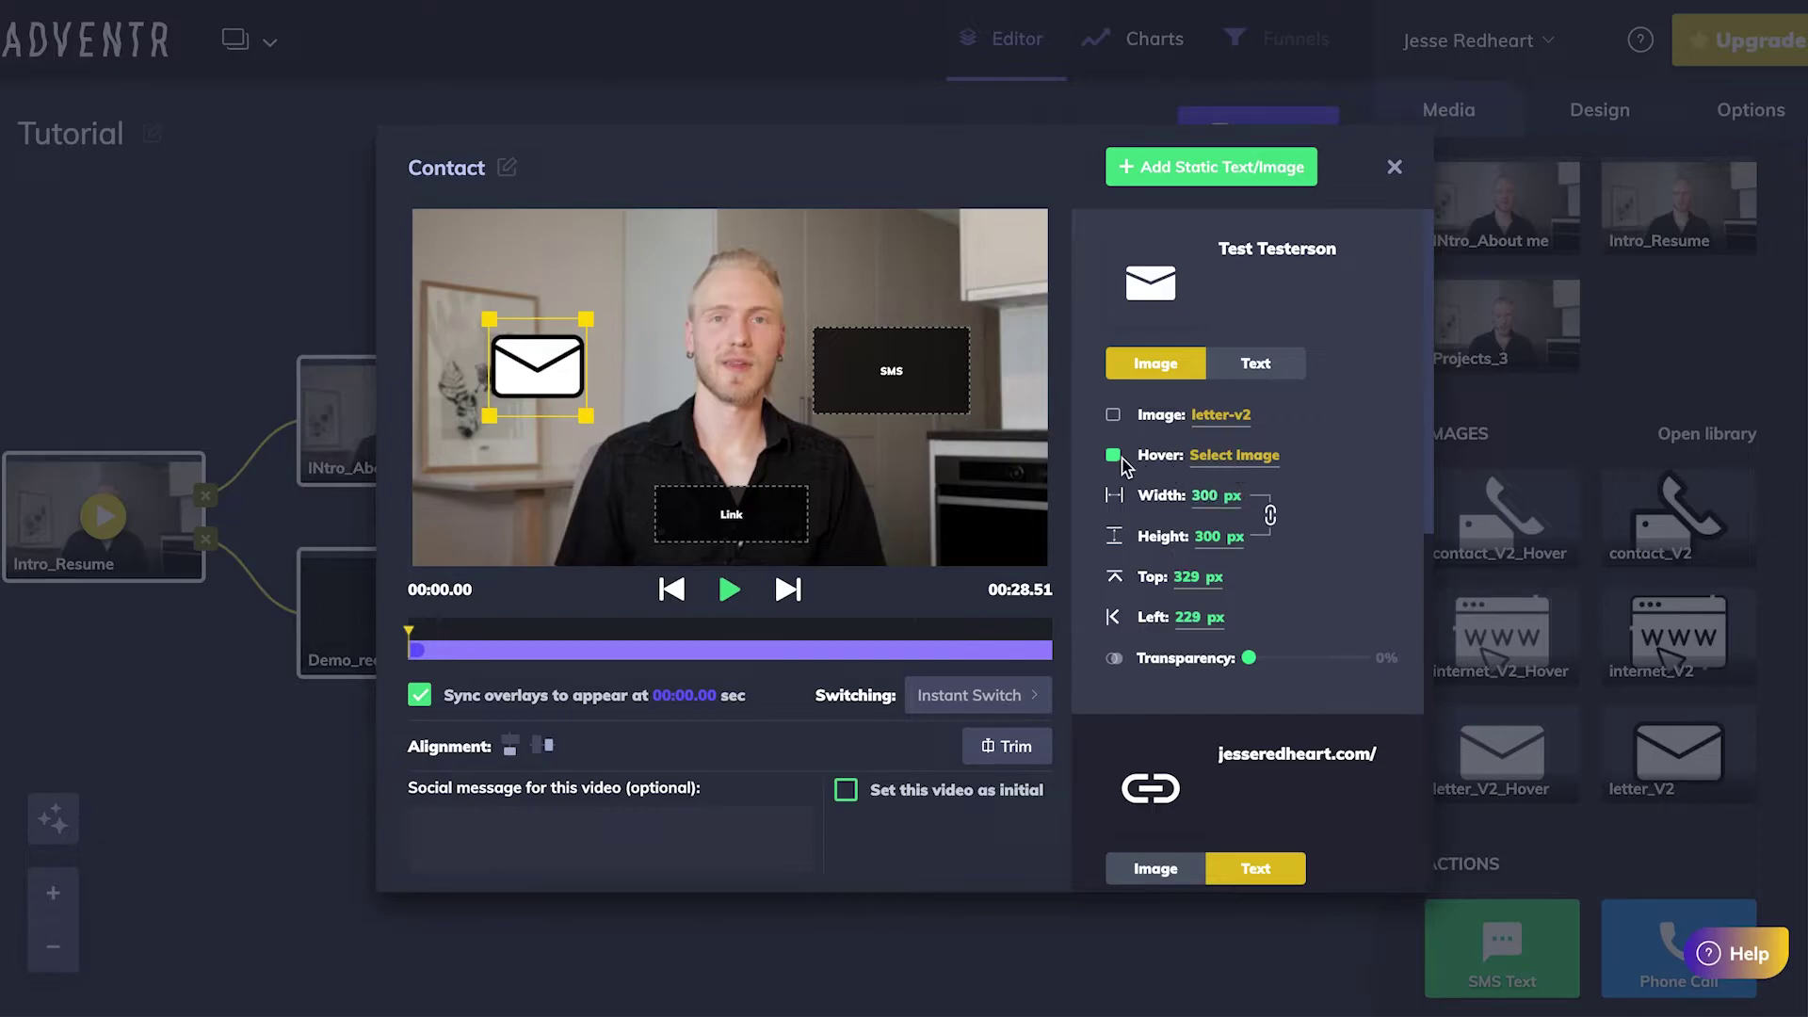
Set letter_V2_Hover as the Email overlay's hover image
click(1241, 462)
click(1304, 509)
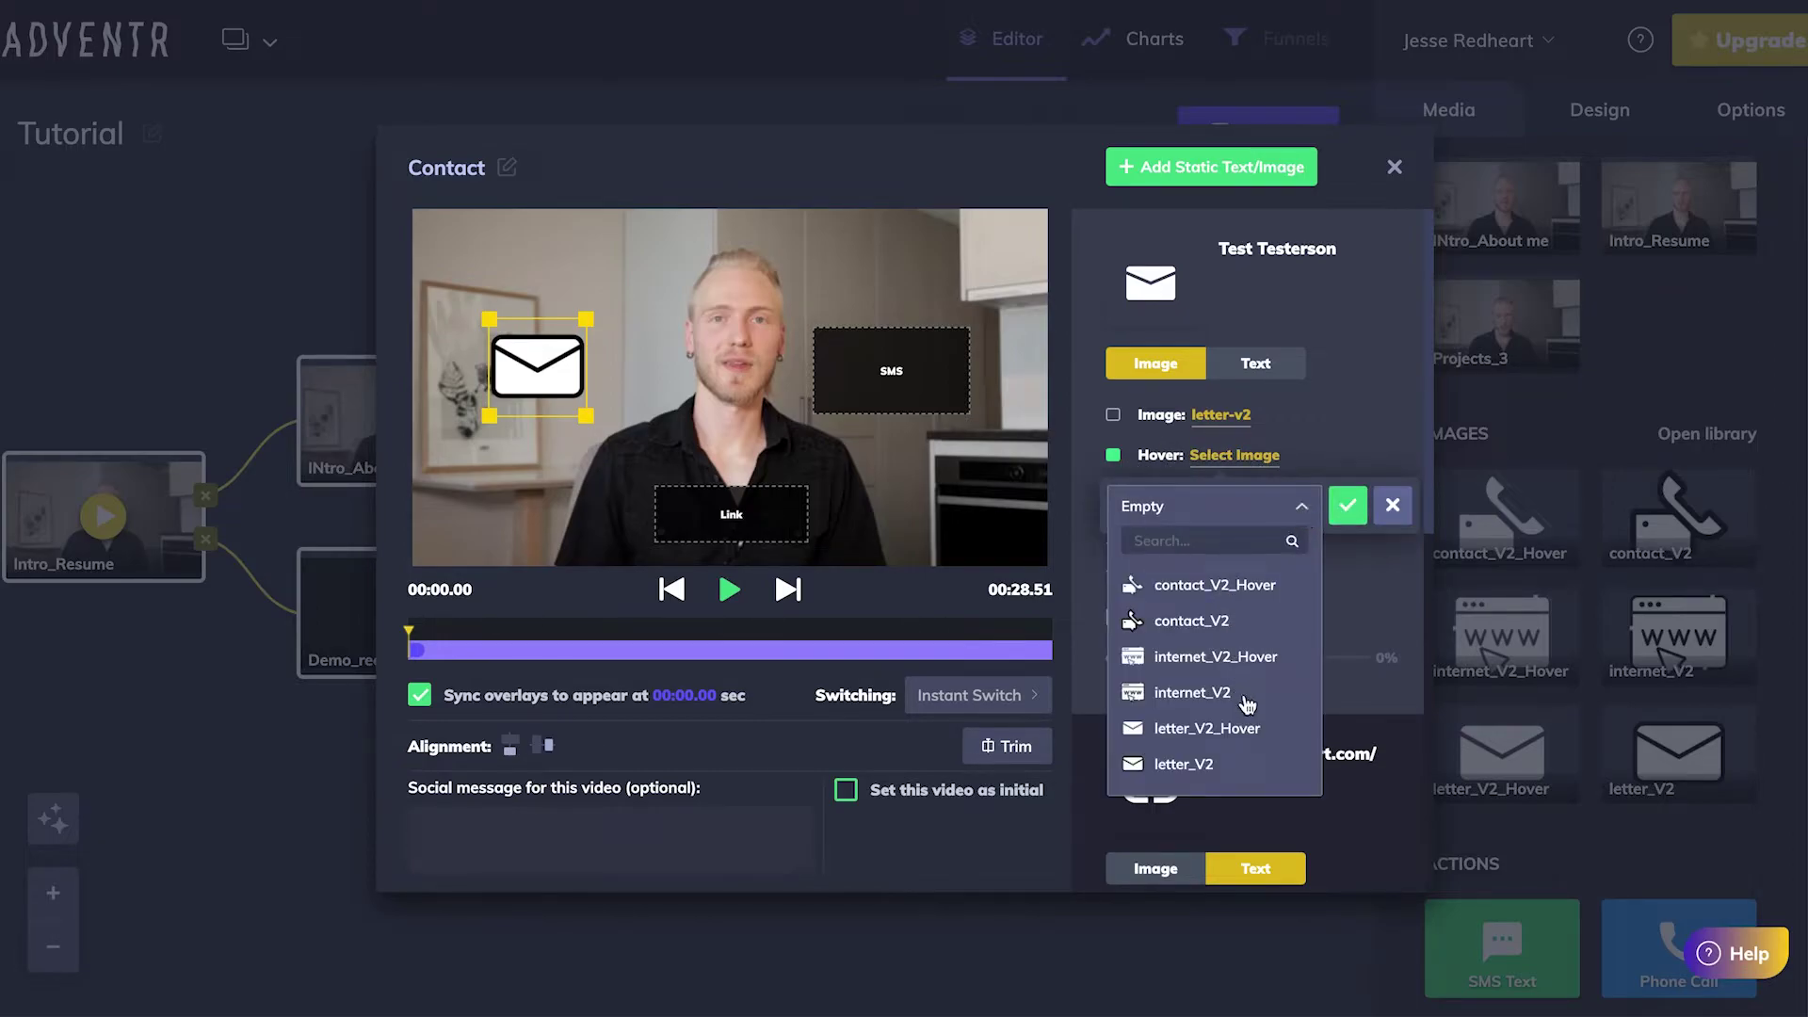
click(1208, 728)
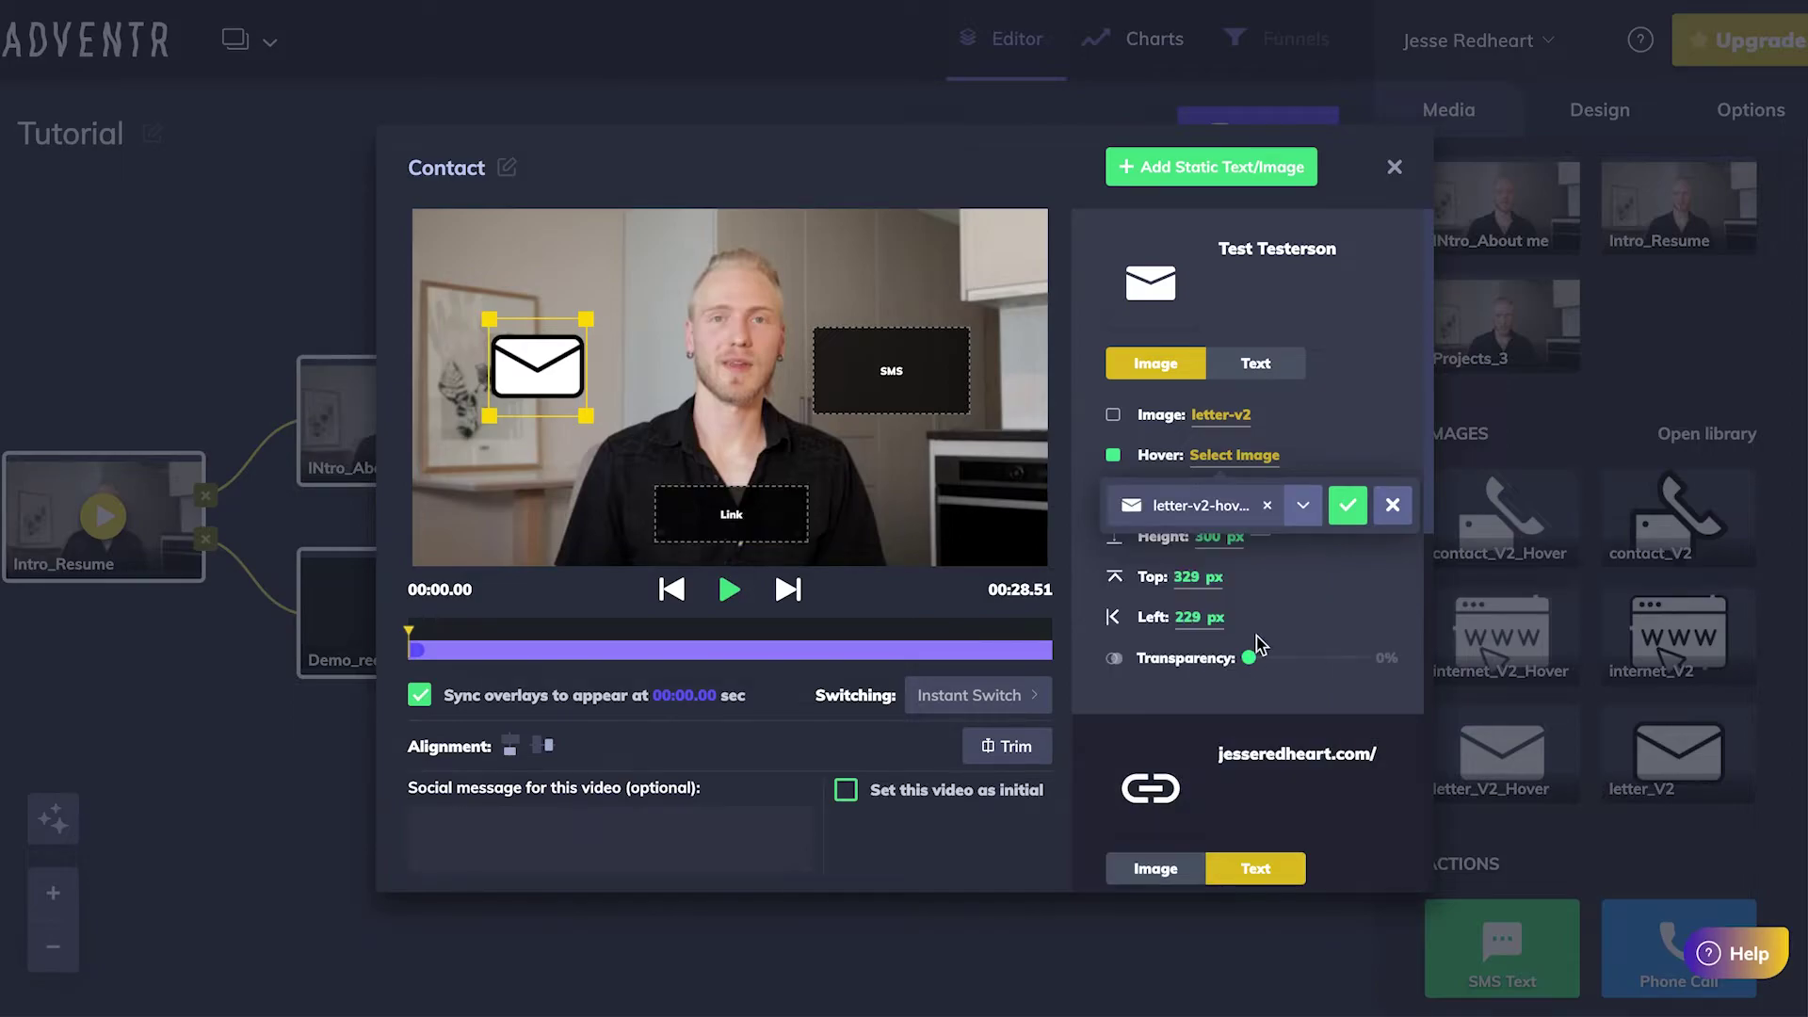
click(1348, 507)
click(823, 352)
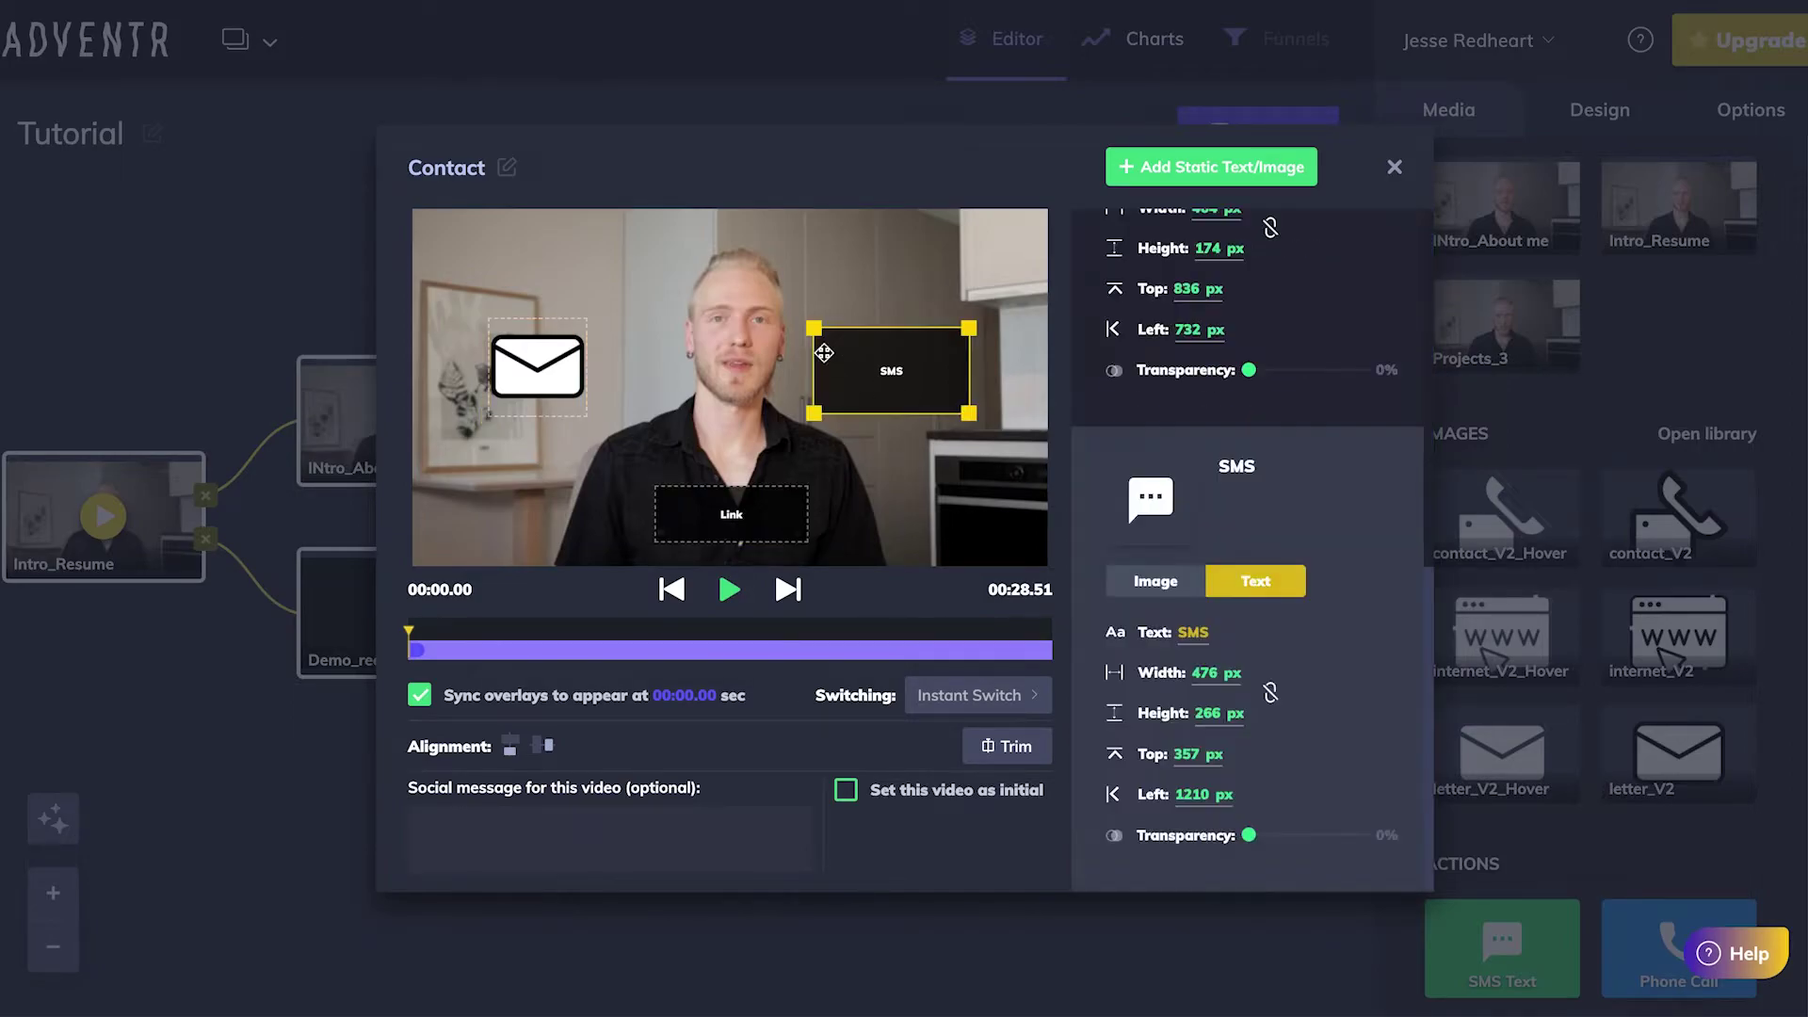
click(551, 369)
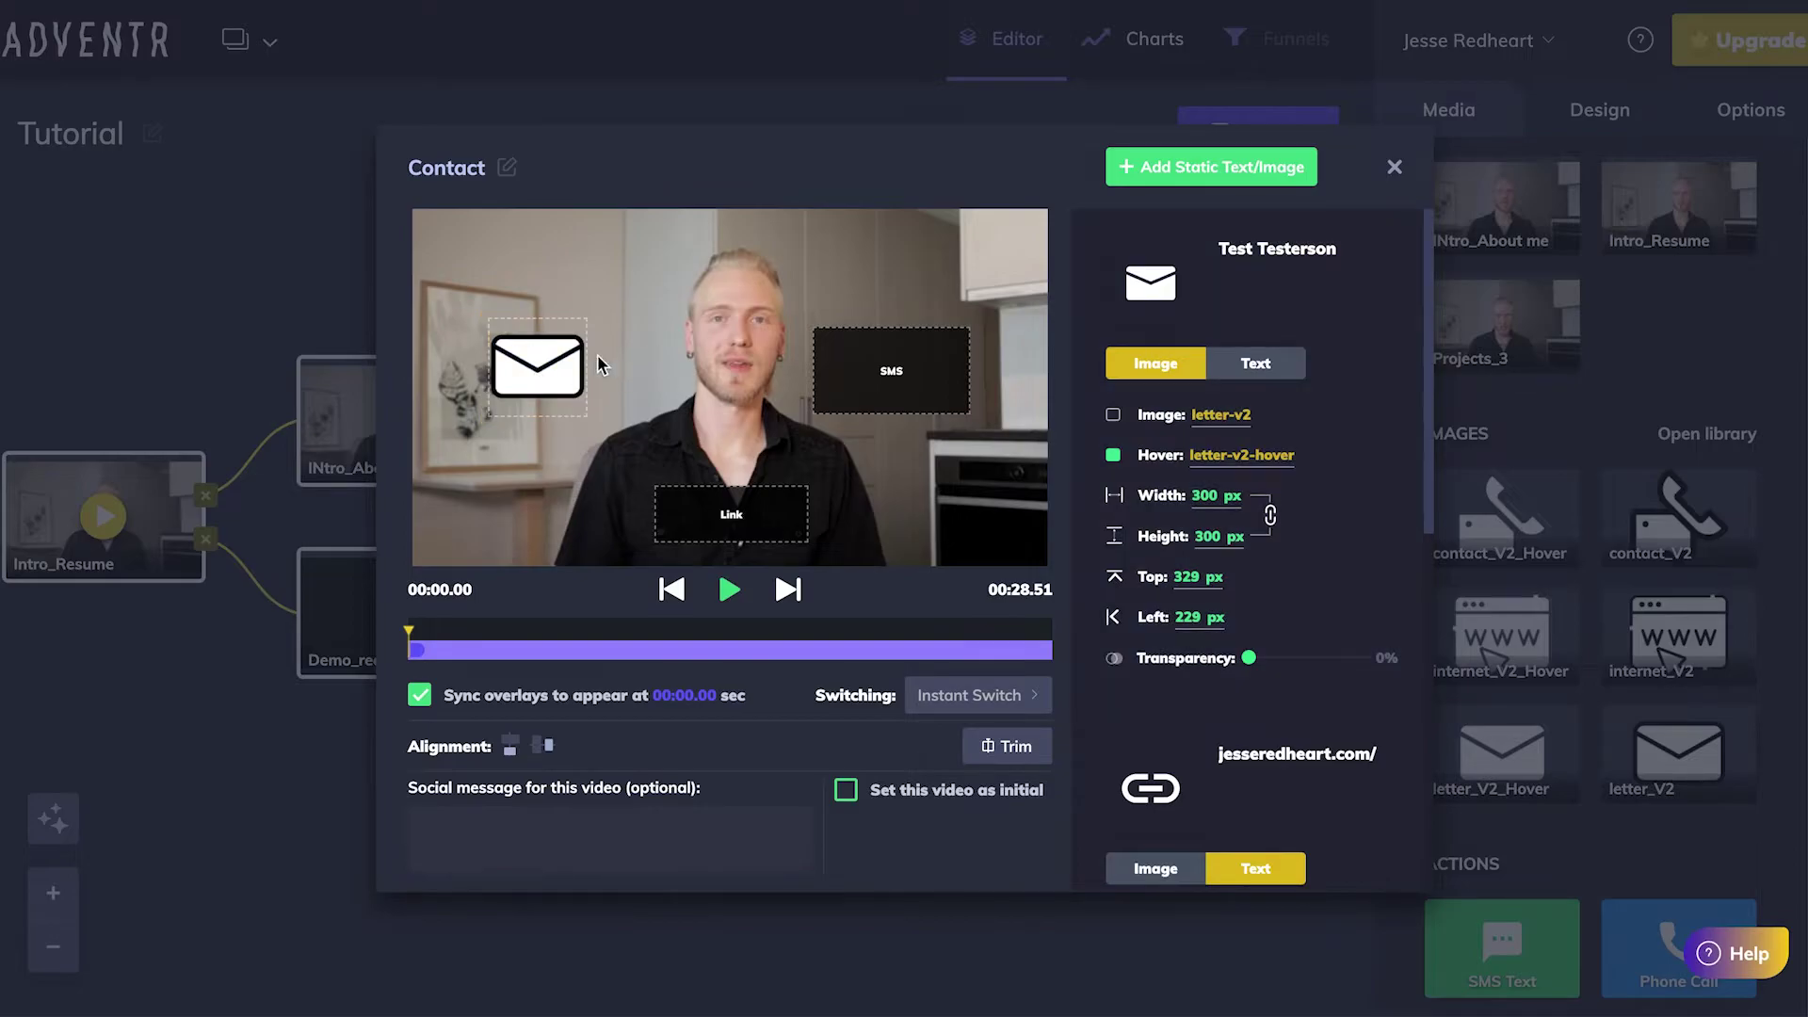
click(891, 391)
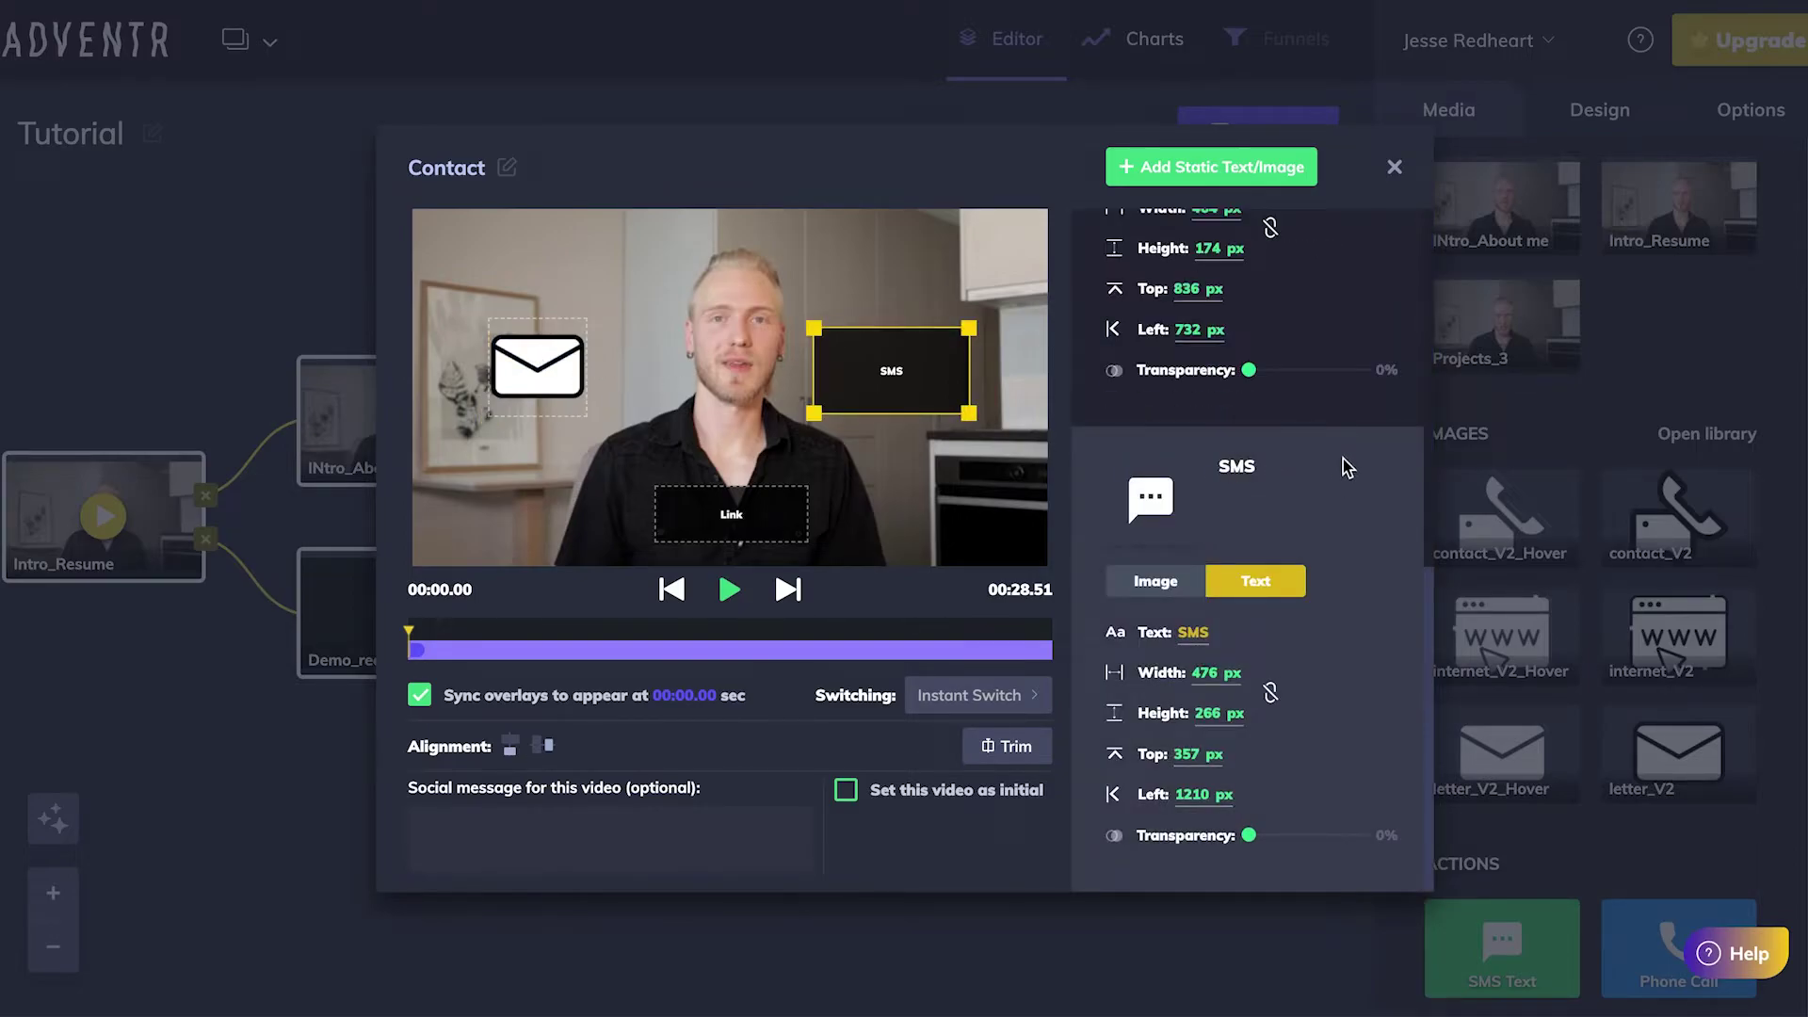
Make the SMS overlay the contact_V2 image at 300 px width with contact_V2_Hover on hover
click(1157, 583)
click(1224, 617)
click(1225, 747)
click(1344, 638)
click(1215, 654)
click(1215, 759)
click(1333, 690)
click(1196, 673)
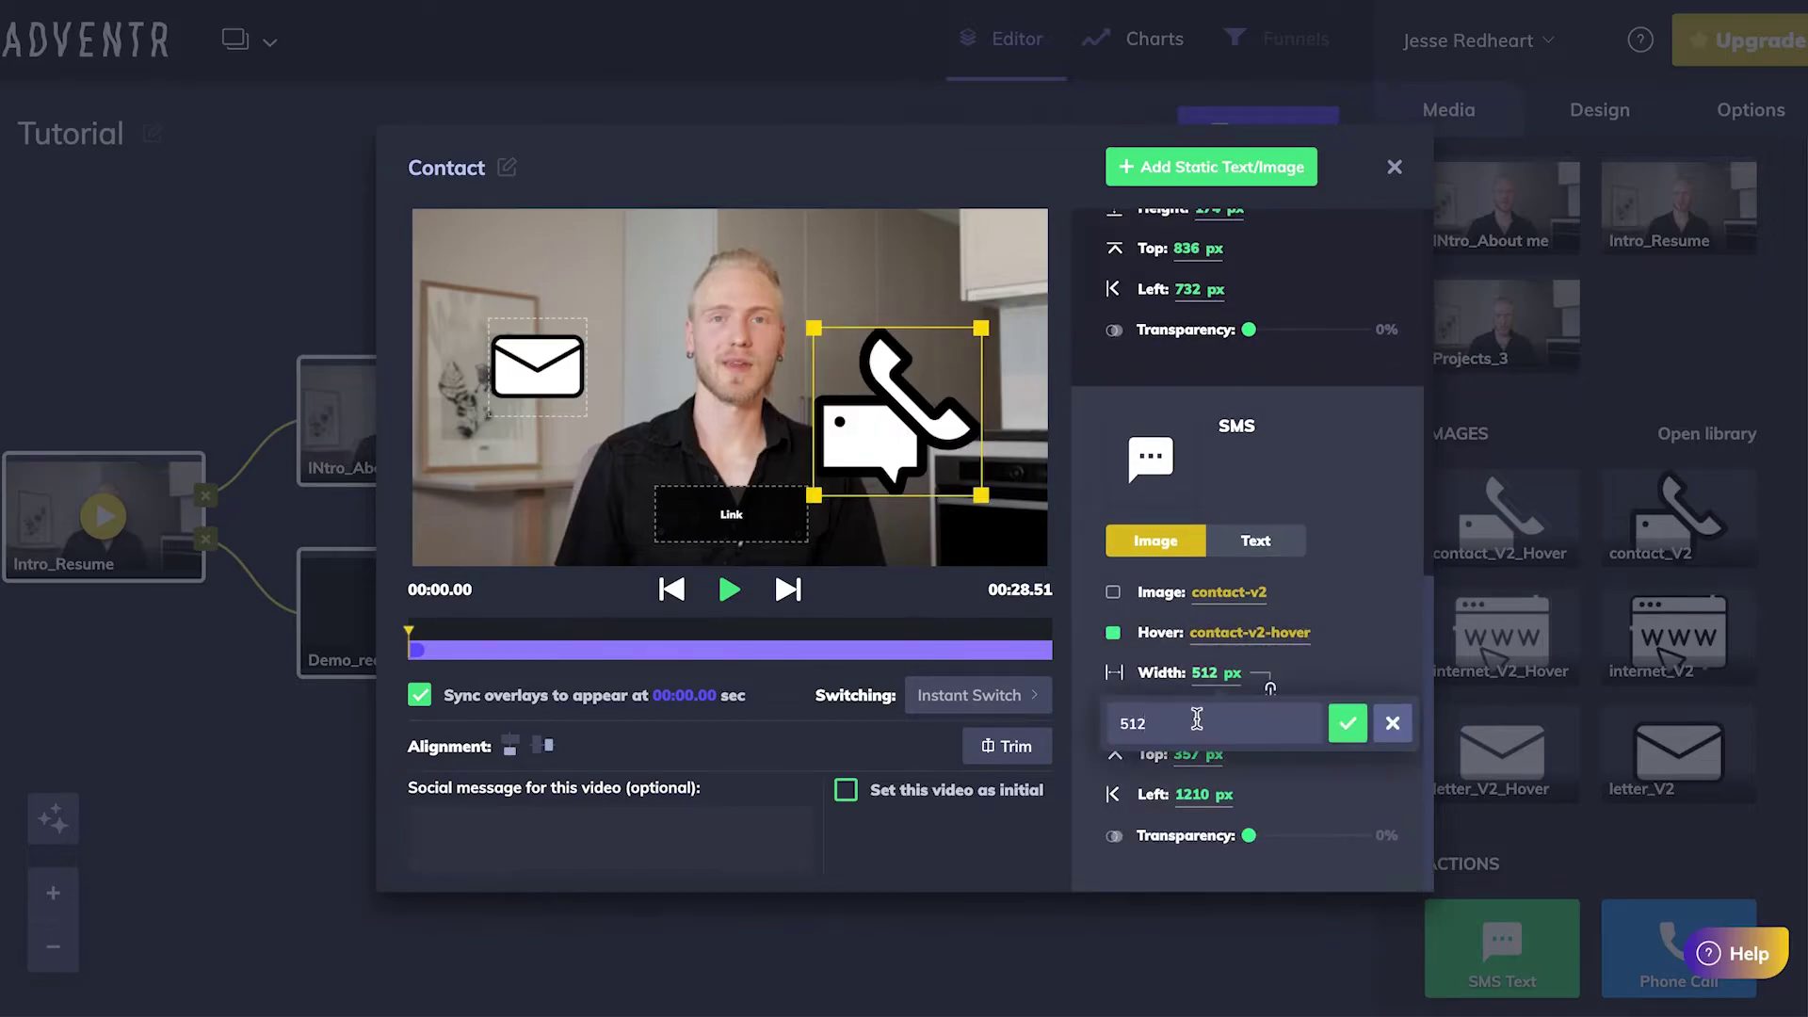
text(300)
key(Return)
click(542, 369)
Make the Link overlay 50% transparent and close the Contact editor
click(742, 530)
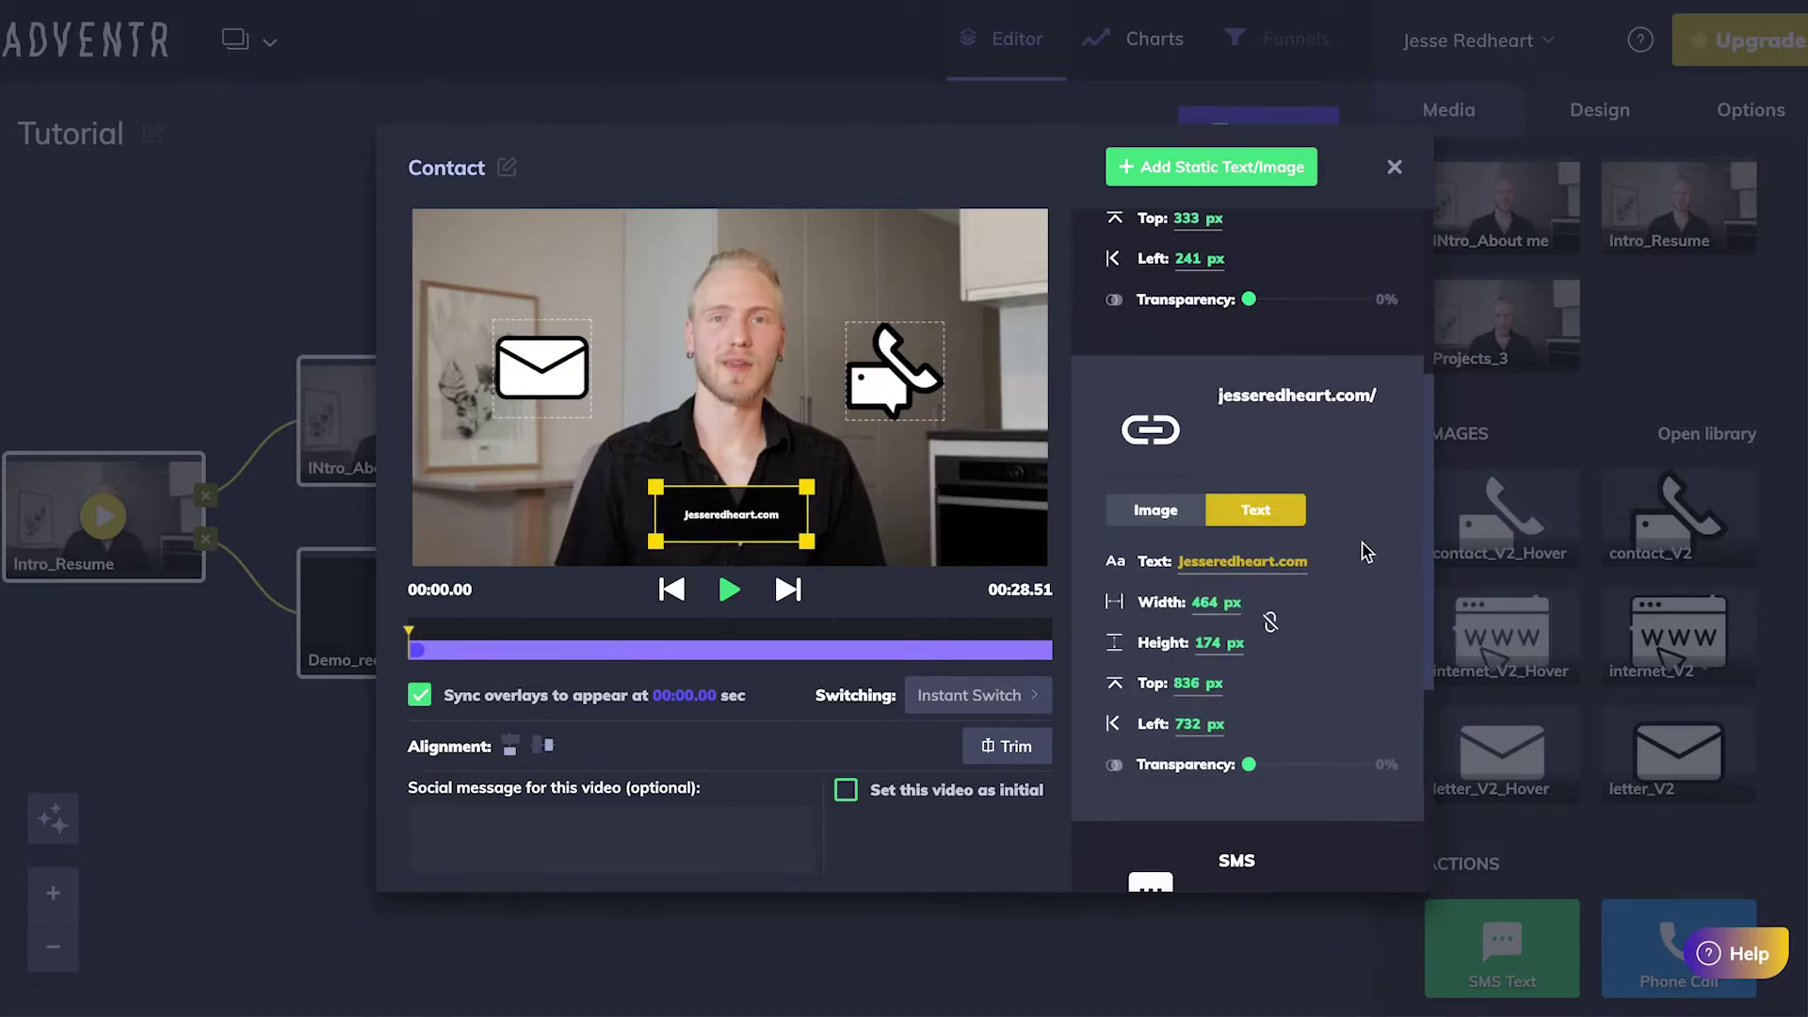
drag(1247, 771, 1298, 782)
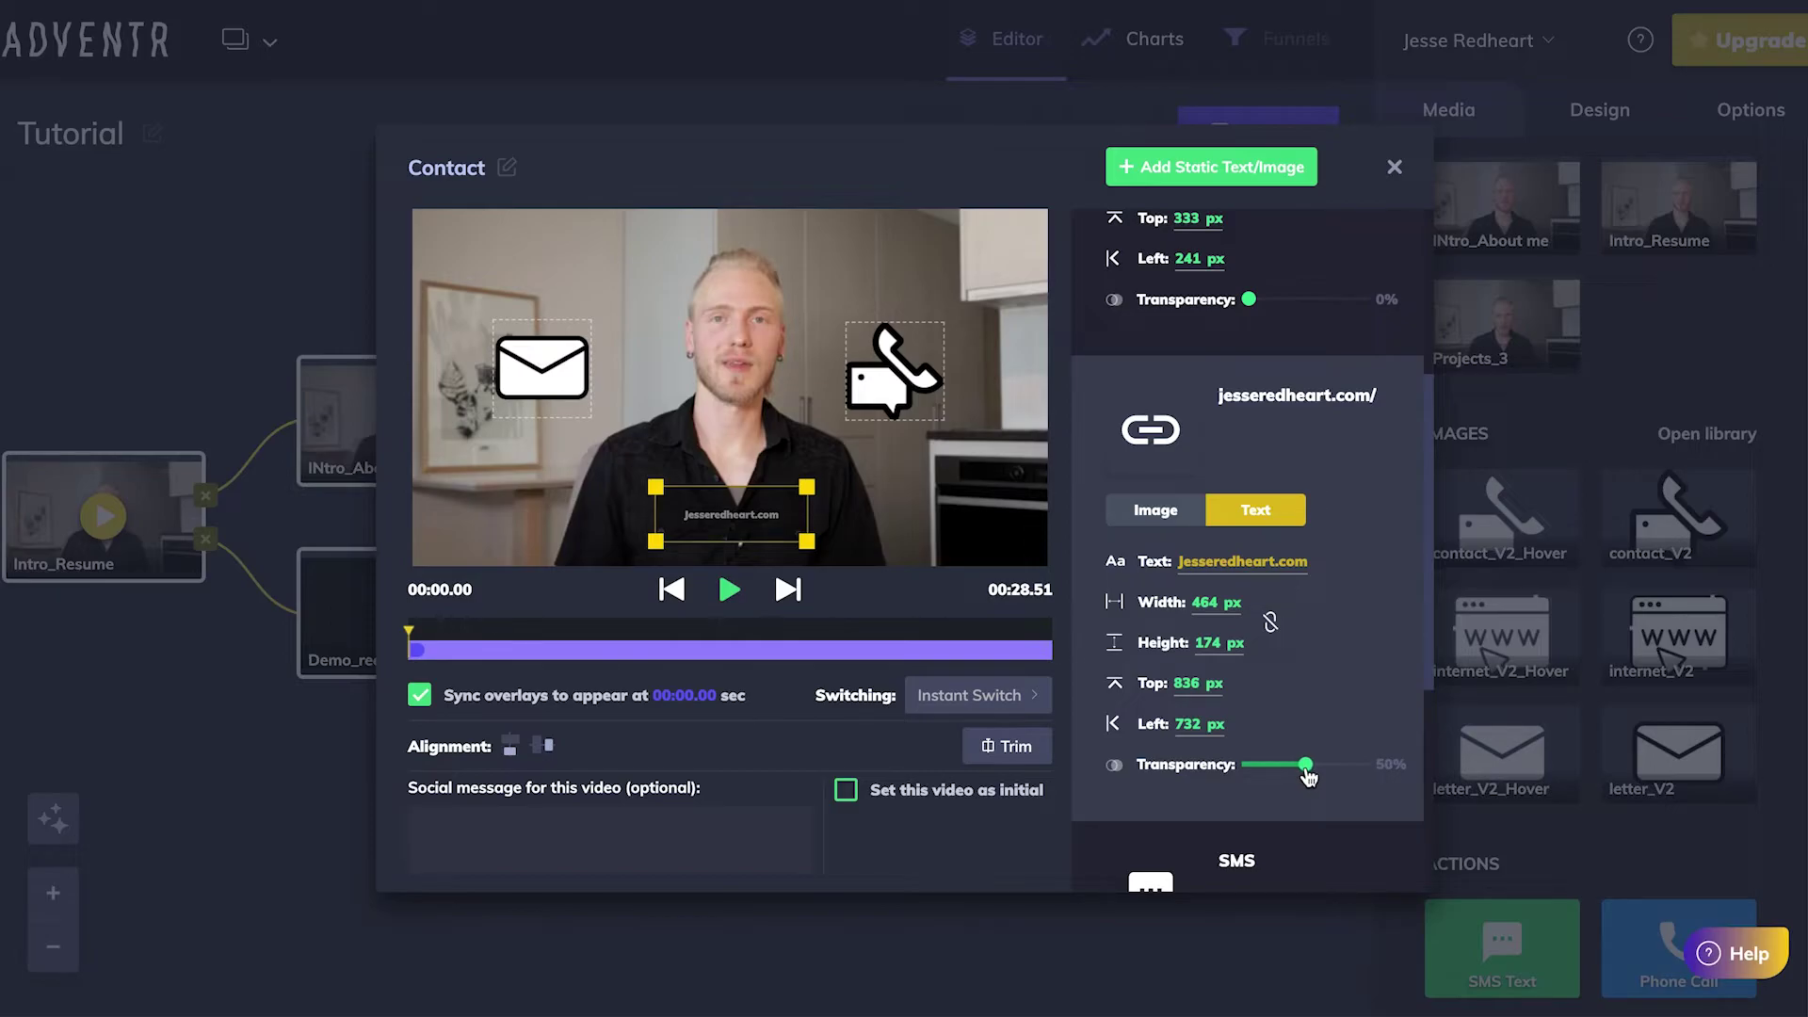
click(303, 803)
mouse_move(646, 518)
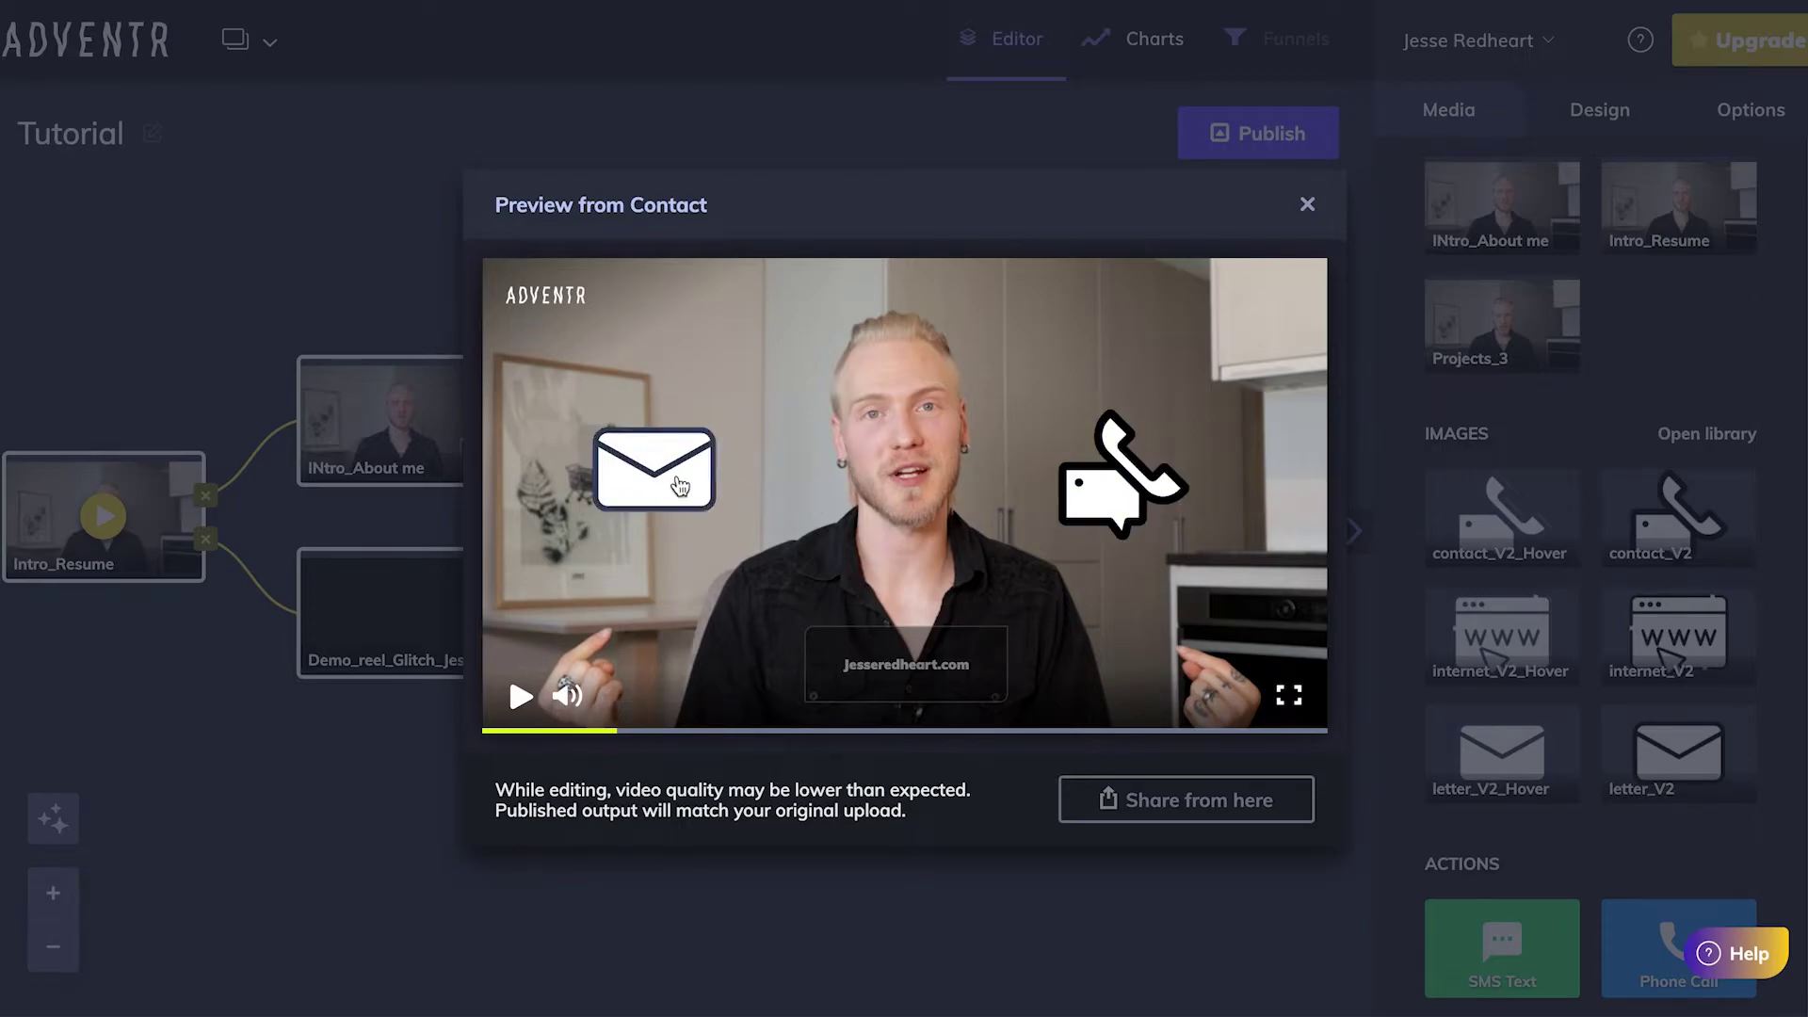
click(671, 480)
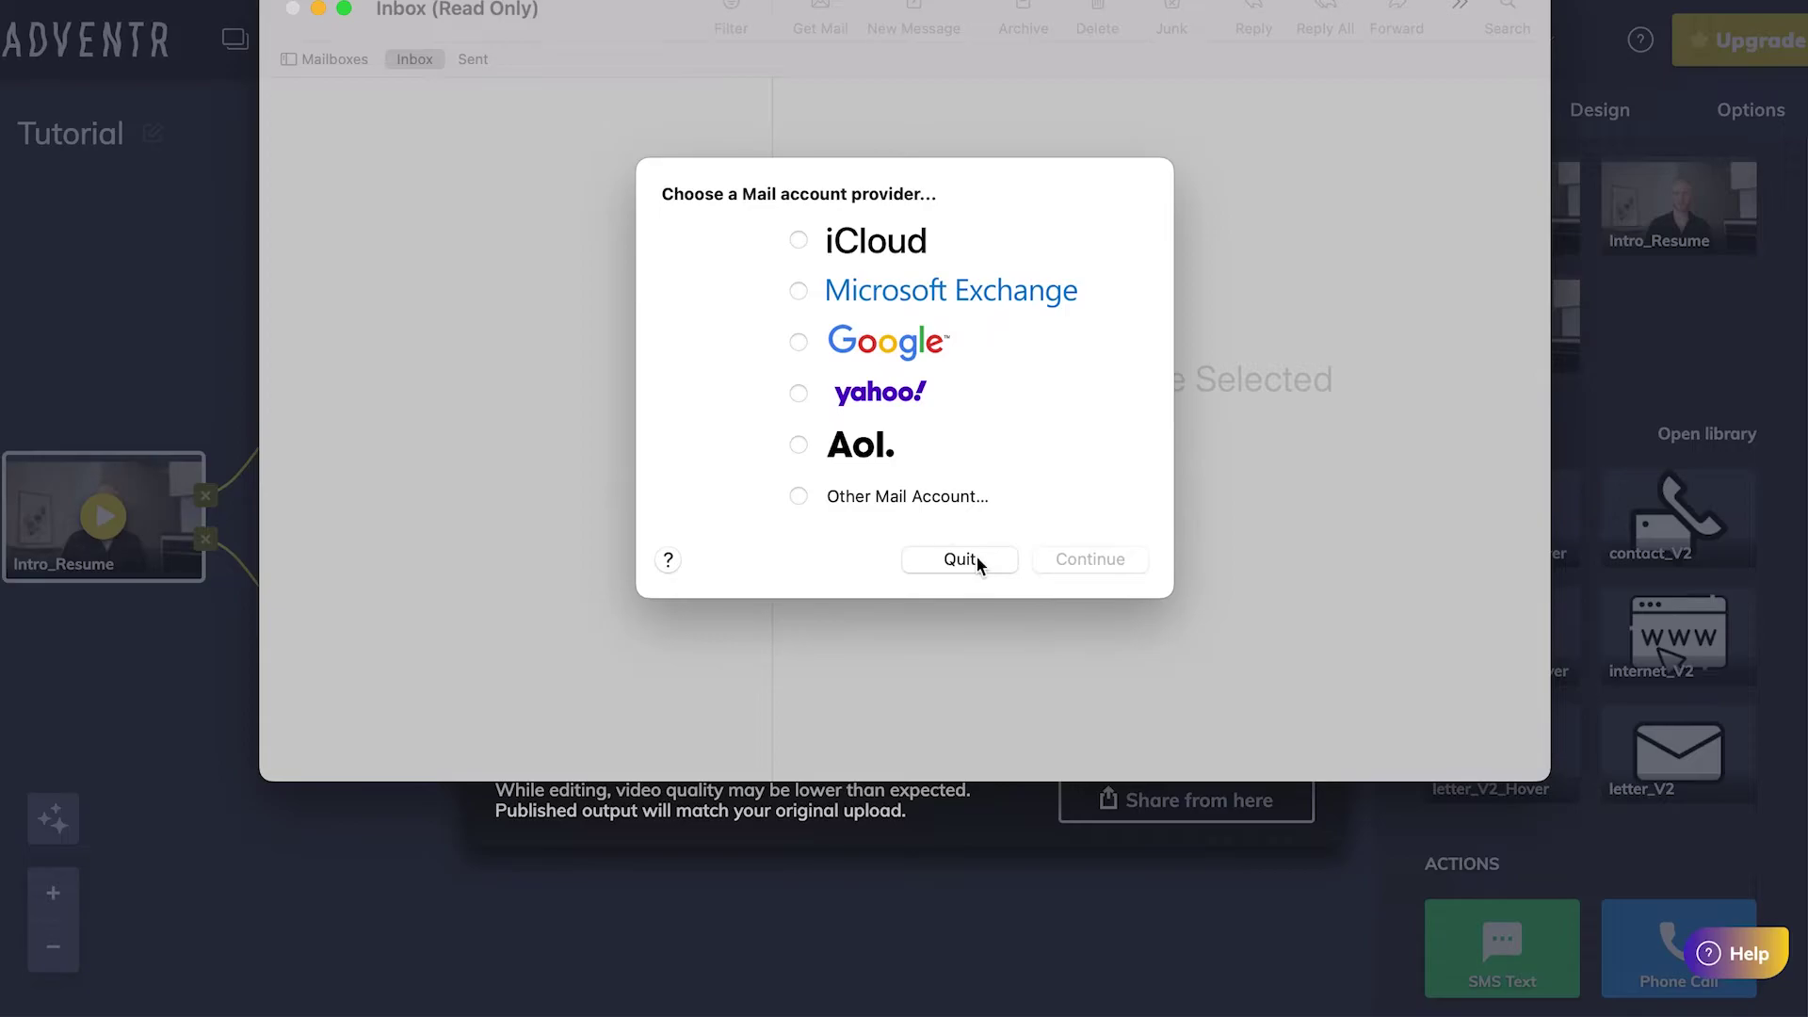
click(975, 559)
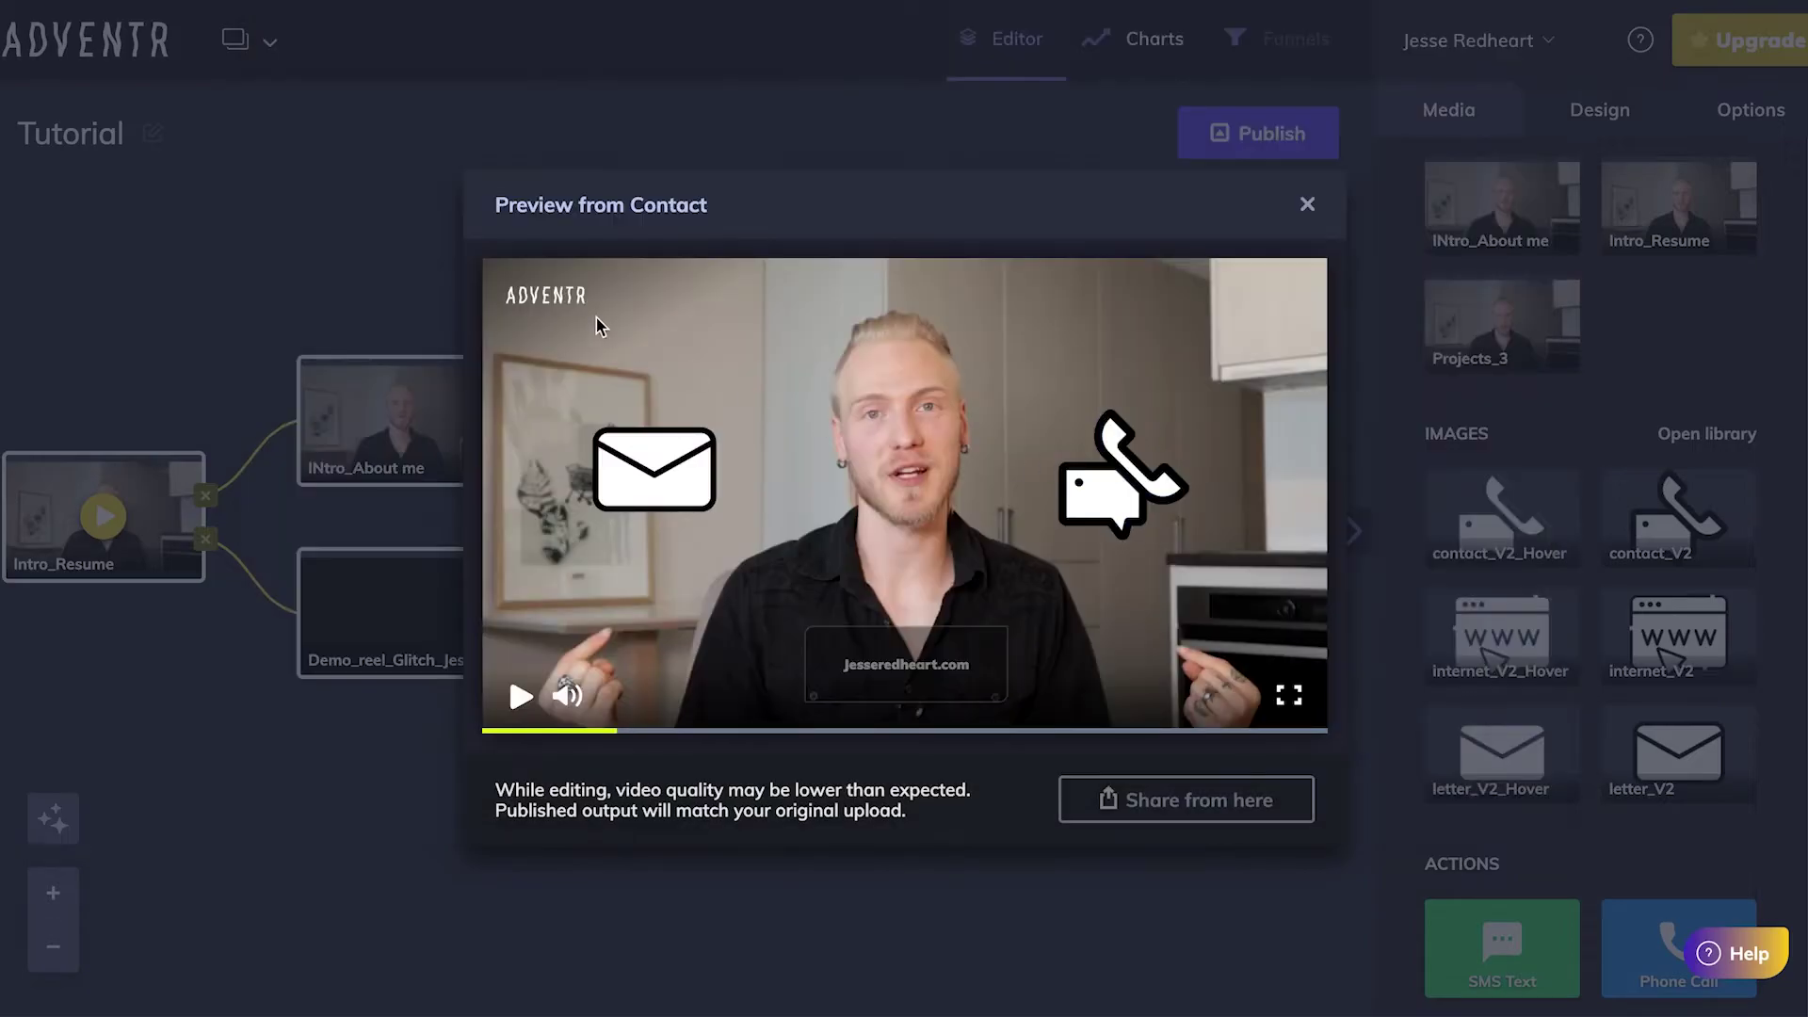
click(323, 816)
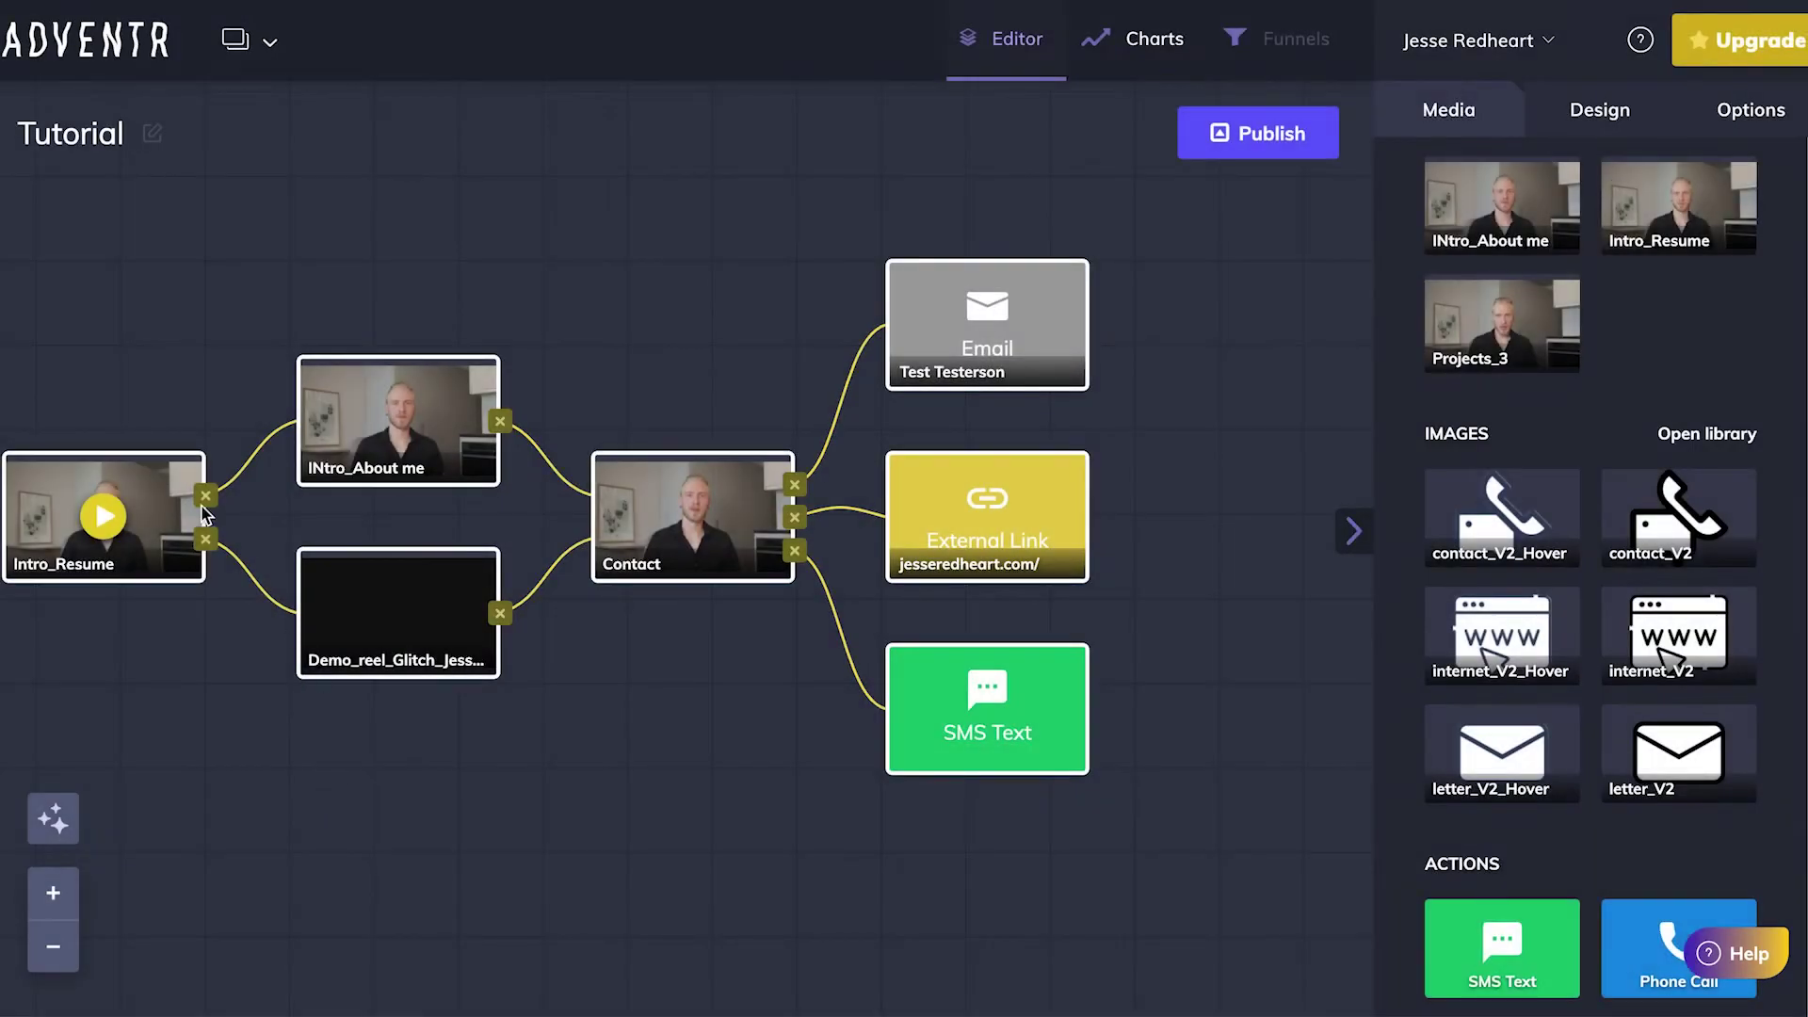
click(35, 508)
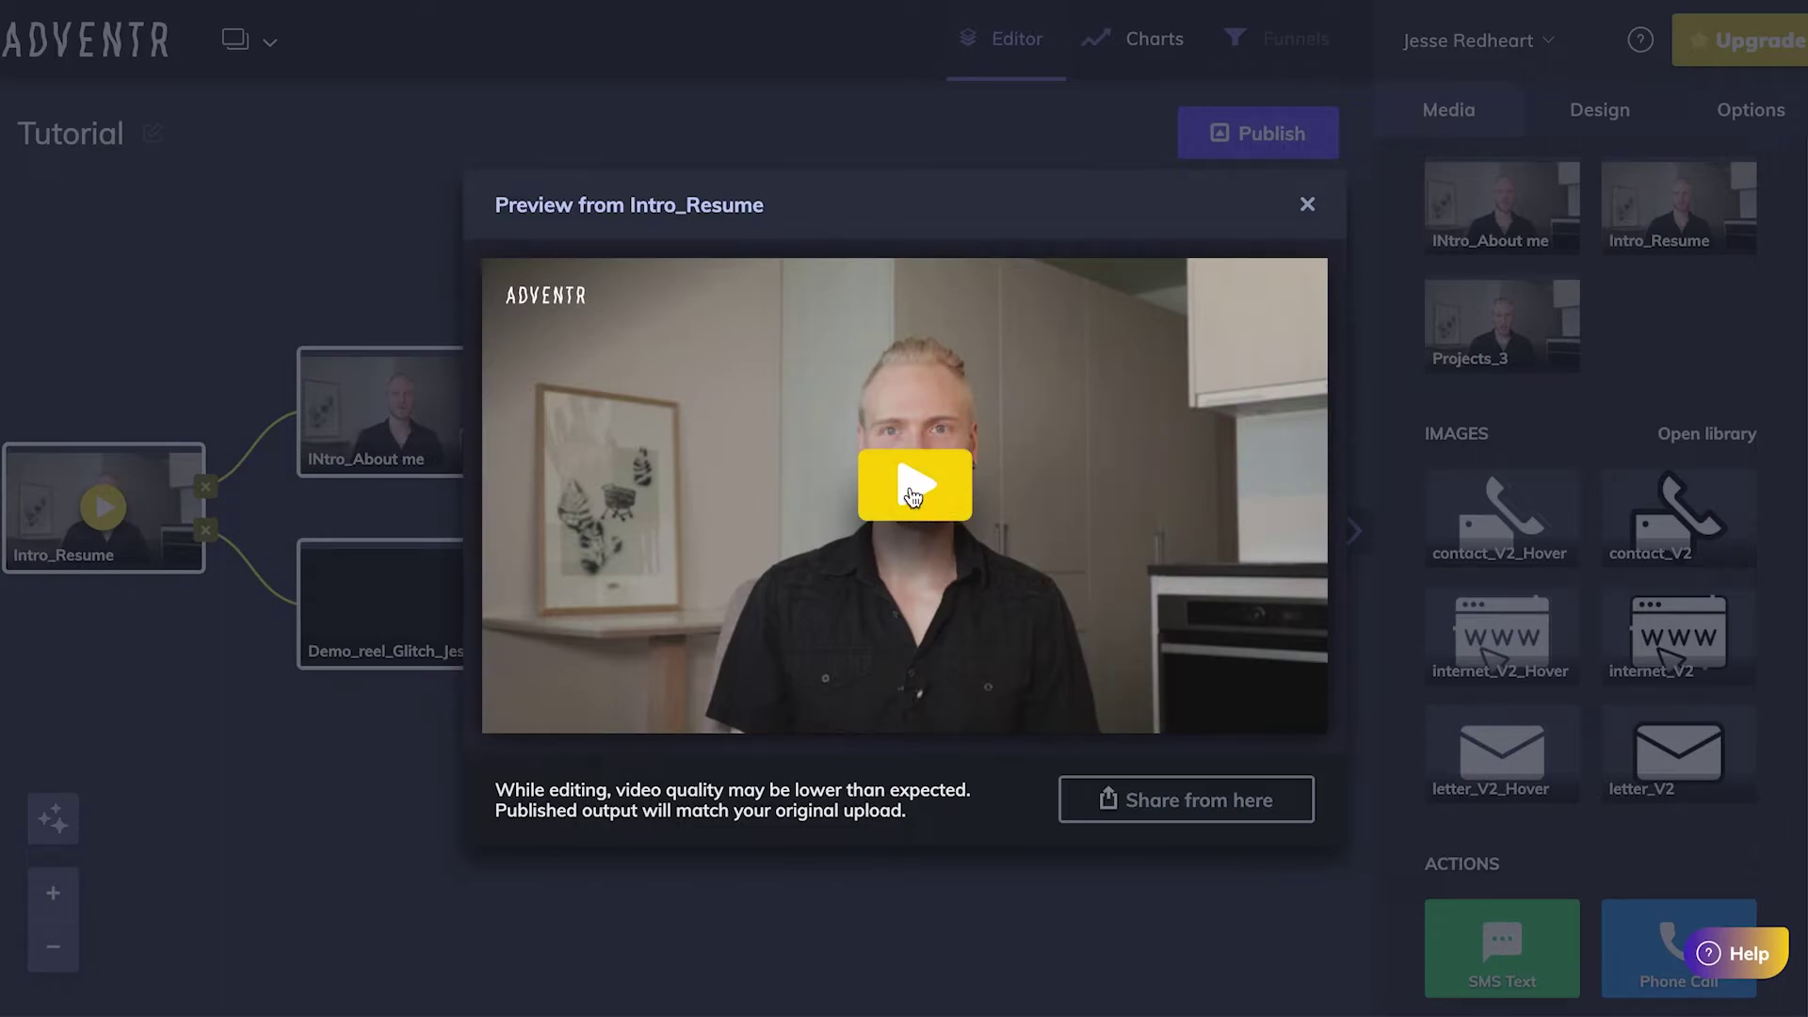
click(913, 495)
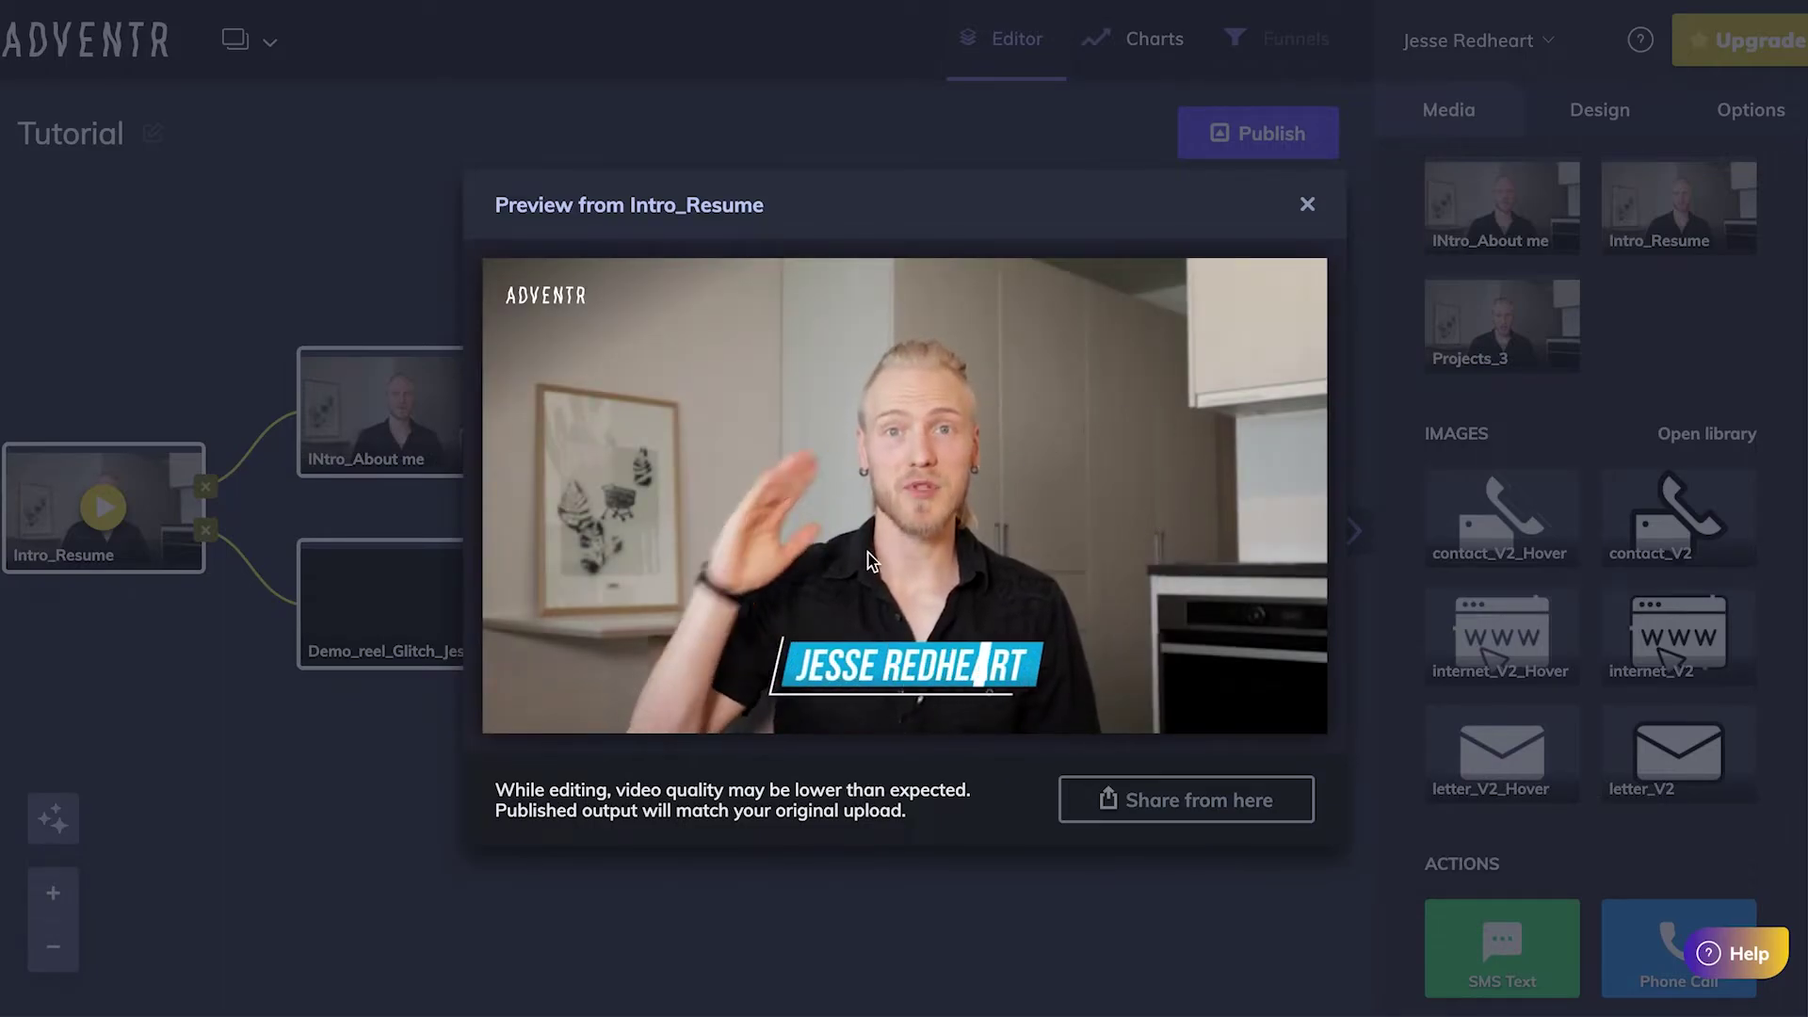
click(1145, 489)
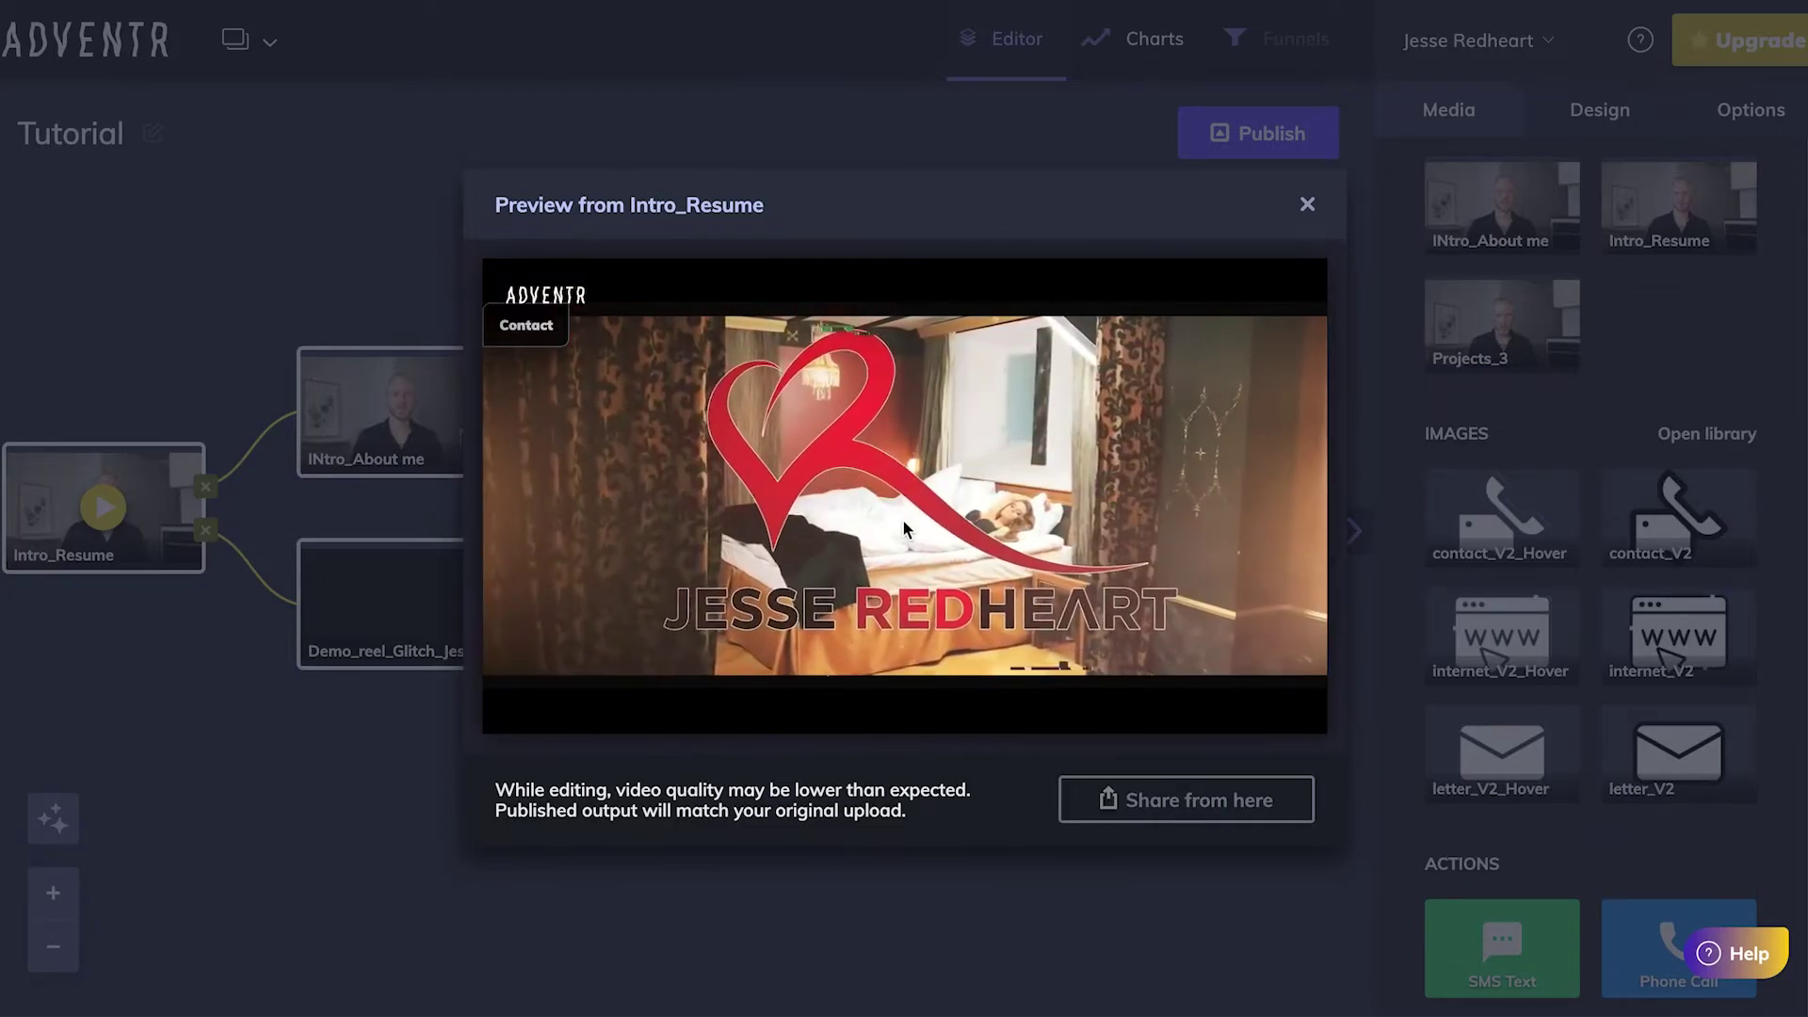
click(282, 779)
mouse_move(377, 612)
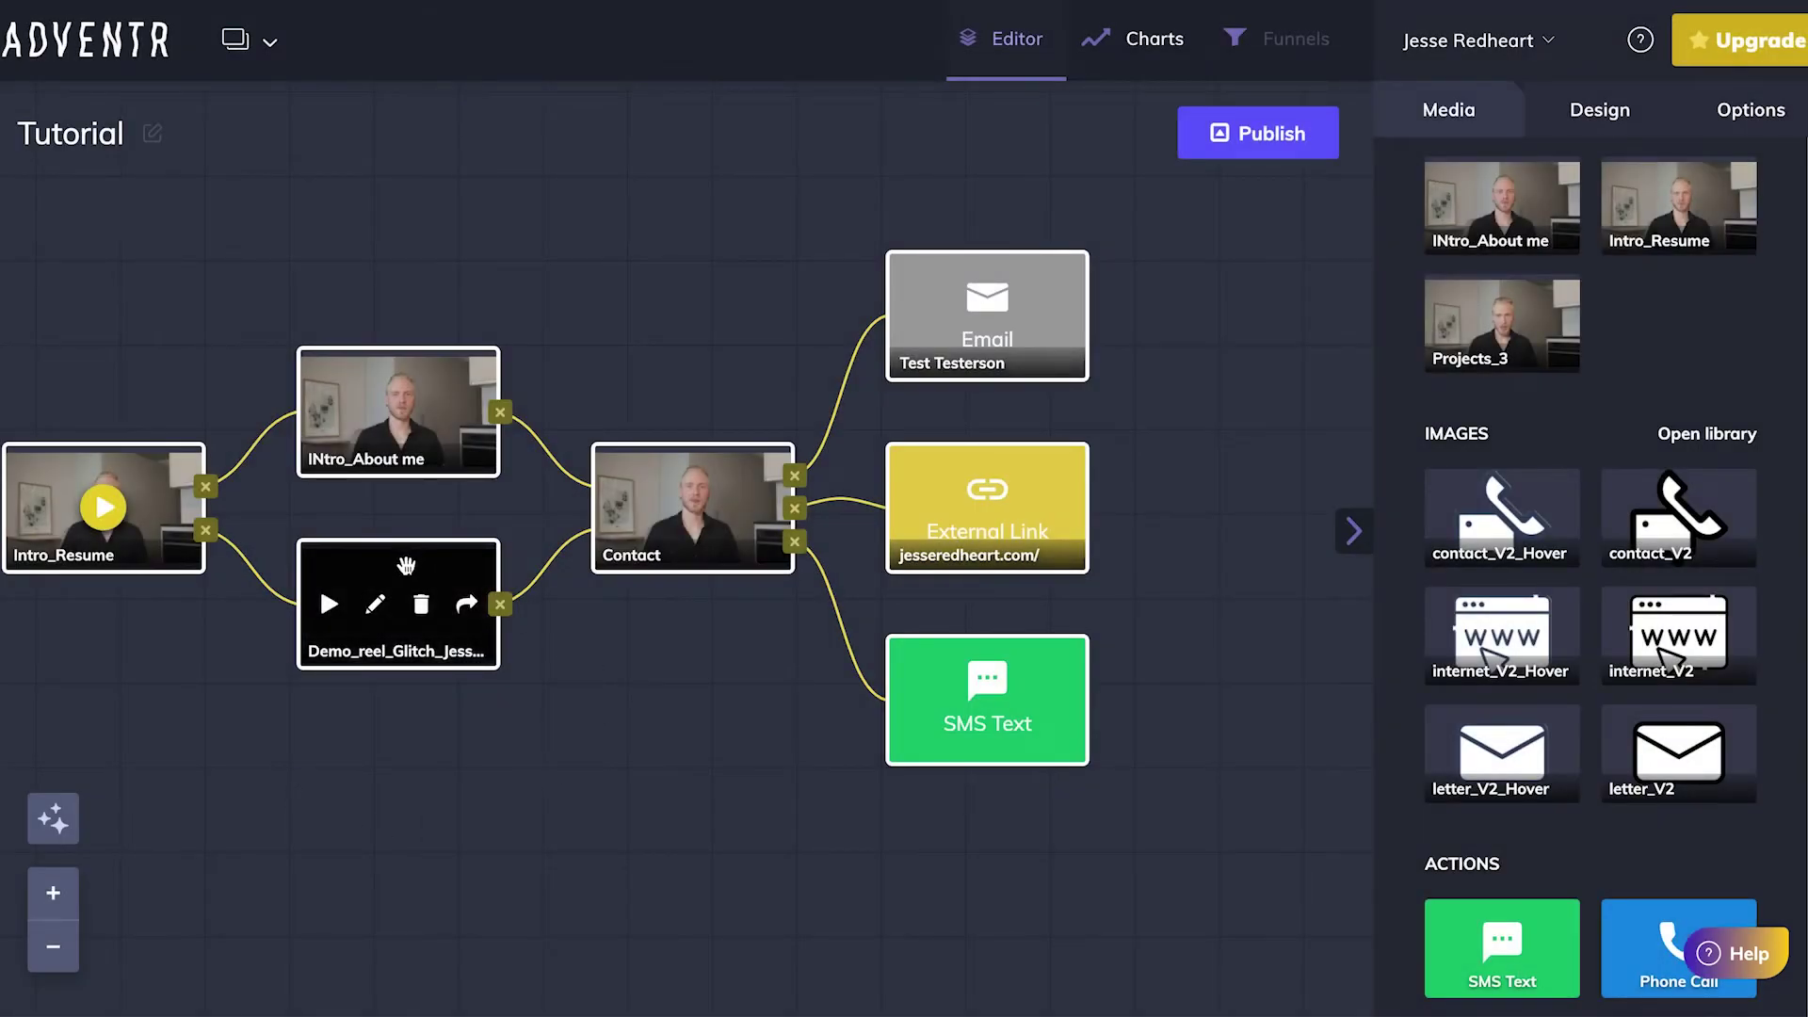
Enlarge Demo_reel's Contact overlay slightly and move it to the video's top-right corner
click(377, 610)
click(455, 259)
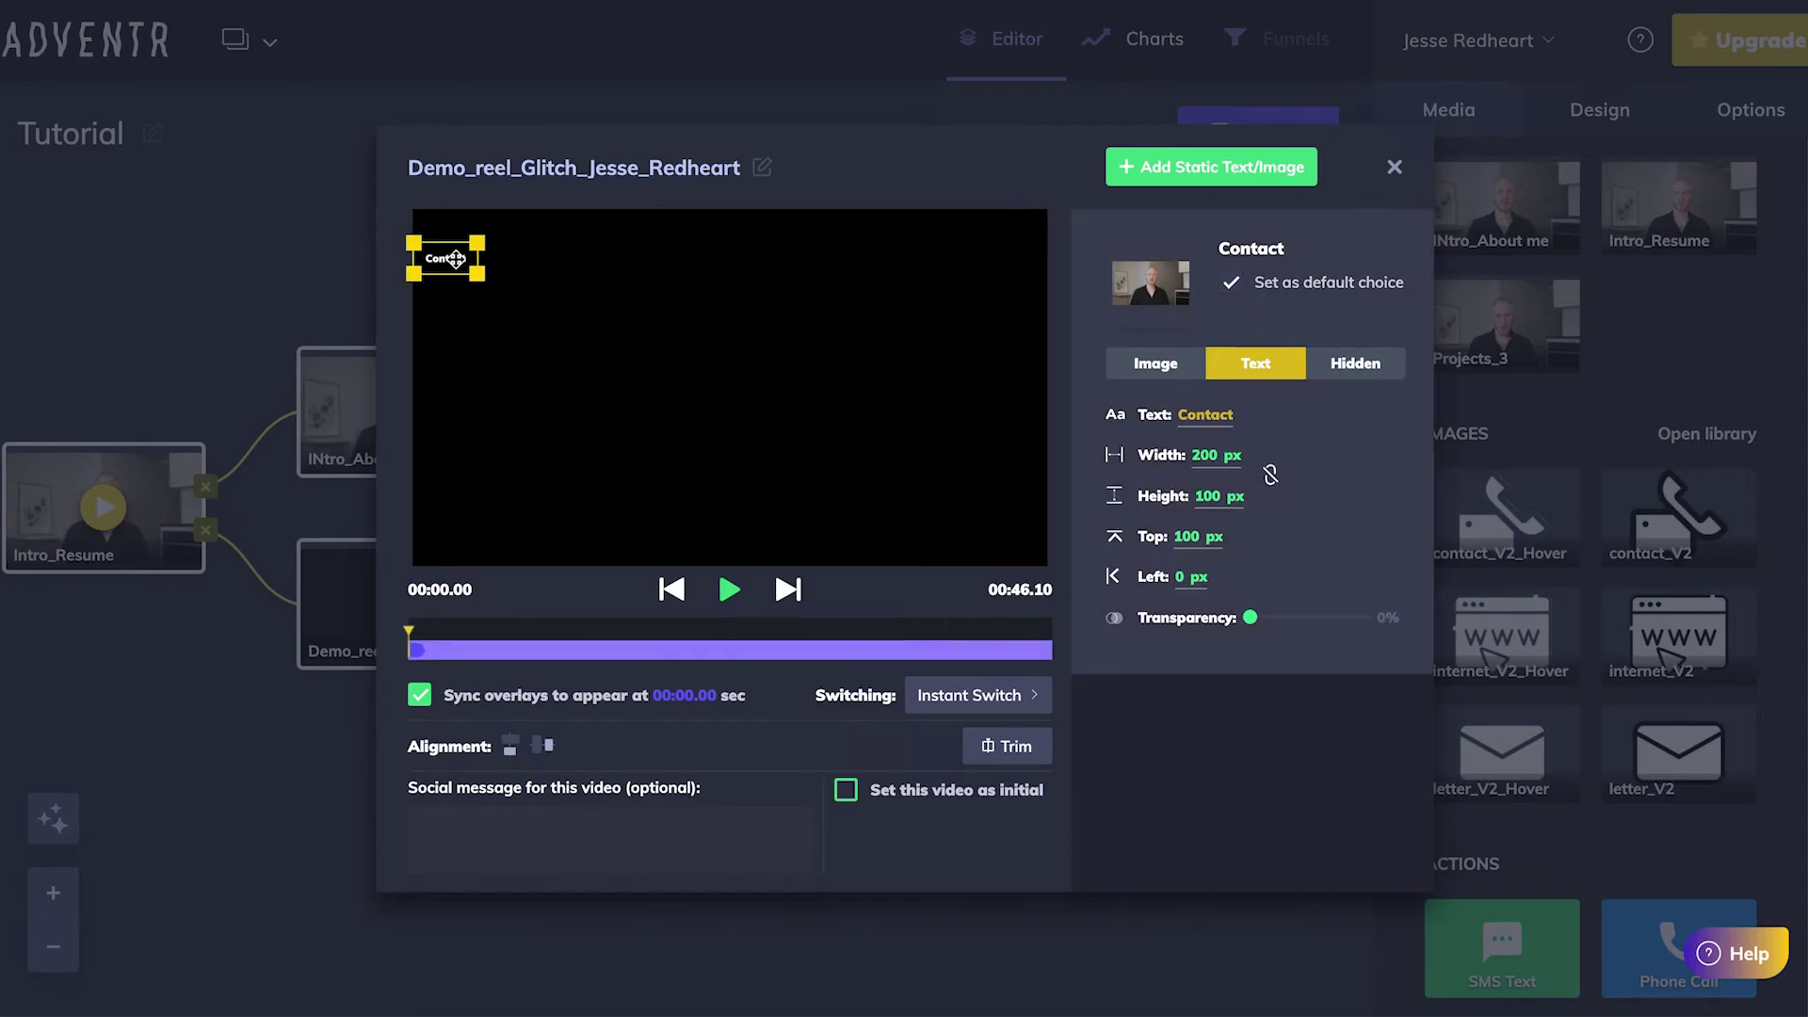
drag(484, 284, 498, 295)
drag(452, 264, 1040, 227)
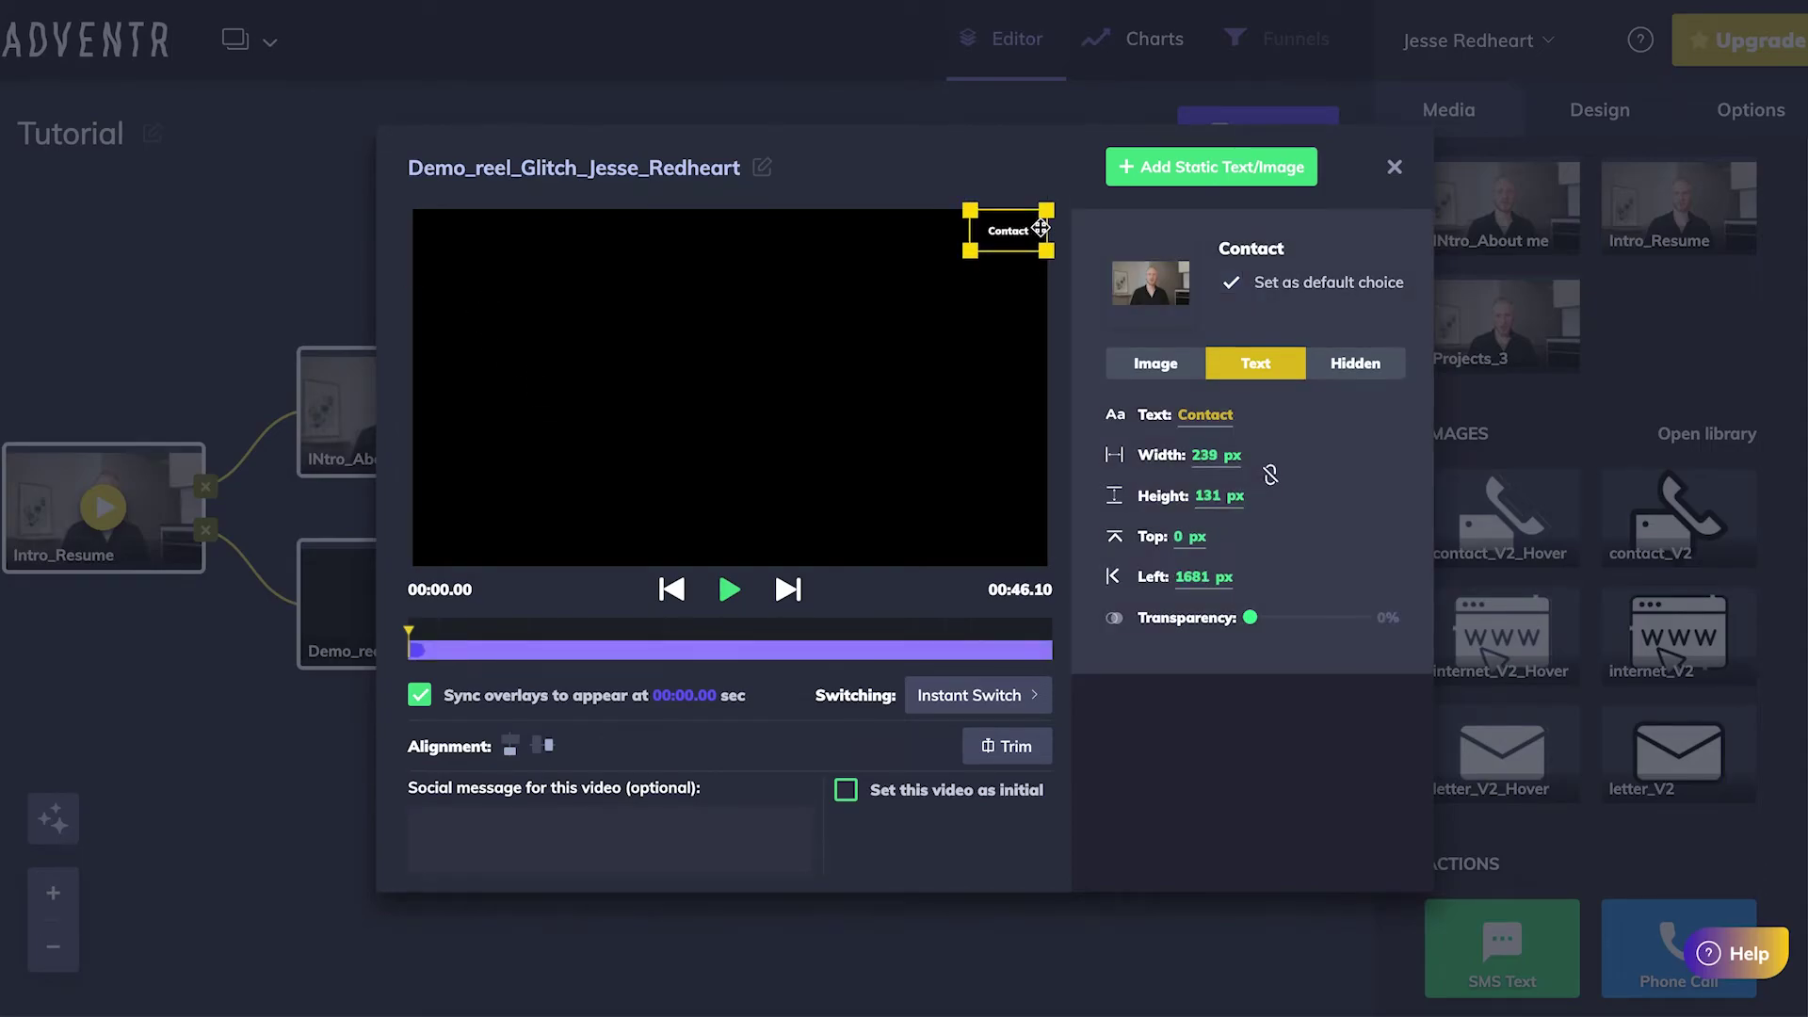
click(660, 697)
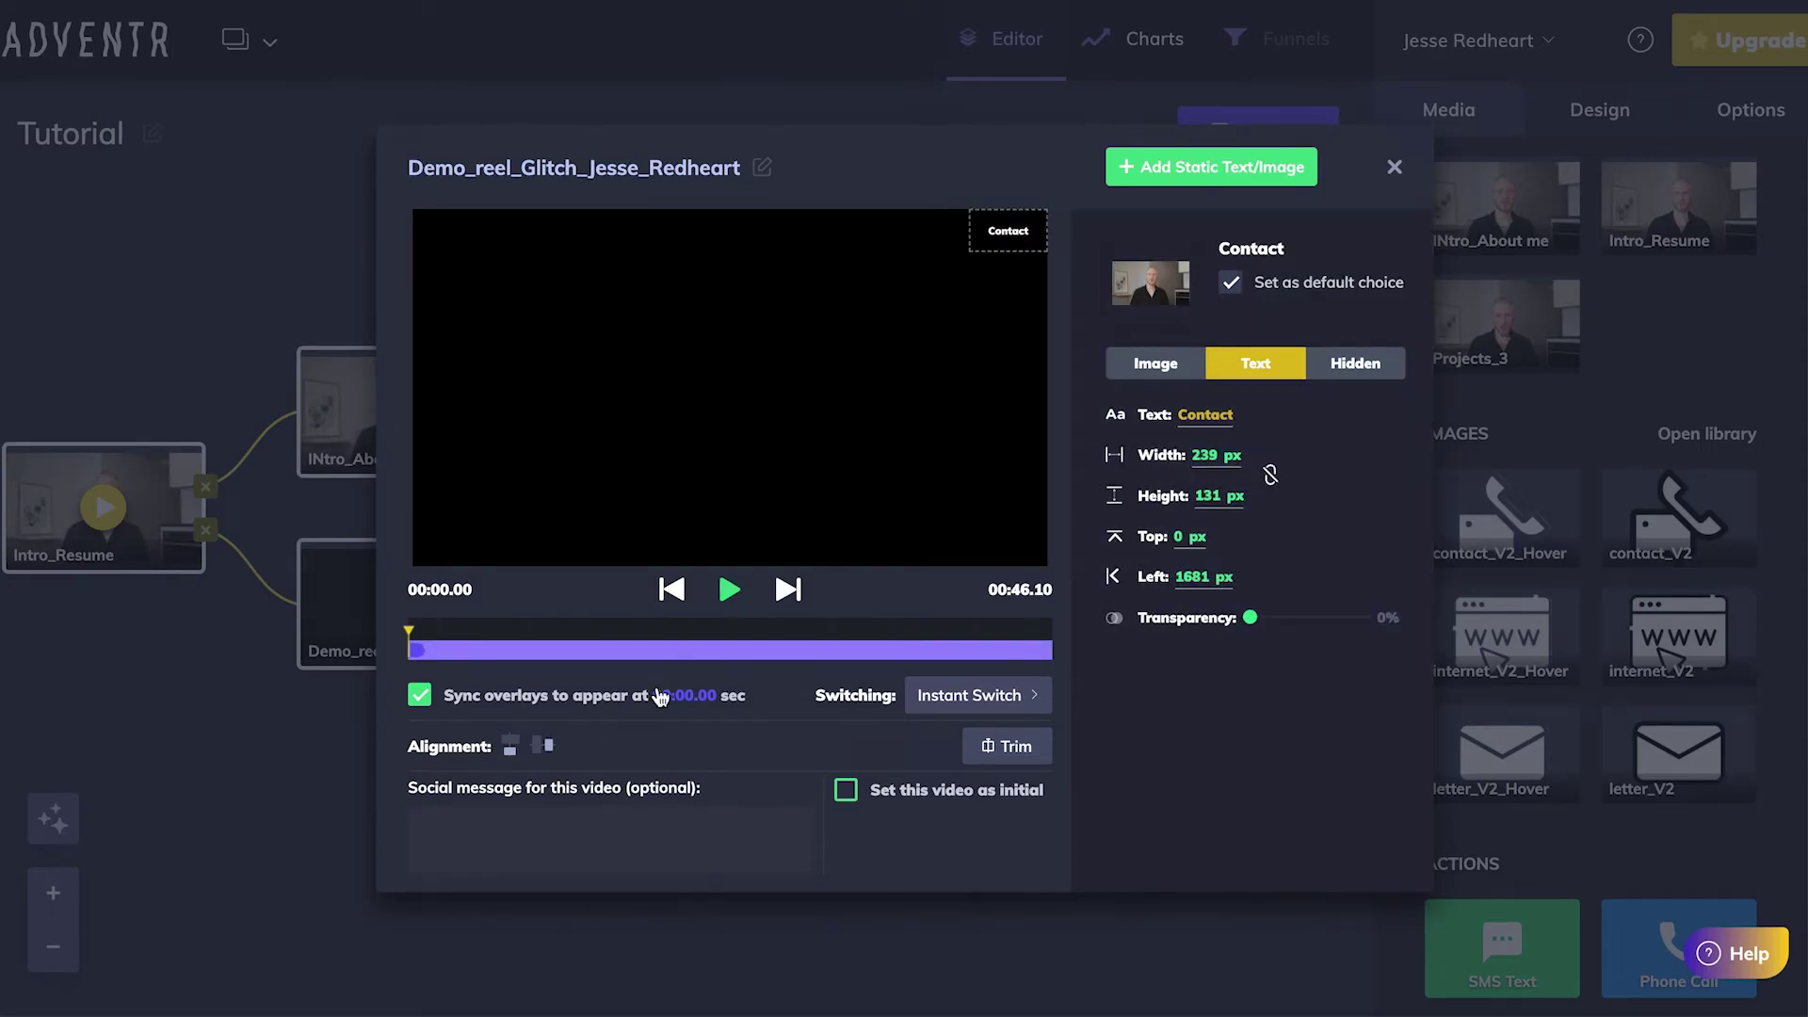
click(287, 798)
Set INtro_About me's Contact overlay height to 150 px and preview from that clip
click(375, 412)
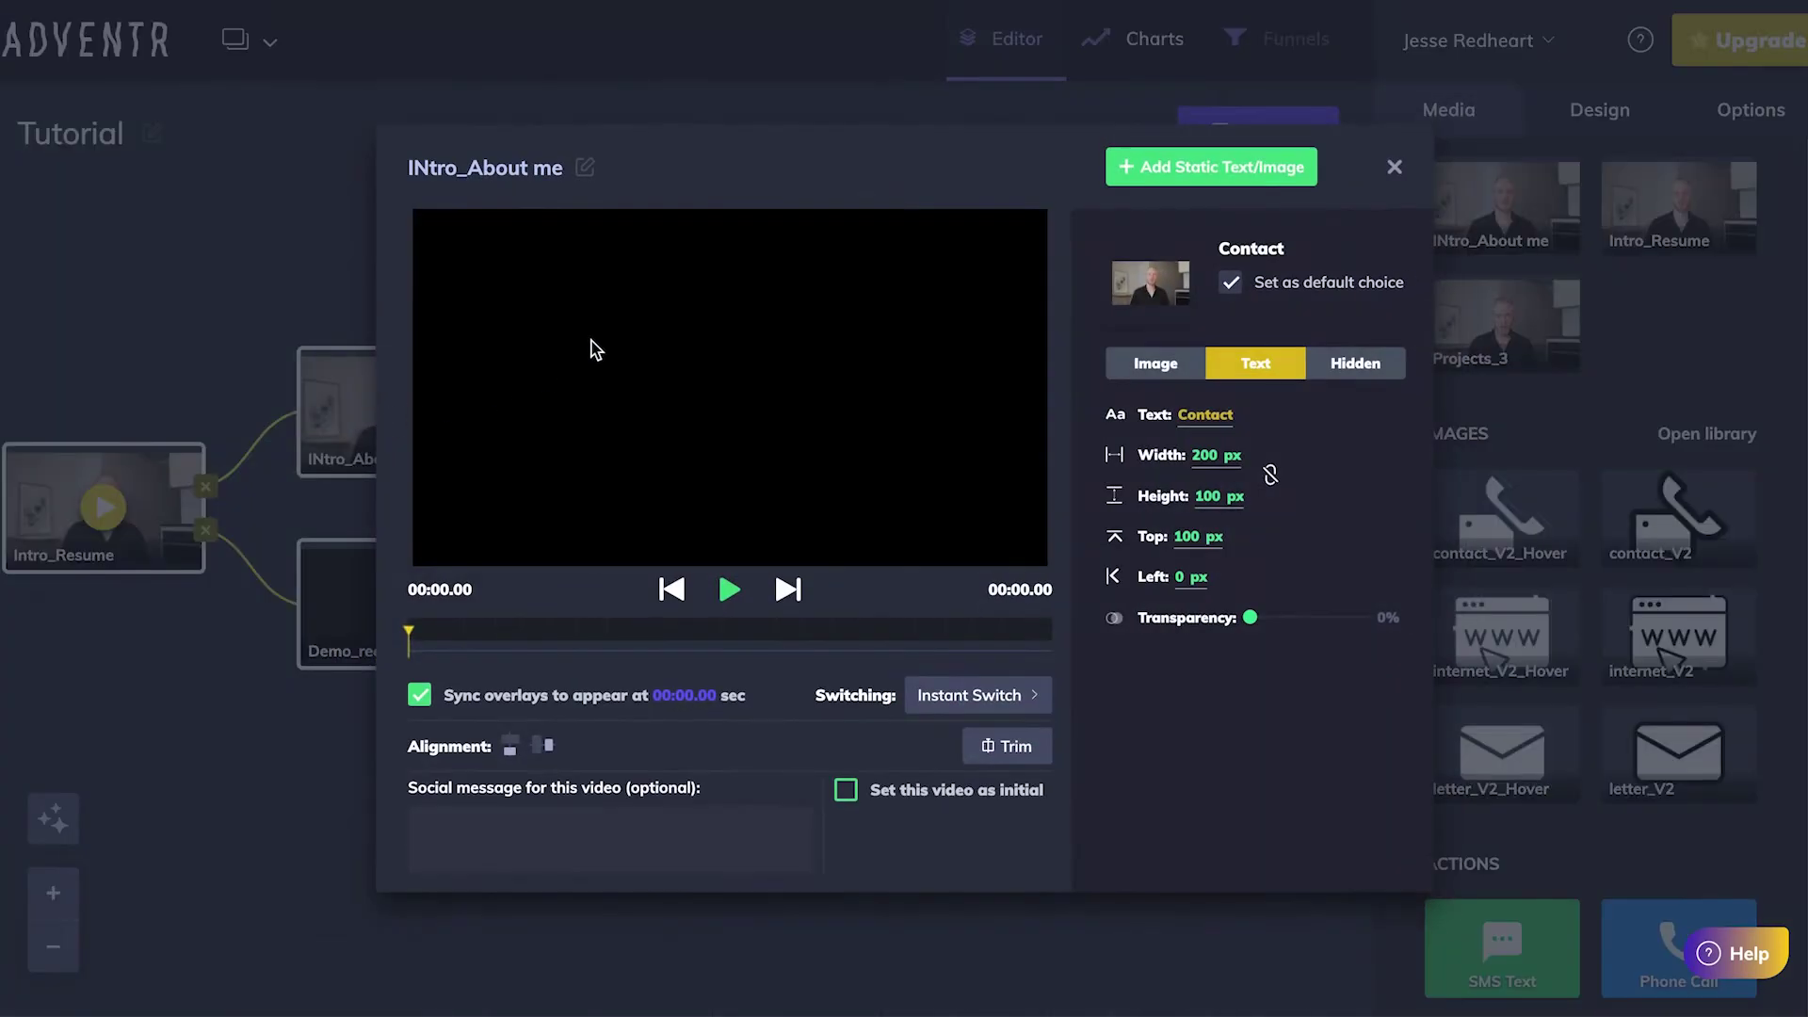
click(1208, 497)
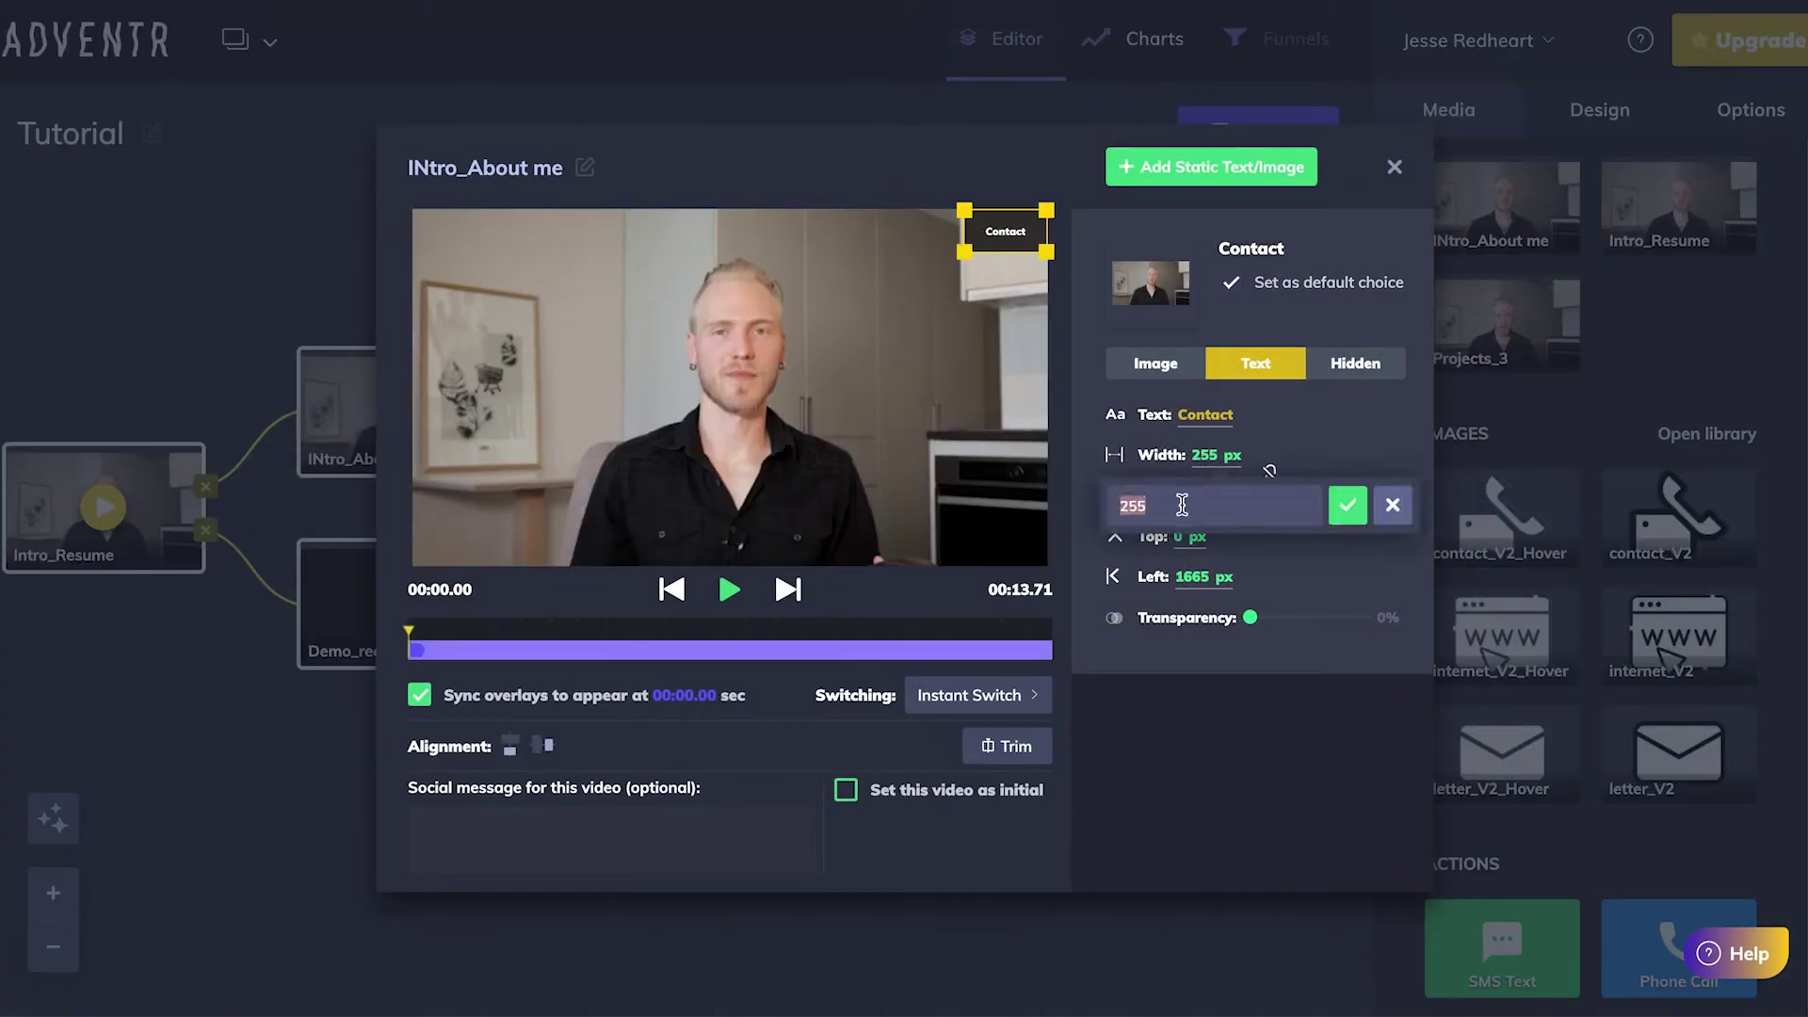
text(150)
key(Return)
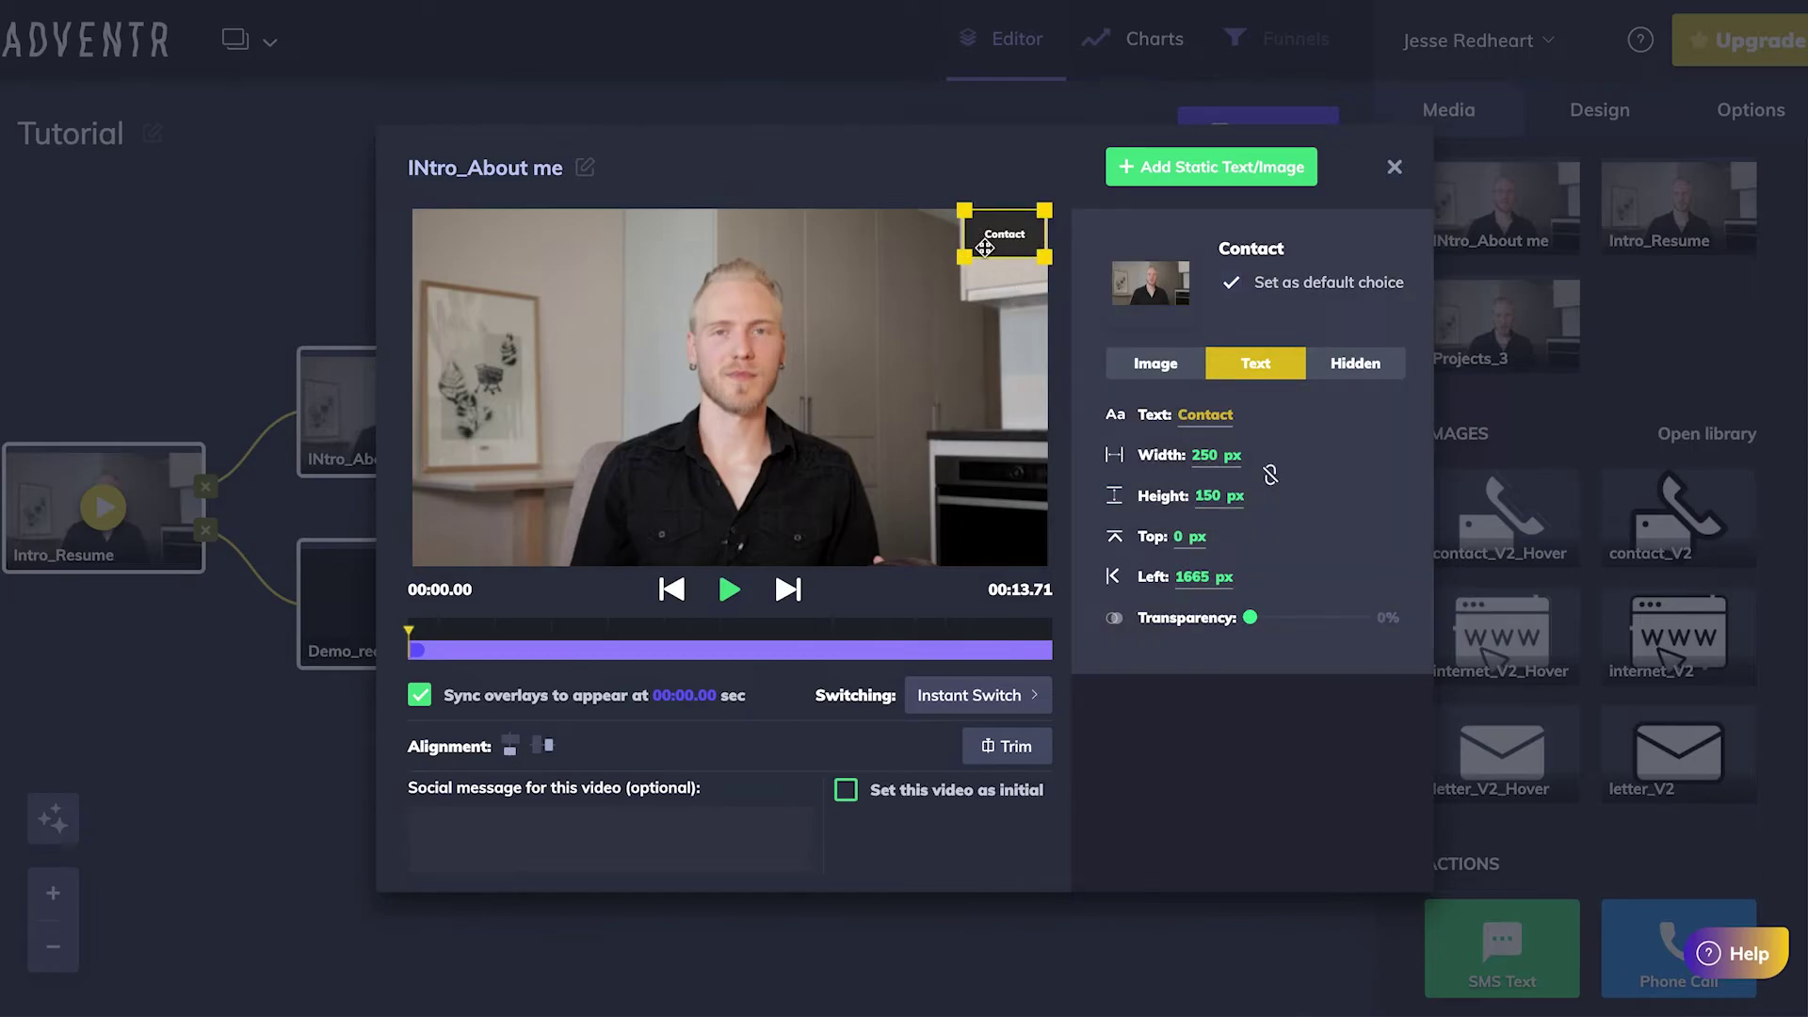
click(323, 416)
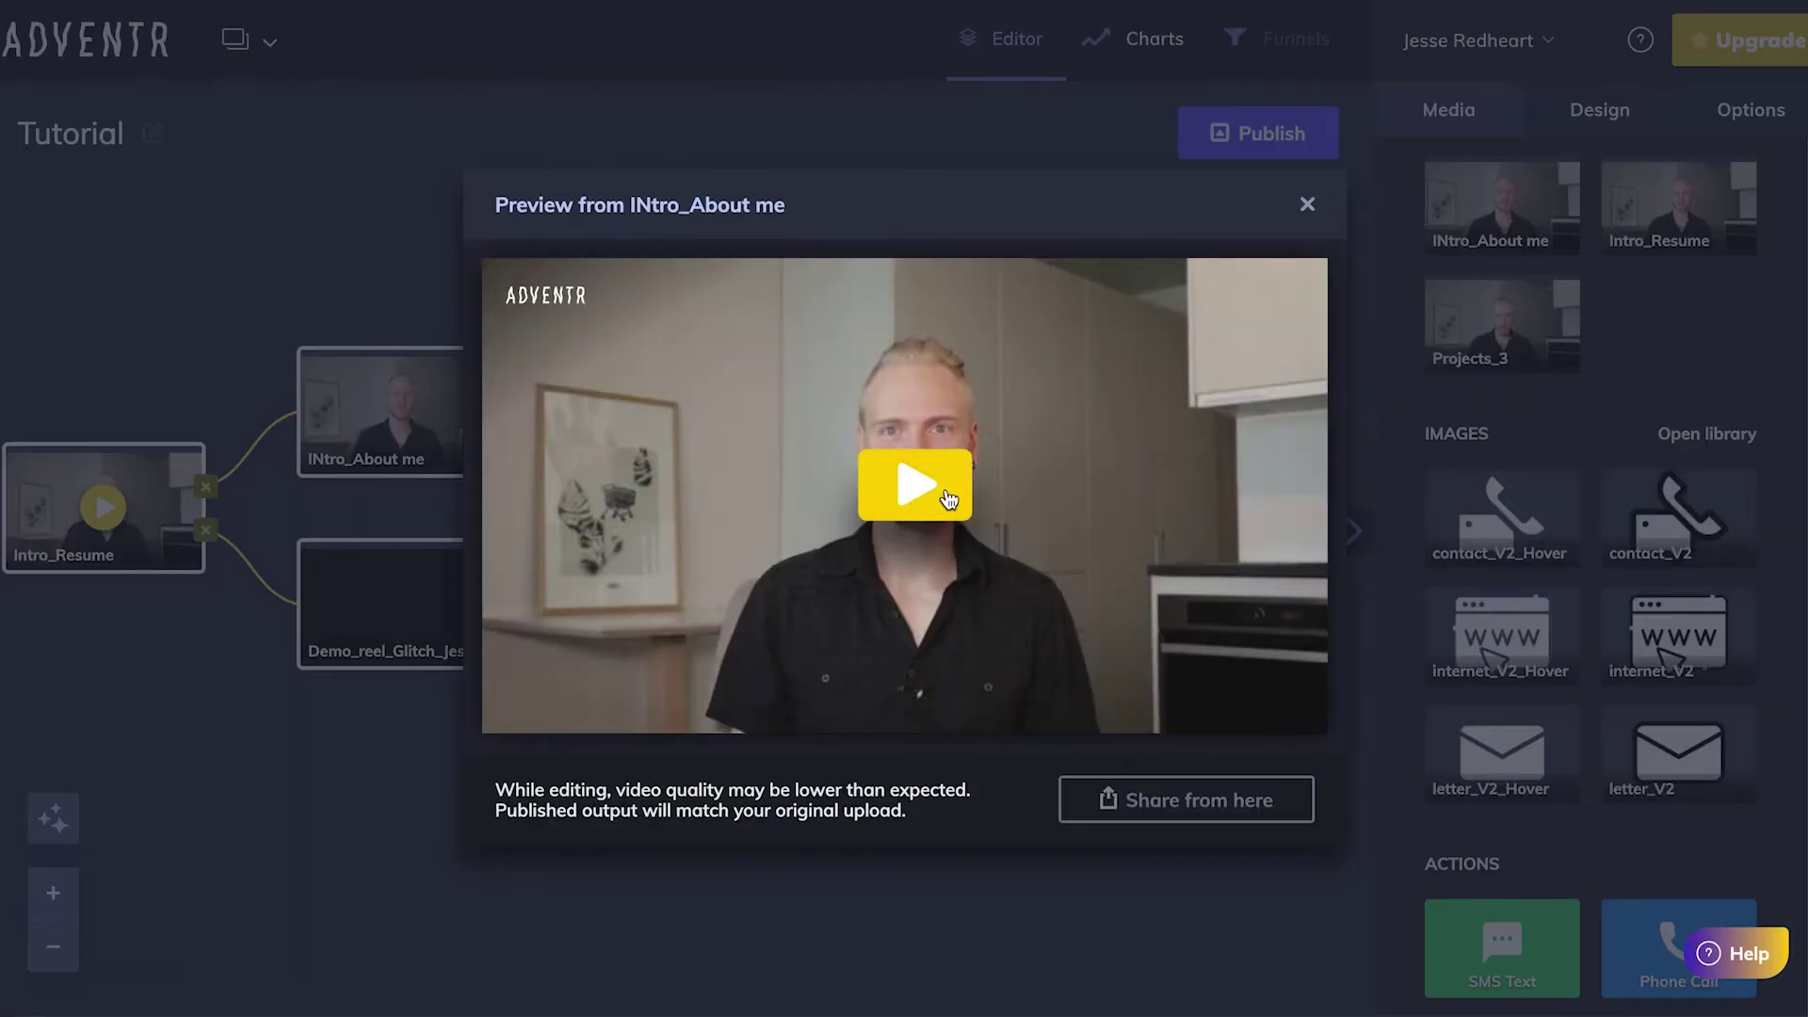
Play the INtro_About me preview to check the top-right Contact button
click(948, 499)
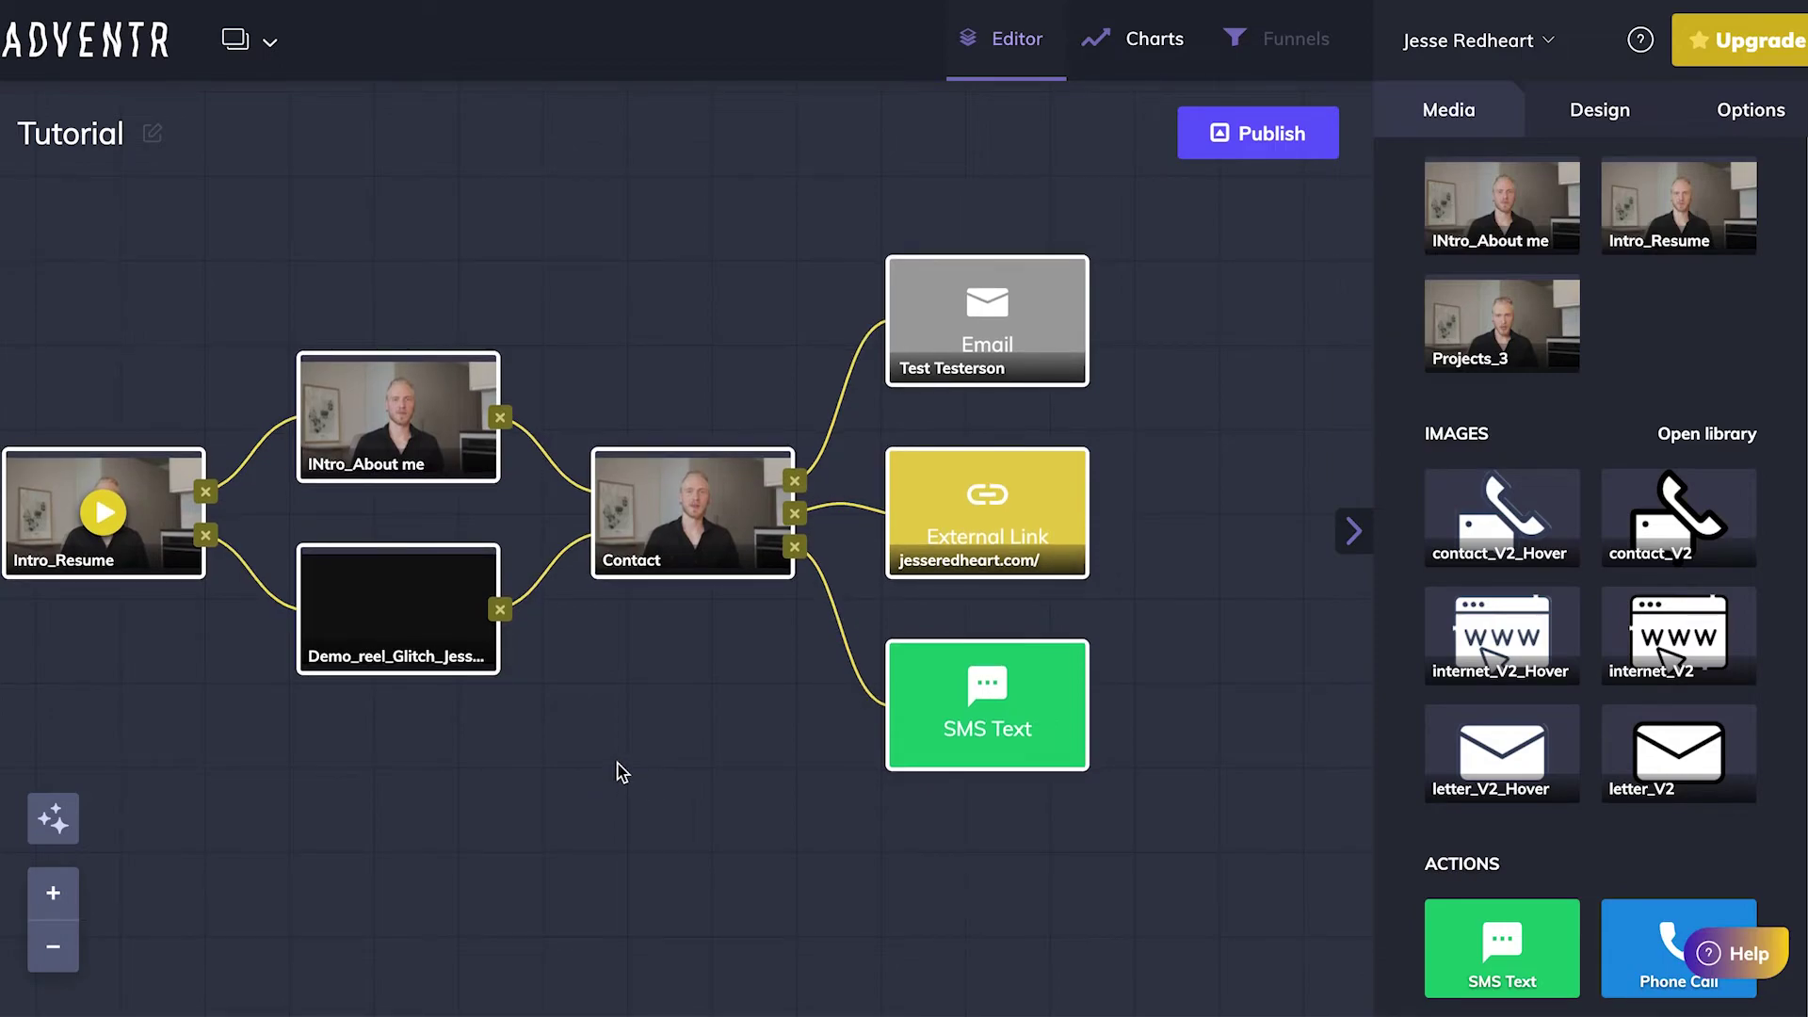
Tidy the clip layout and link Demo_reel back to Intro_Resume
drag(441, 561, 440, 564)
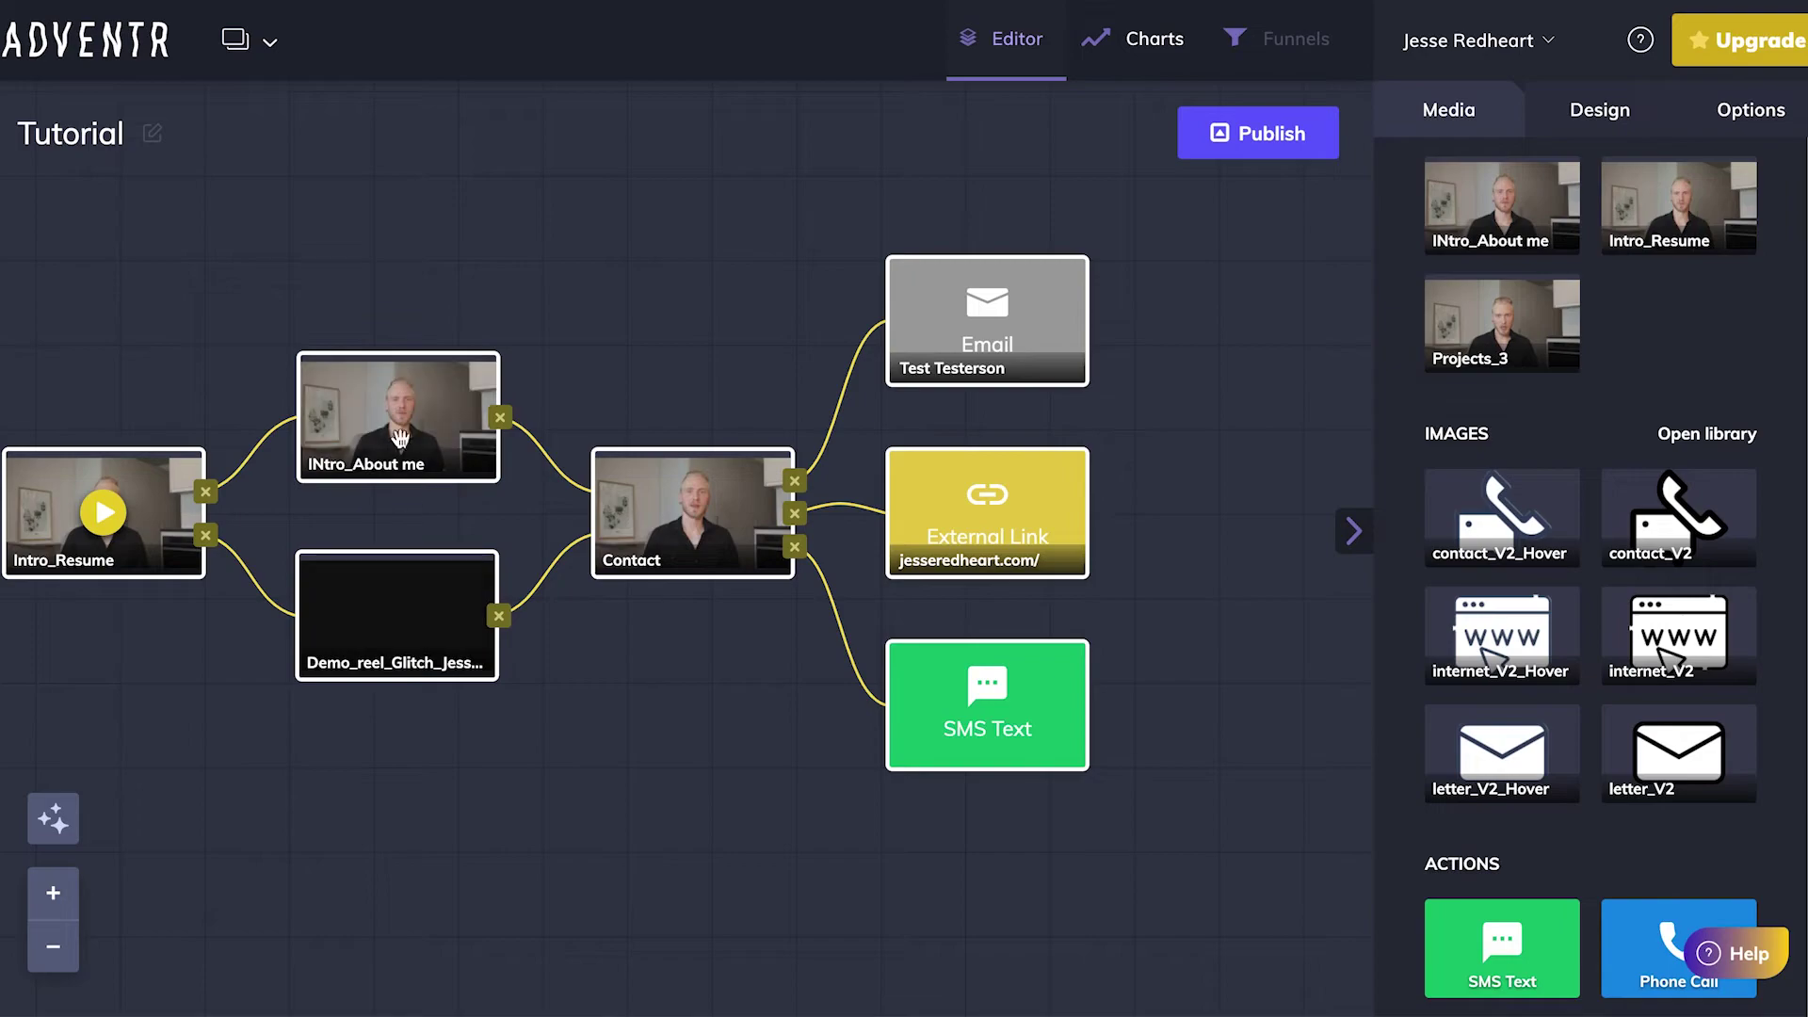
drag(437, 363, 435, 344)
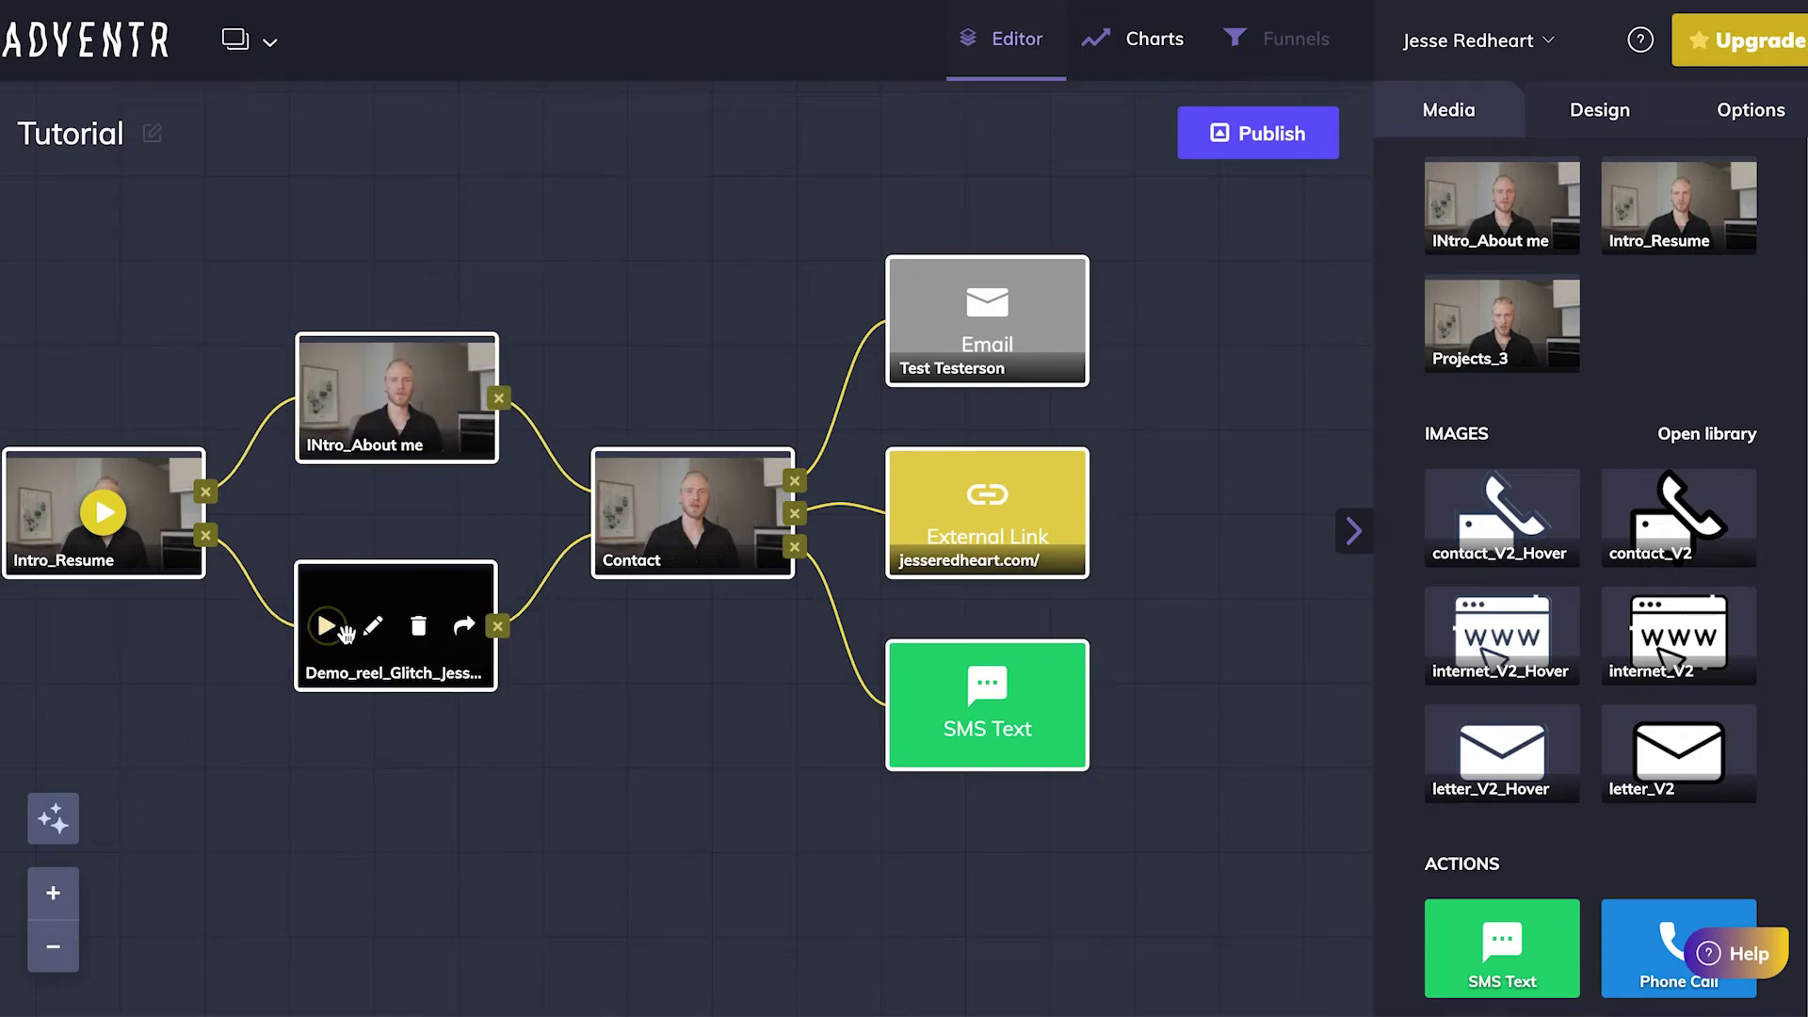
drag(344, 623, 344, 634)
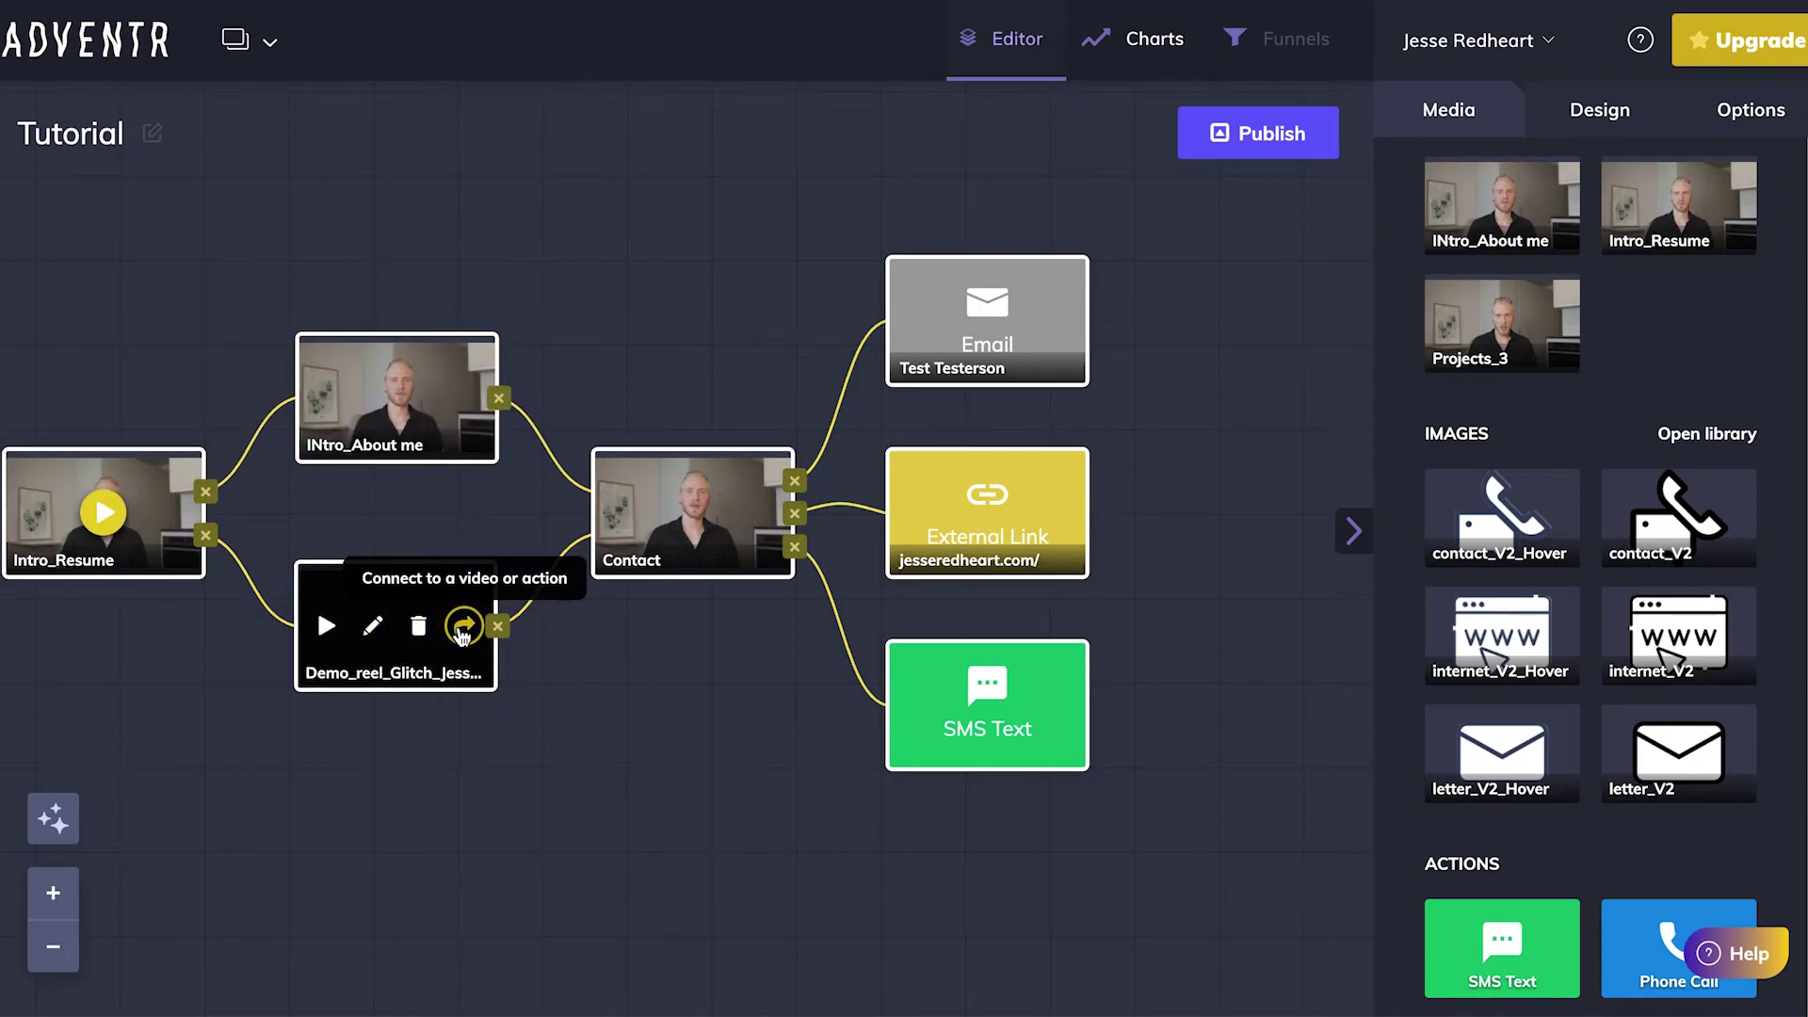
click(462, 627)
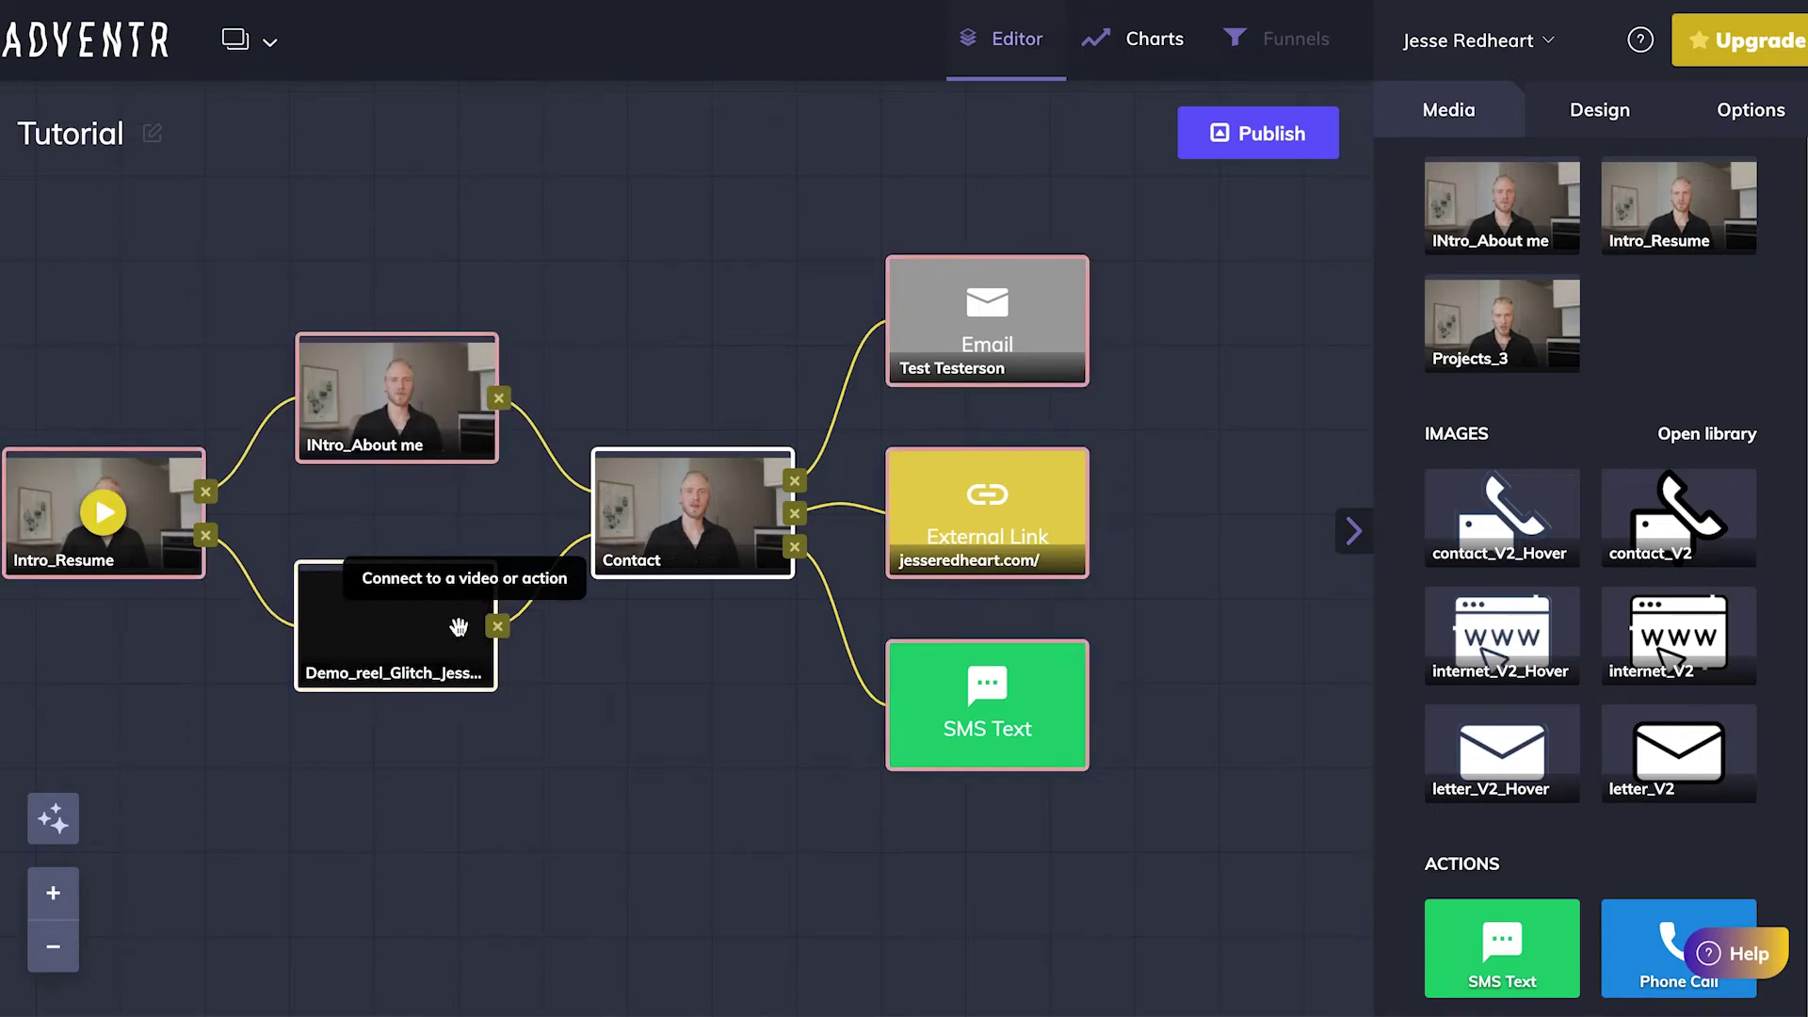
click(44, 524)
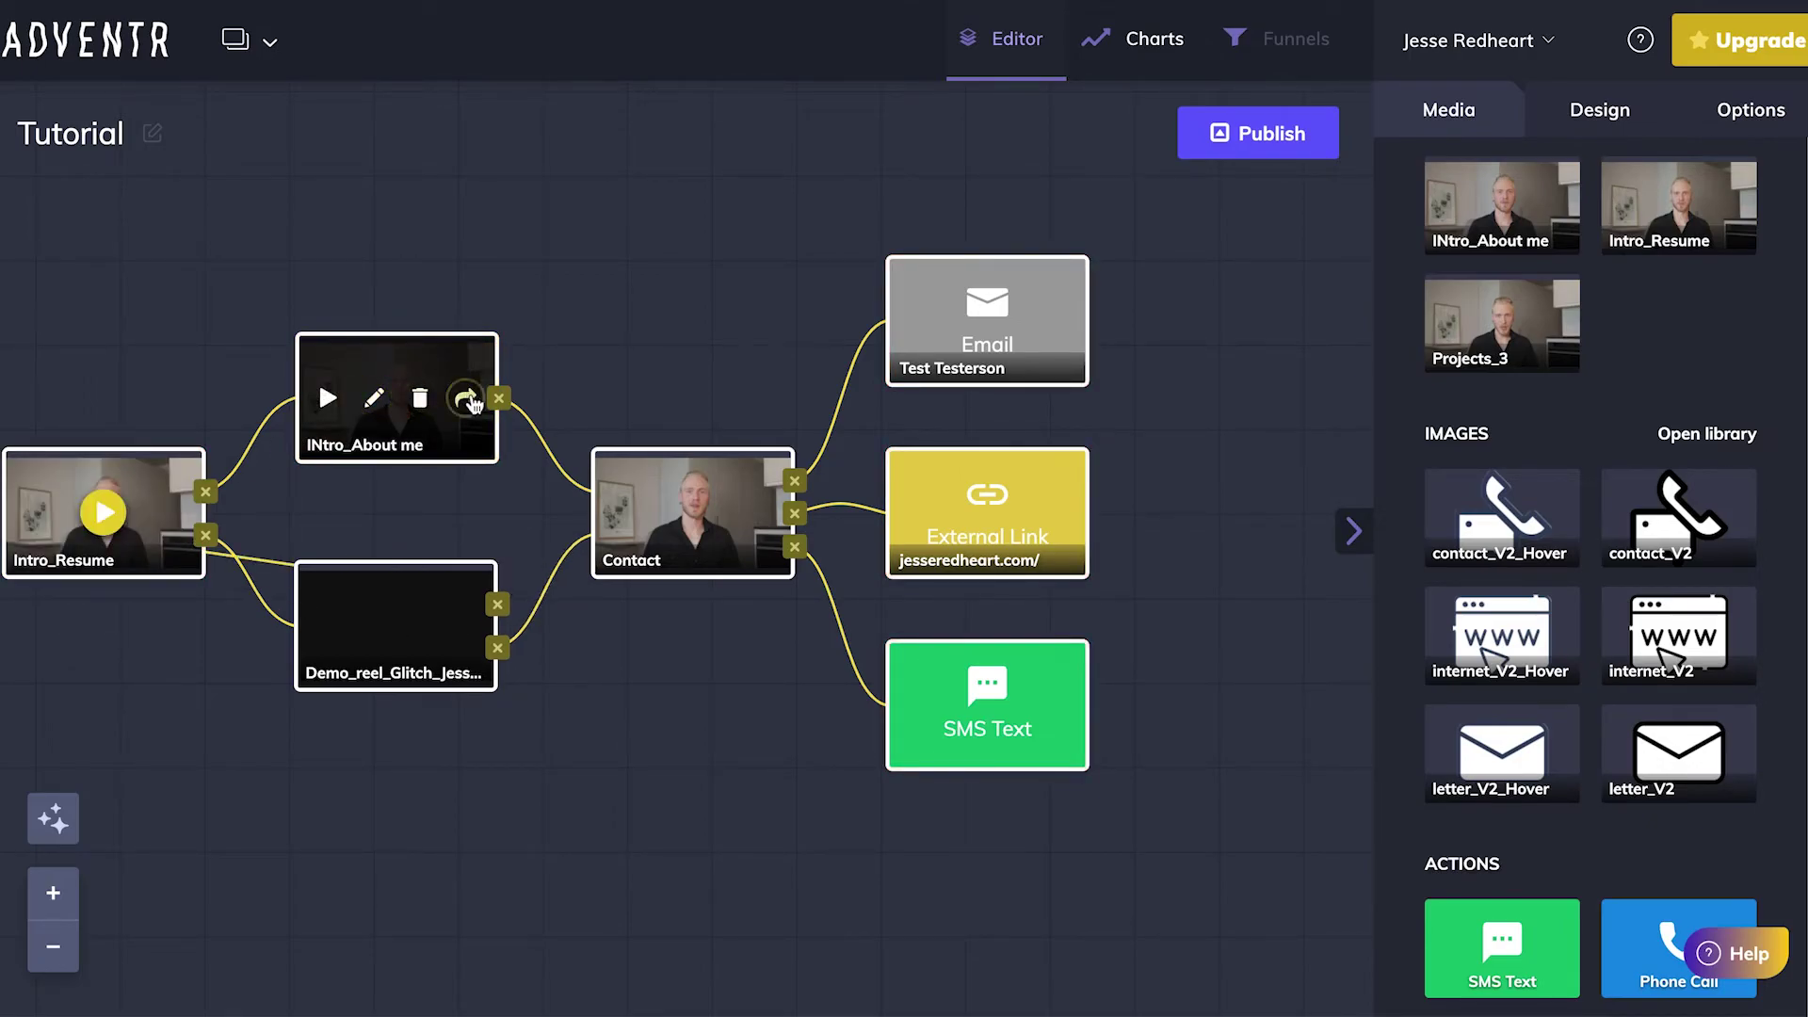
Link INtro_About me back to Intro_Resume and move its Back overlay top-left
click(468, 401)
click(31, 478)
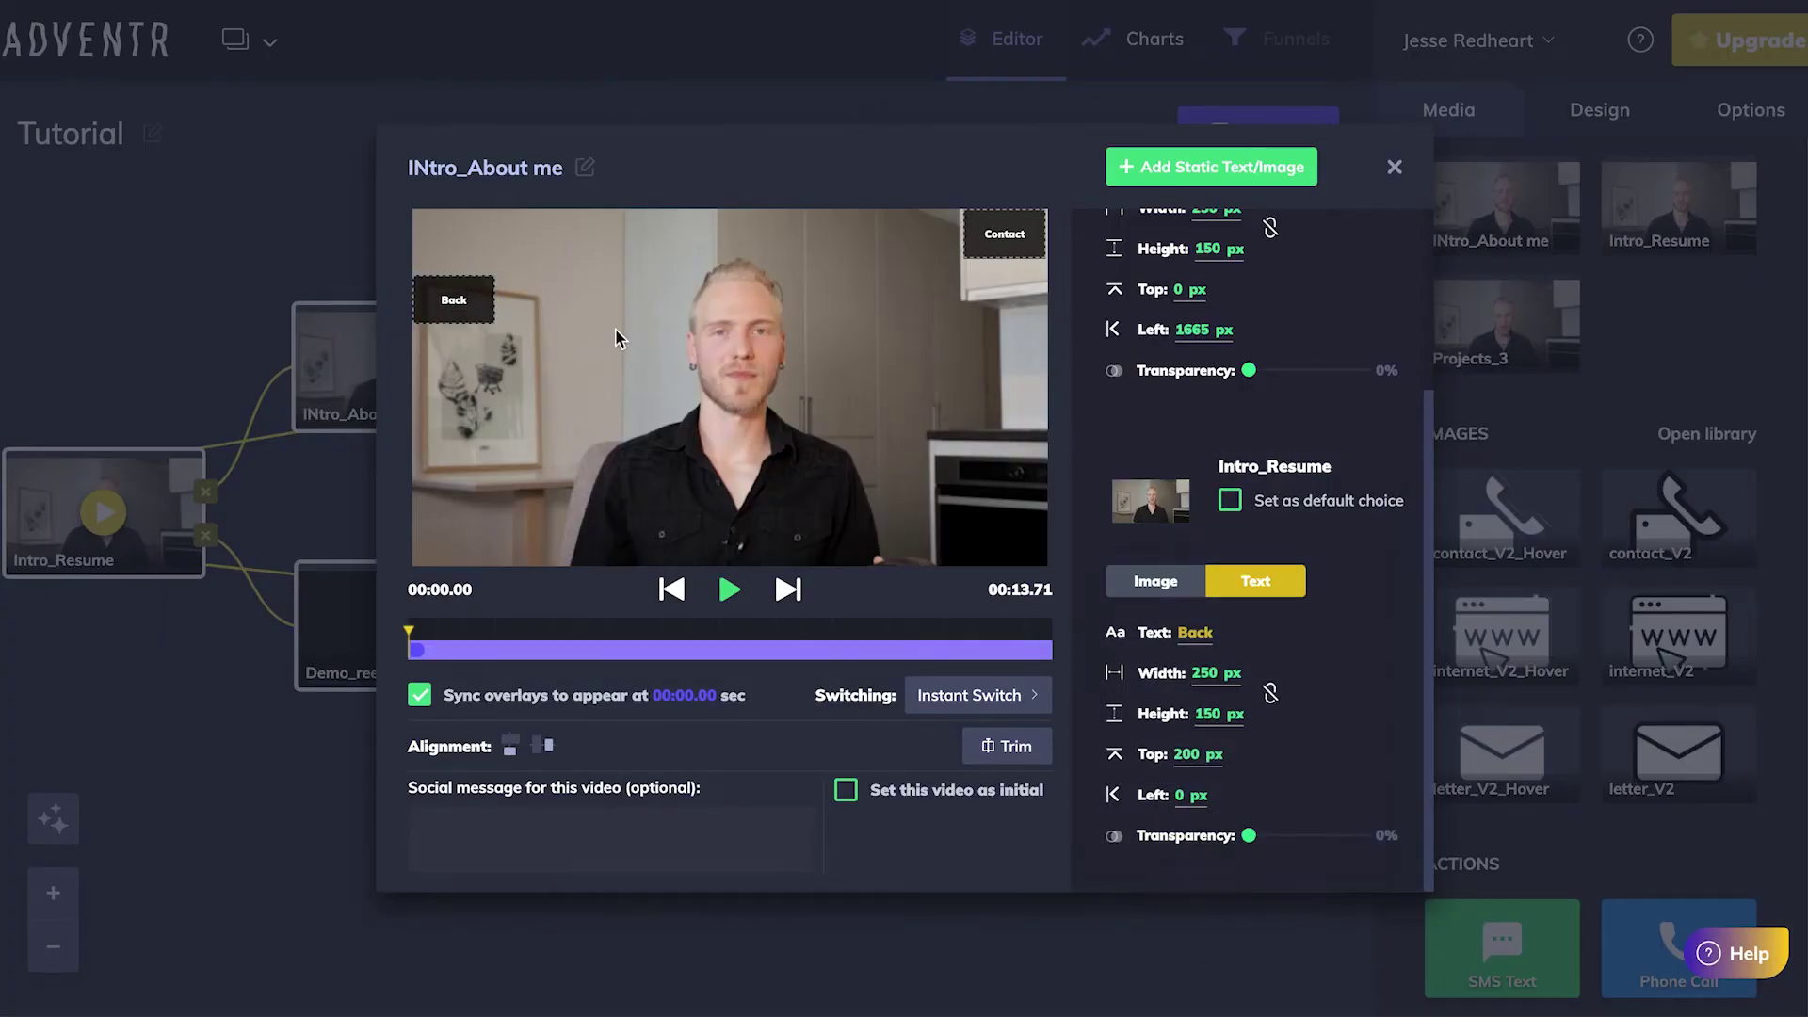
drag(454, 300, 392, 187)
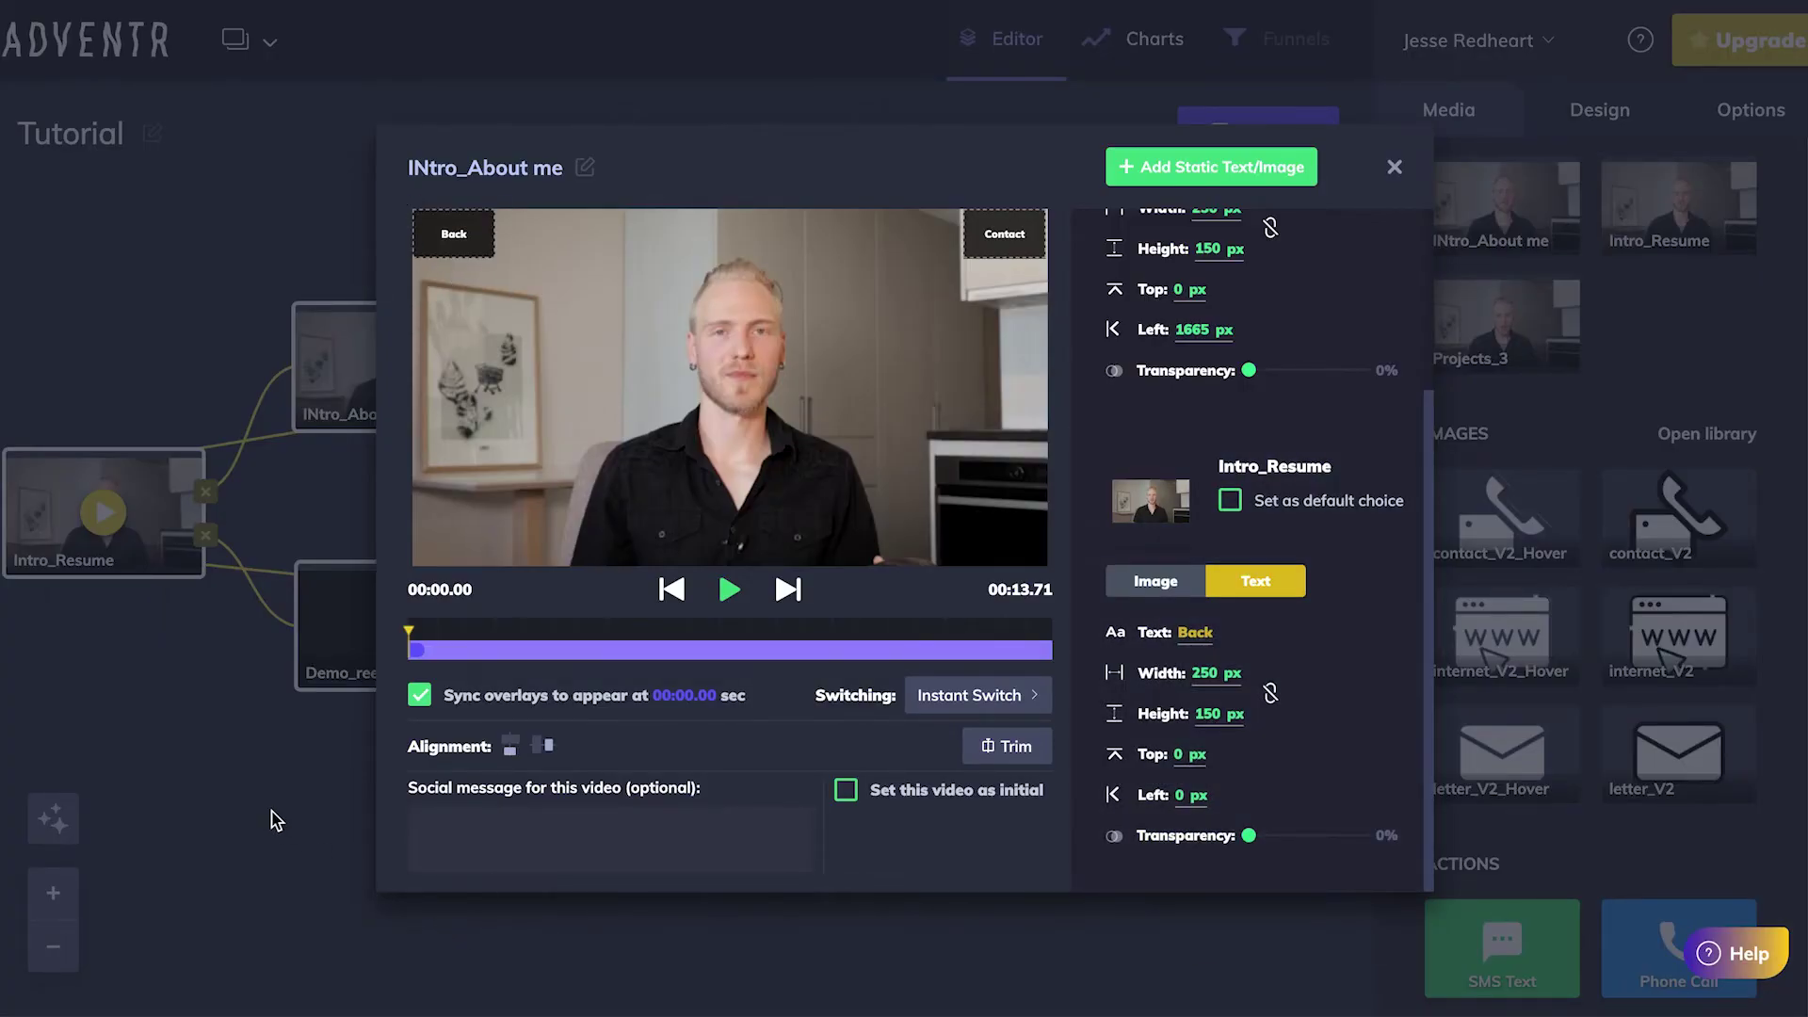
click(275, 820)
click(89, 477)
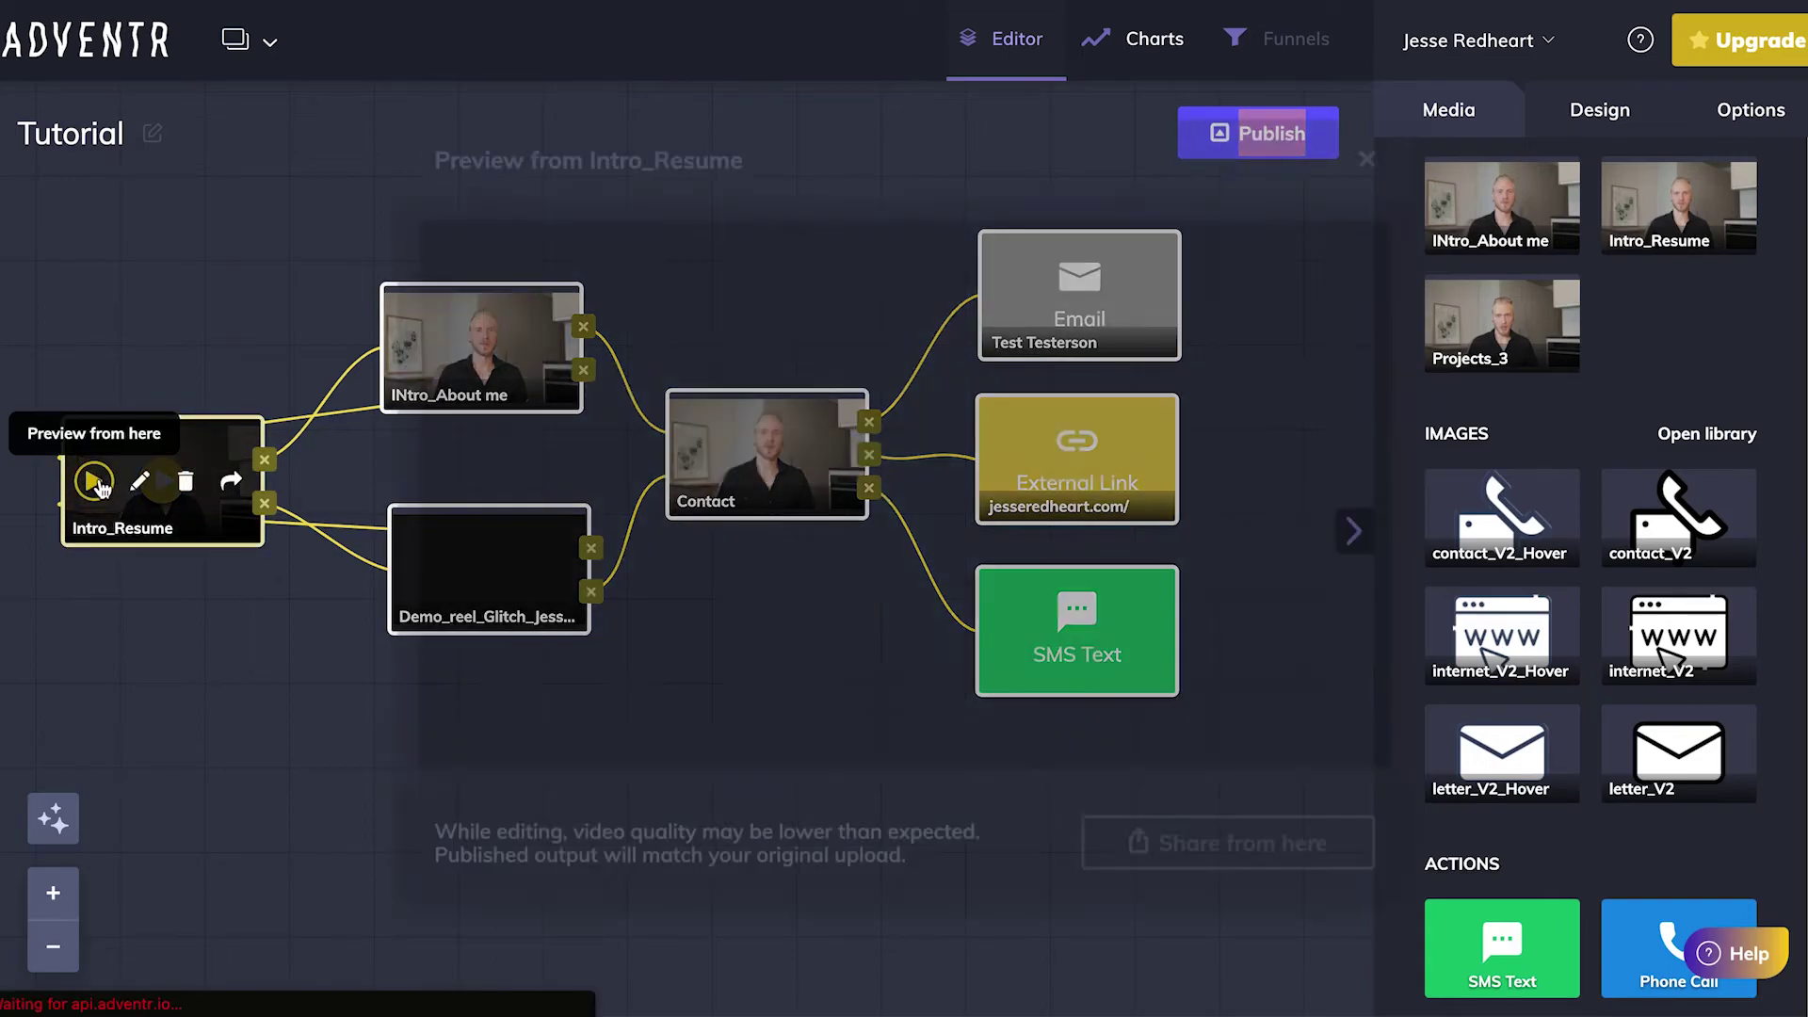
click(915, 488)
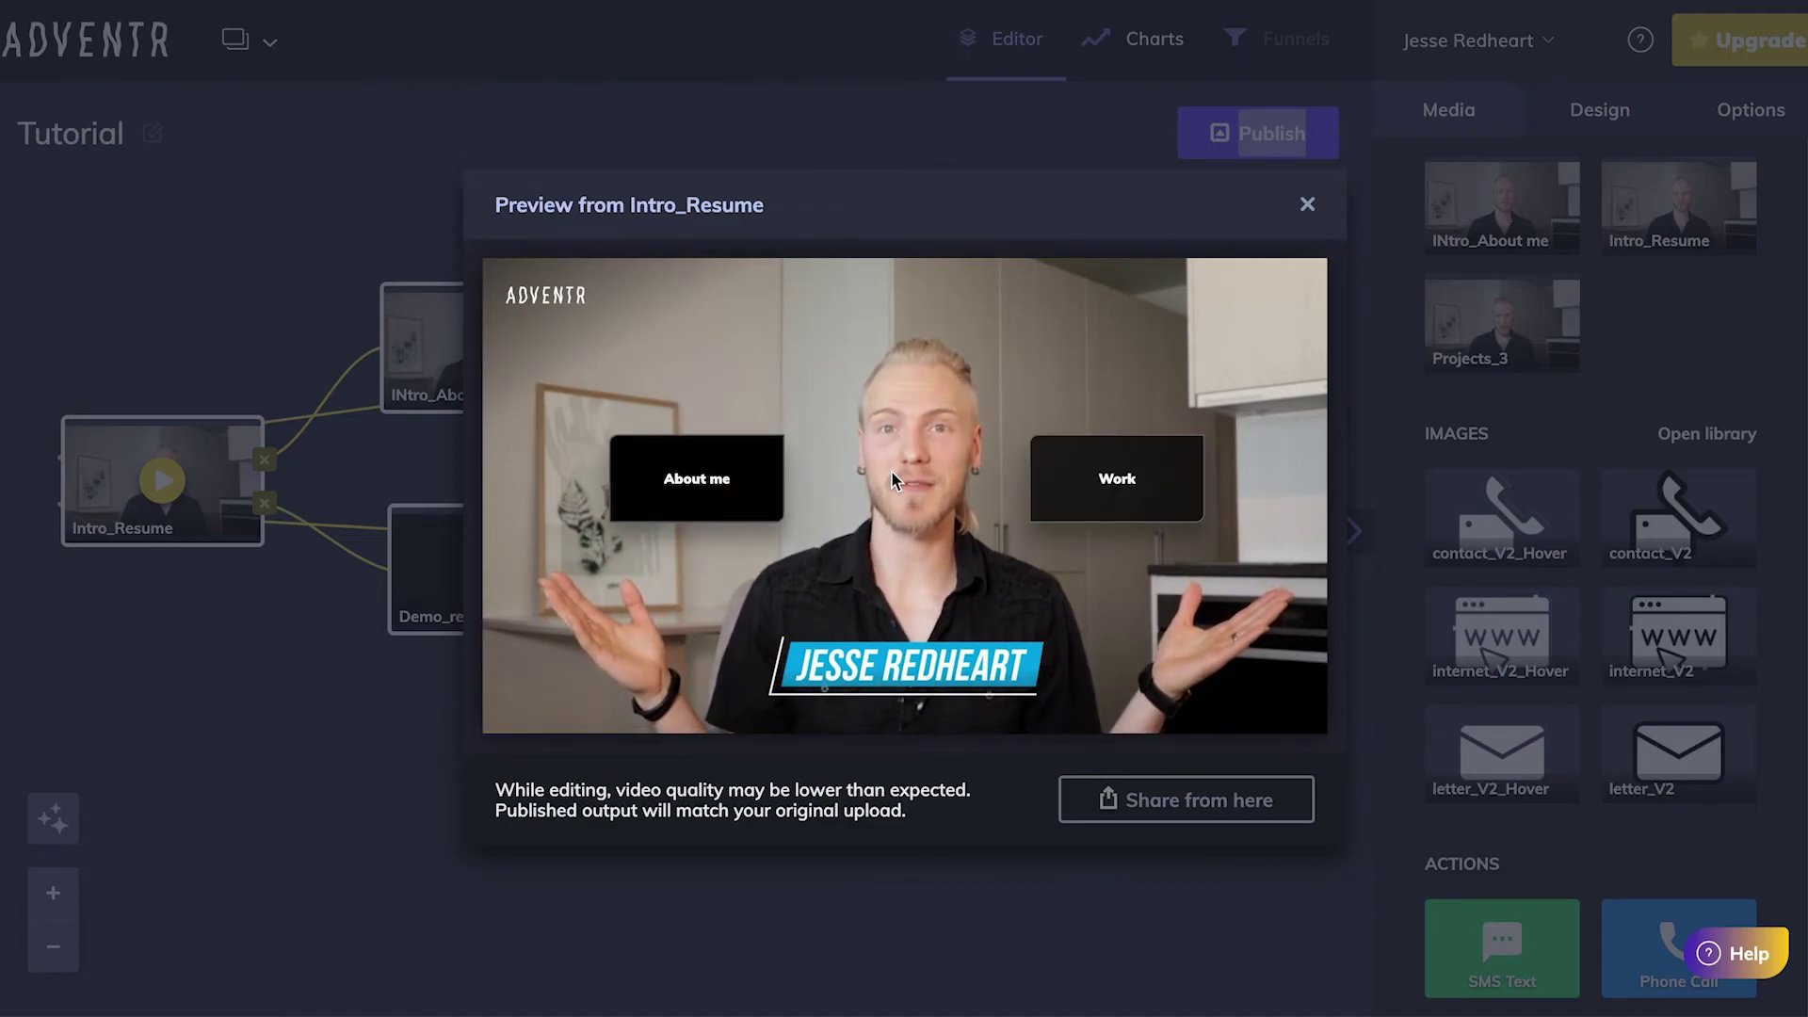
click(1100, 483)
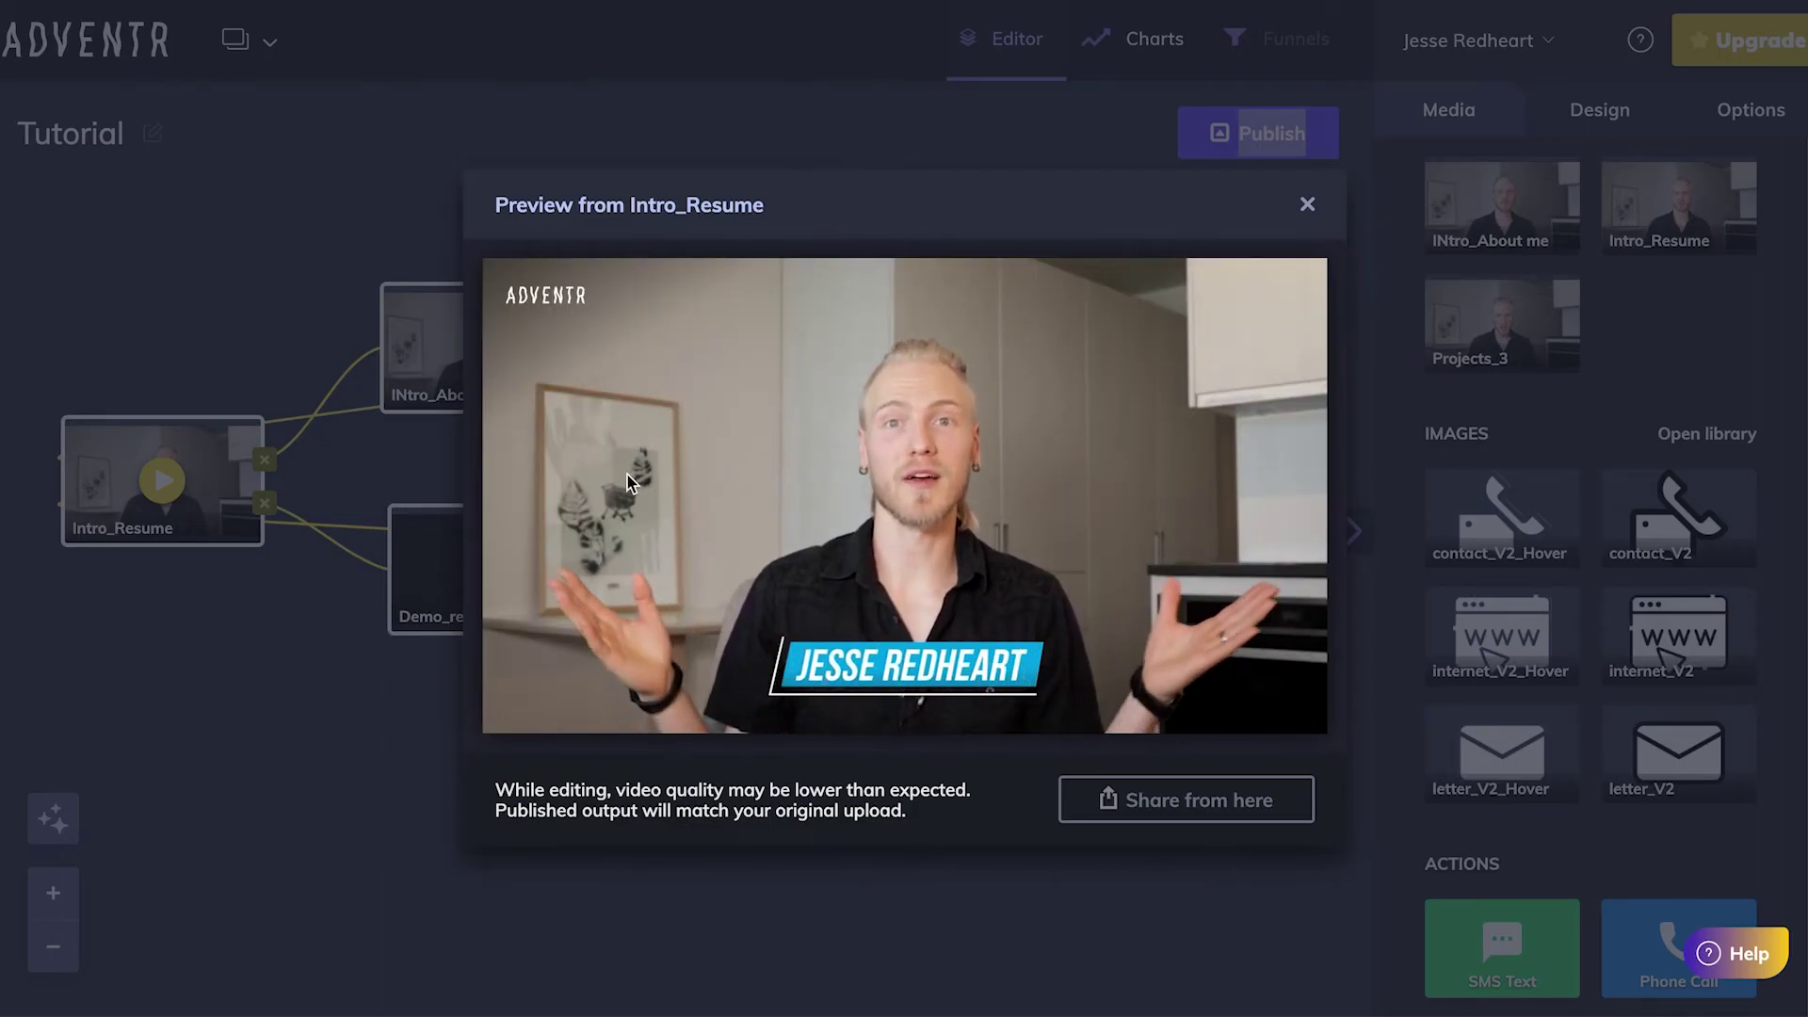
click(708, 484)
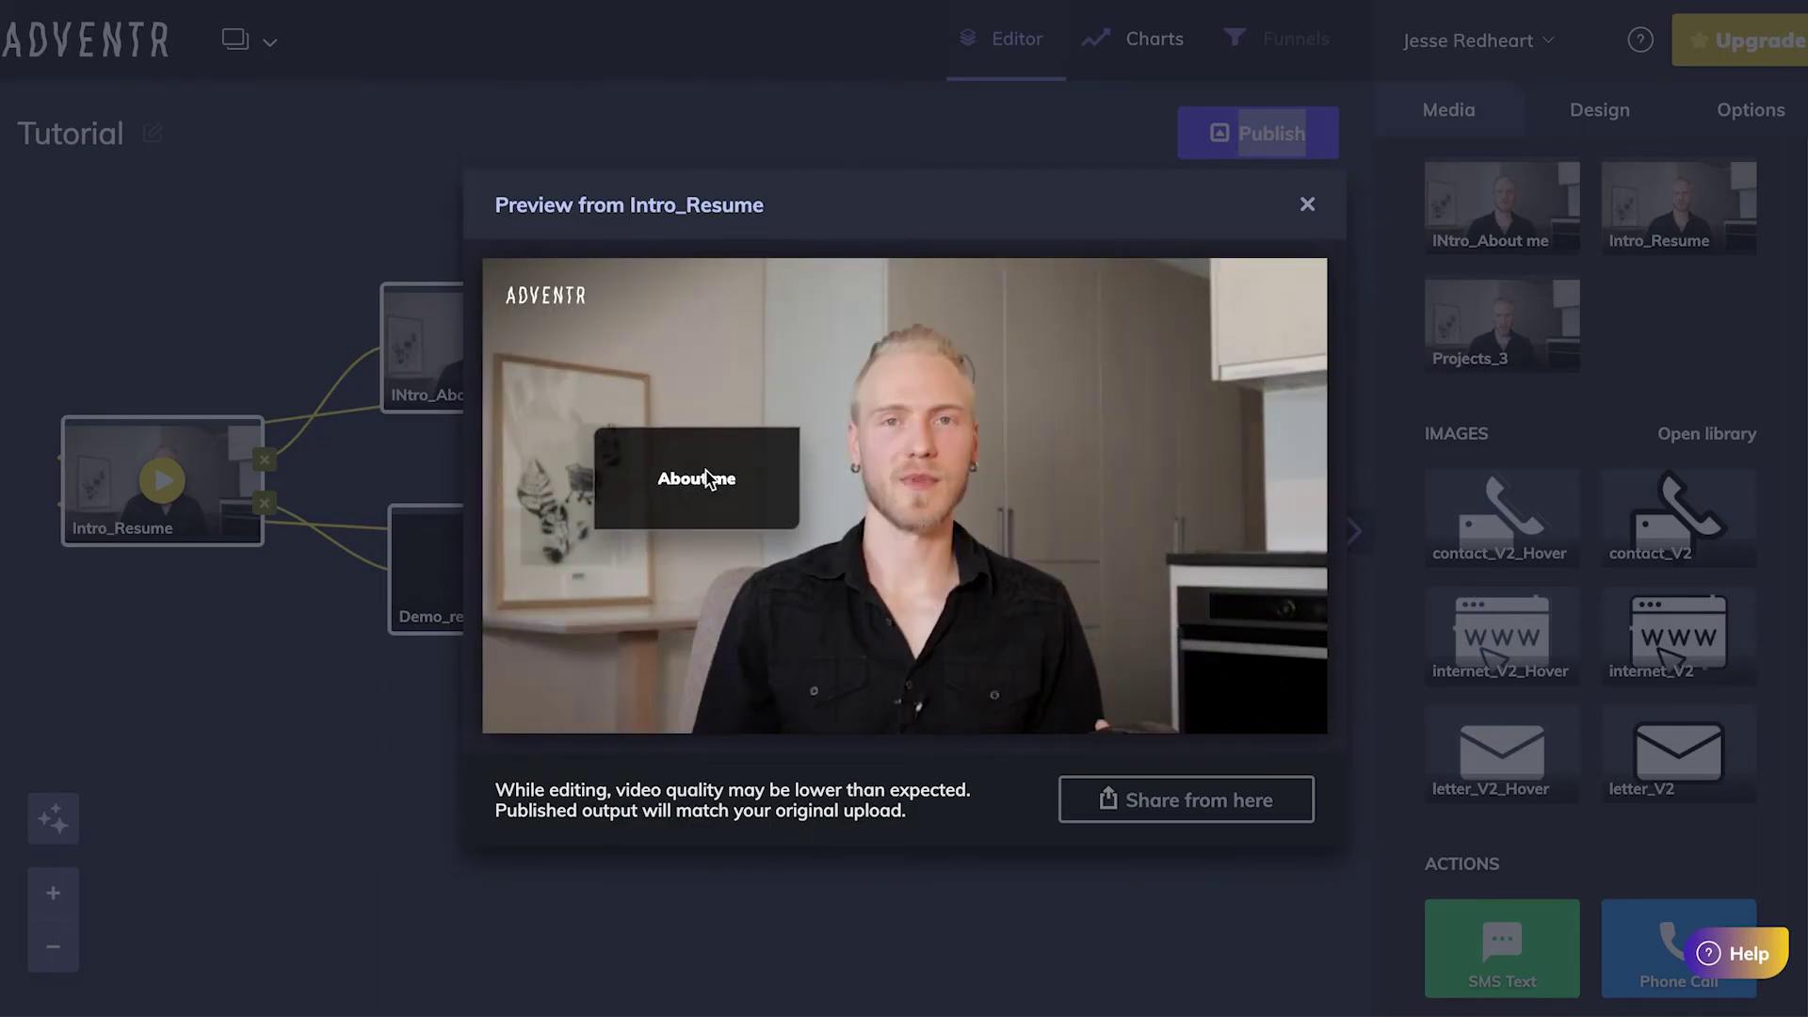
click(1287, 301)
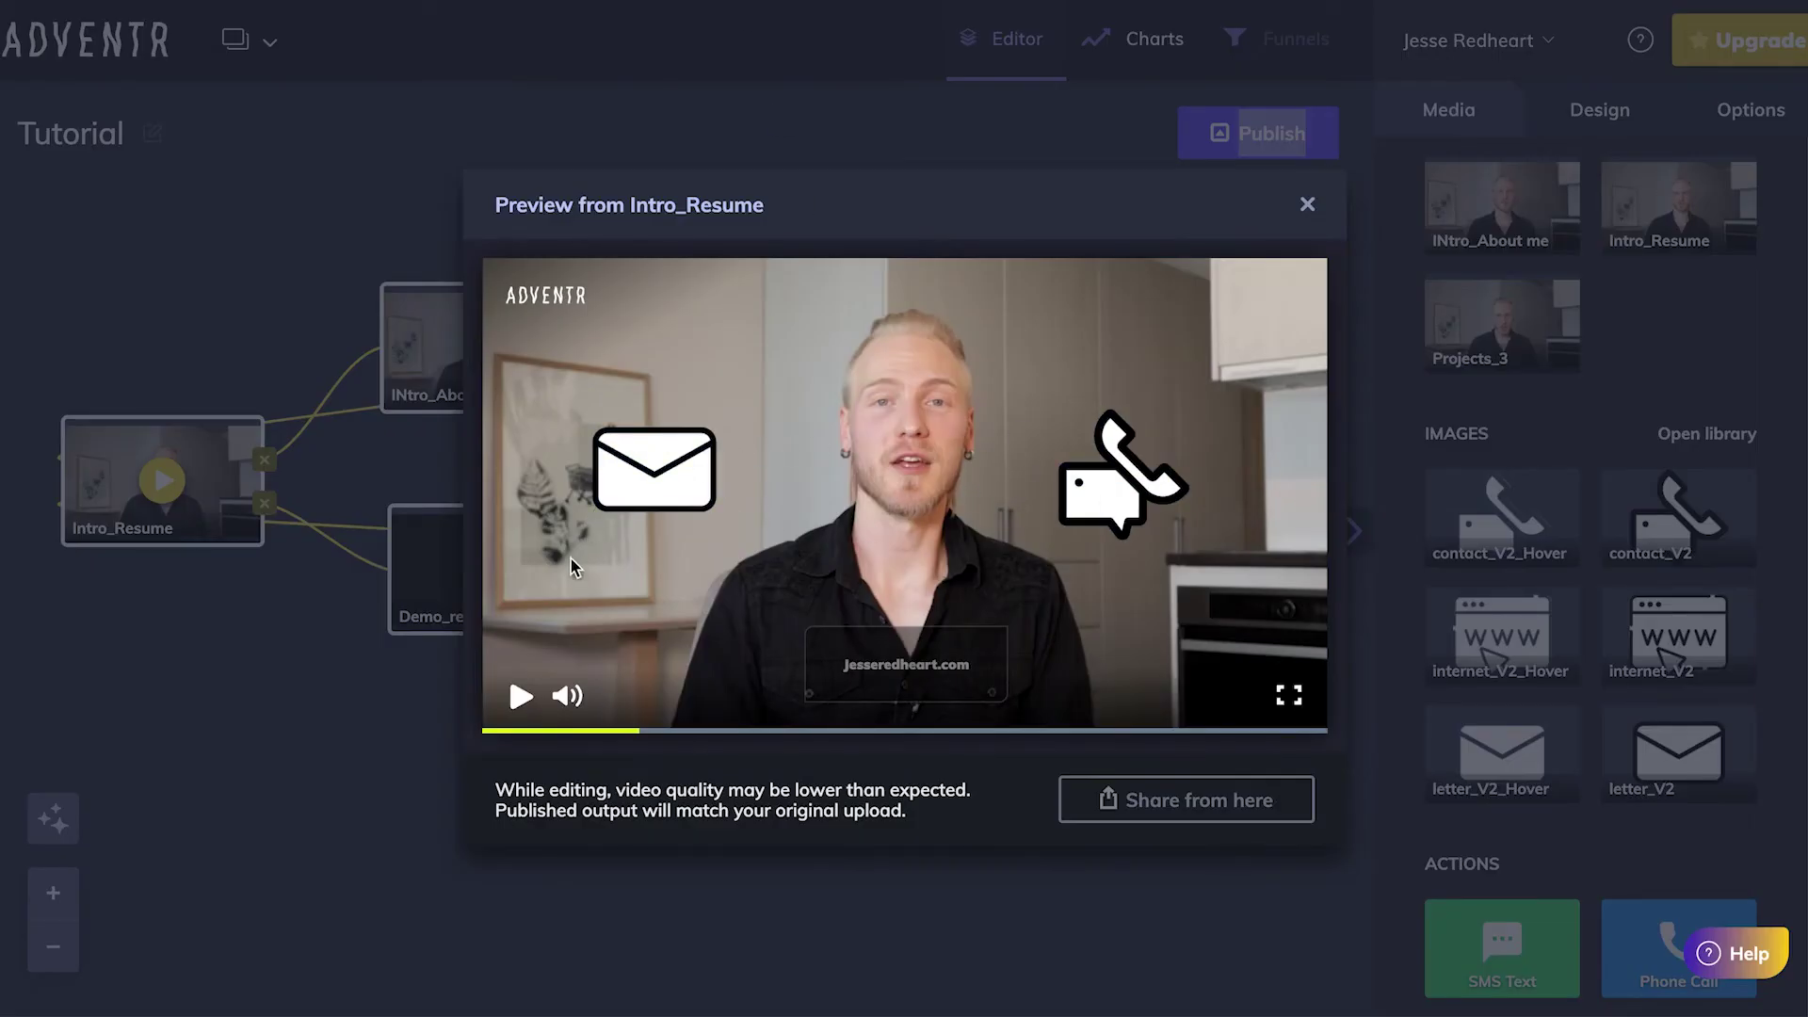
click(311, 731)
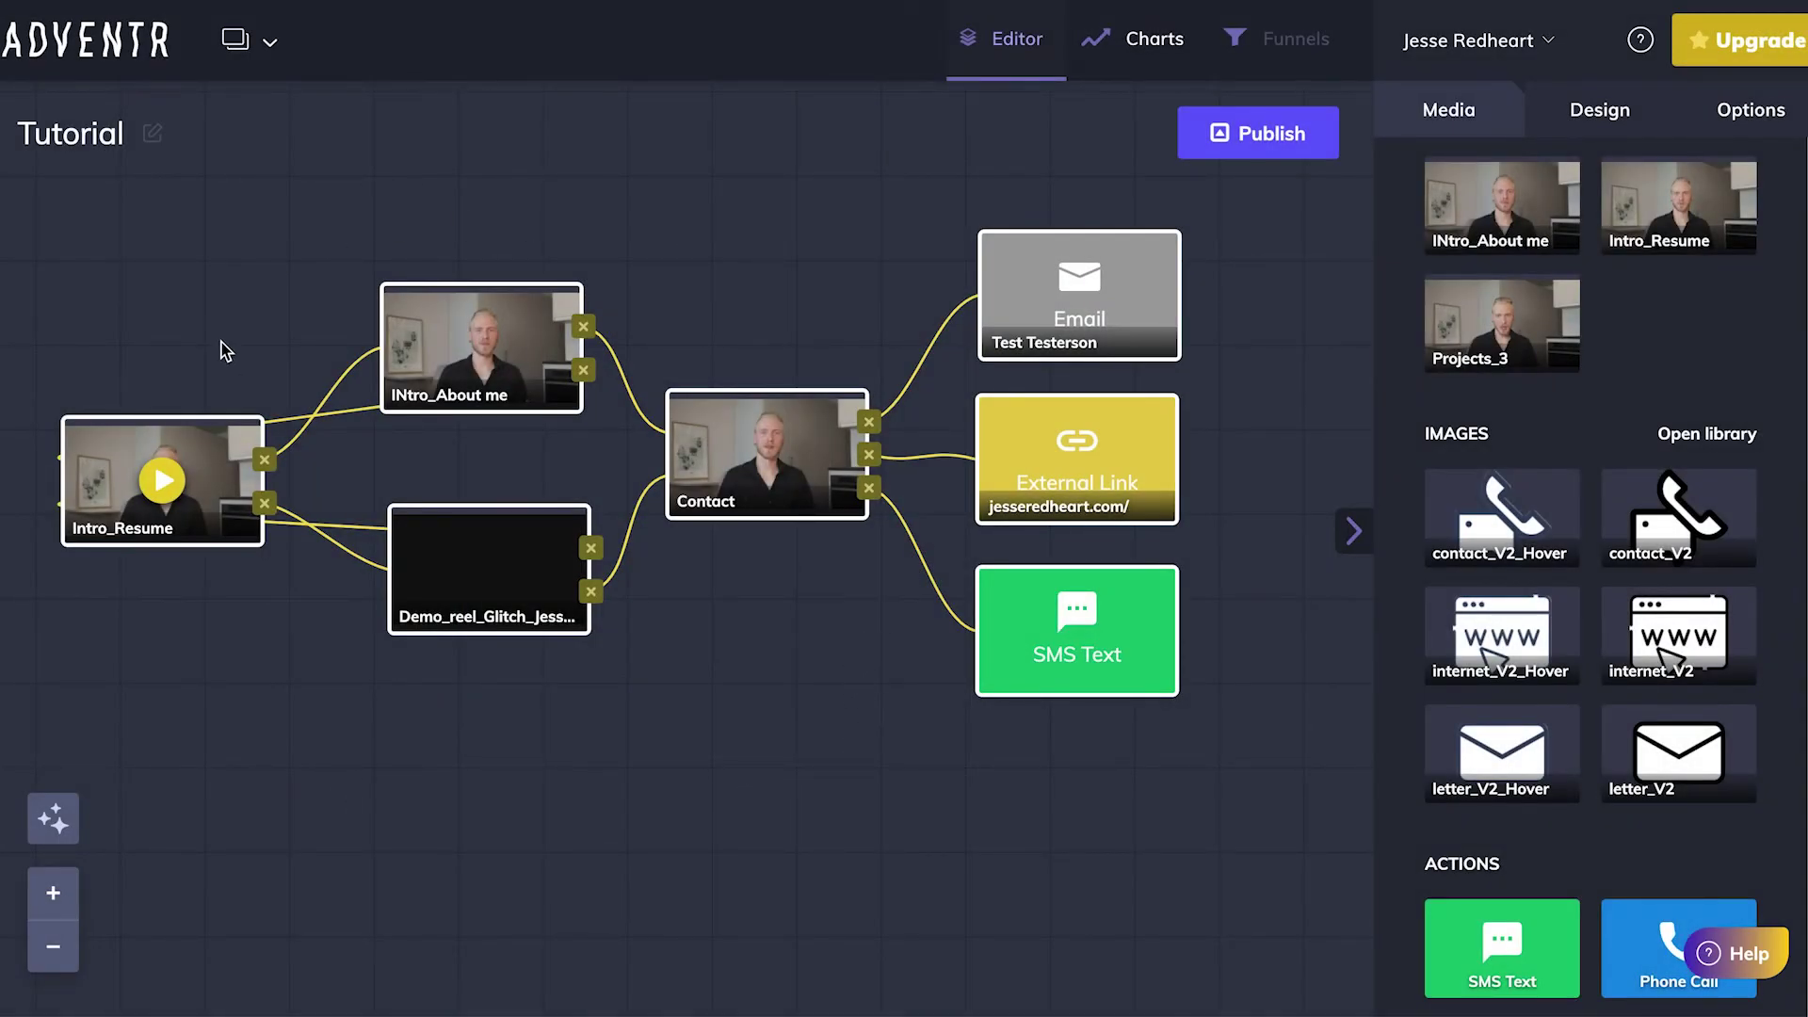
Publish the Tutorial project and start a preview playing from Intro_Resume
mouse_move(1099, 264)
mouse_down()
mouse_move(1120, 251)
mouse_move(1099, 257)
mouse_up()
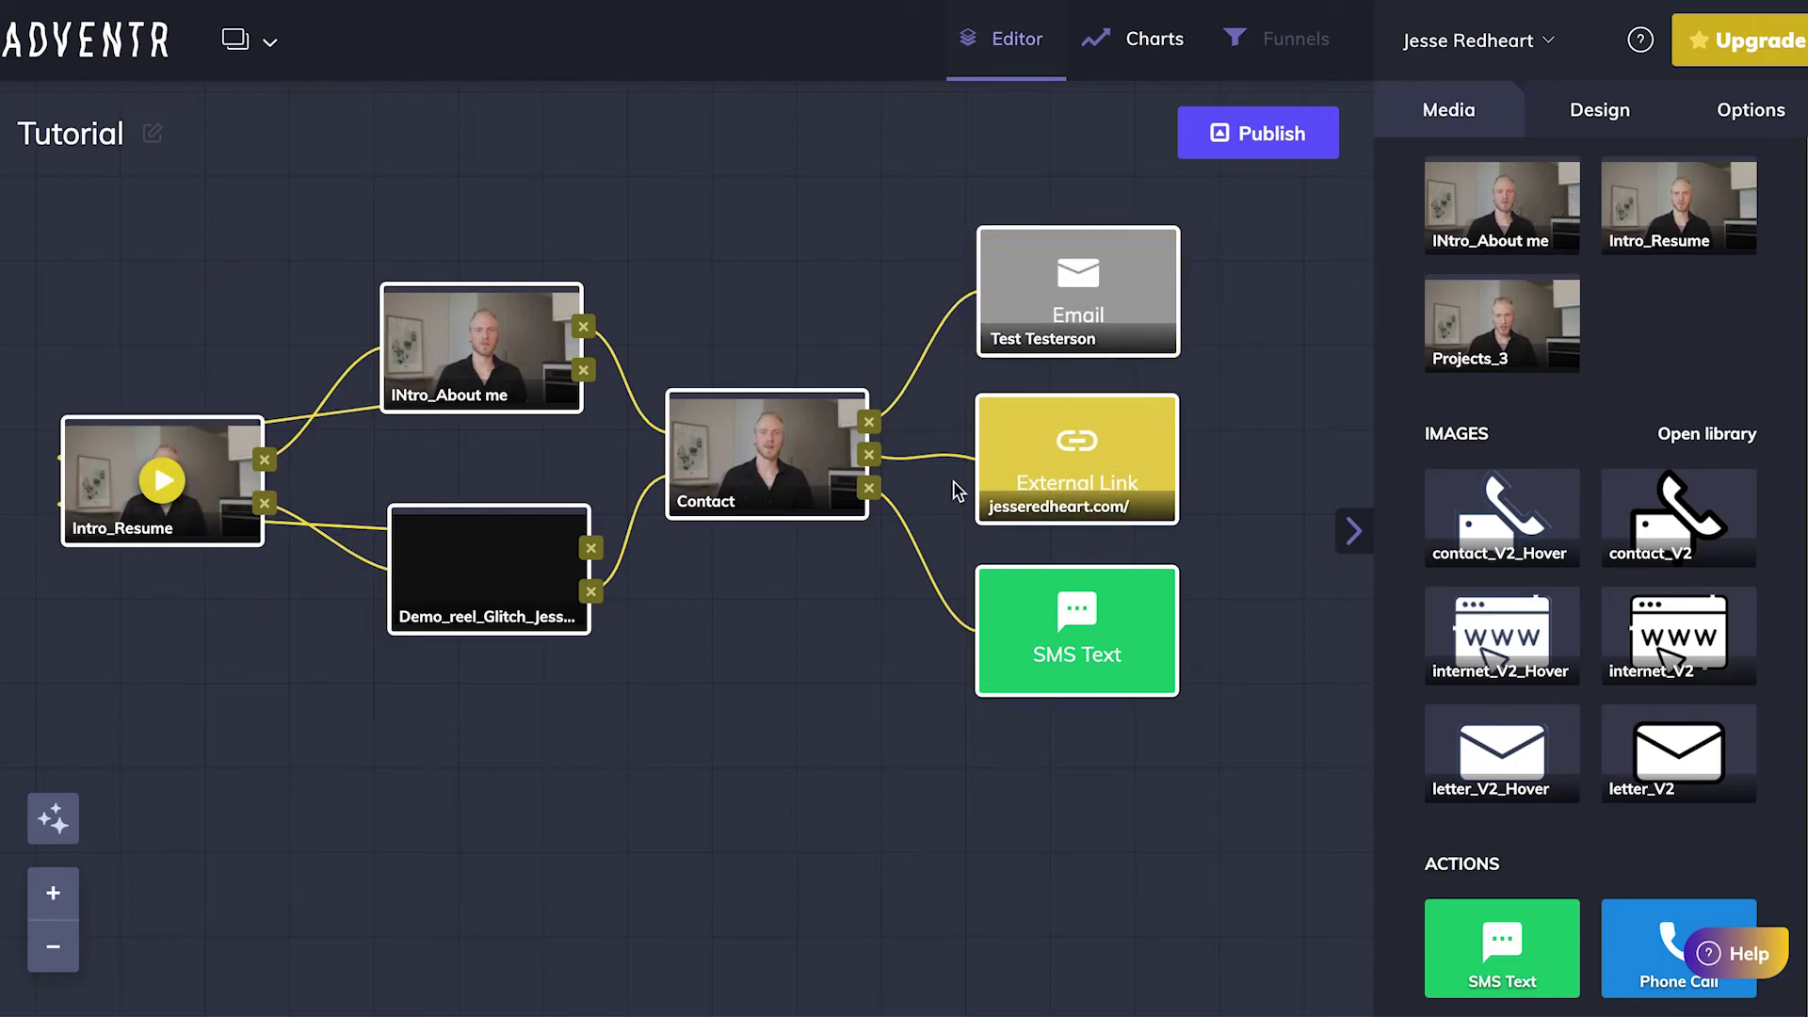
click(1271, 143)
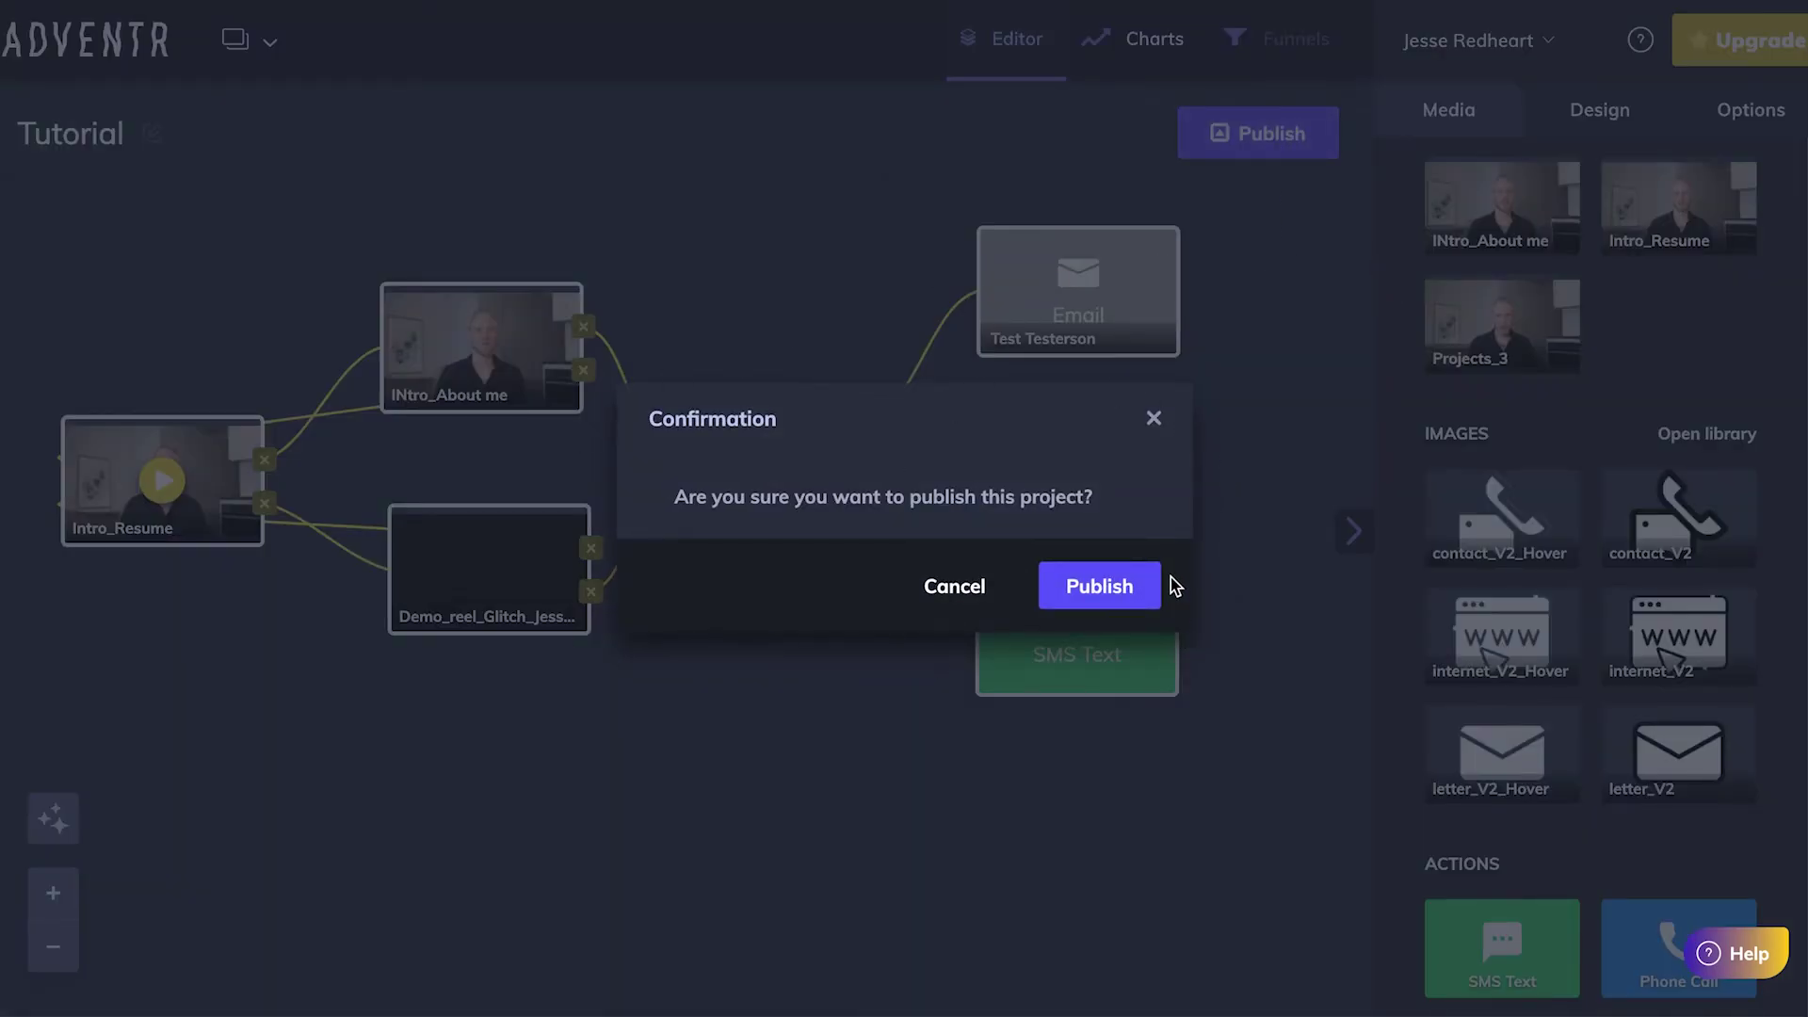
click(1155, 586)
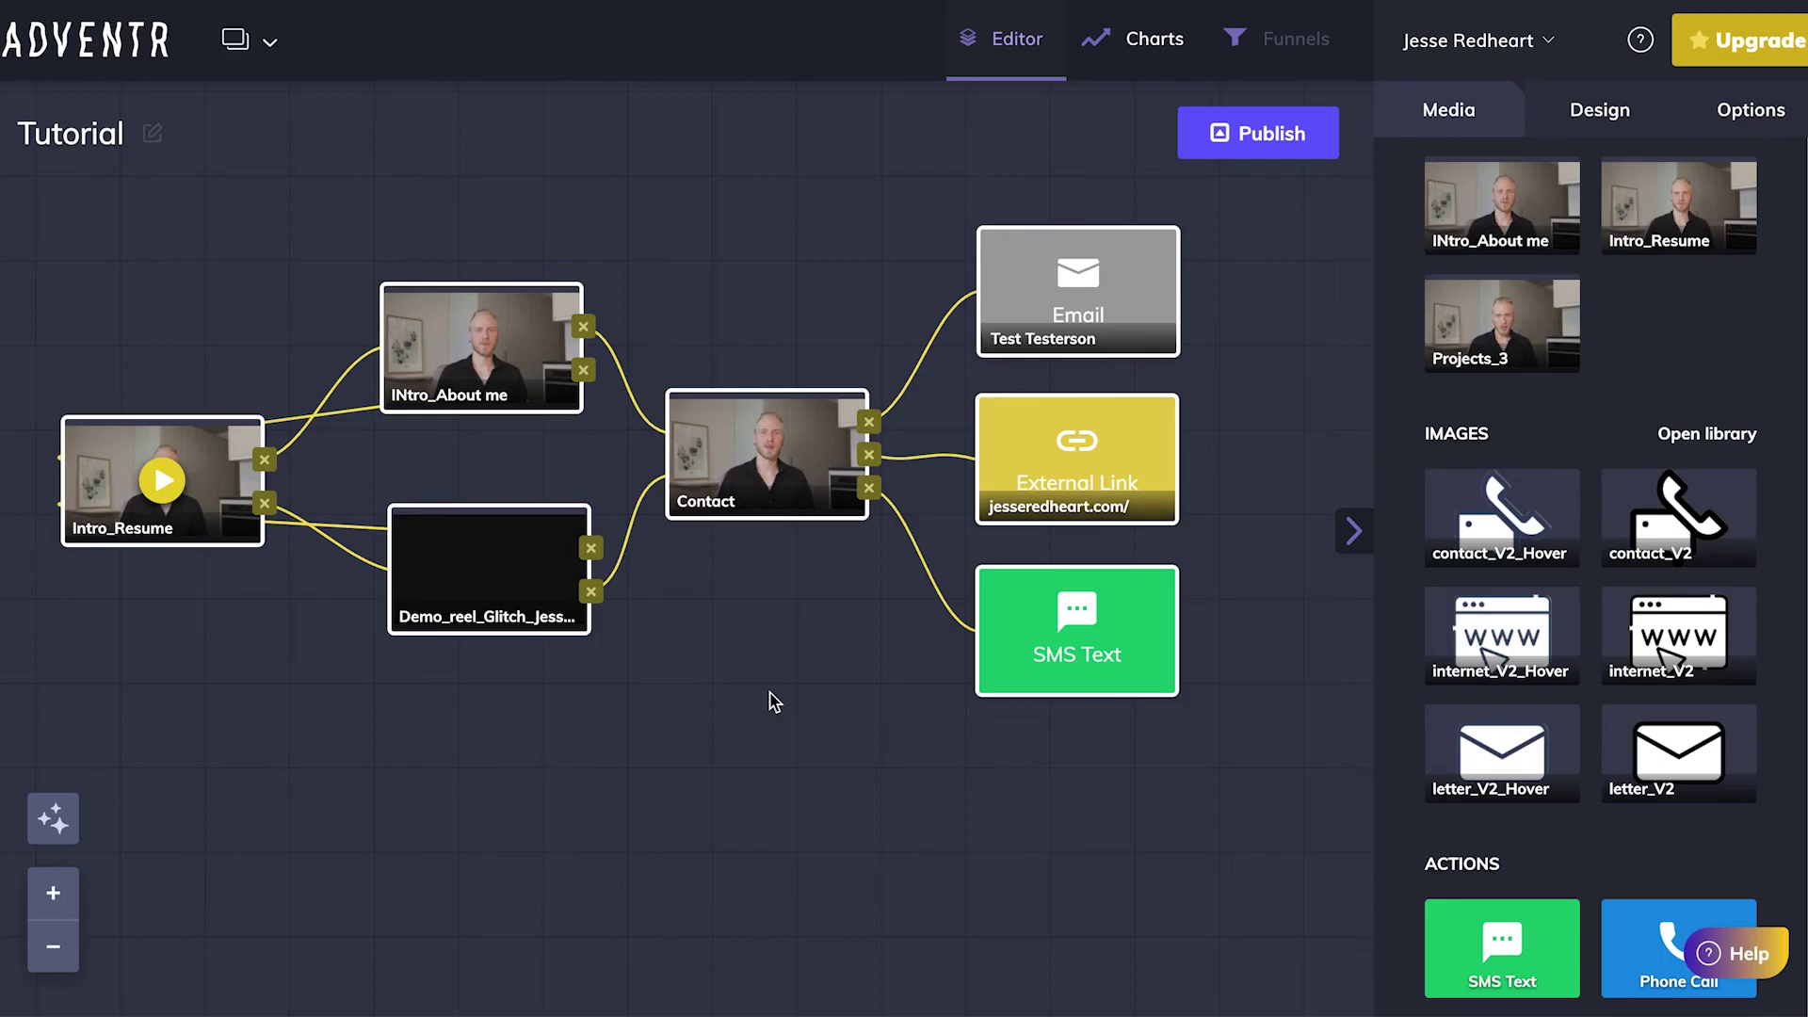
click(97, 487)
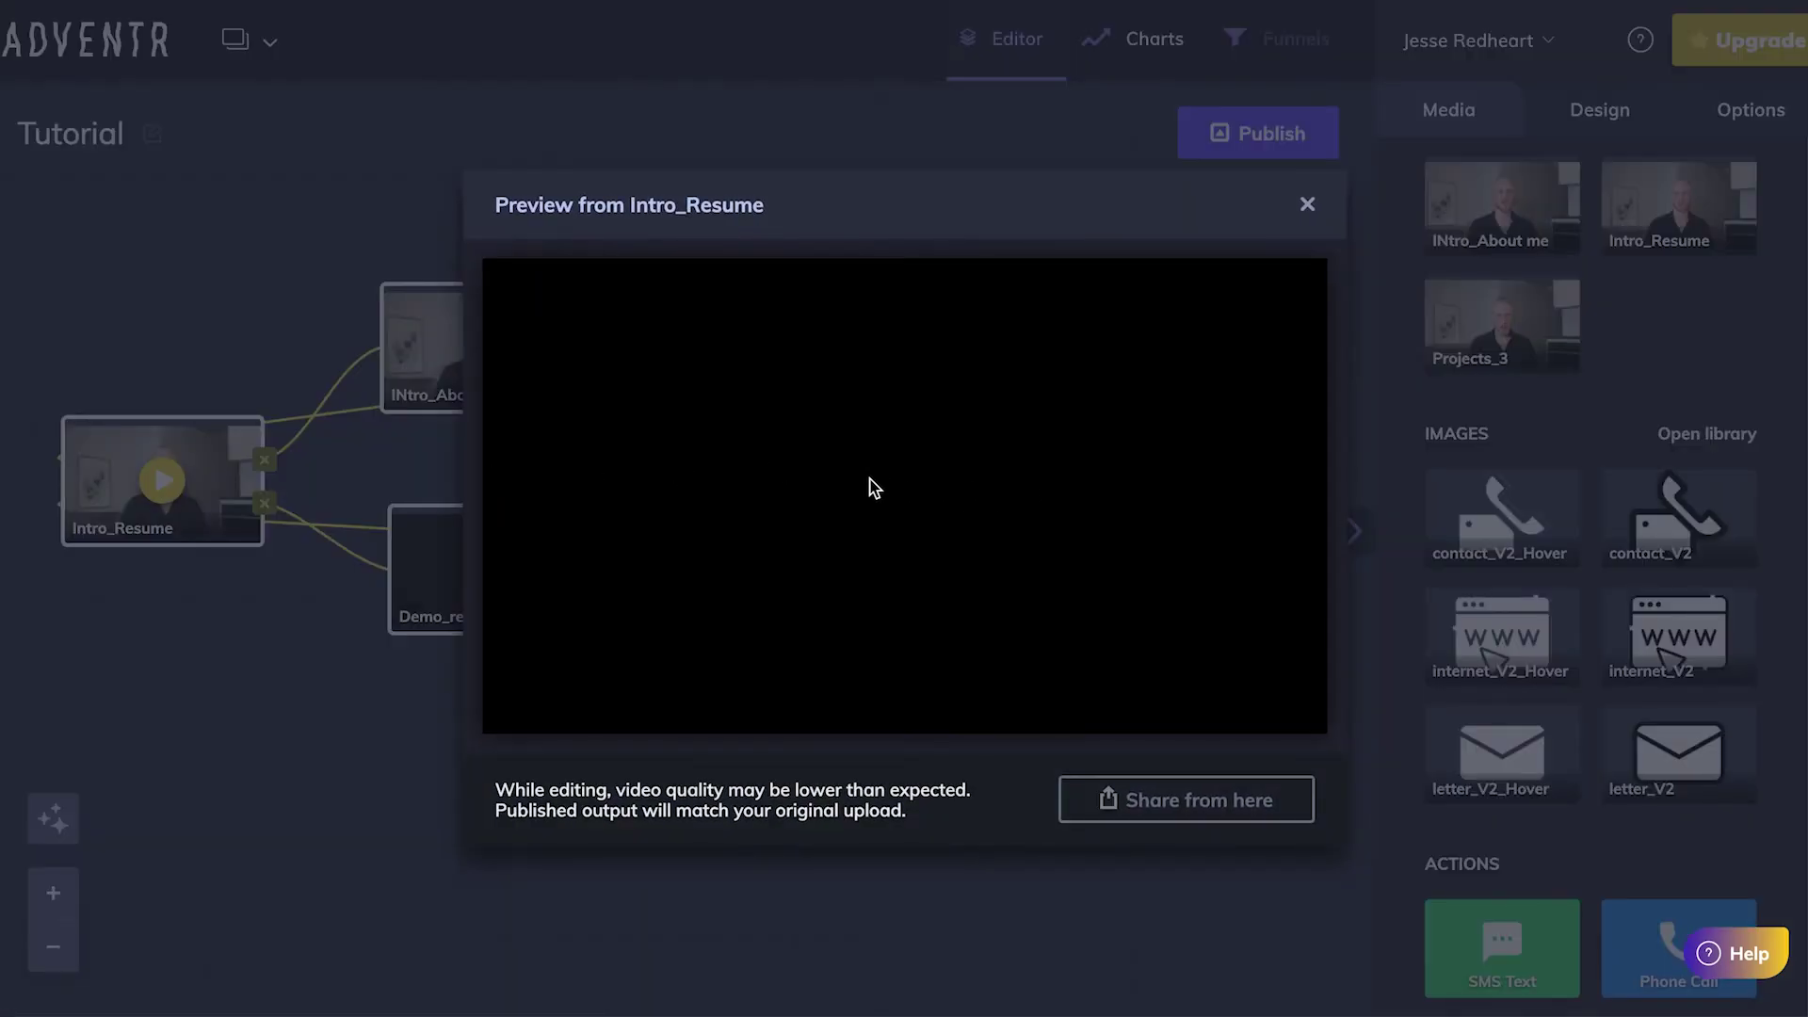
click(916, 482)
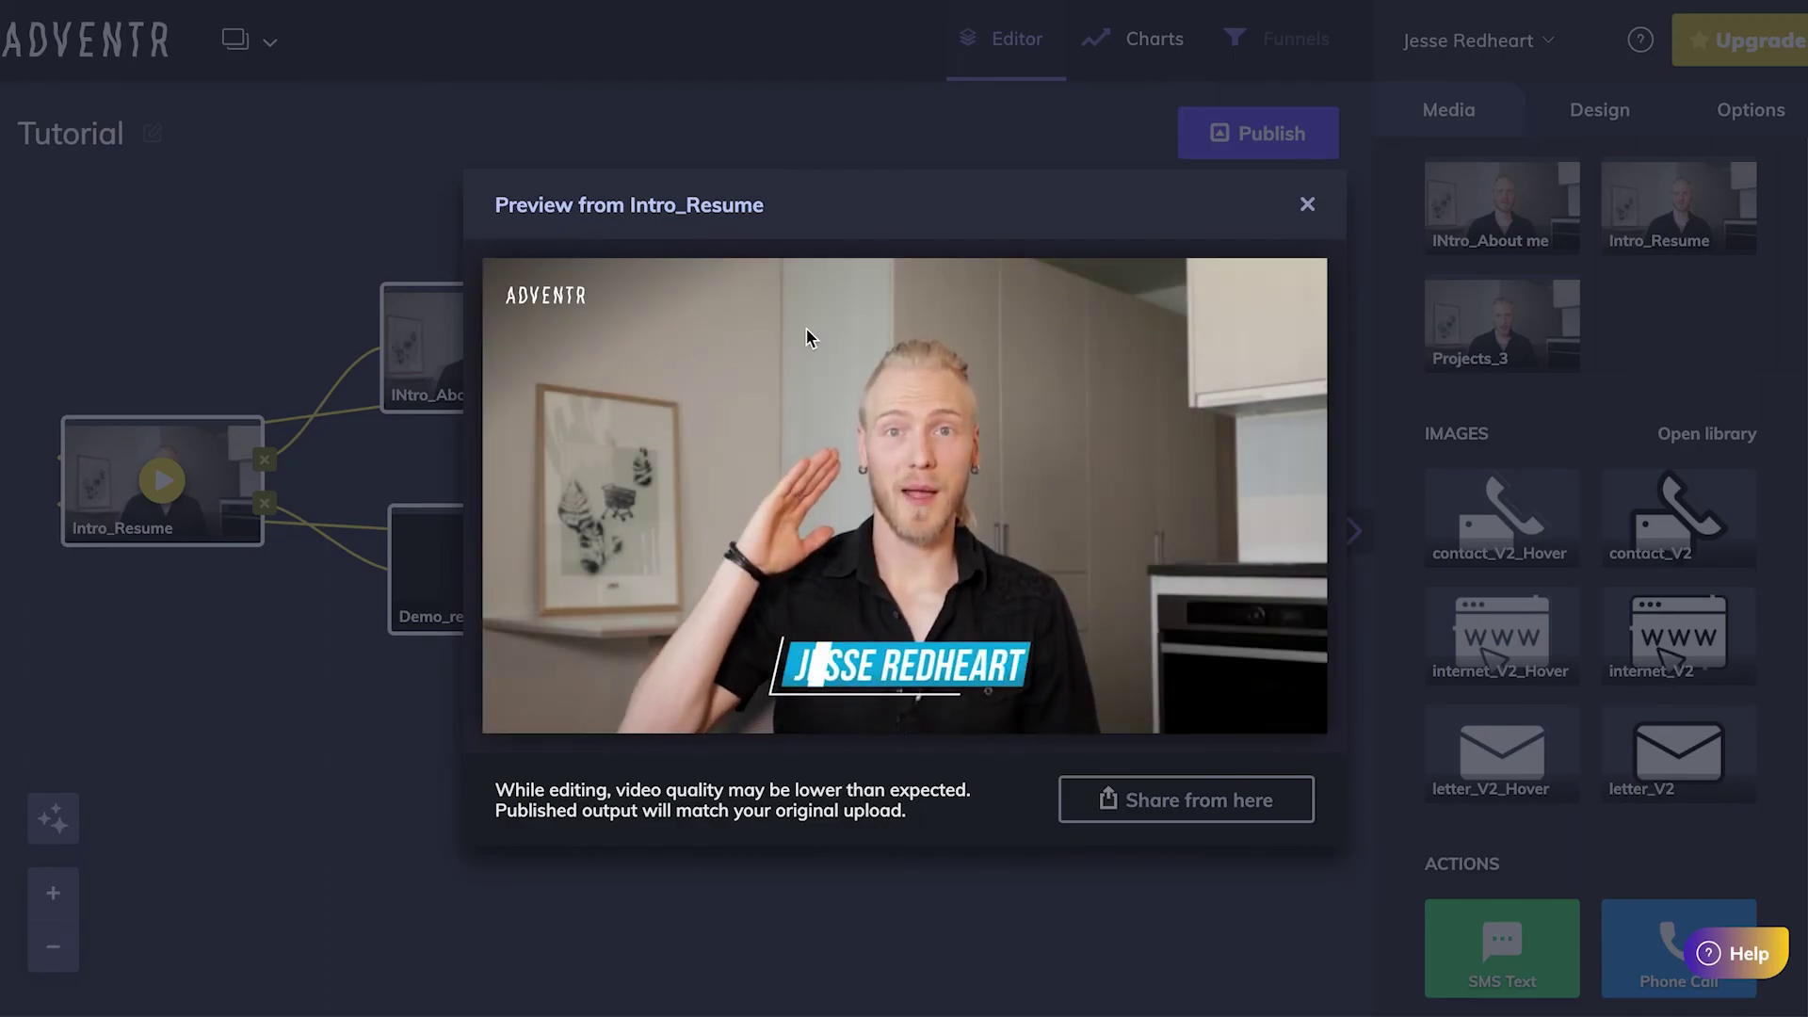
Close the preview and review Resume charts: 9 views, 0.15h watch time, 11.11% link clicks
click(1306, 206)
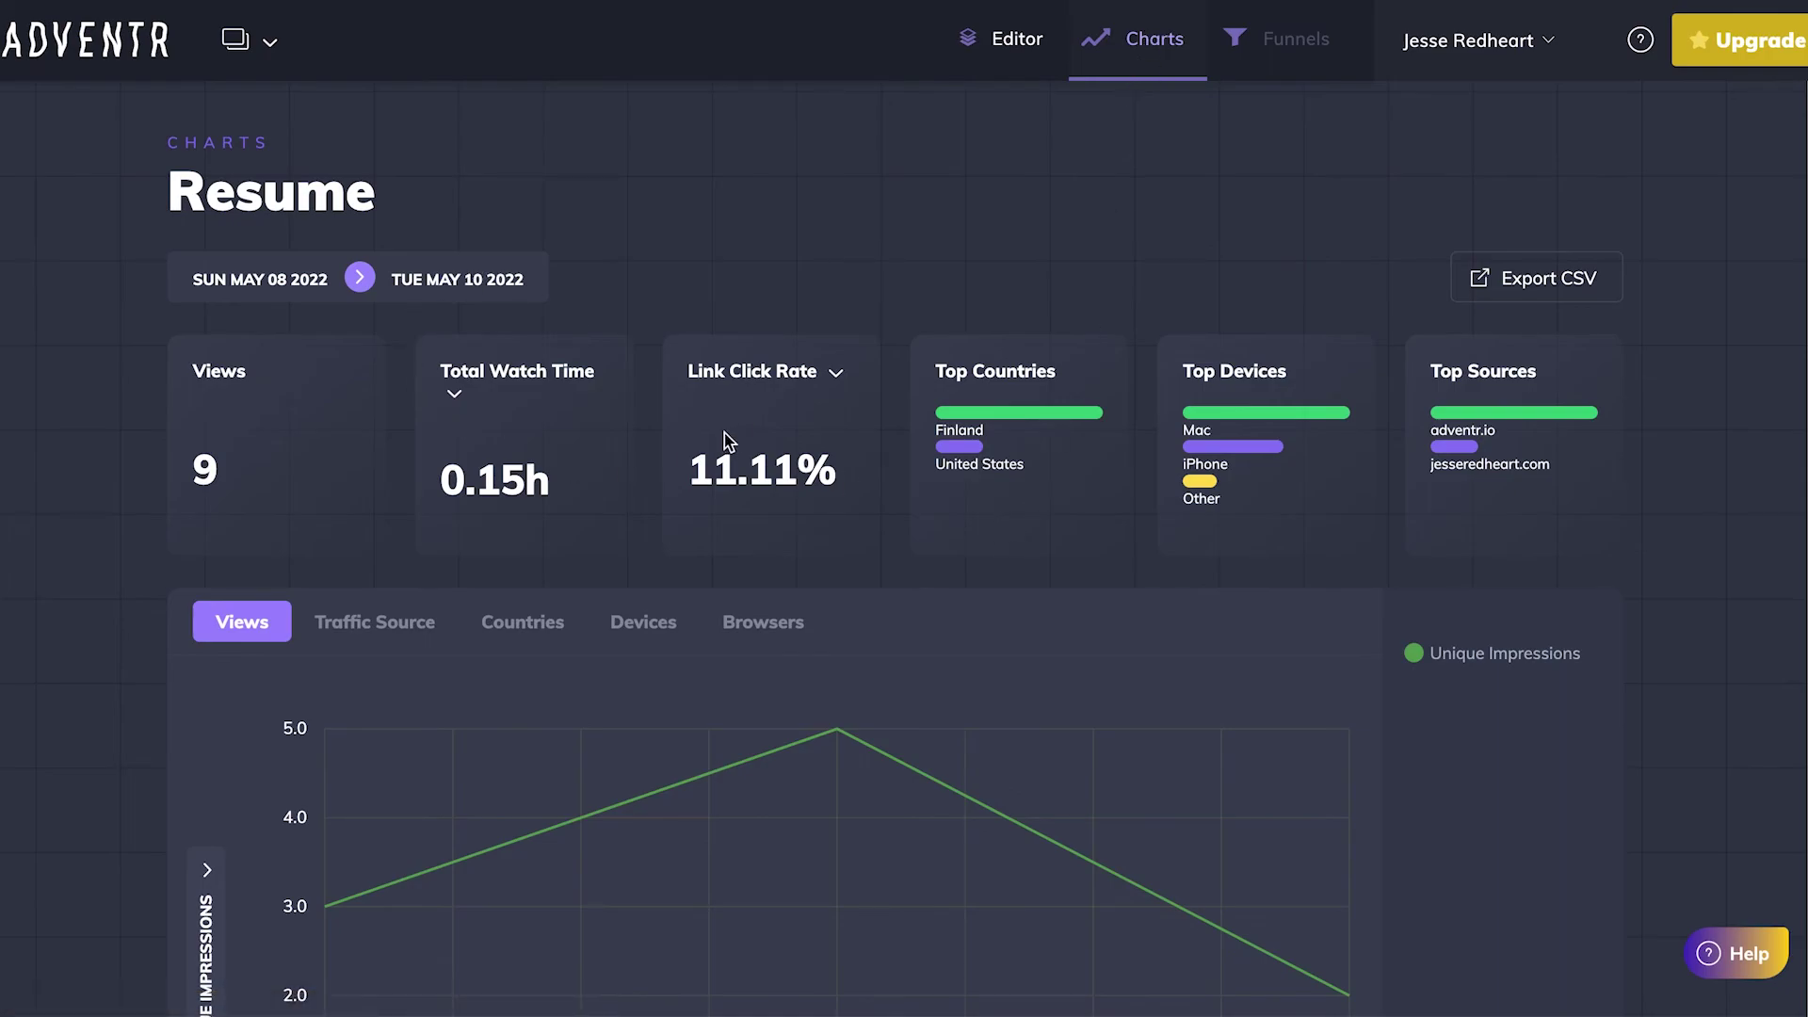
scroll(728, 439, down, 3)
scroll(613, 408, up, 3)
scroll(1017, 391, down, 1)
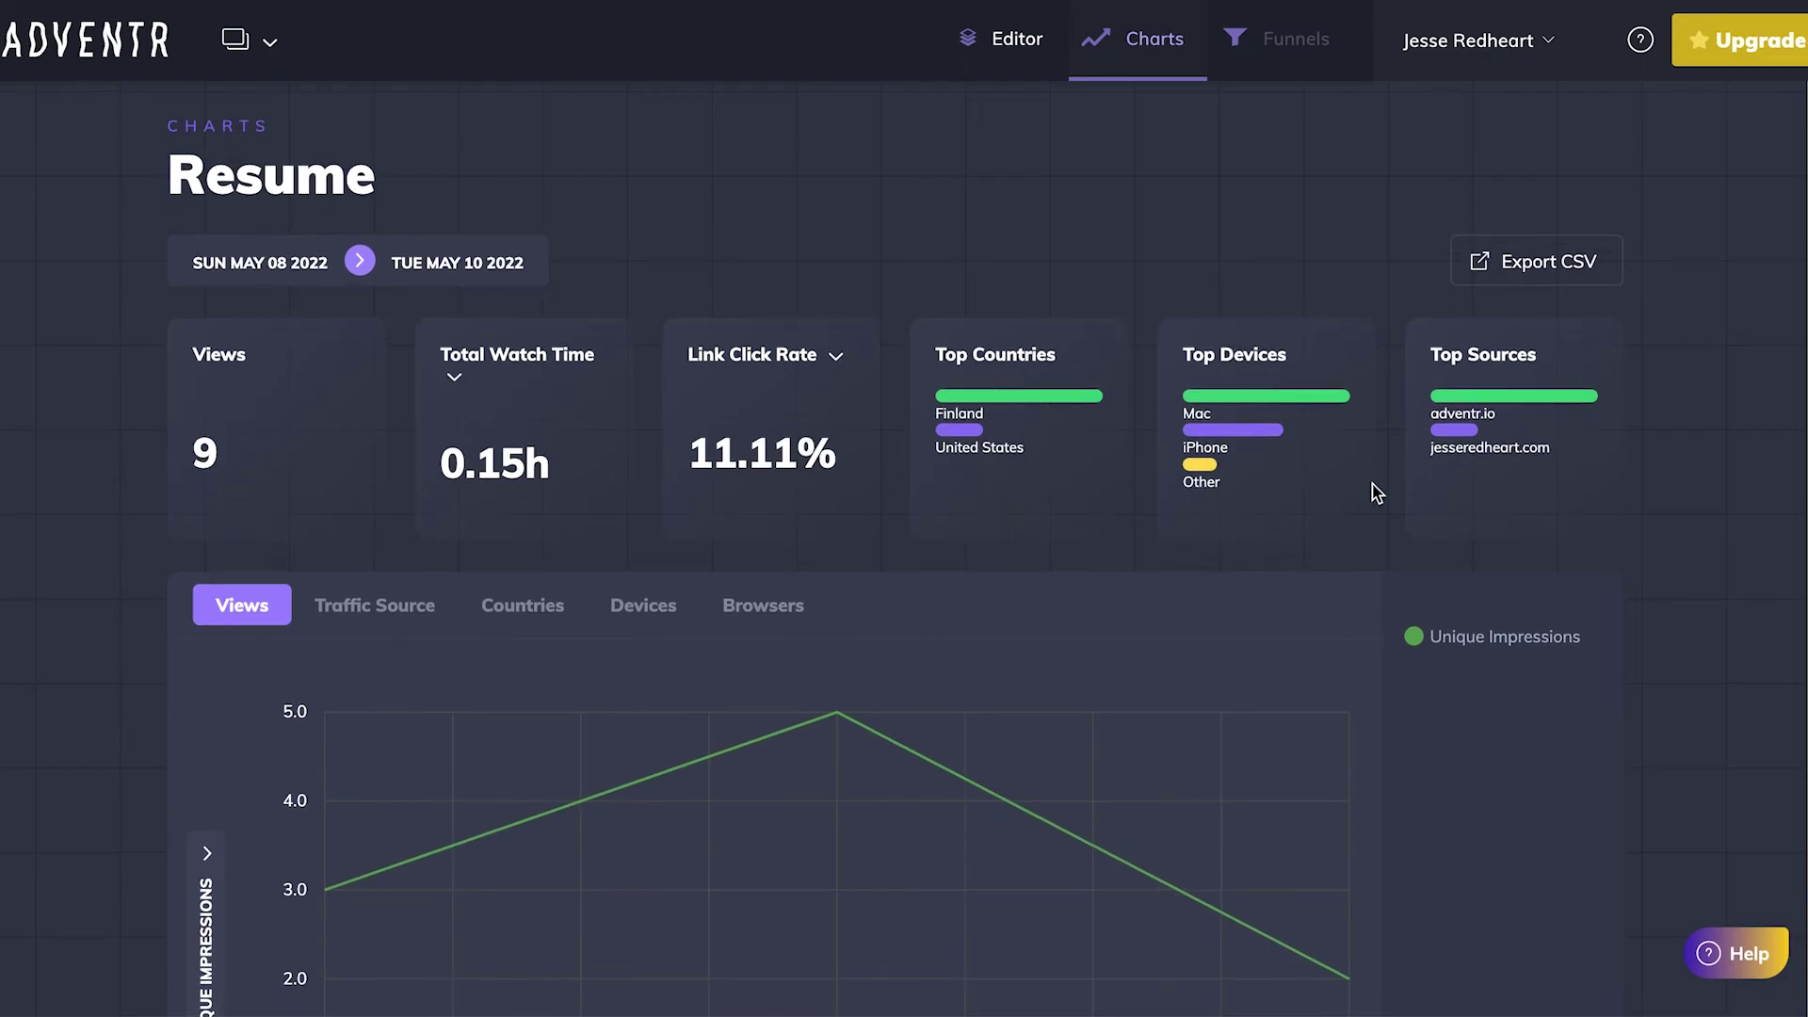
scroll(1341, 456, down, 5)
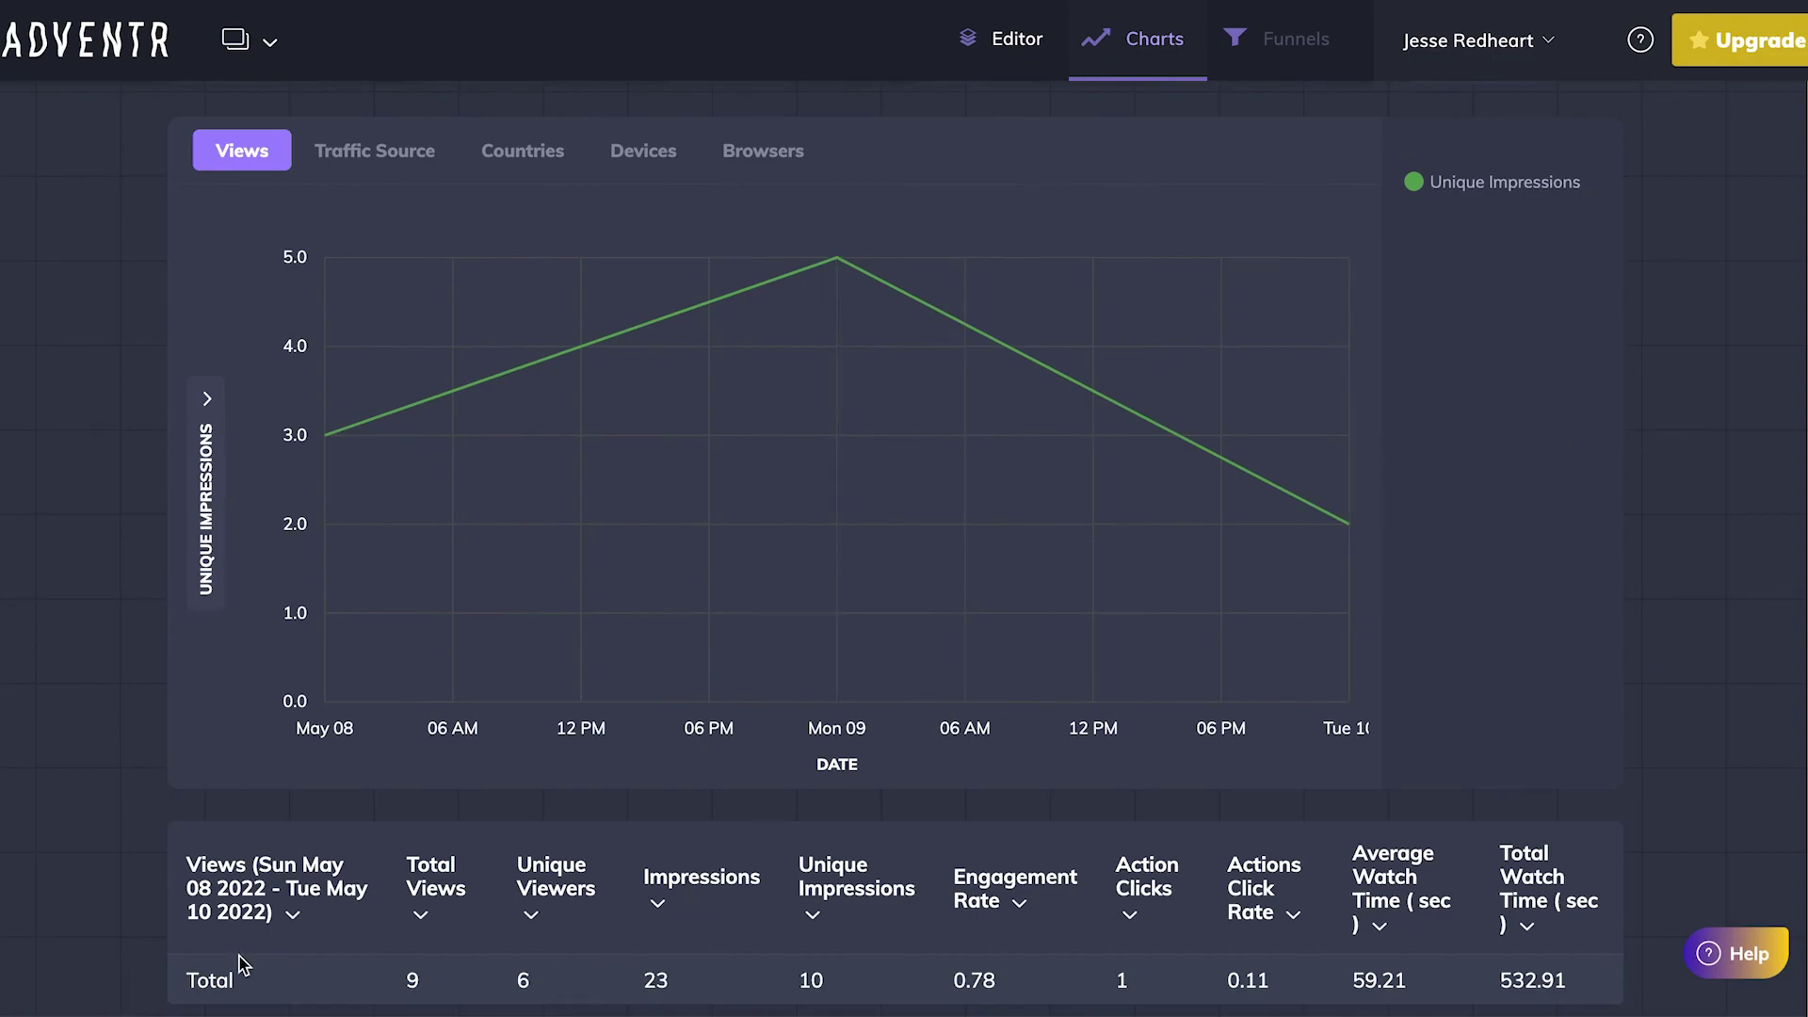
scroll(829, 527, up, 4)
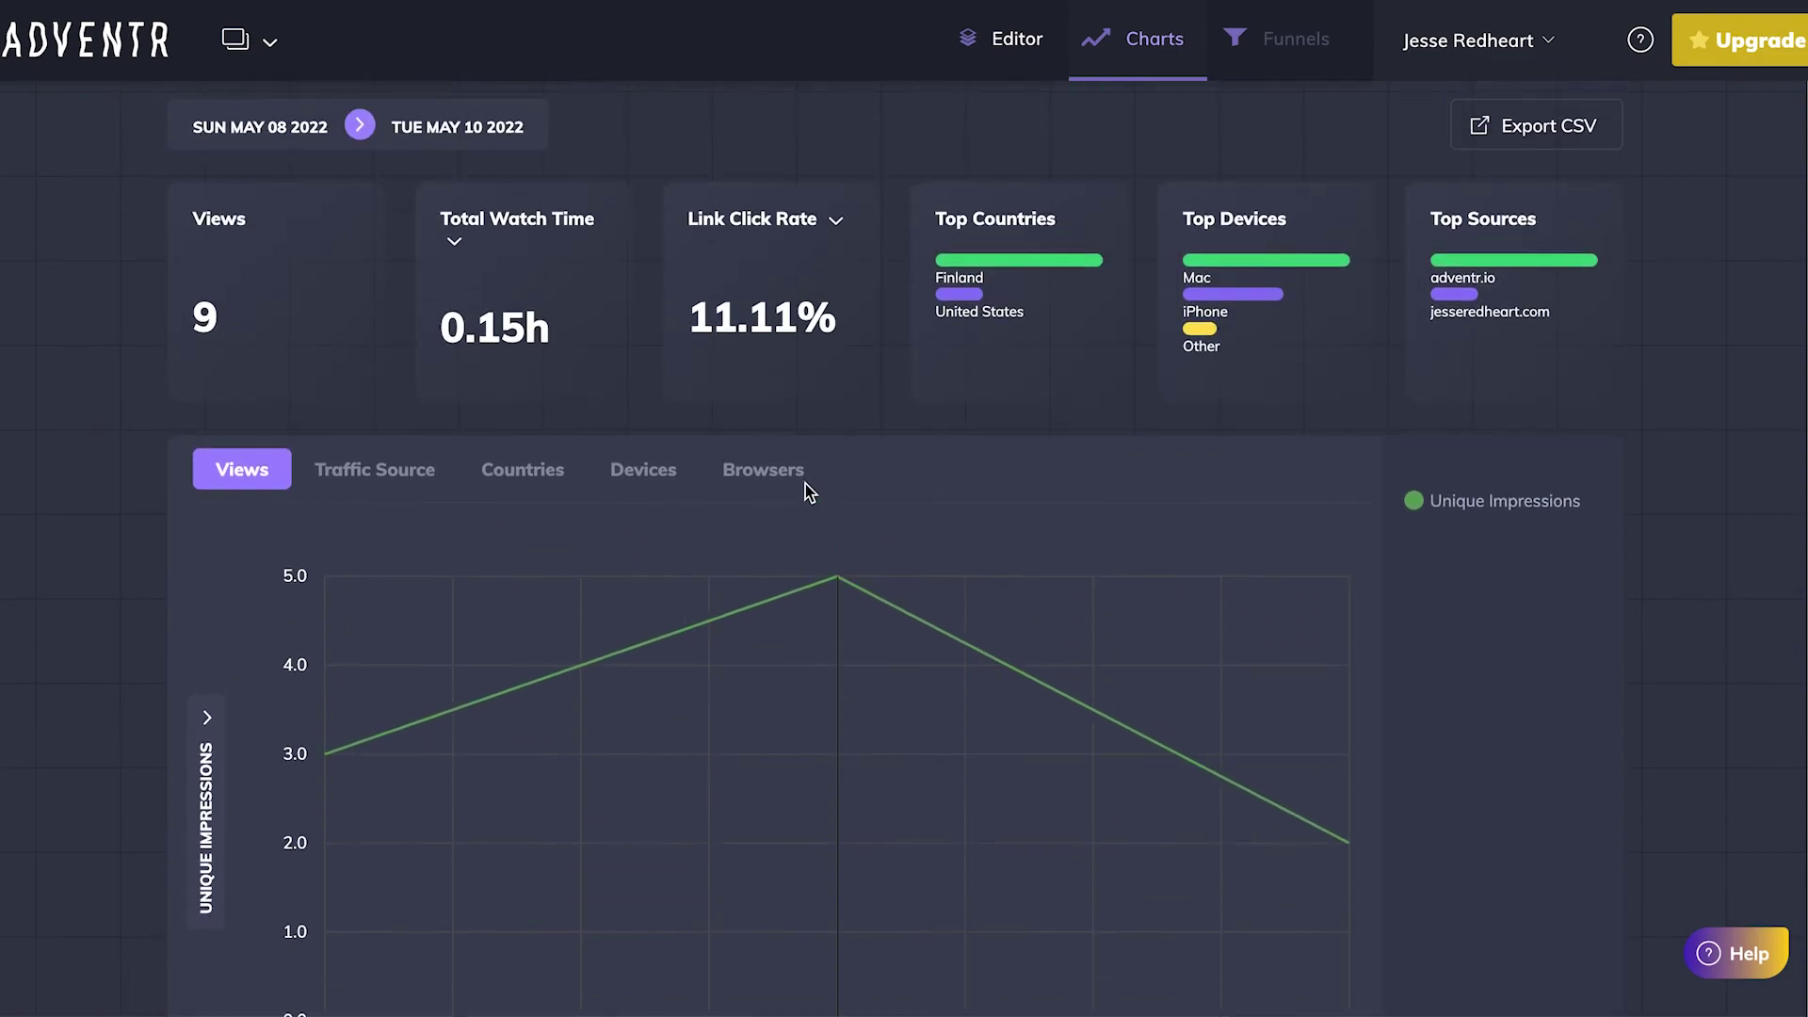